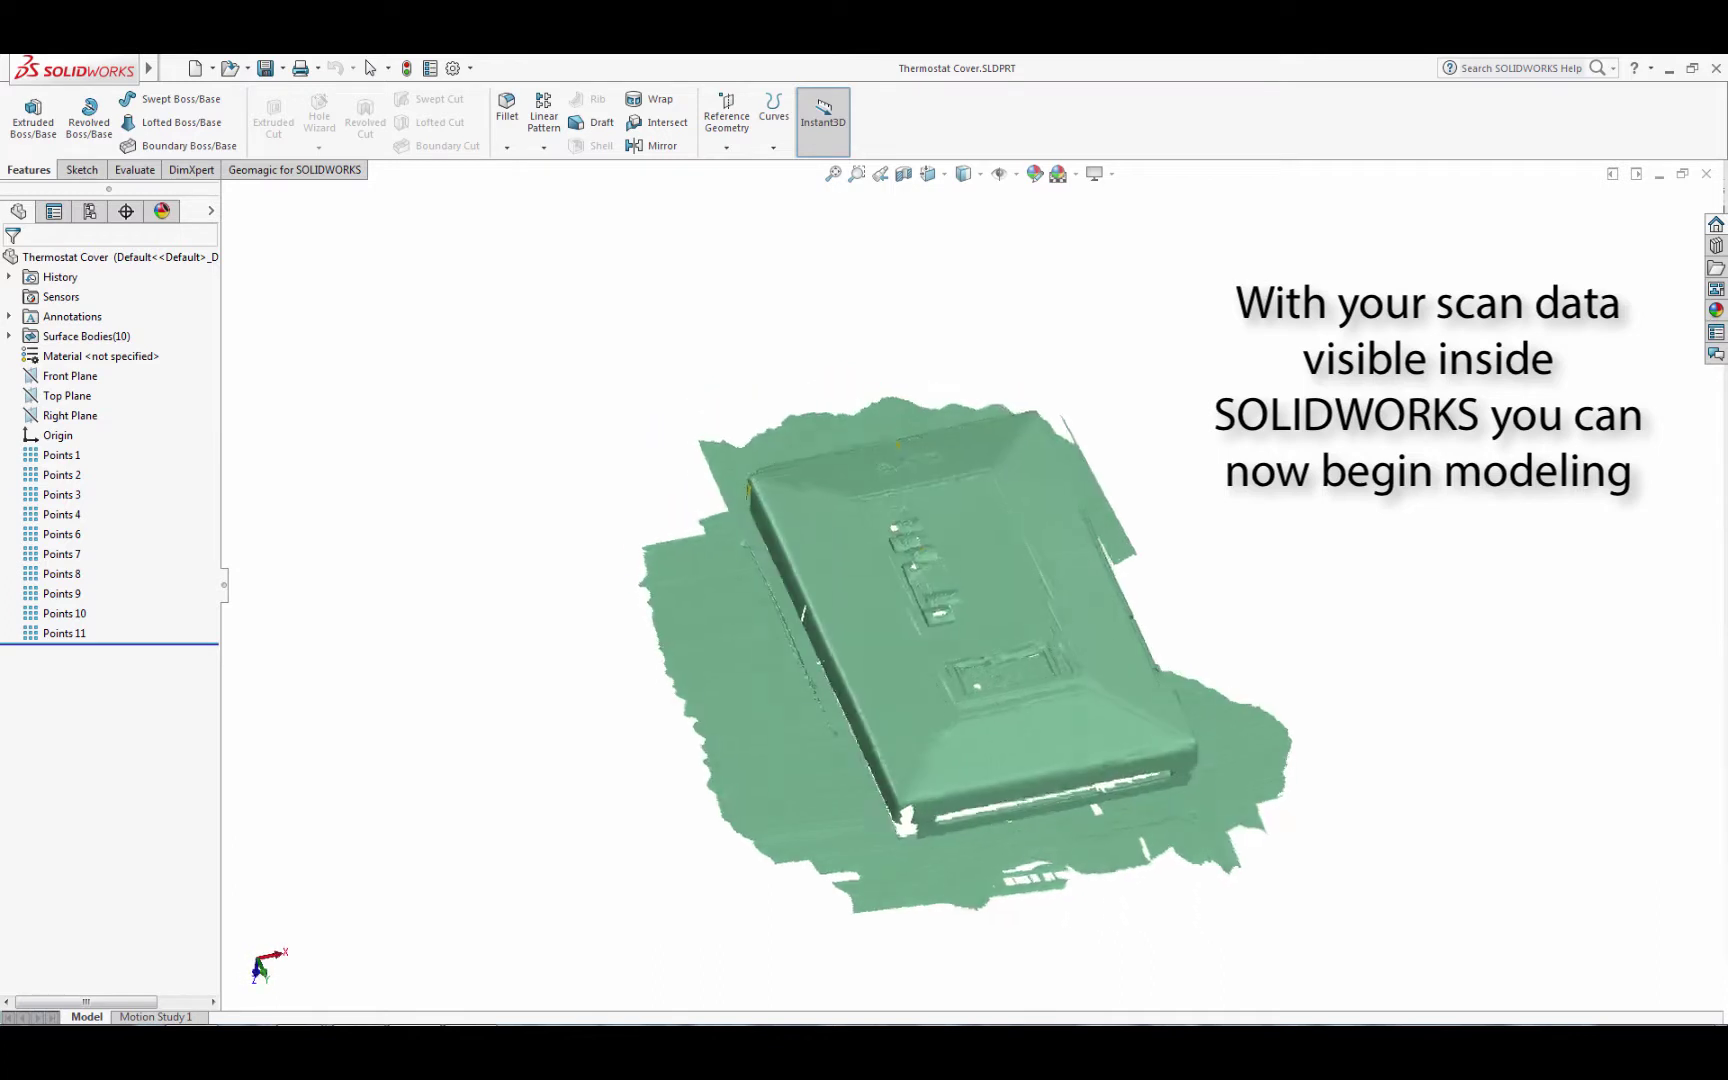
- Optimize the alignment of all eleven scan point sets, Points 1–11
{"action": "left_click", "coordinate": [295, 169]}
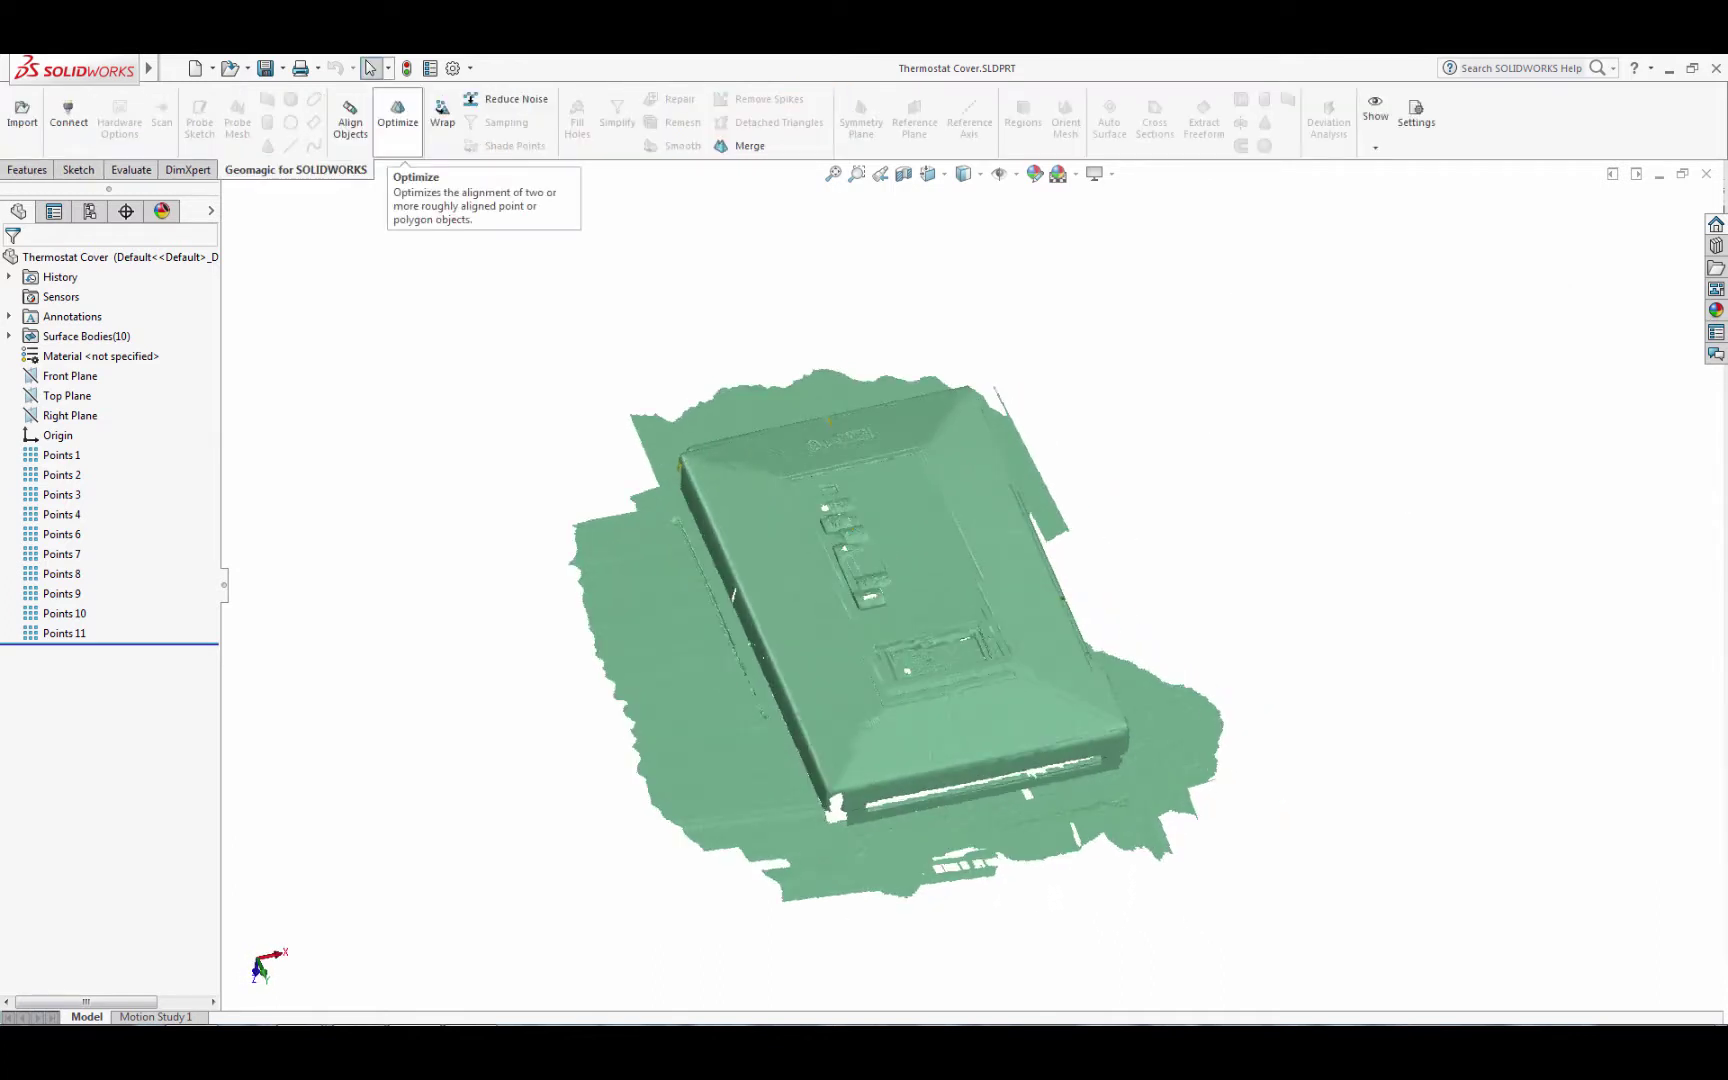
{"action": "left_click", "coordinate": [397, 112]}
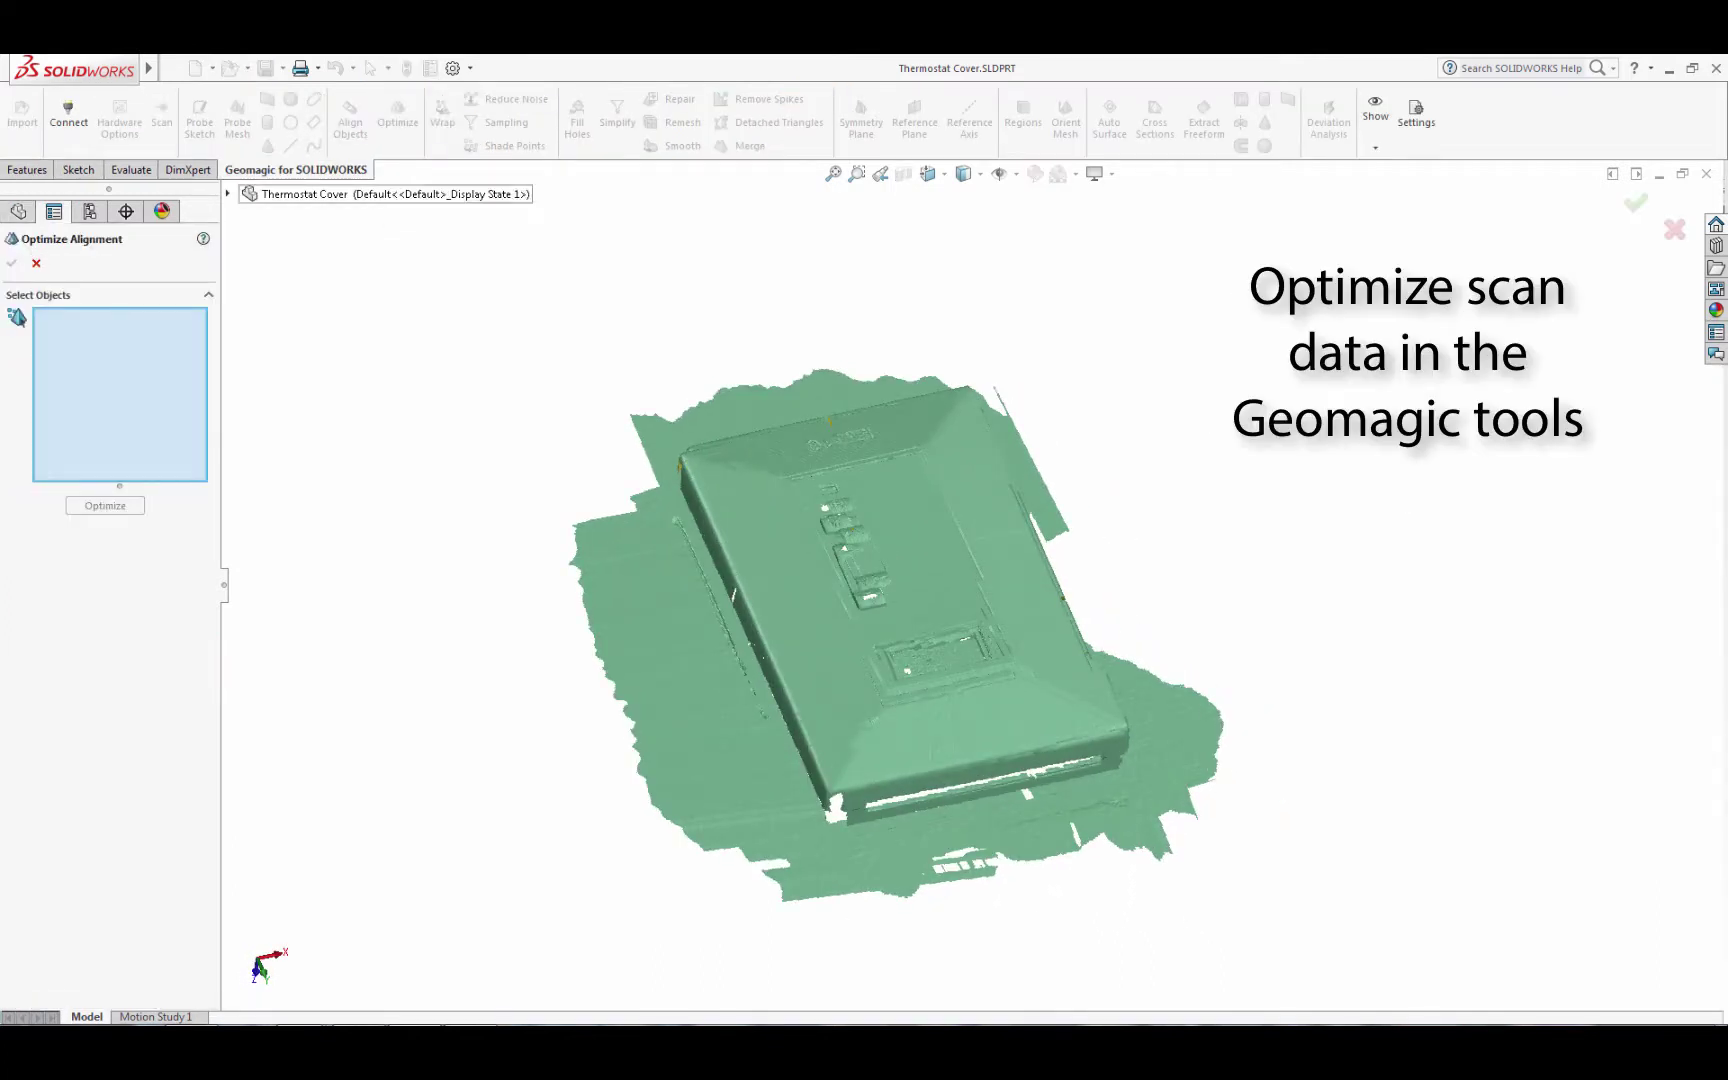
{"action": "left_click", "coordinate": [228, 193]}
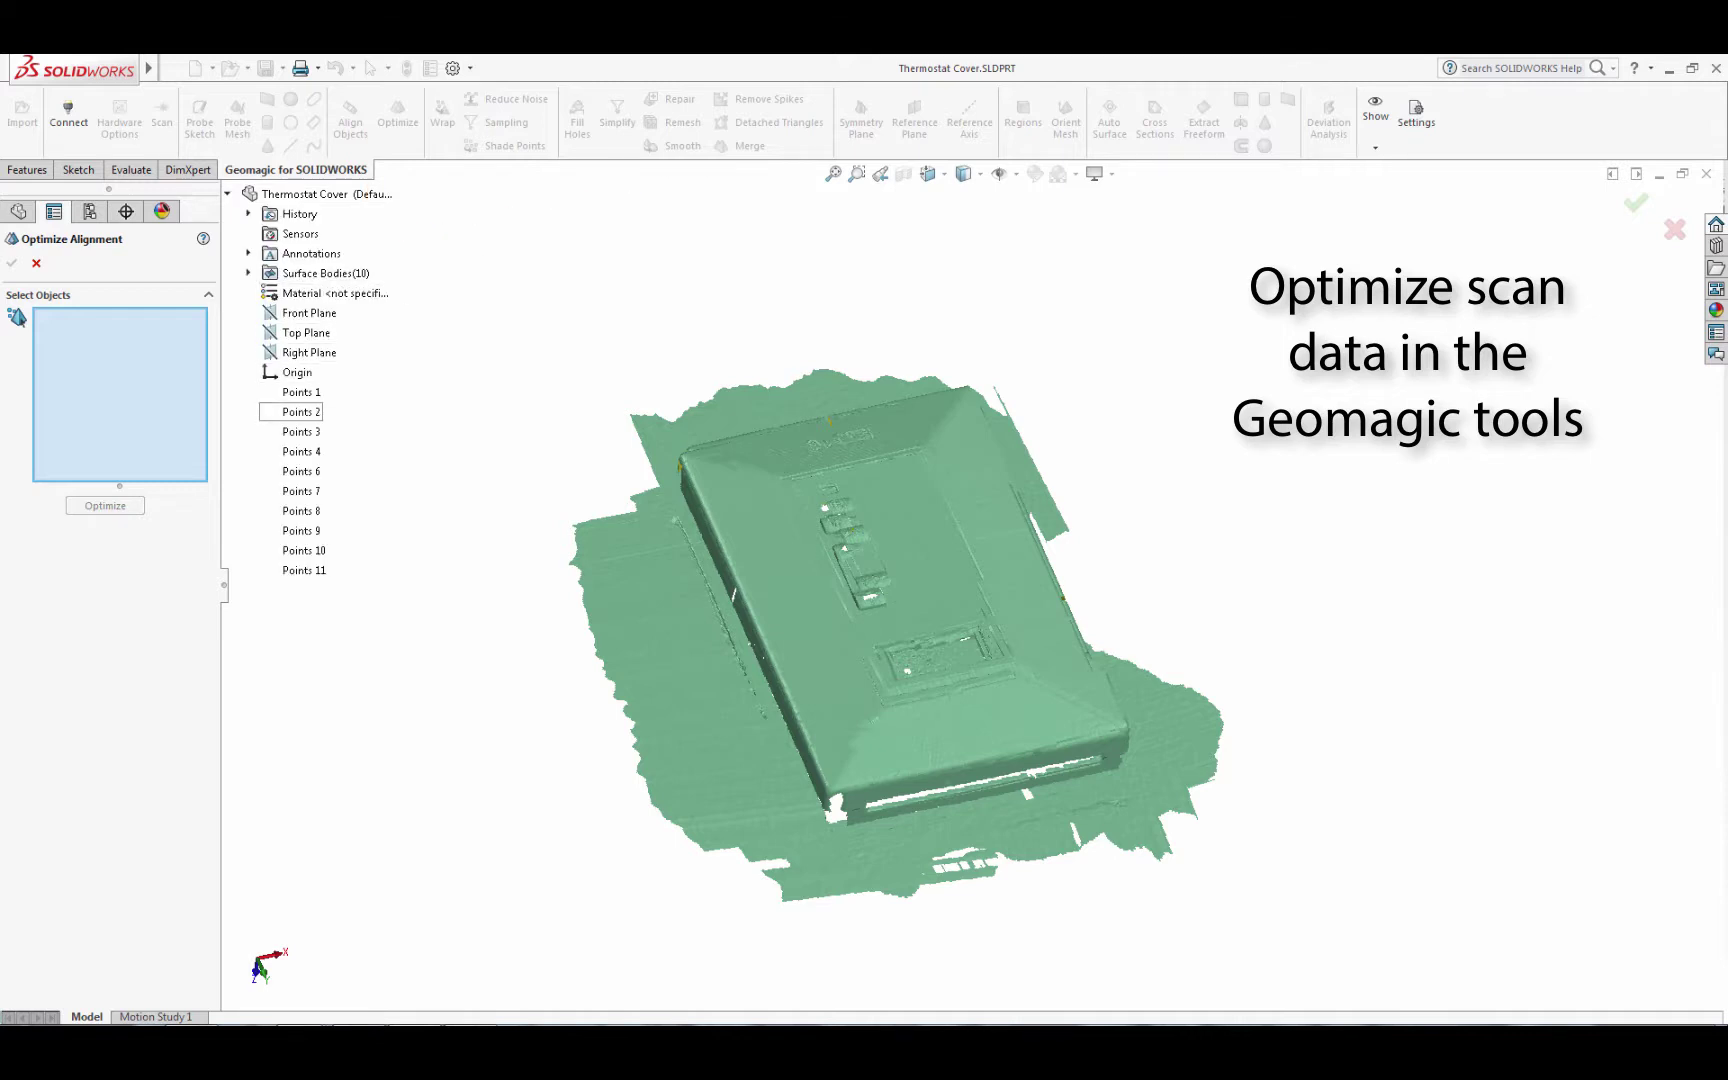
{"action": "left_click", "coordinate": [301, 392]}
{"action": "left_click", "coordinate": [304, 570], "text": "shift"}
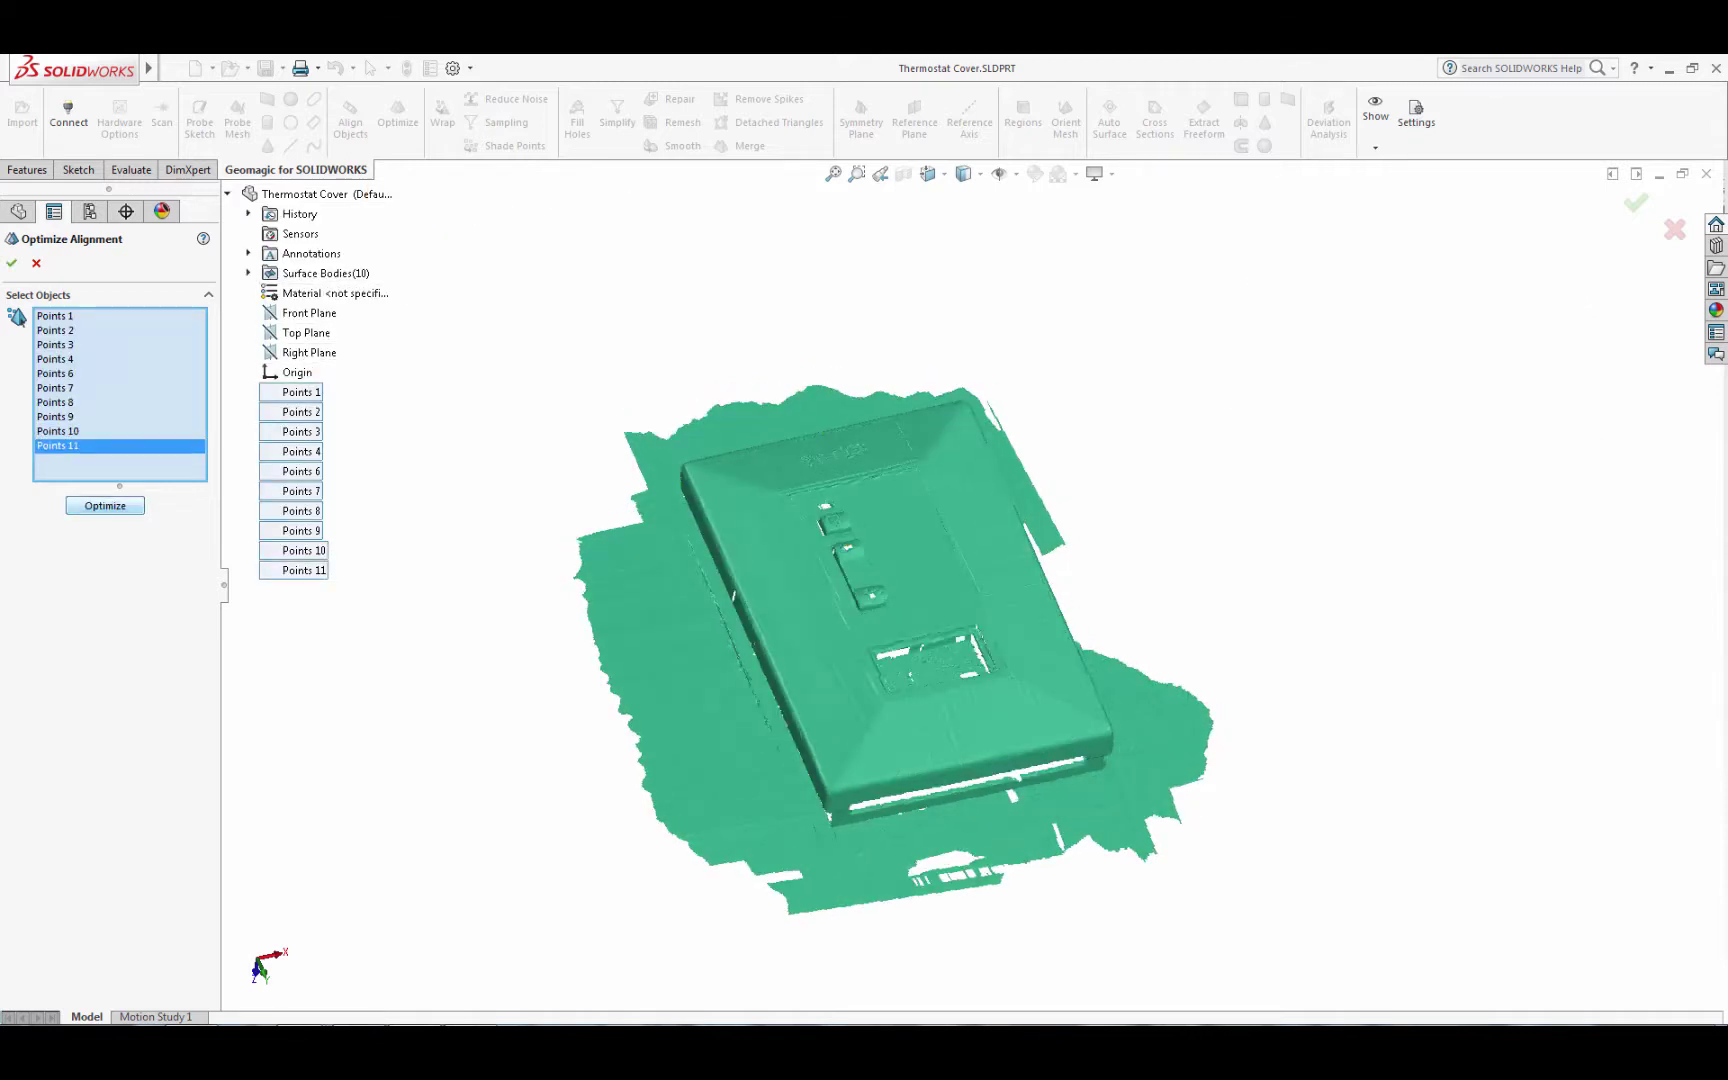
{"action": "left_click", "coordinate": [12, 263]}
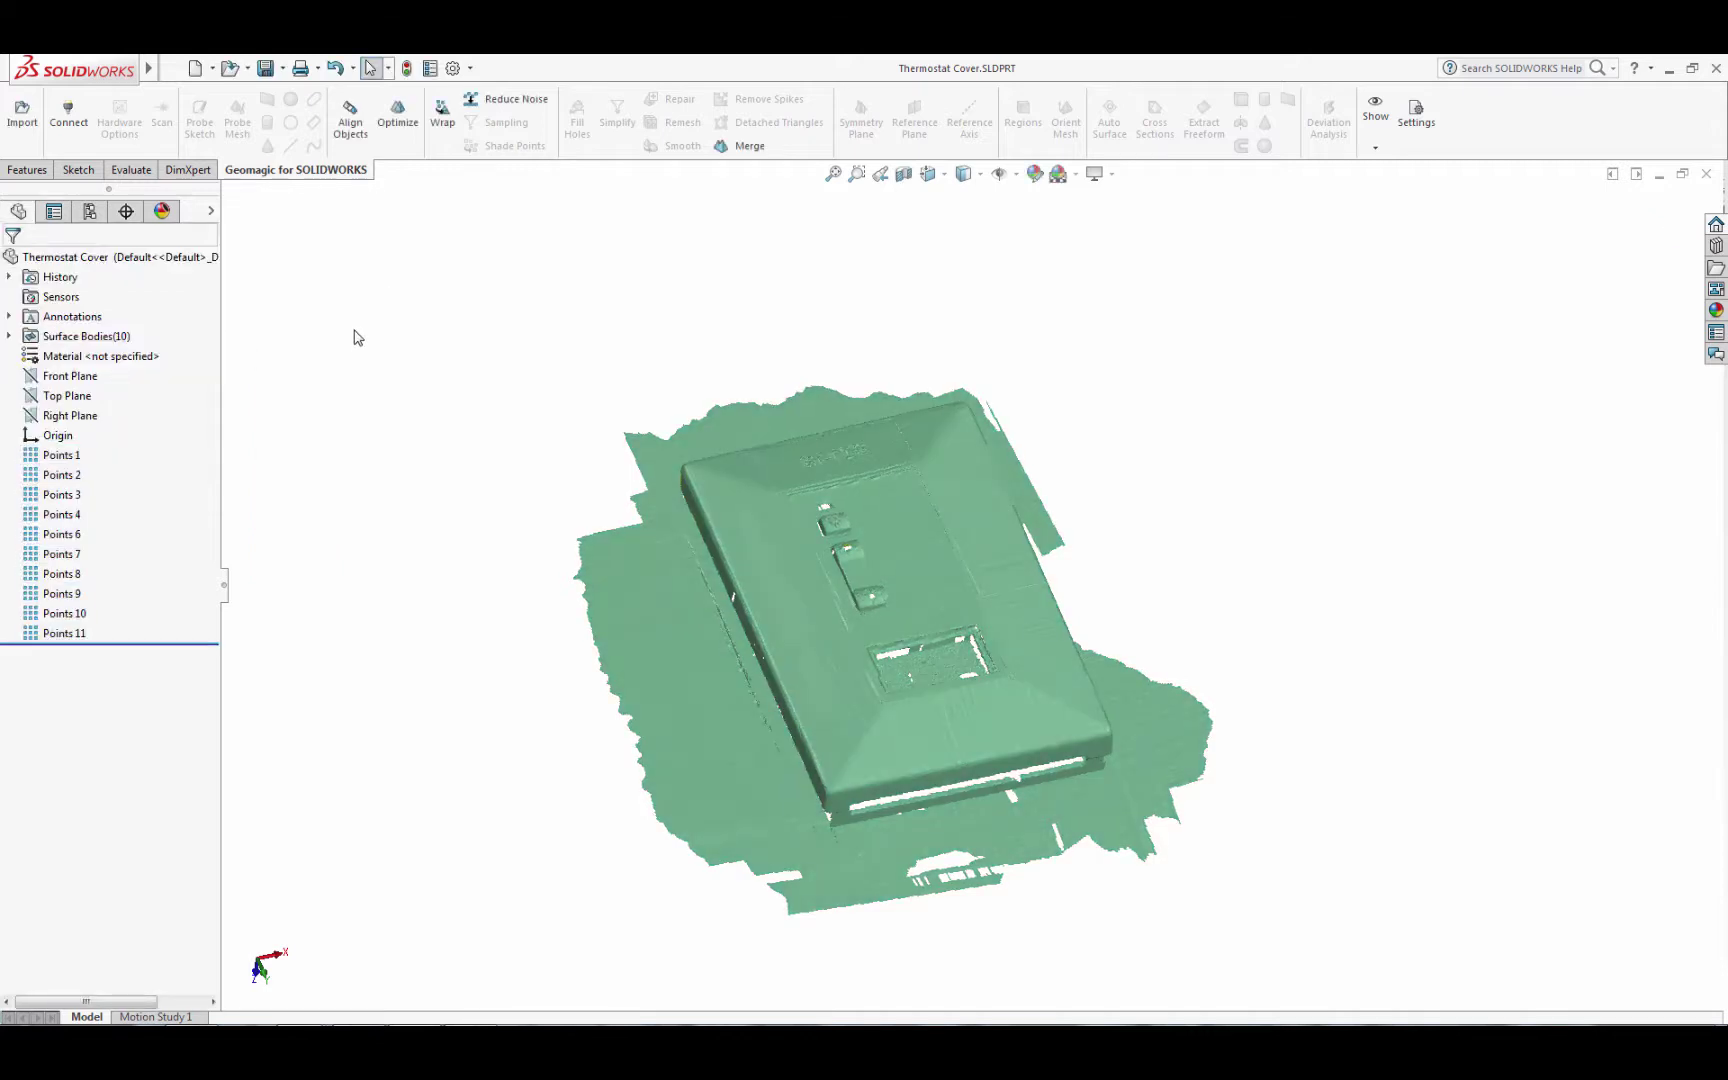
- Select all eleven point sets and run Reduce Noise with Prismatic type
{"action": "left_click", "coordinate": [60, 455]}
{"action": "left_click", "coordinate": [64, 633], "text": "shift"}
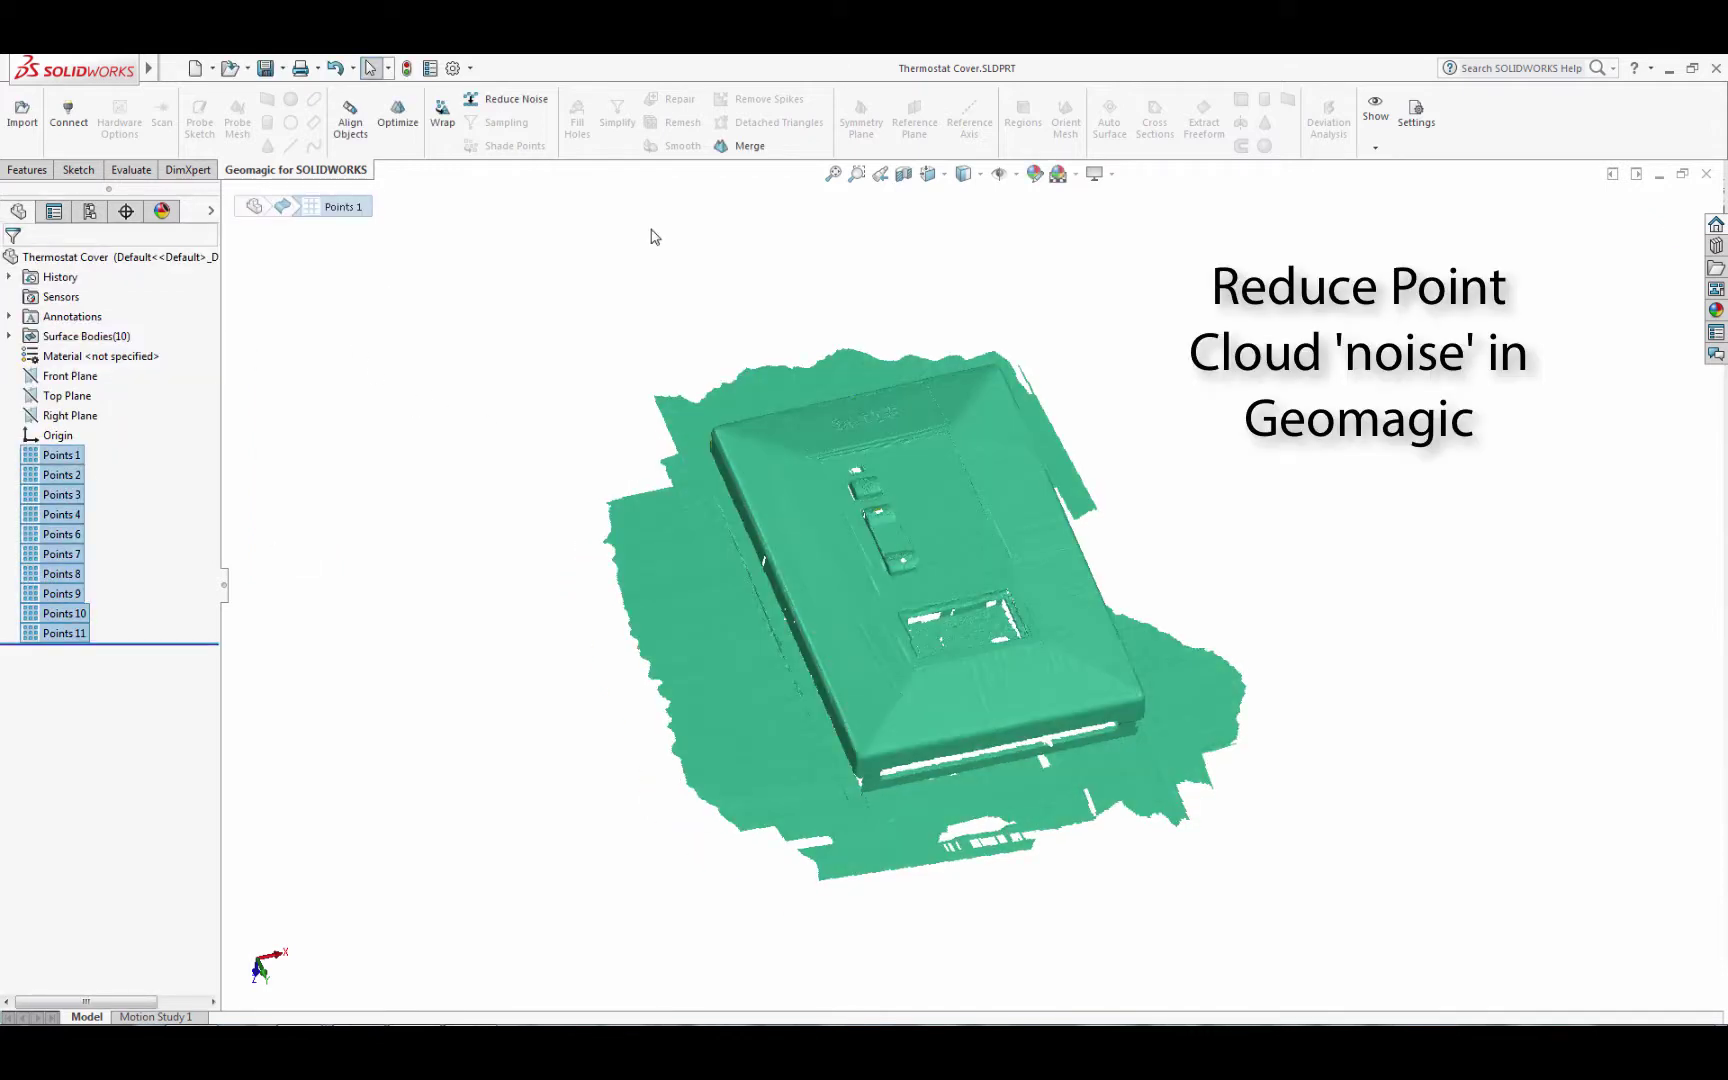
{"action": "left_click", "coordinate": [514, 102]}
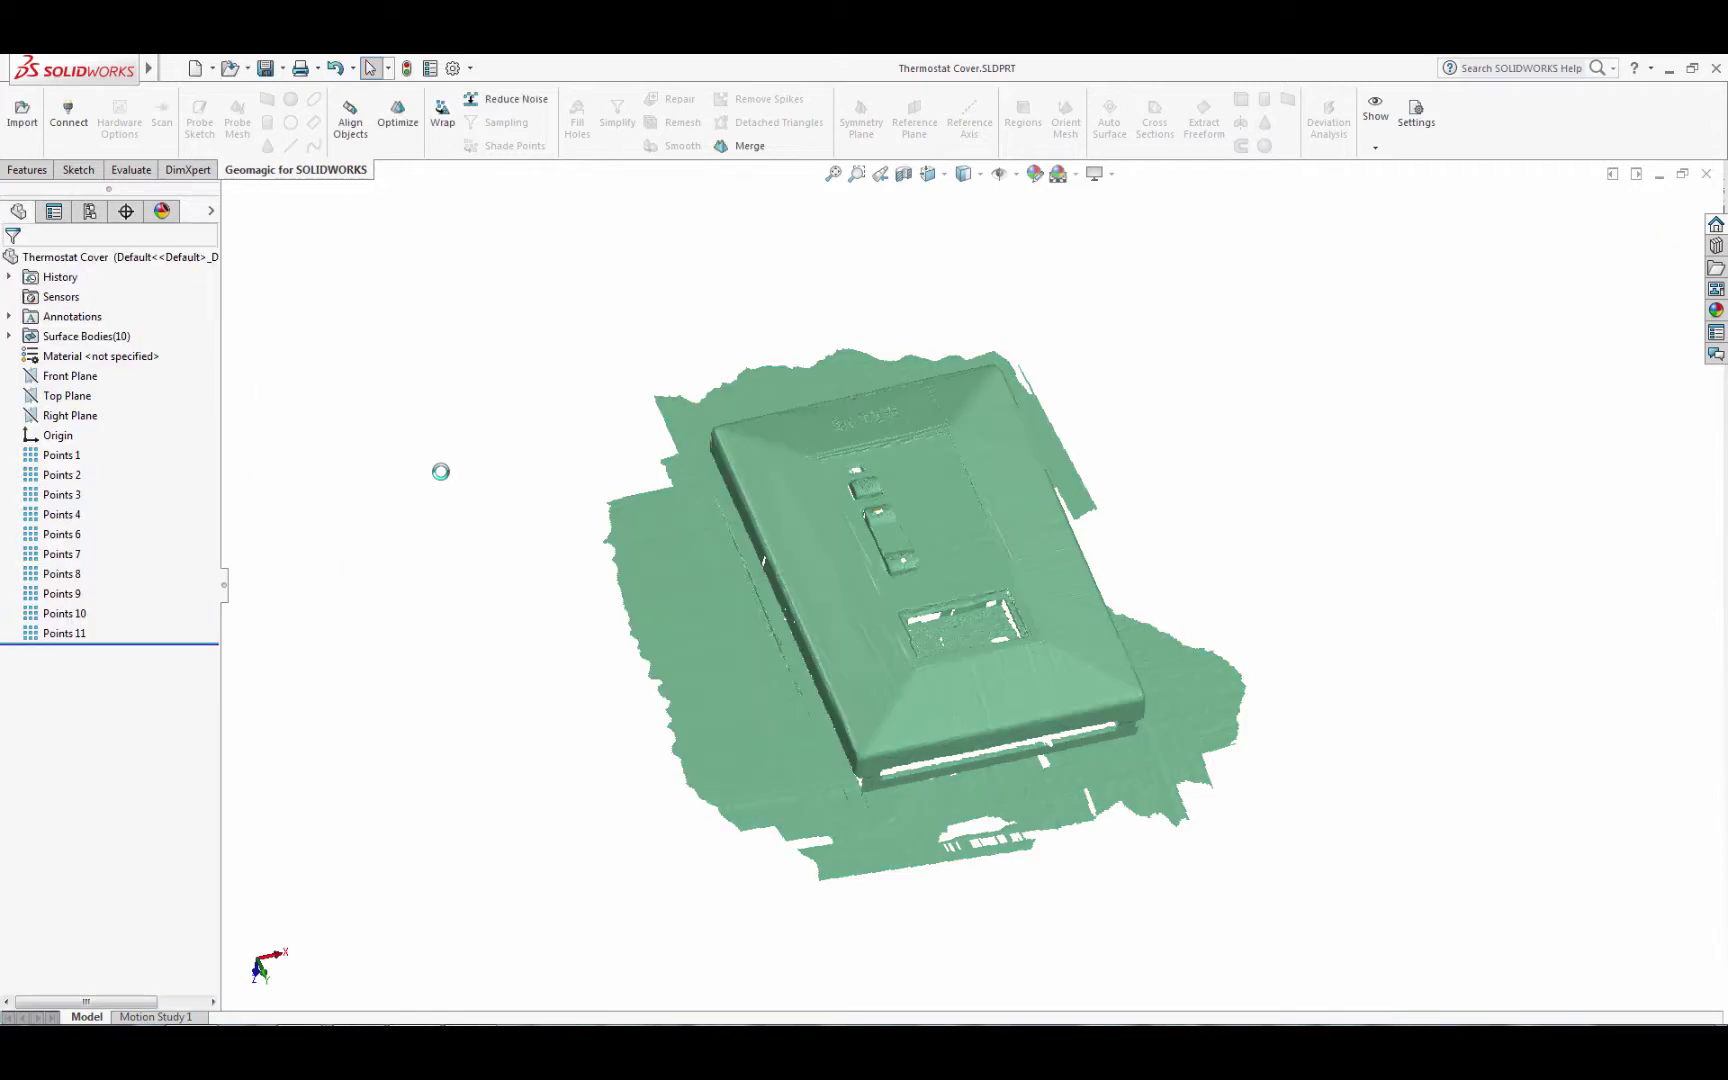
- Wrap Points 1–11 into polygon meshes
{"action": "left_click", "coordinate": [442, 115]}
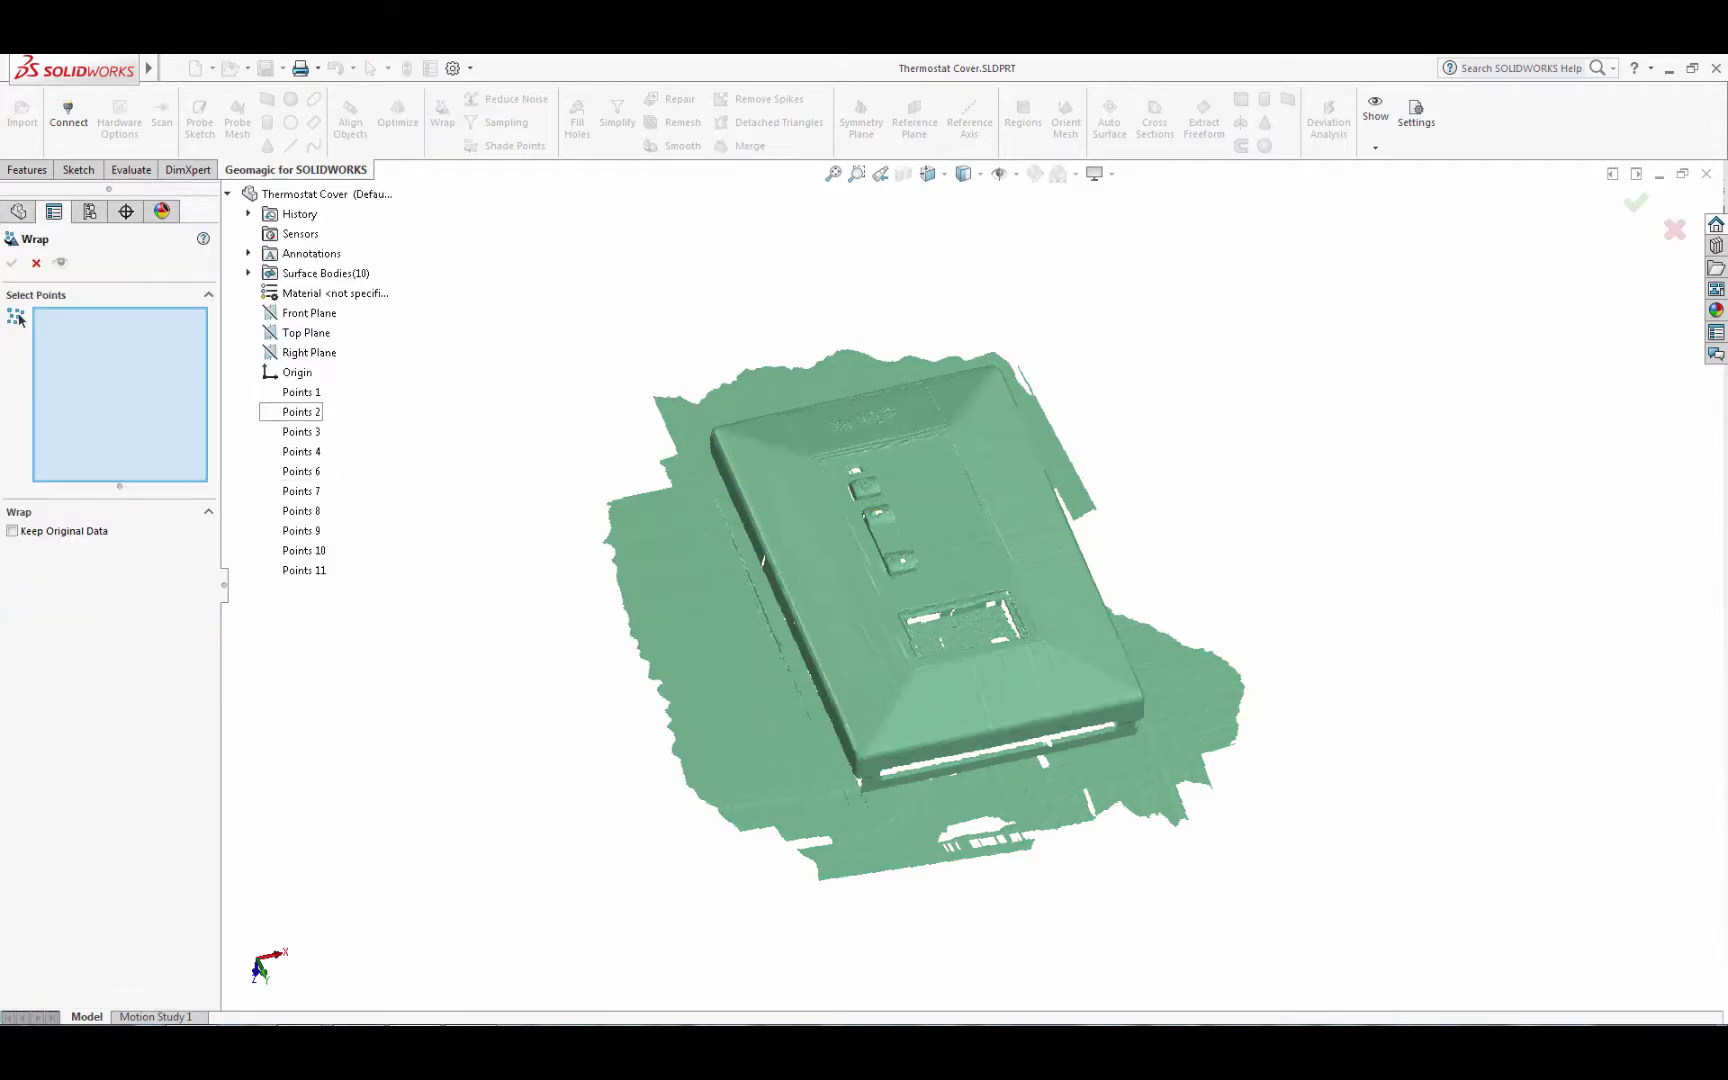
{"action": "left_click", "coordinate": [19, 318]}
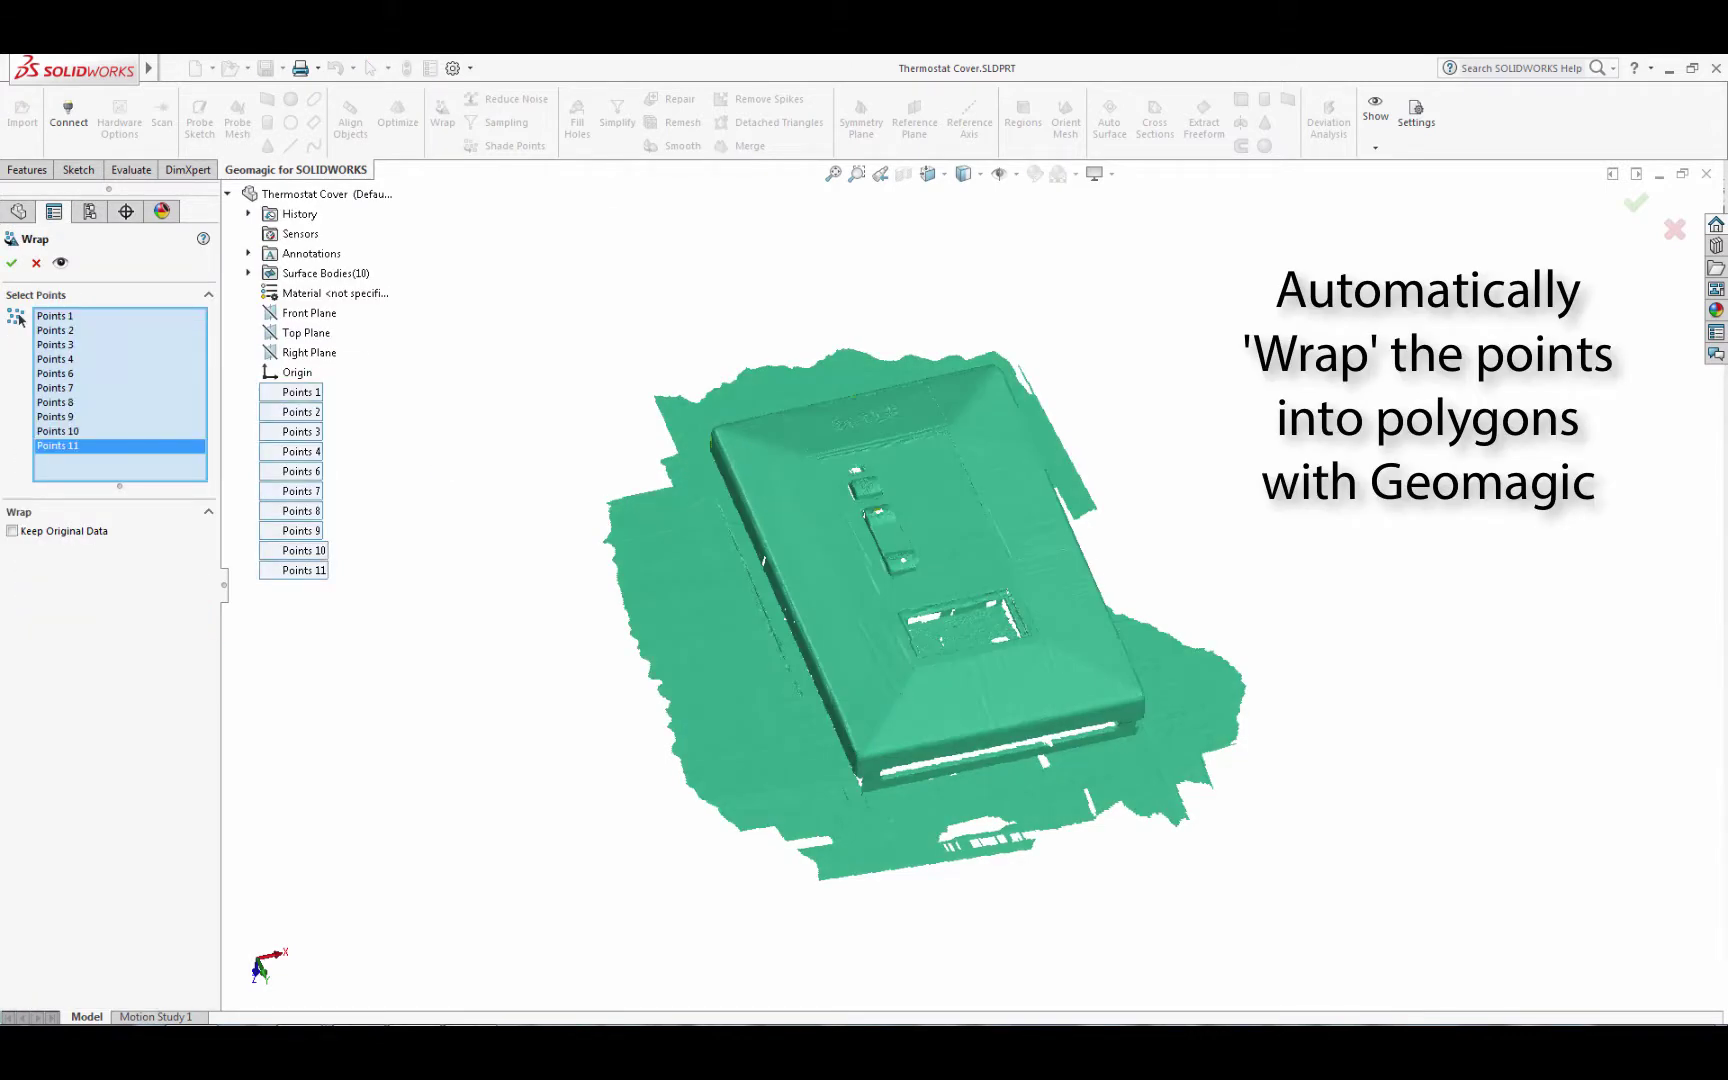
{"action": "key", "text": "Return"}
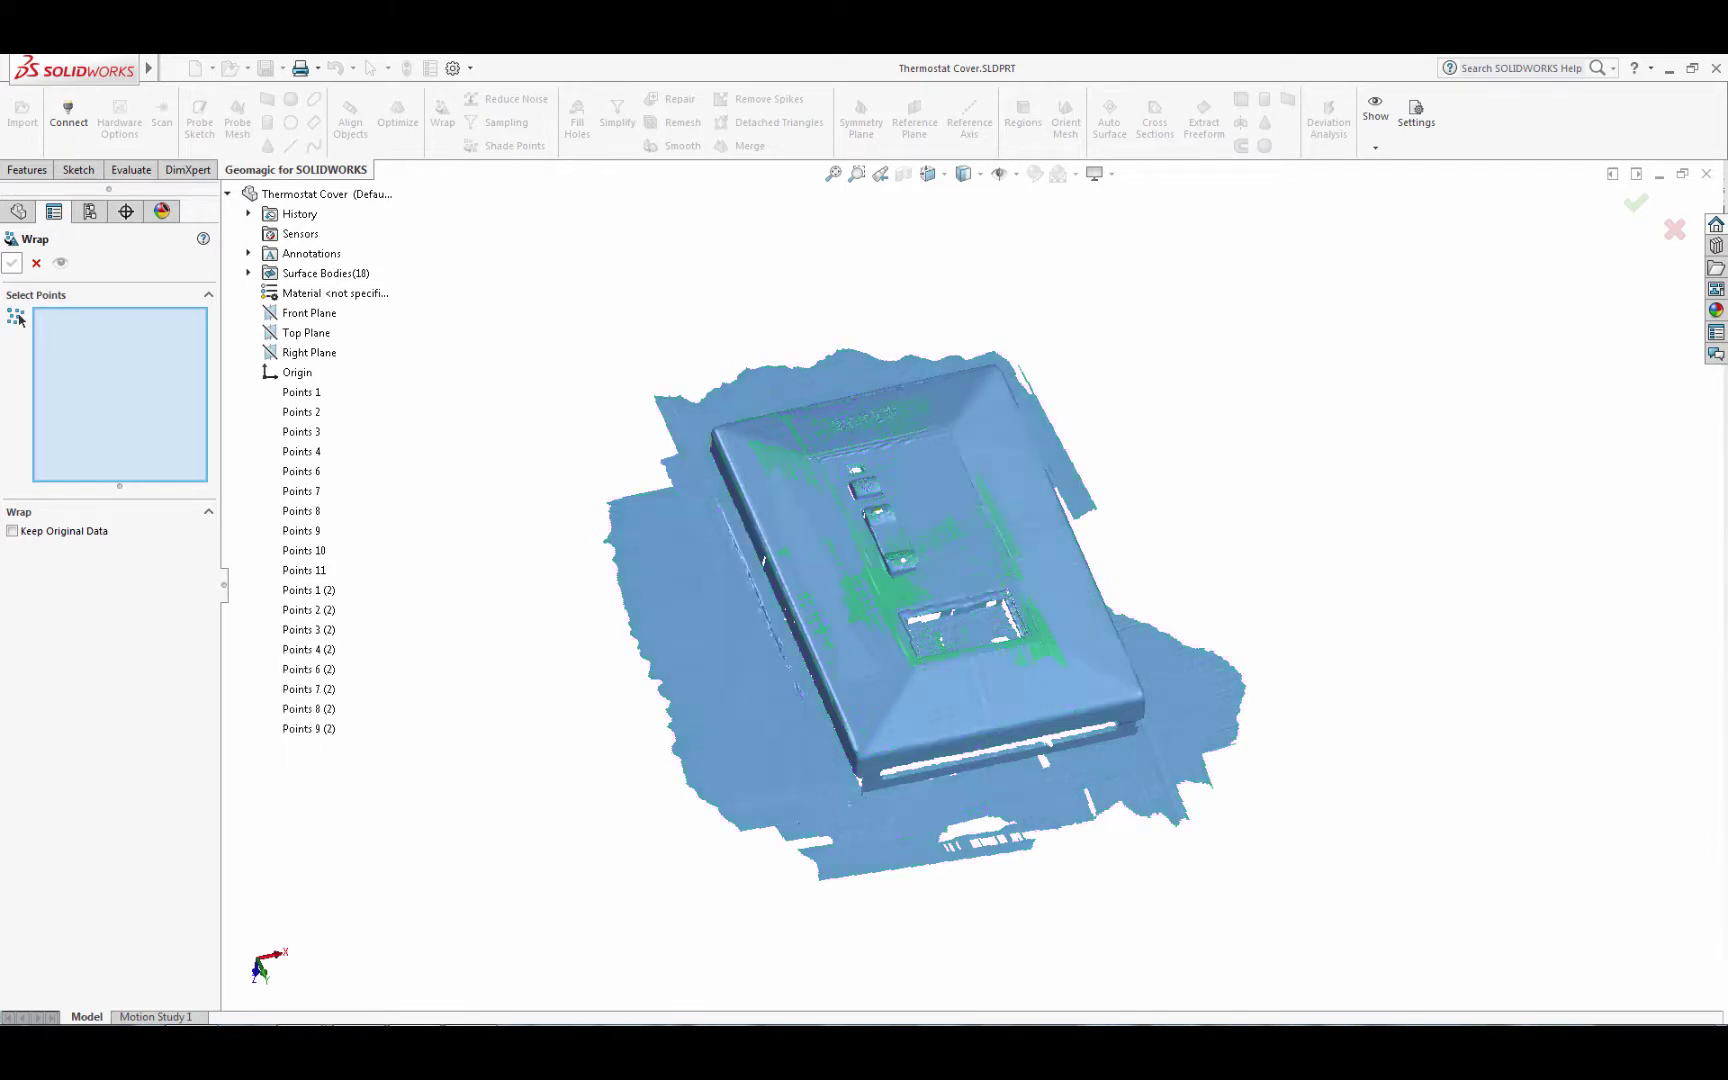
- Remove spikes from all the wrapped meshes at 50% smoothness
{"action": "left_click", "coordinate": [70, 633], "text": "shift"}
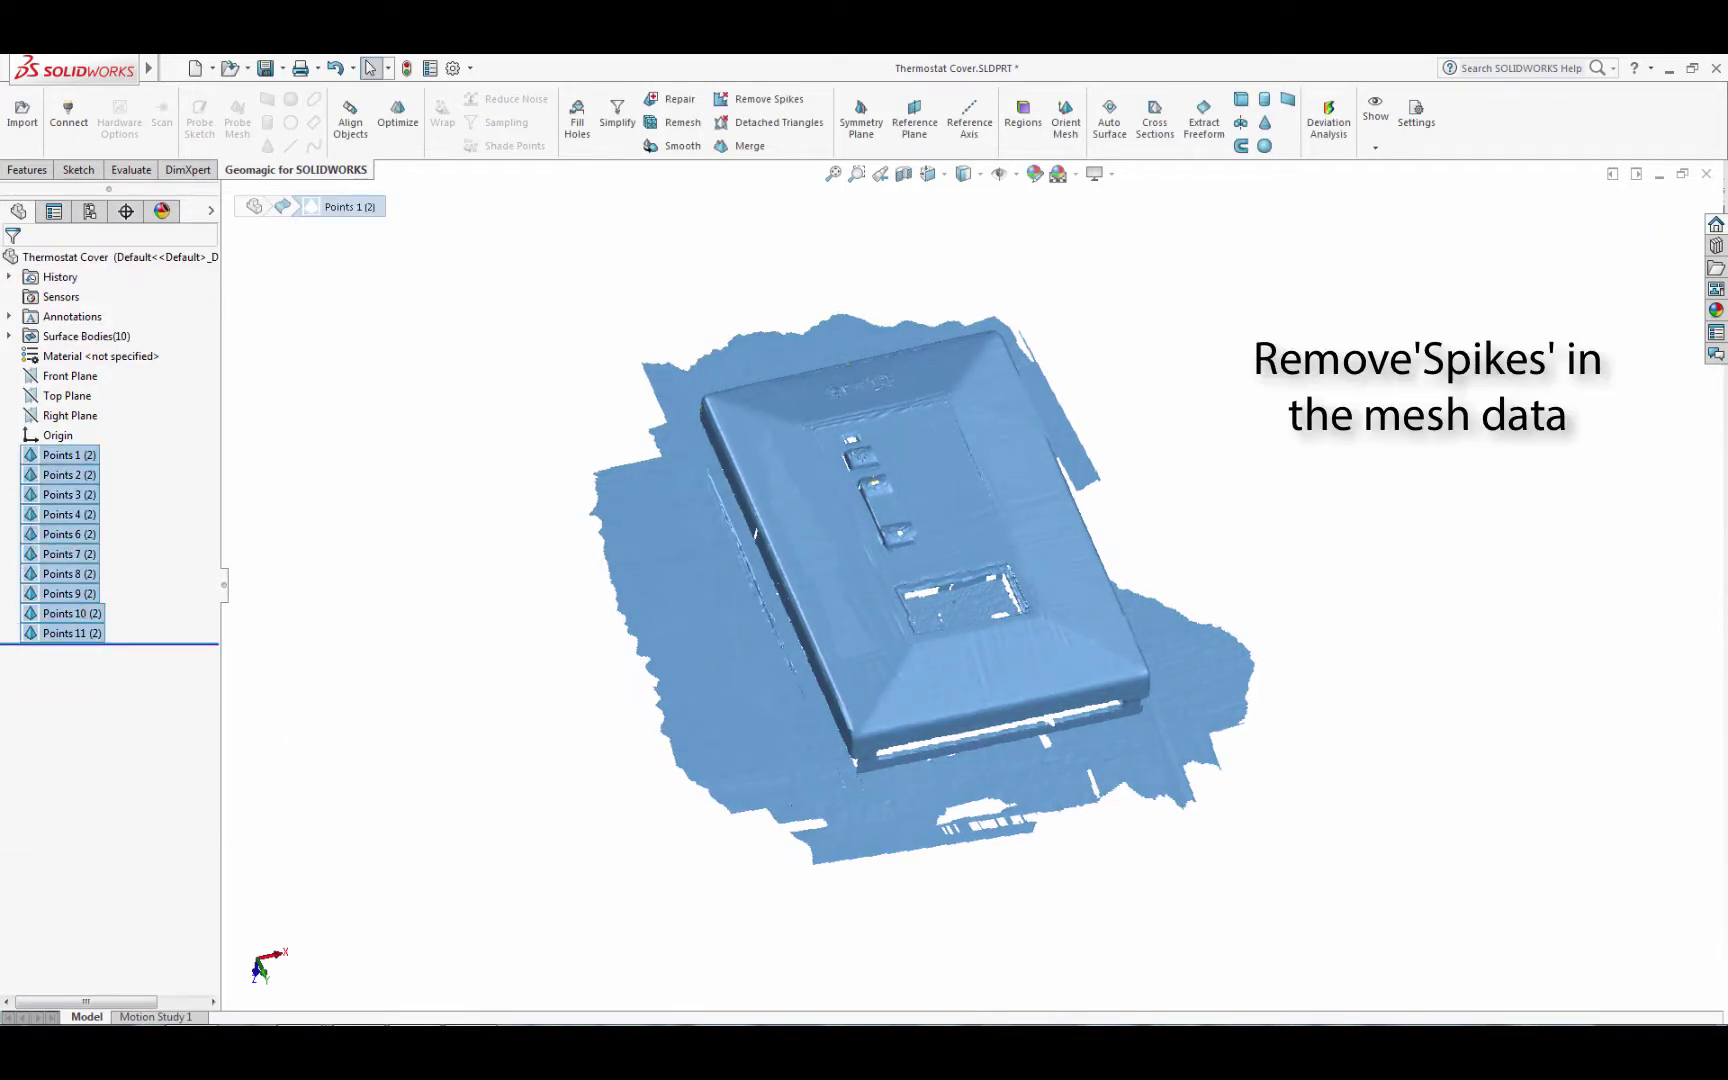
{"action": "left_click", "coordinate": [765, 99]}
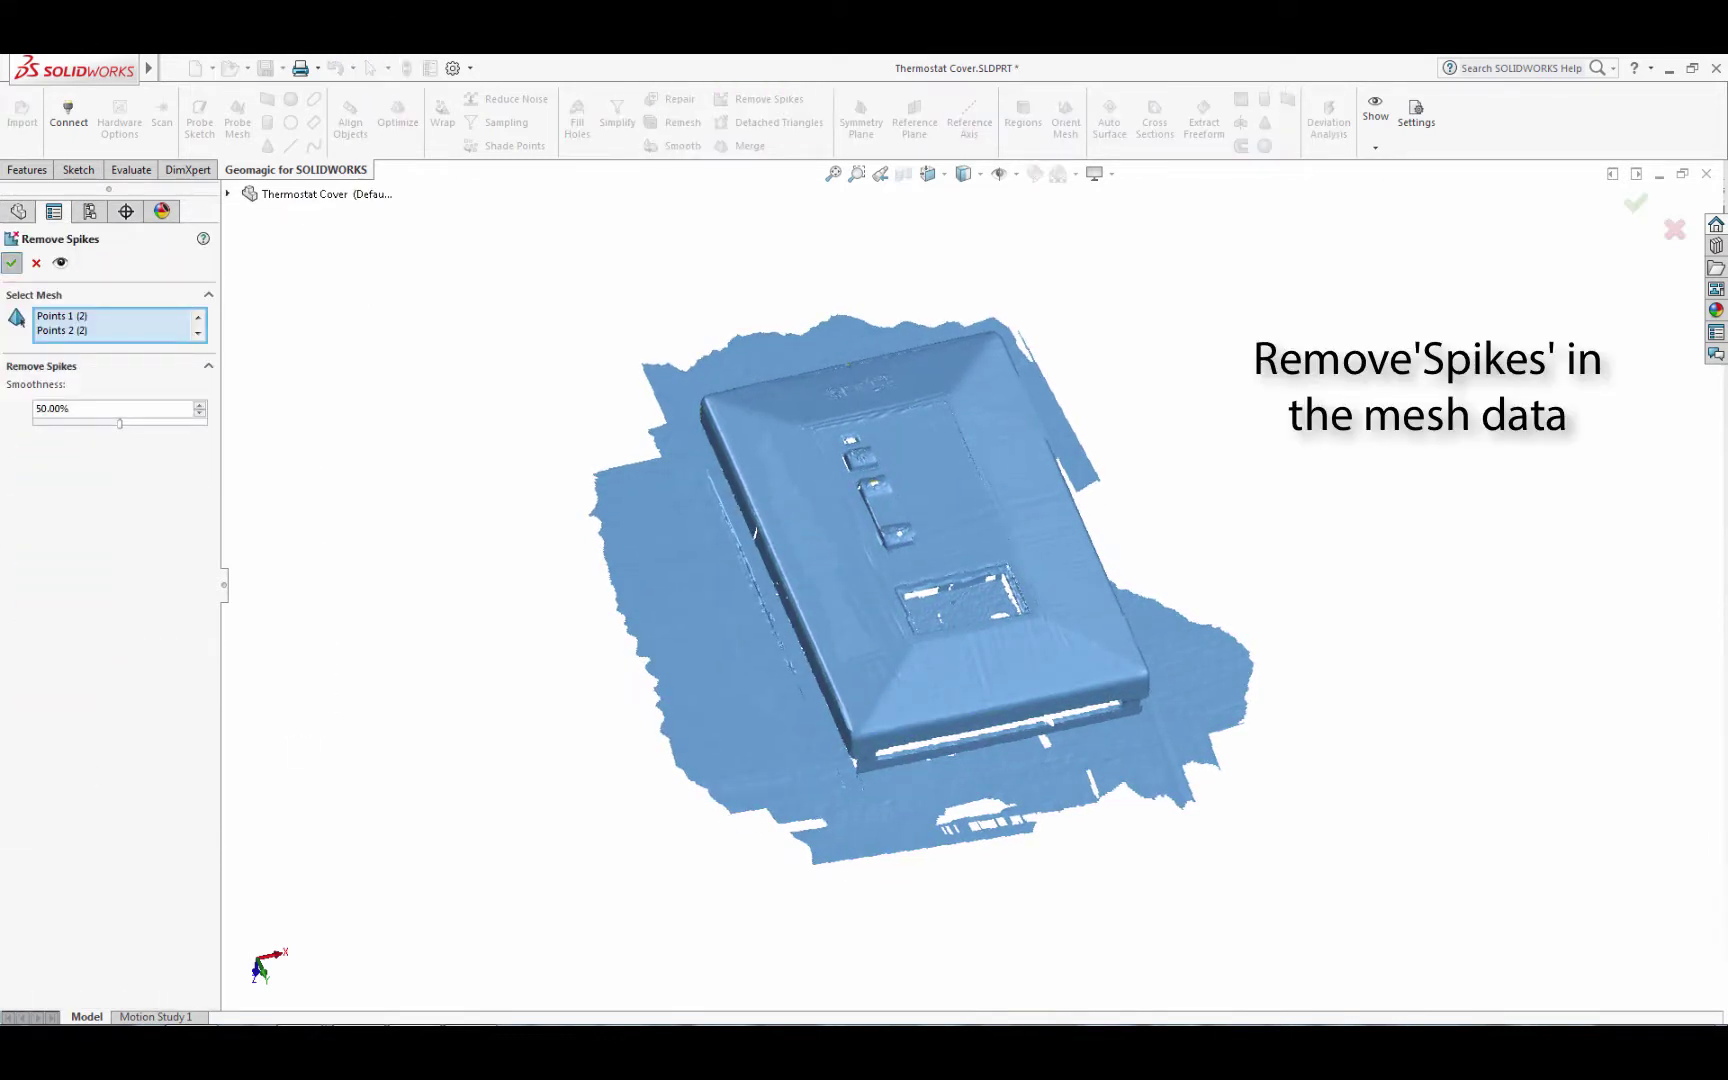
{"action": "left_click", "coordinate": [11, 262]}
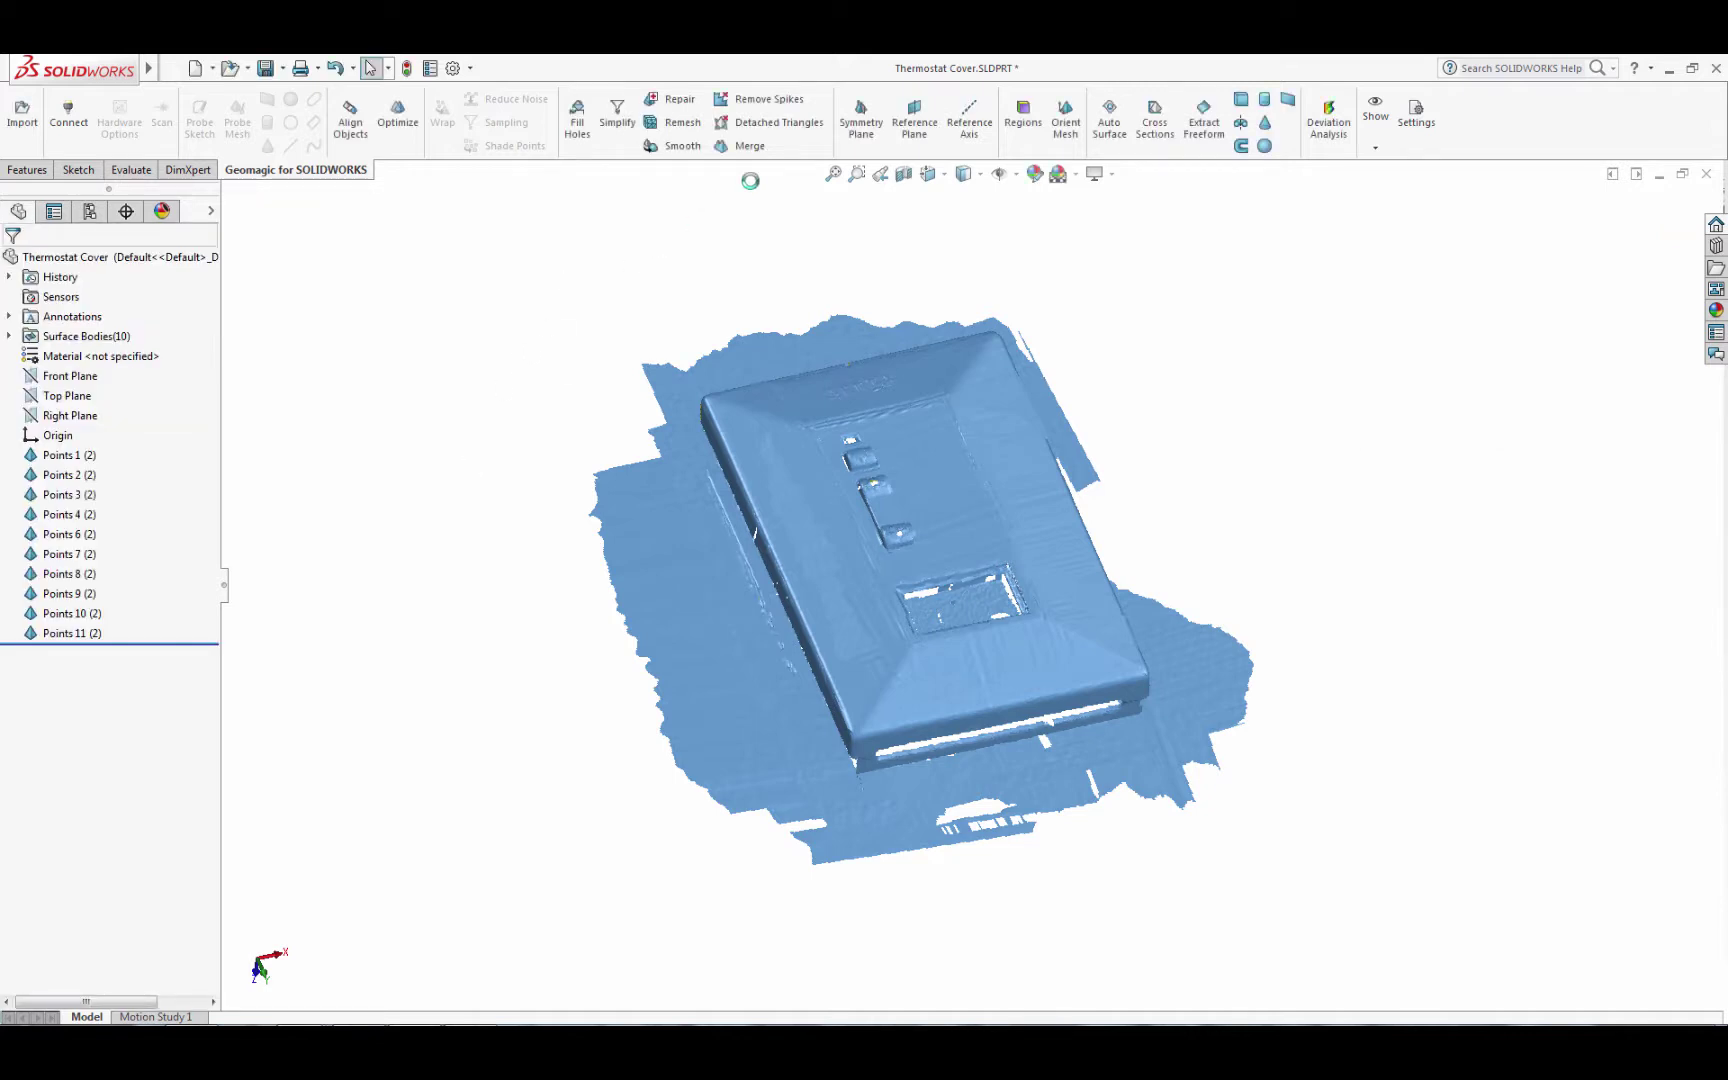
- Merge all eleven scan meshes into a single Mesh body
{"action": "left_click", "coordinate": [752, 146]}
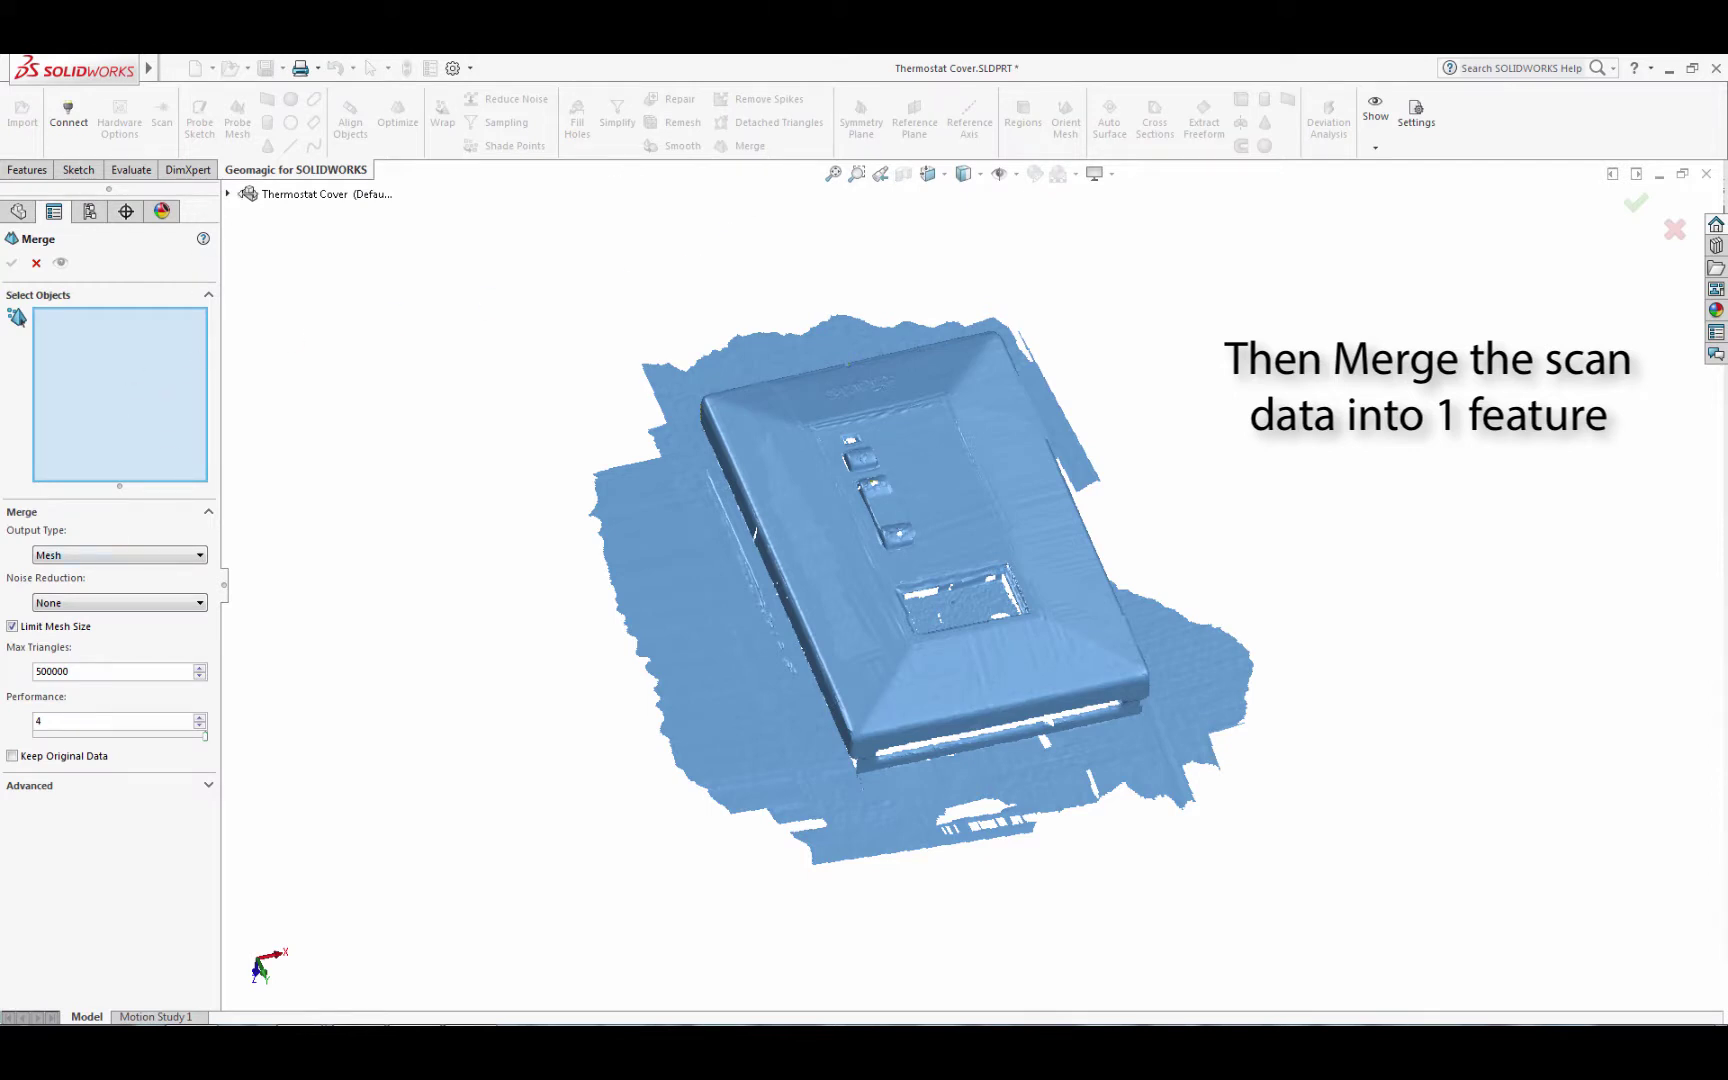
{"action": "left_click", "coordinate": [228, 193]}
{"action": "left_click", "coordinate": [300, 391]}
{"action": "left_click", "coordinate": [315, 570], "text": "shift"}
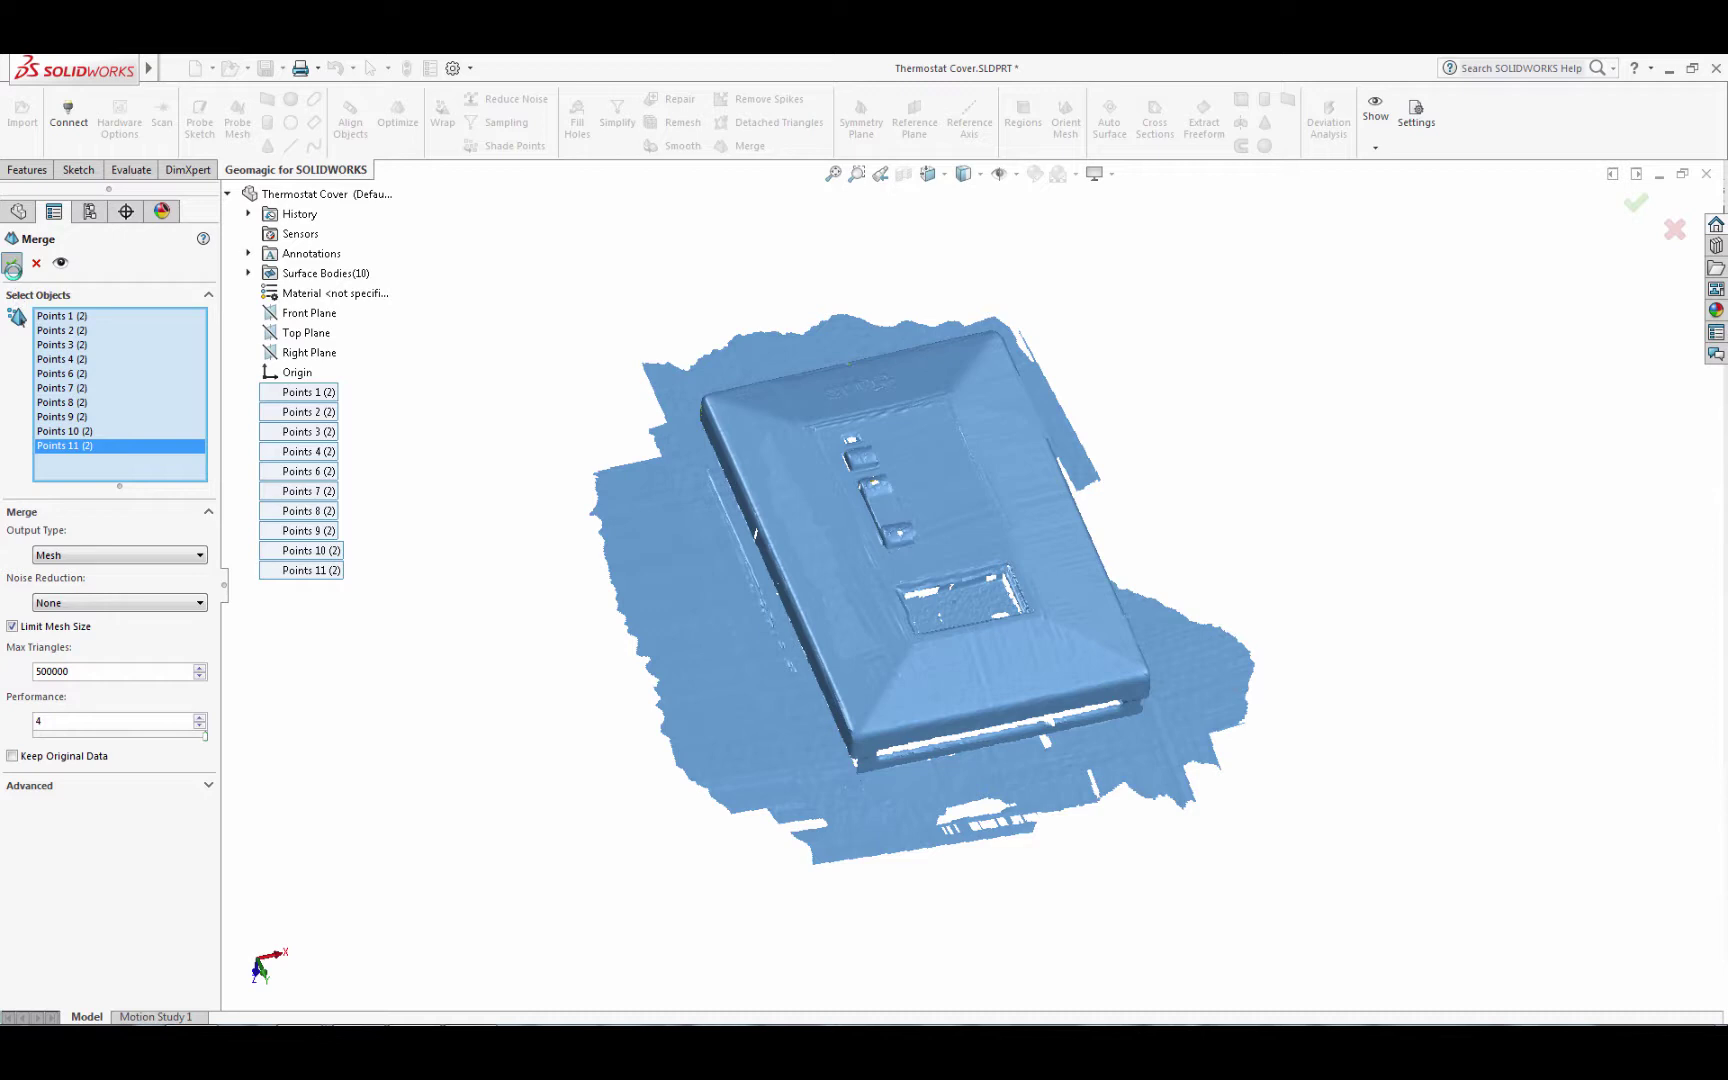
{"action": "left_click", "coordinate": [12, 265]}
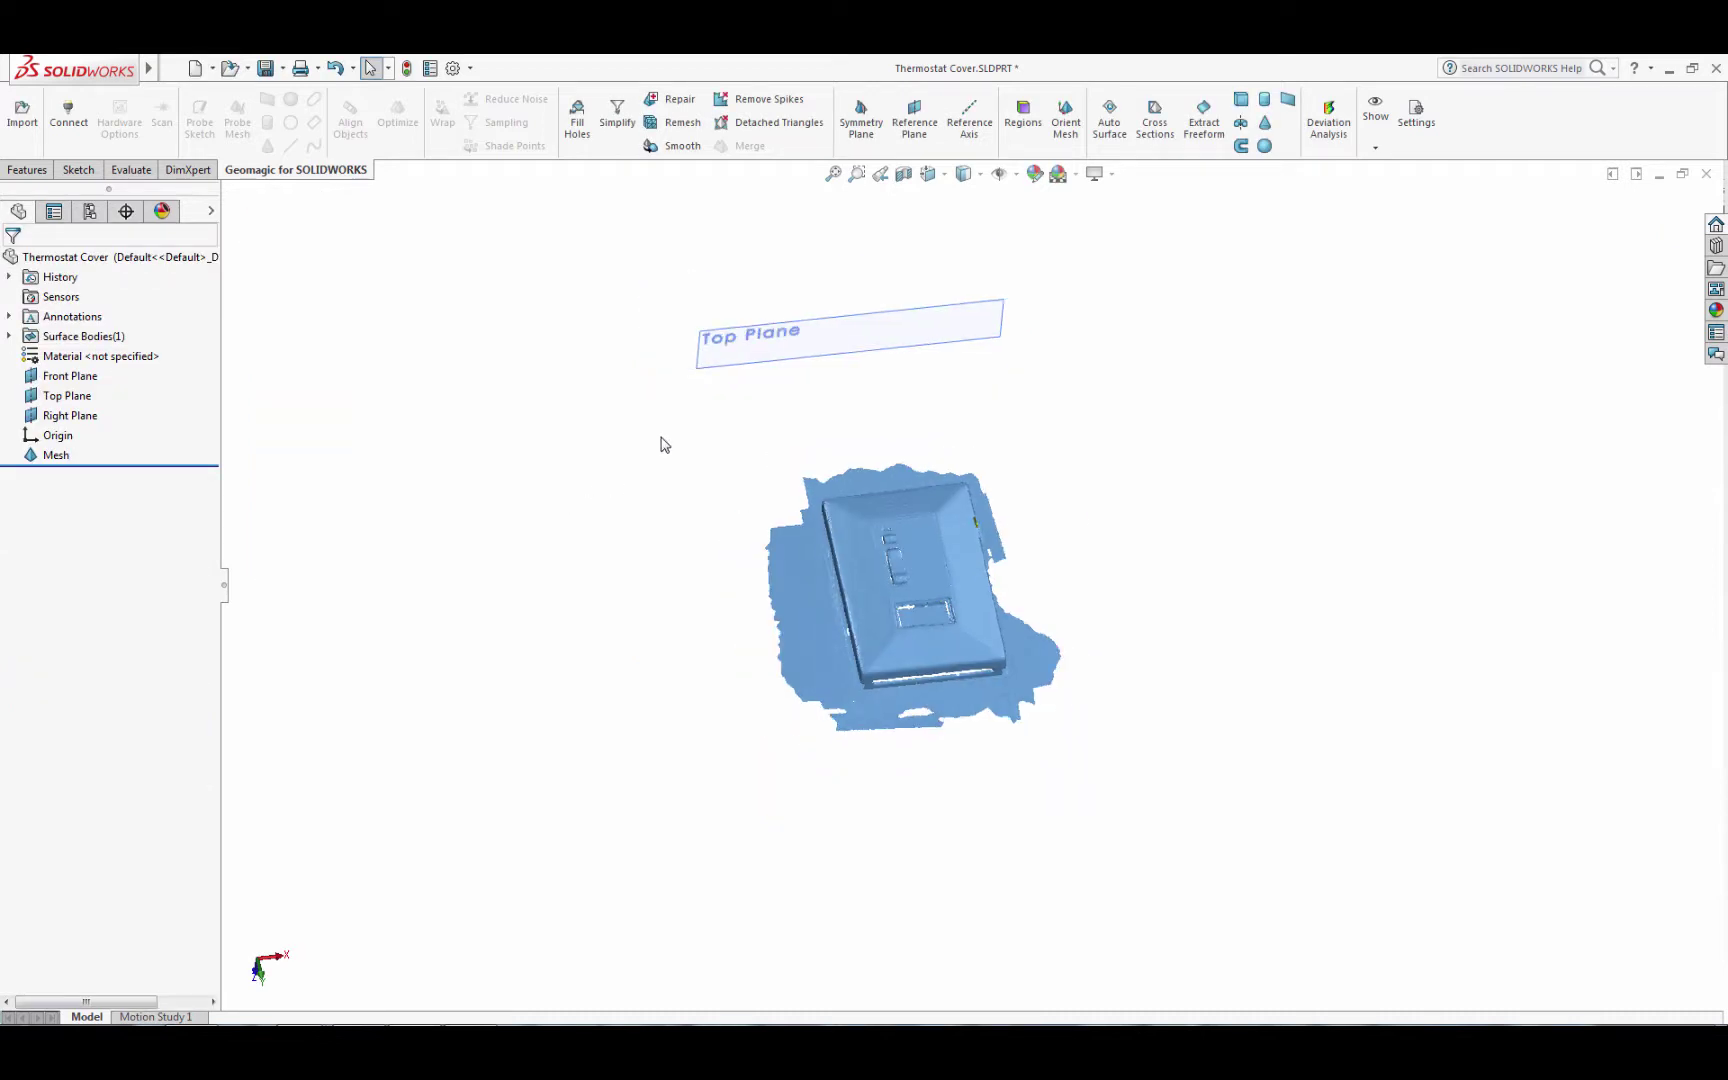
- View the merged Mesh from the Front and start Regions on it
{"action": "left_click", "coordinate": [929, 174]}
{"action": "left_click", "coordinate": [954, 249]}
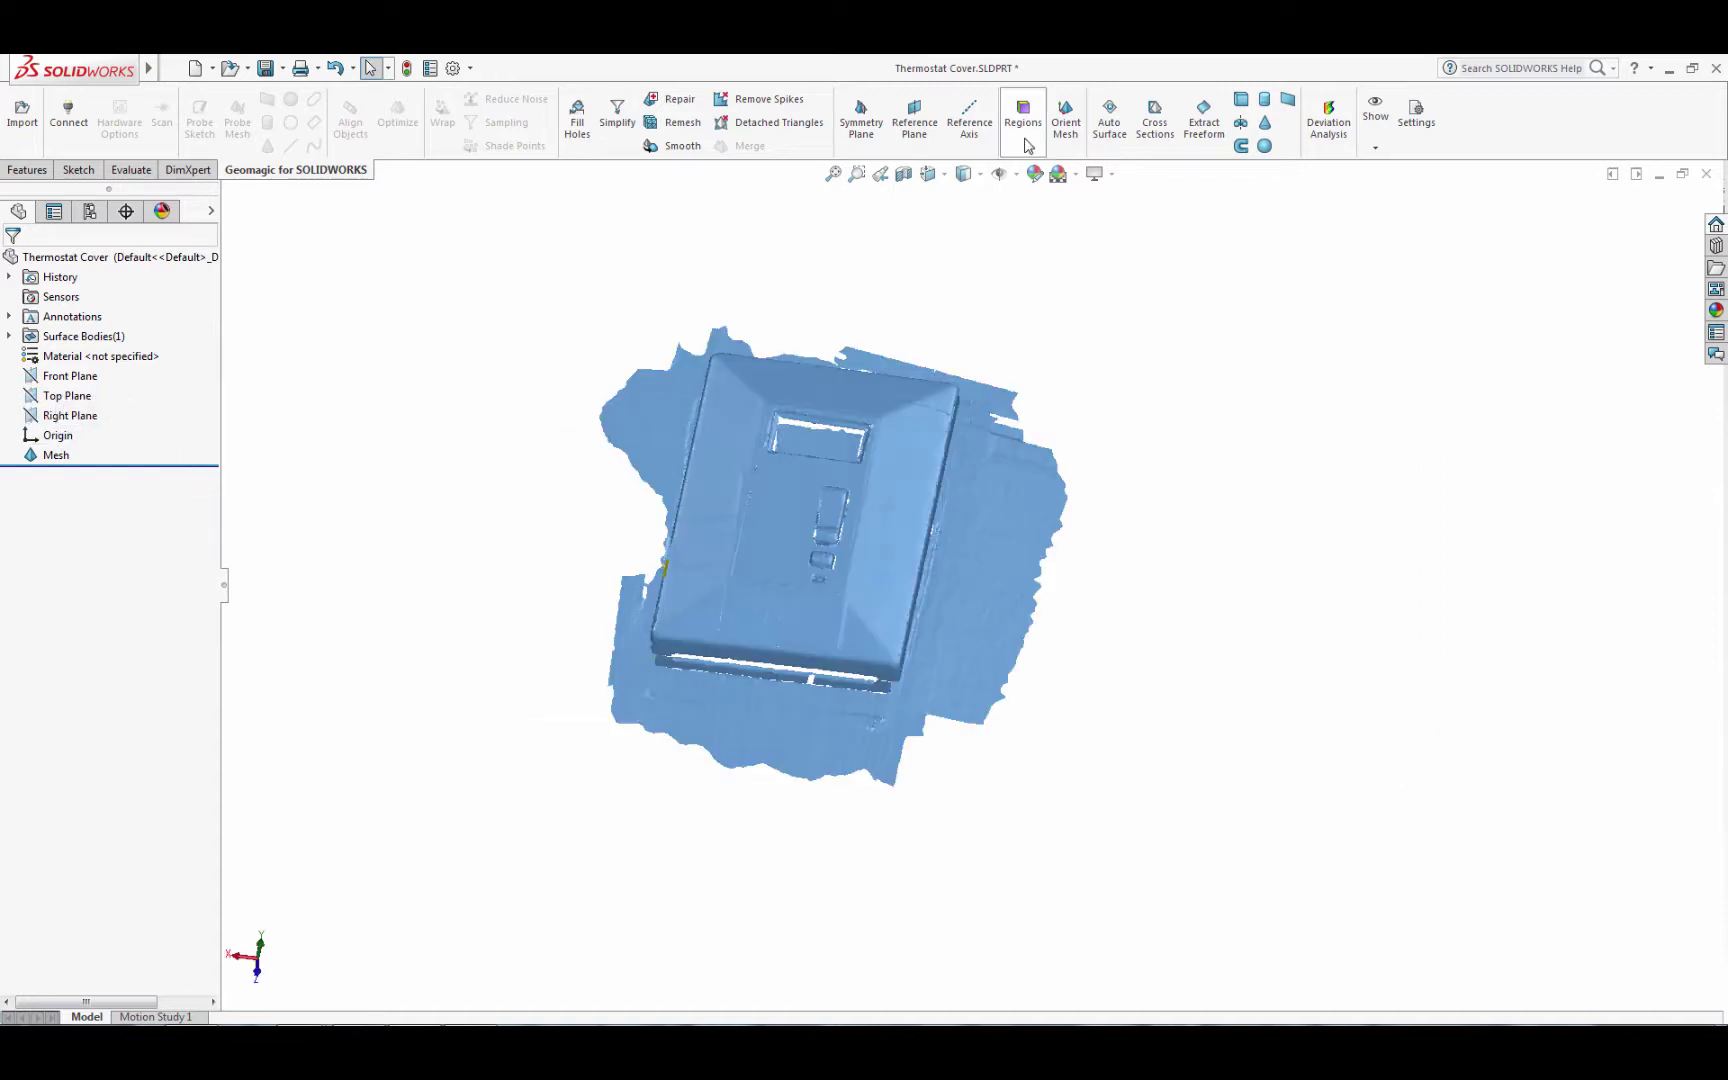
{"action": "left_click", "coordinate": [1023, 125]}
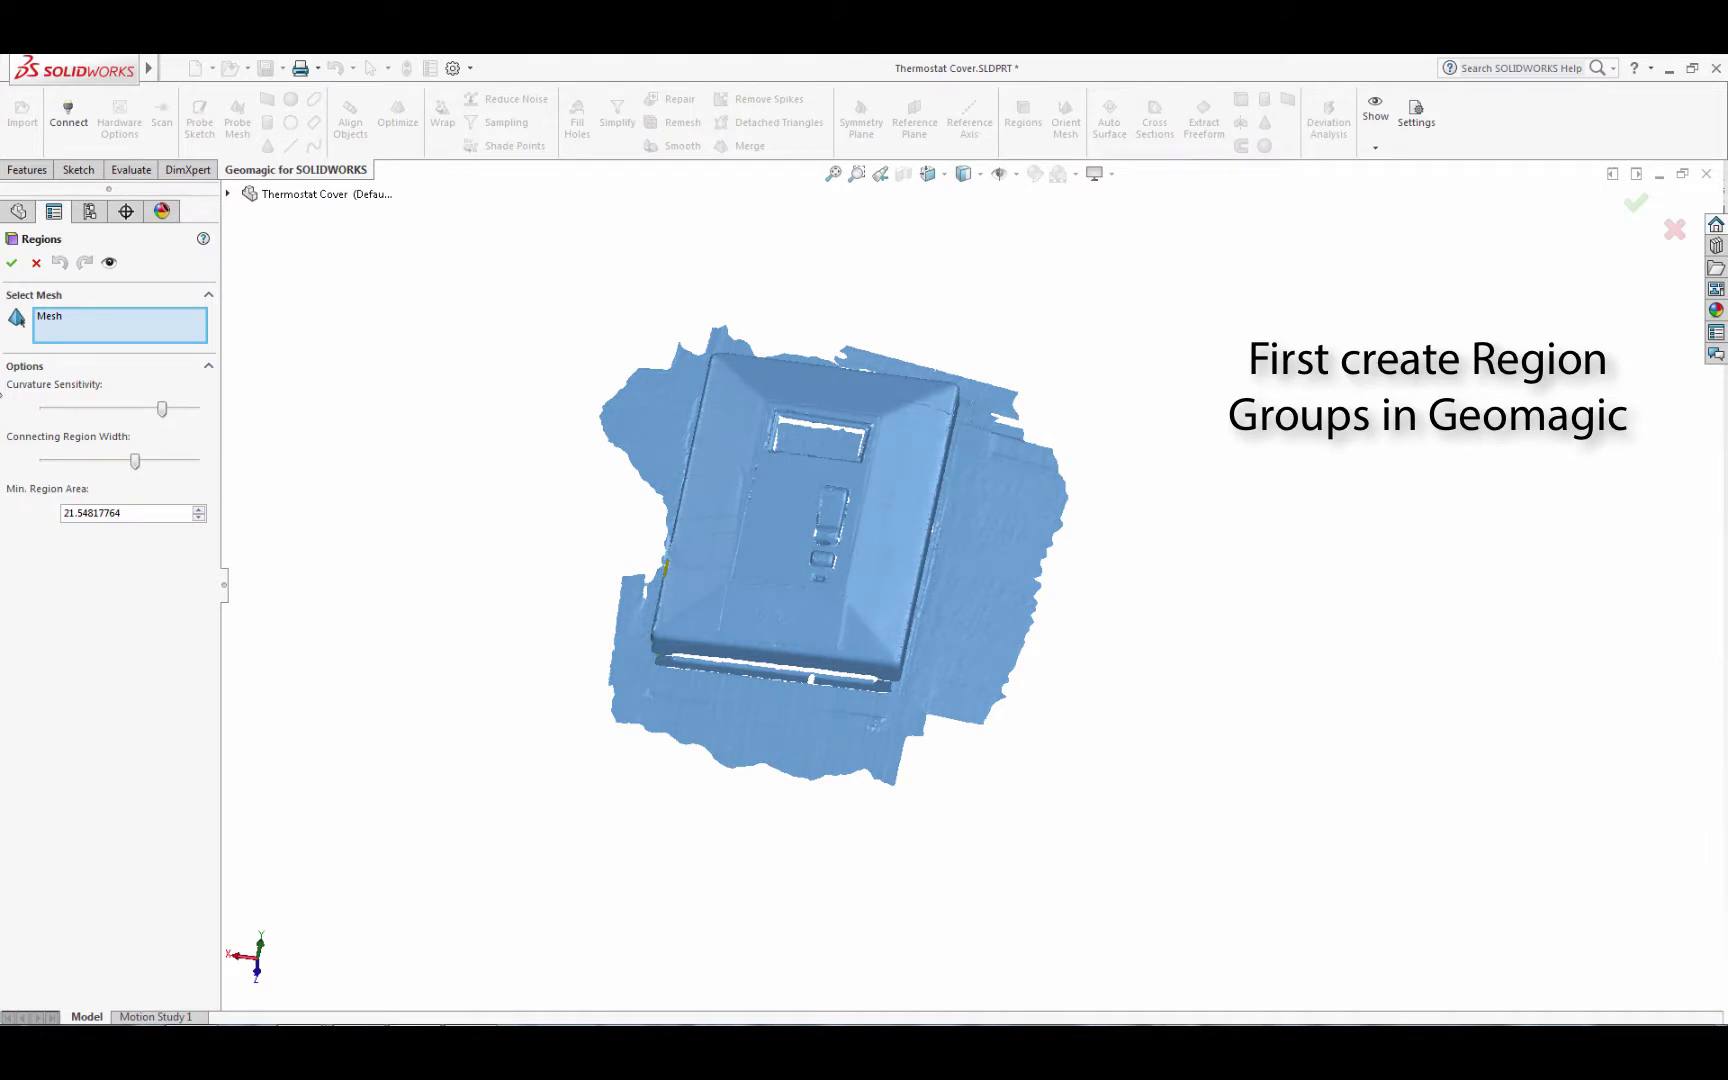
{"action": "mouse_move", "coordinate": [162, 408]}
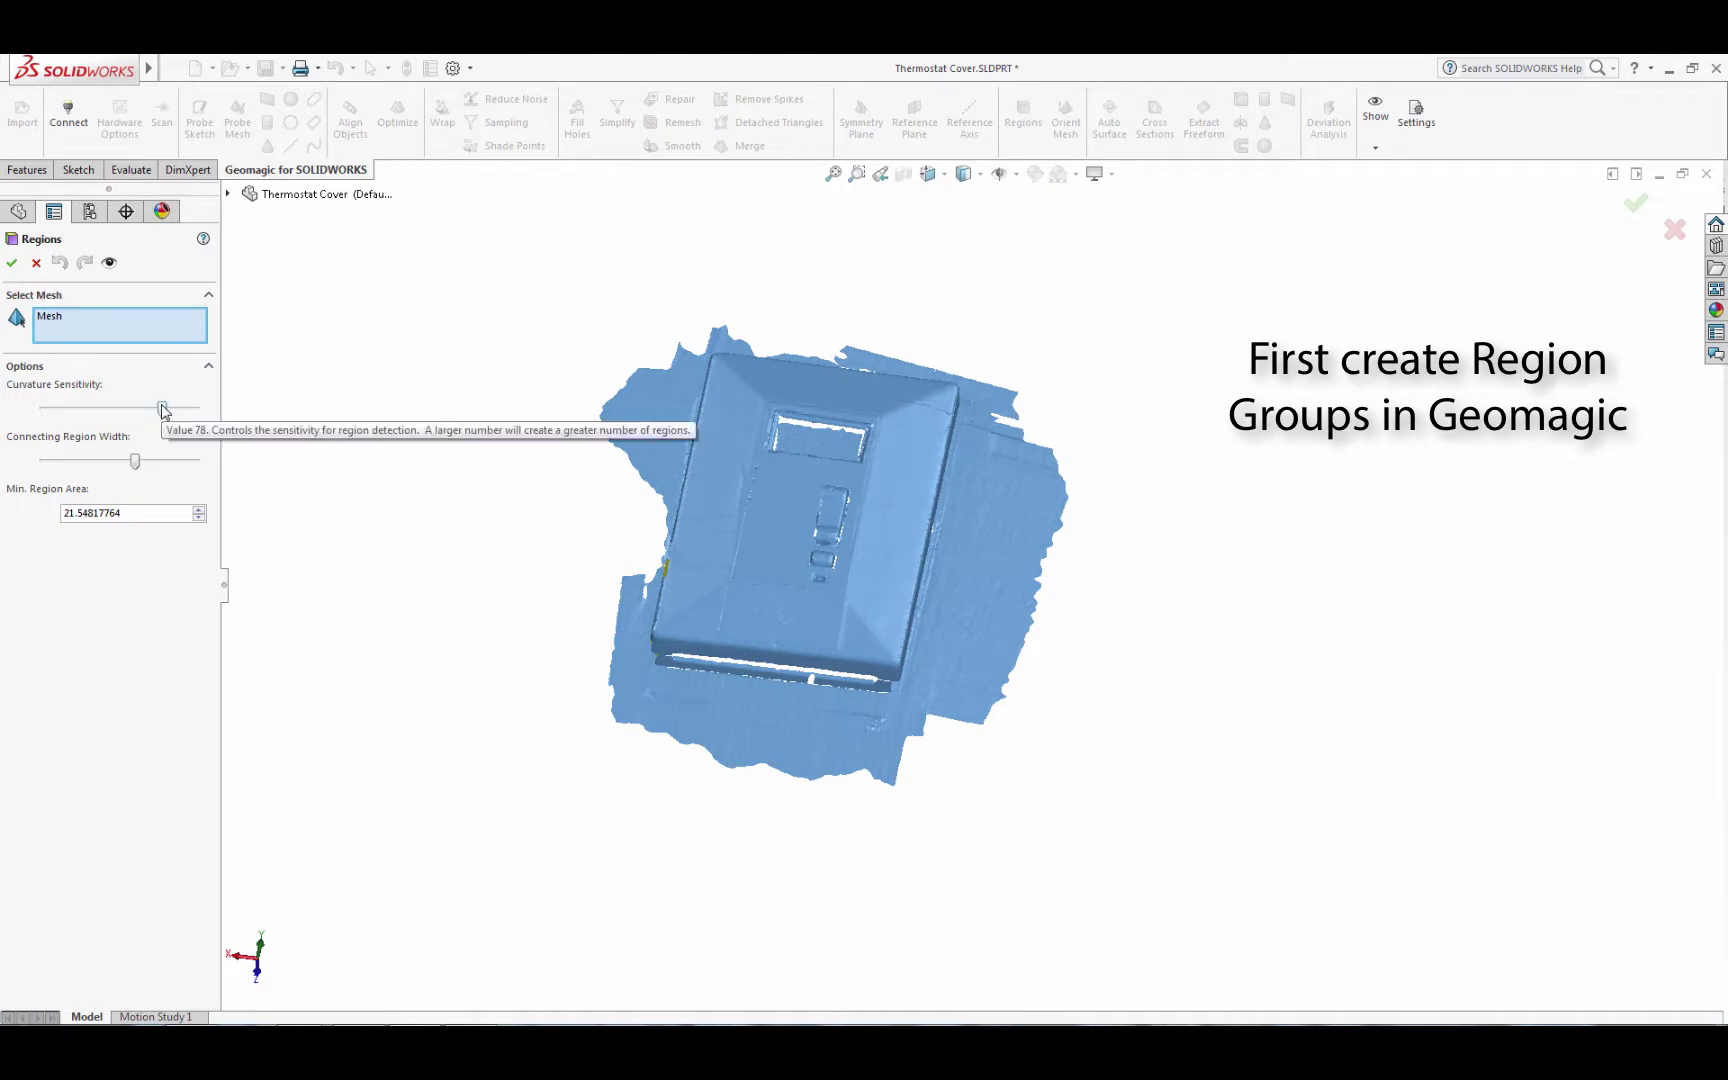
- Preview region groups and deselect faces along the side edge, separating cover from base
{"action": "left_click", "coordinate": [110, 262]}
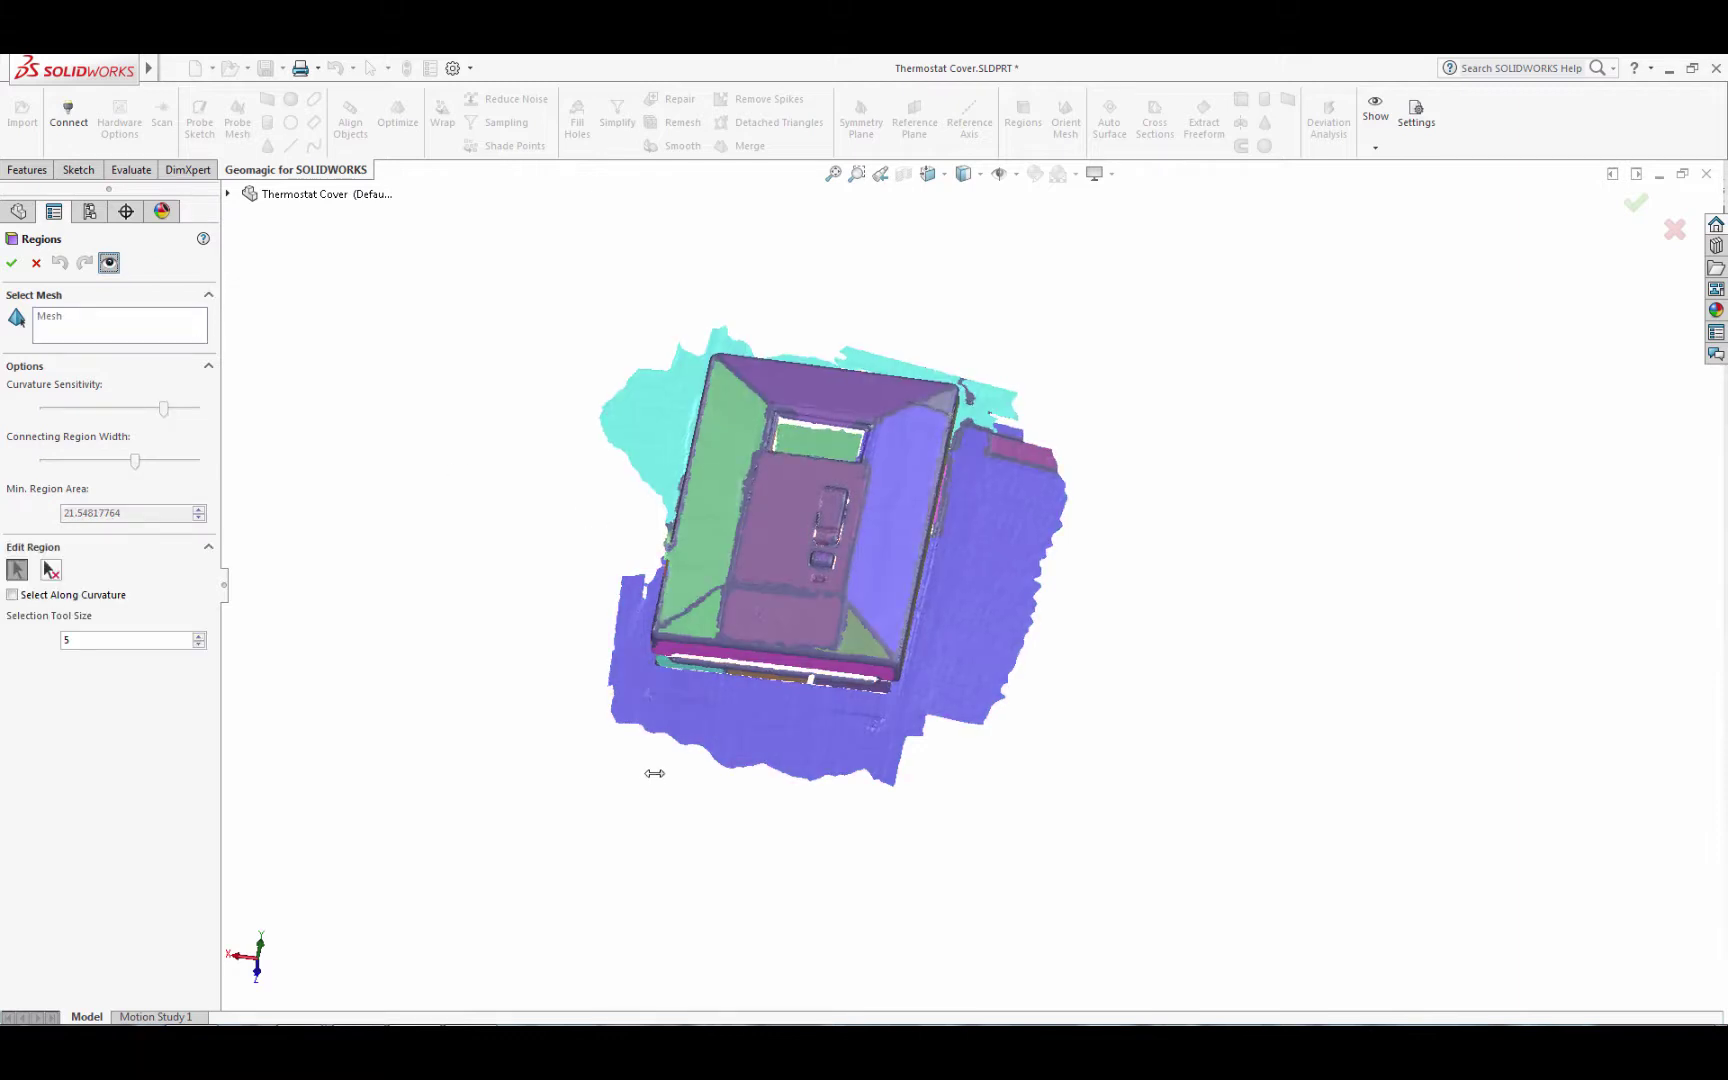
{"action": "mouse_move", "coordinate": [656, 771]}
{"action": "middle_mouse_down"}
{"action": "mouse_move", "coordinate": [714, 679]}
{"action": "mouse_move", "coordinate": [782, 697]}
{"action": "mouse_move", "coordinate": [872, 833]}
{"action": "mouse_move", "coordinate": [300, 699]}
{"action": "middle_mouse_up"}
{"action": "left_click", "coordinate": [51, 569]}
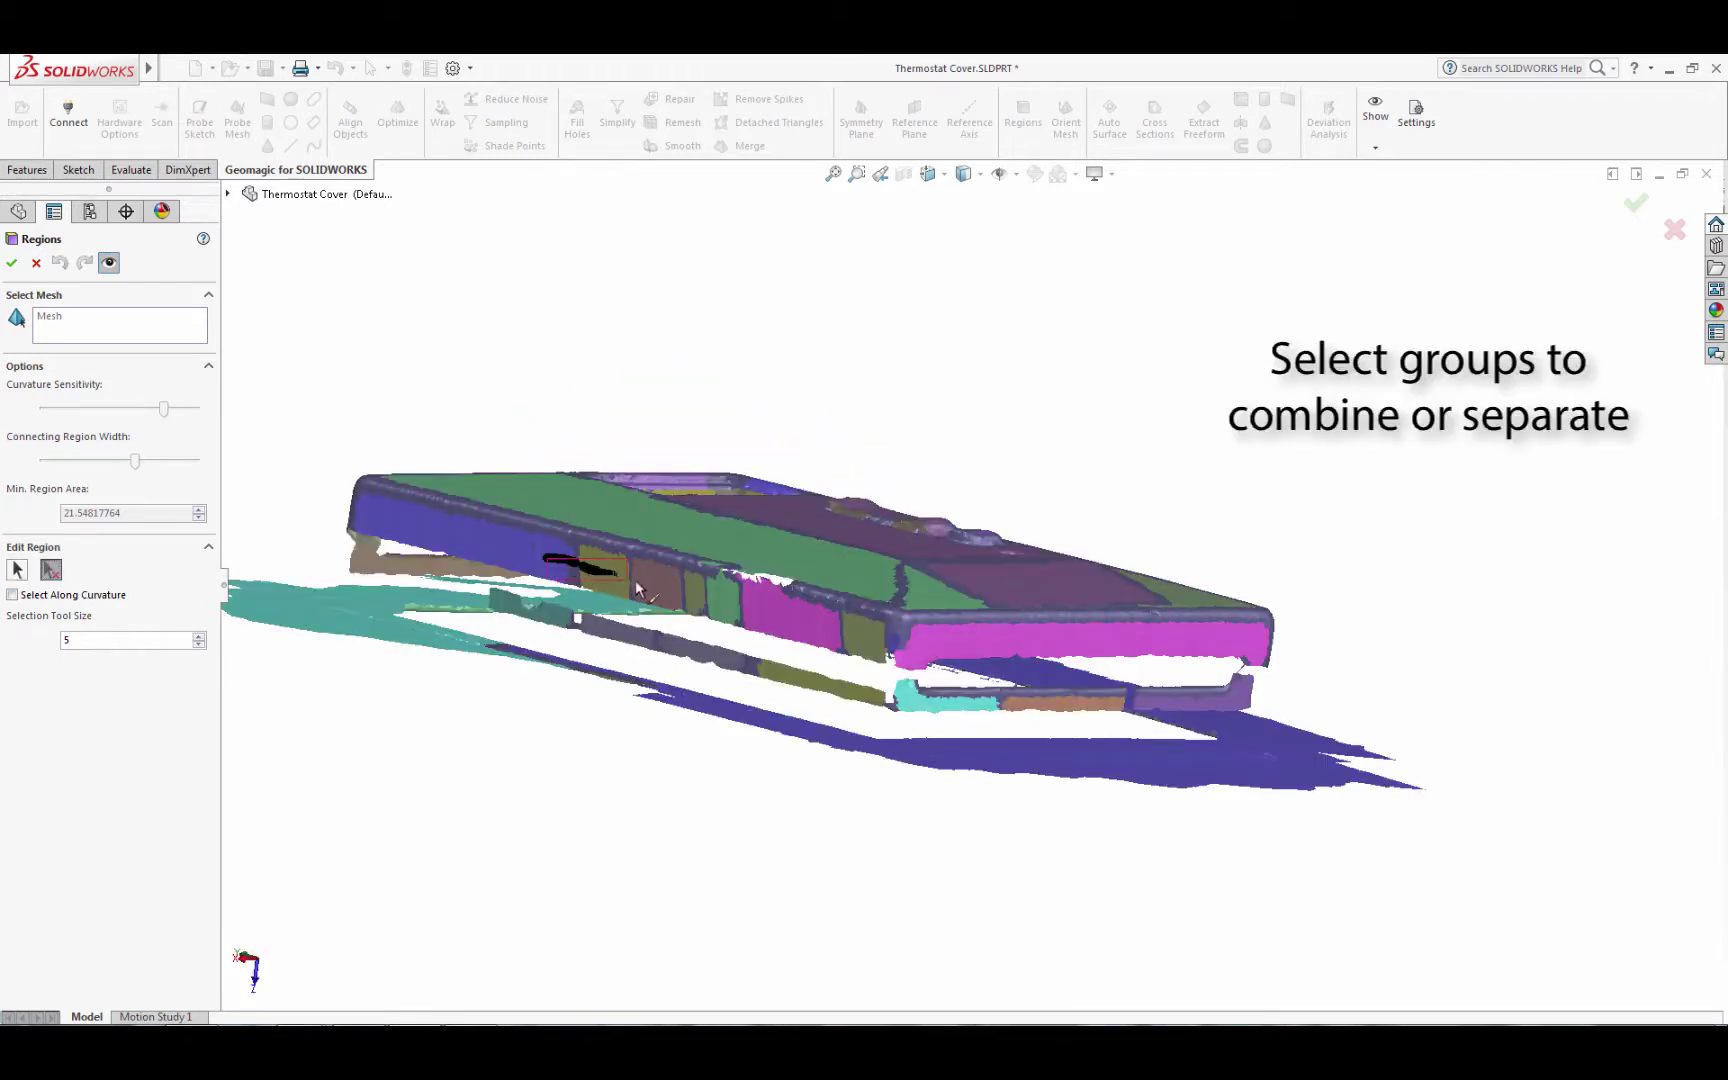
{"action": "mouse_move", "coordinate": [697, 598]}
{"action": "left_mouse_down"}
{"action": "mouse_move", "coordinate": [826, 628]}
{"action": "mouse_move", "coordinate": [773, 628]}
{"action": "left_mouse_up"}
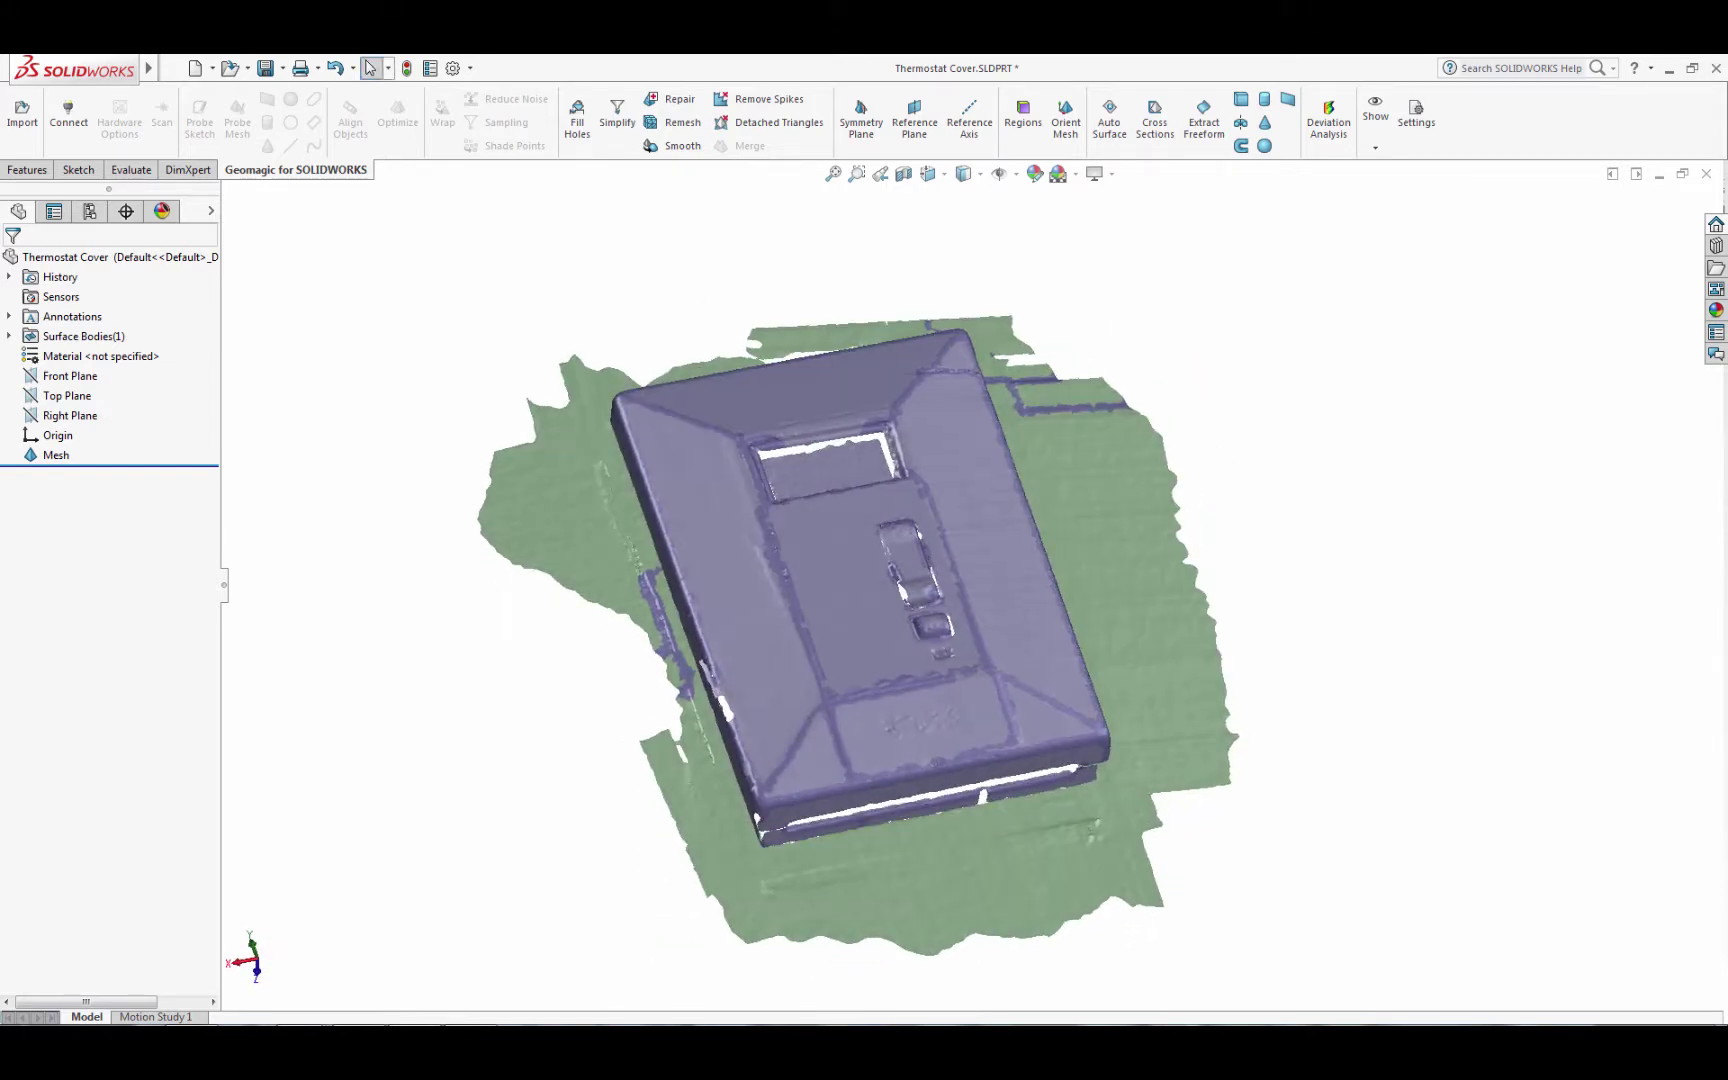
- Accept the regions, hide their colouring, and fit Plane1 to the base regions
{"action": "left_click", "coordinate": [1375, 115]}
{"action": "left_click", "coordinate": [1425, 234]}
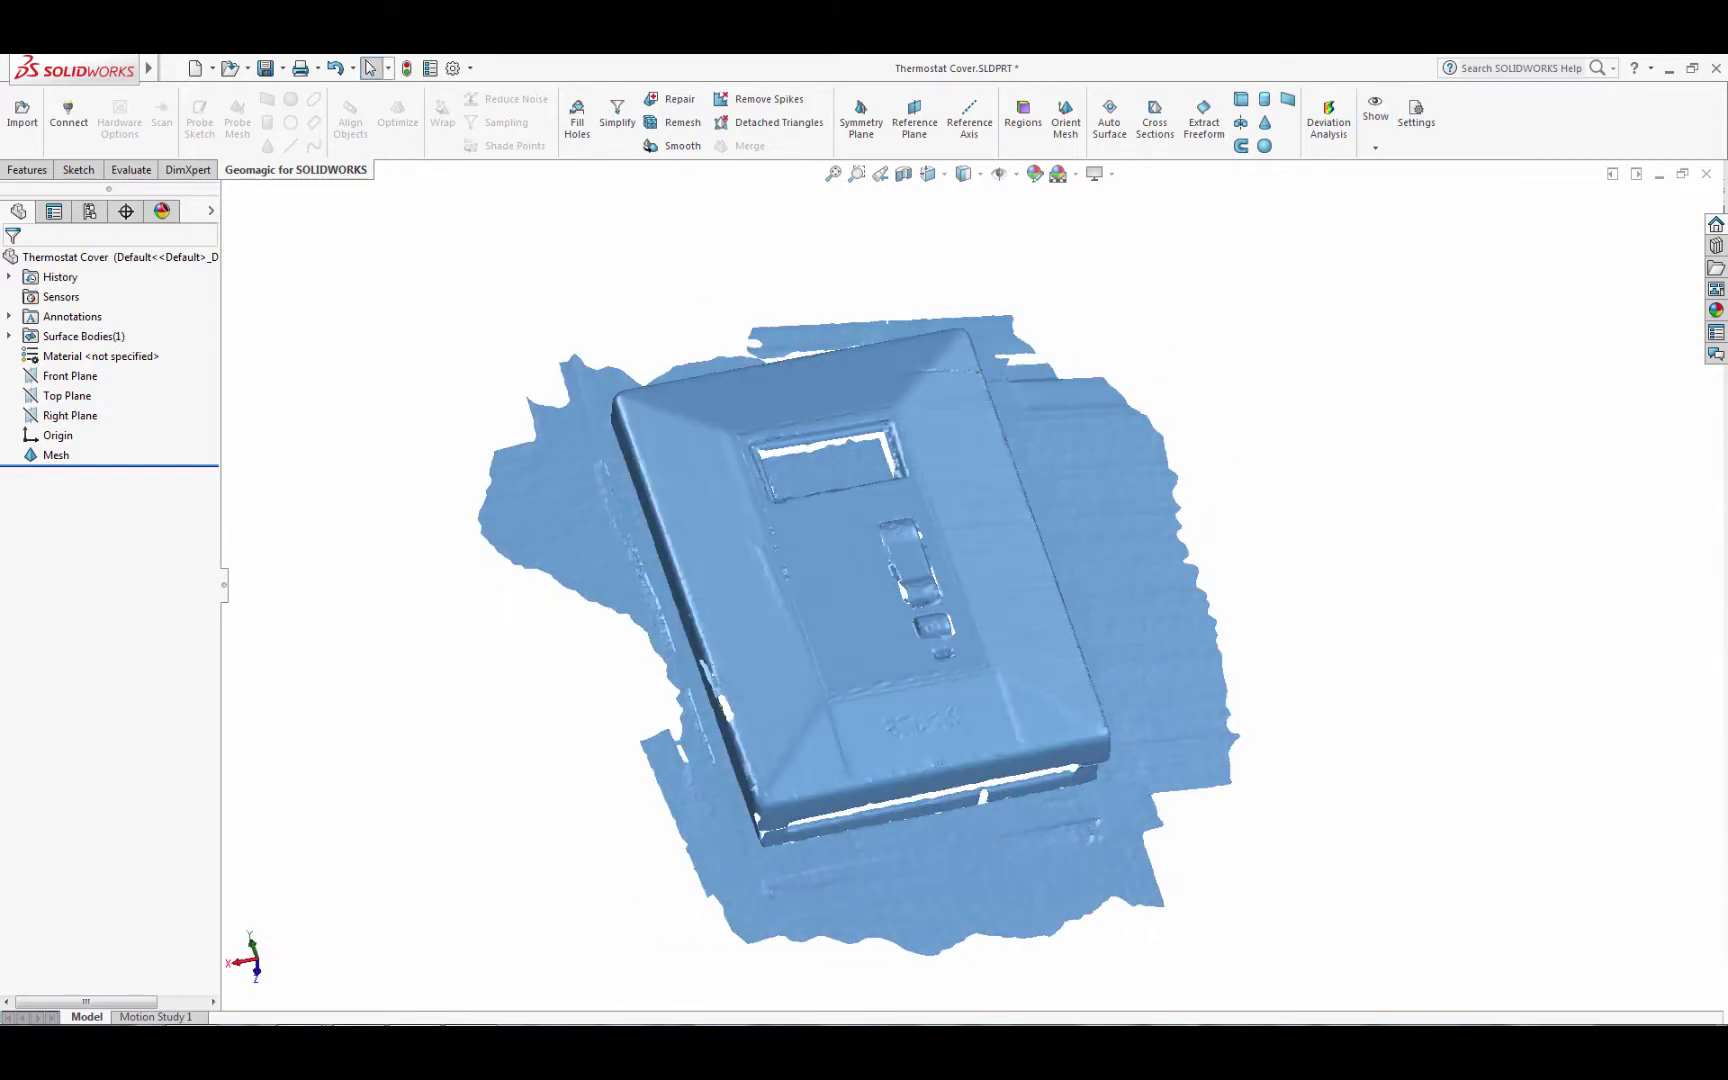
{"action": "left_click", "coordinate": [914, 120]}
{"action": "left_click", "coordinate": [888, 487]}
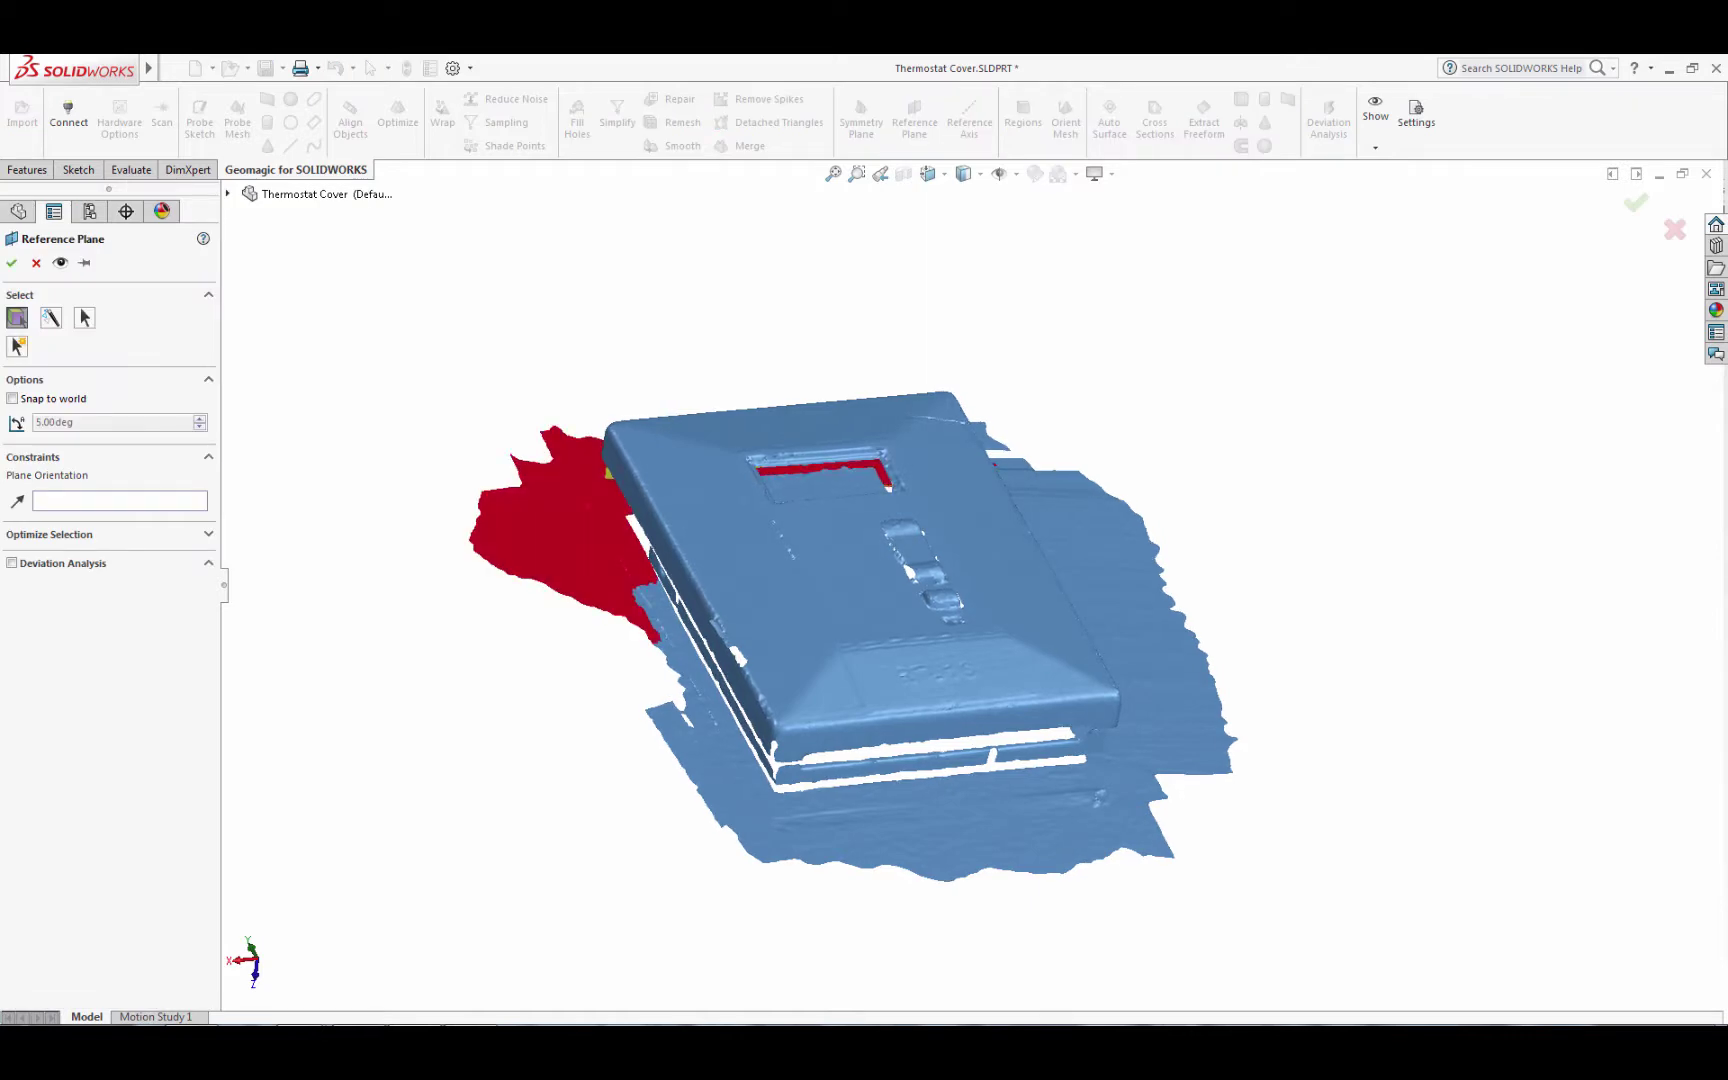
{"action": "left_click", "coordinate": [1172, 764]}
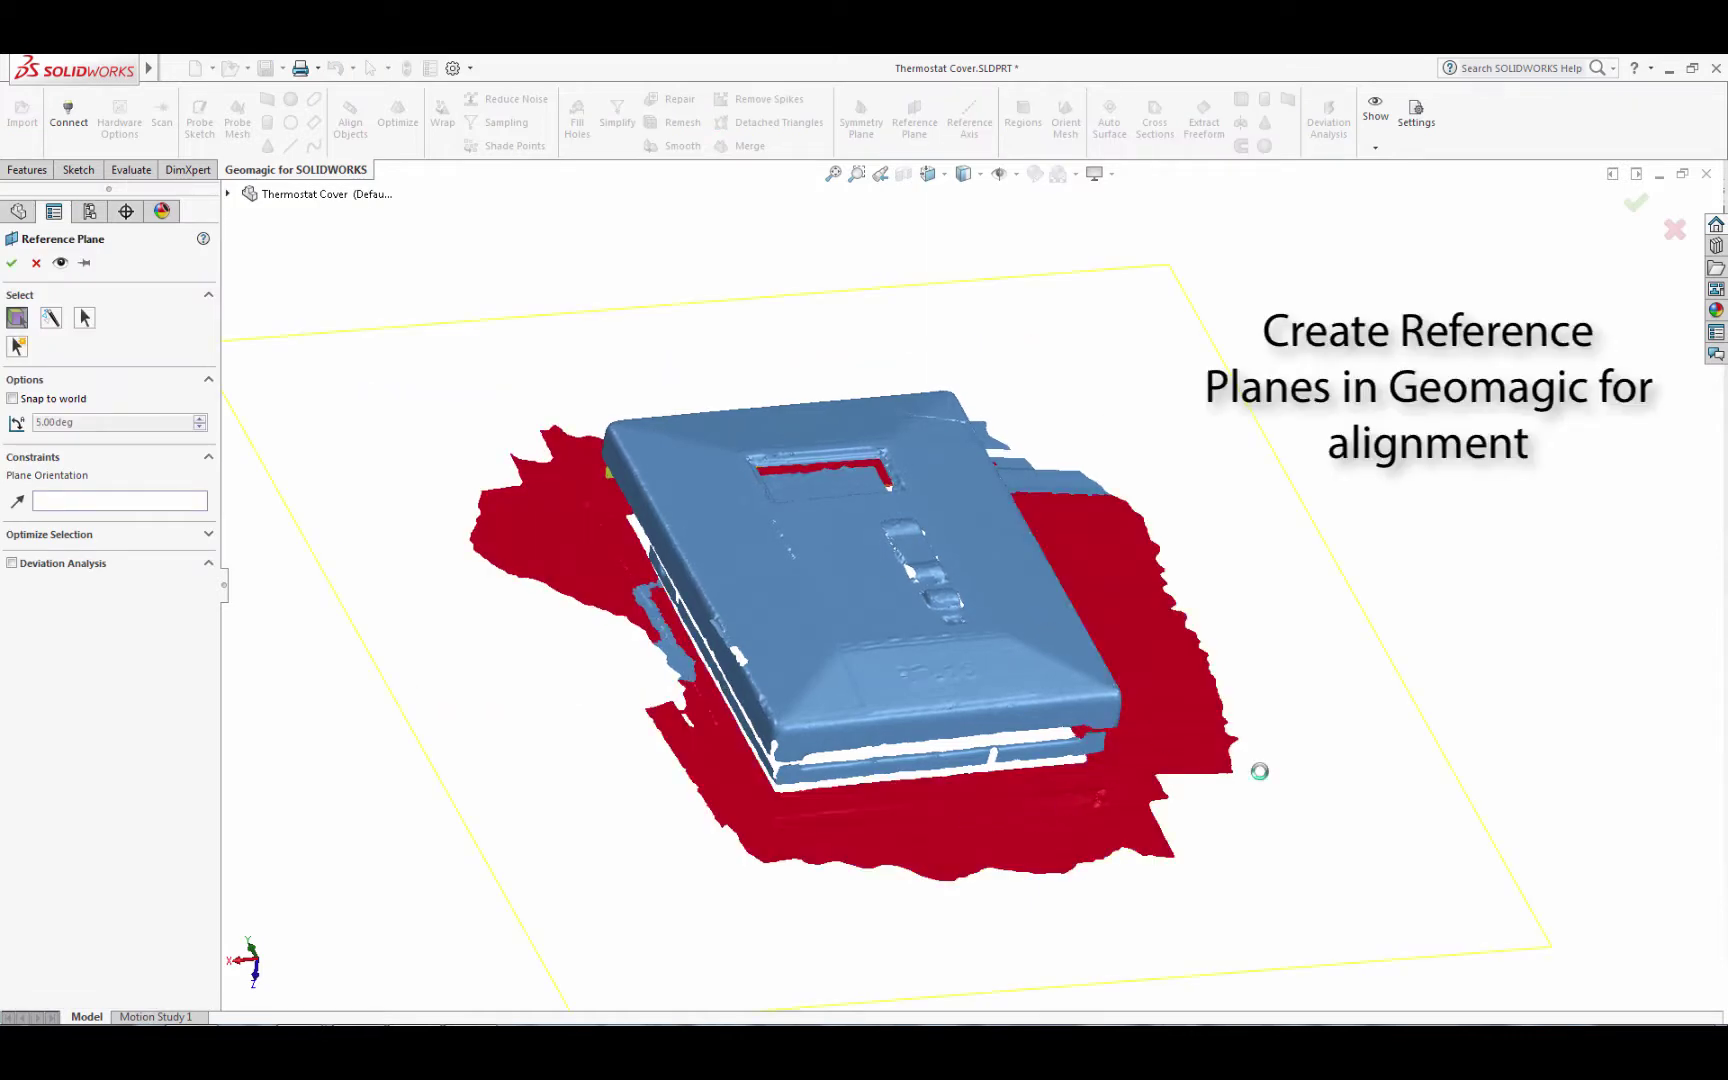
{"action": "mouse_move", "coordinate": [1135, 852]}
{"action": "middle_mouse_down"}
{"action": "mouse_move", "coordinate": [1108, 692]}
{"action": "mouse_move", "coordinate": [1128, 780]}
{"action": "mouse_move", "coordinate": [1155, 802]}
{"action": "mouse_move", "coordinate": [1135, 830]}
{"action": "mouse_move", "coordinate": [1006, 766]}
{"action": "middle_mouse_up"}
{"action": "left_click", "coordinate": [11, 262]}
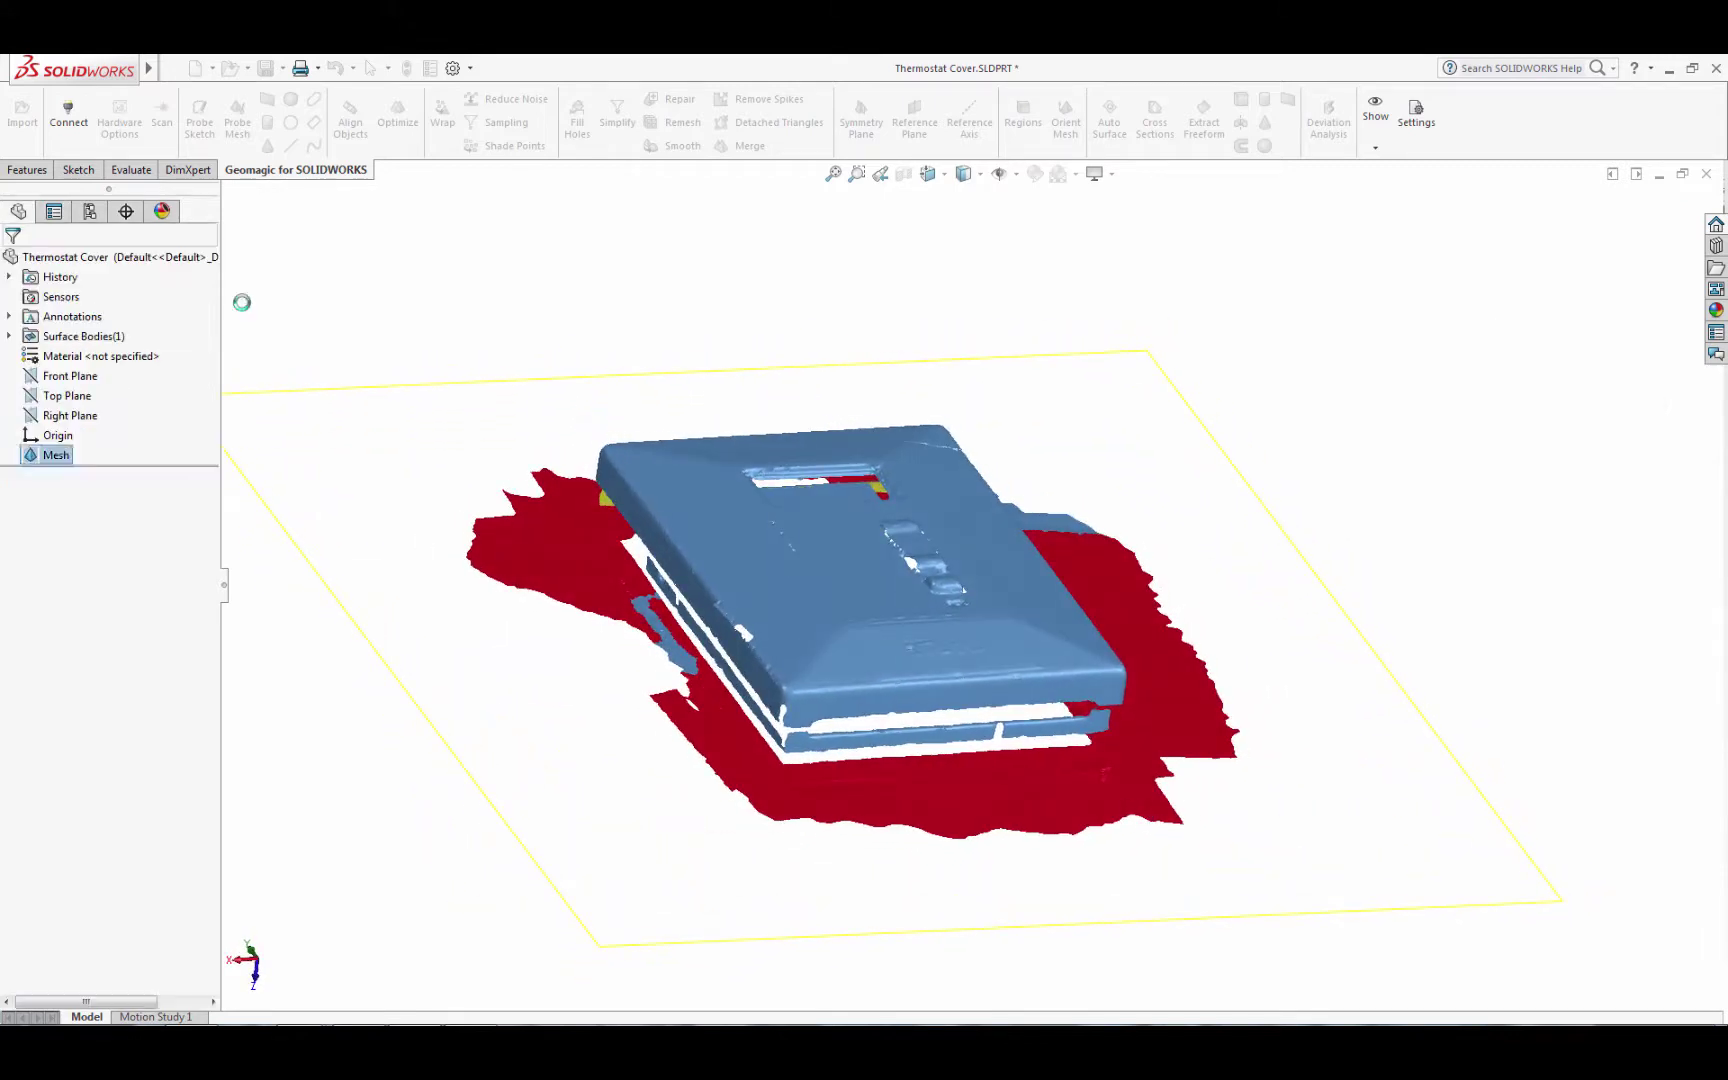
- Fit Plane2 to the cover's left side face and Plane3 to its front face
{"action": "left_click", "coordinate": [914, 118]}
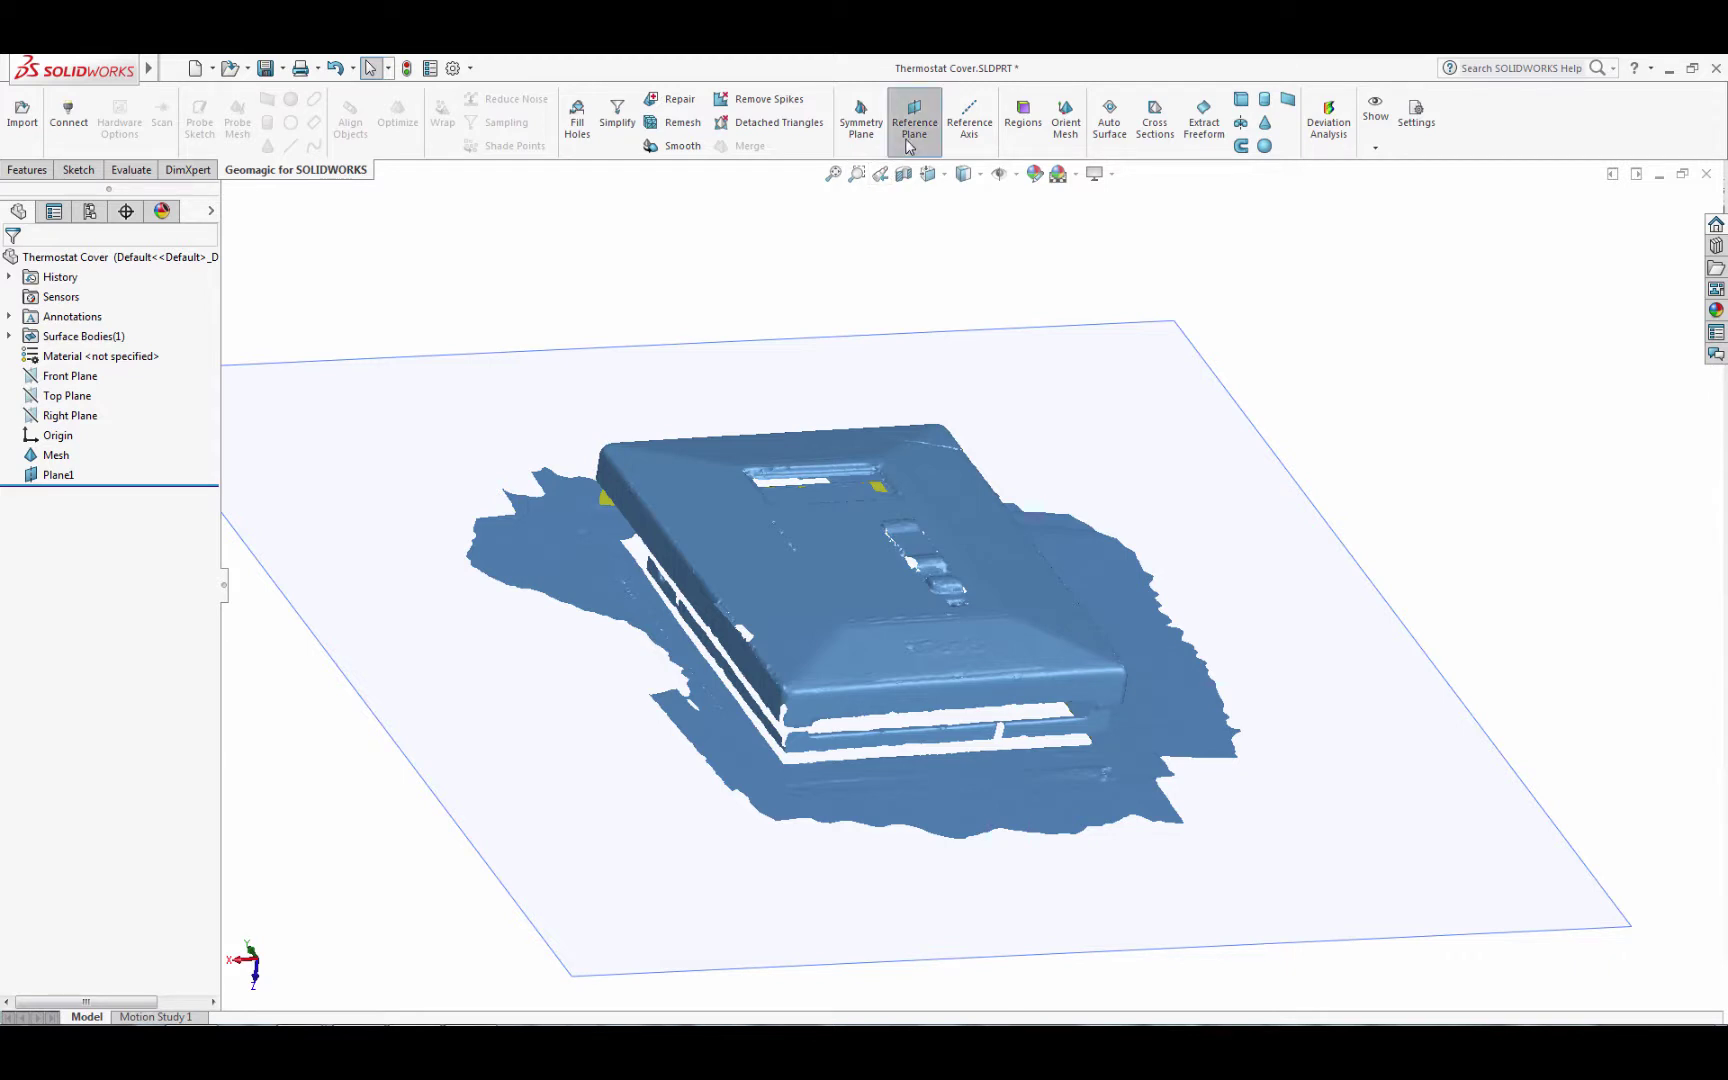
{"action": "left_click", "coordinate": [768, 722]}
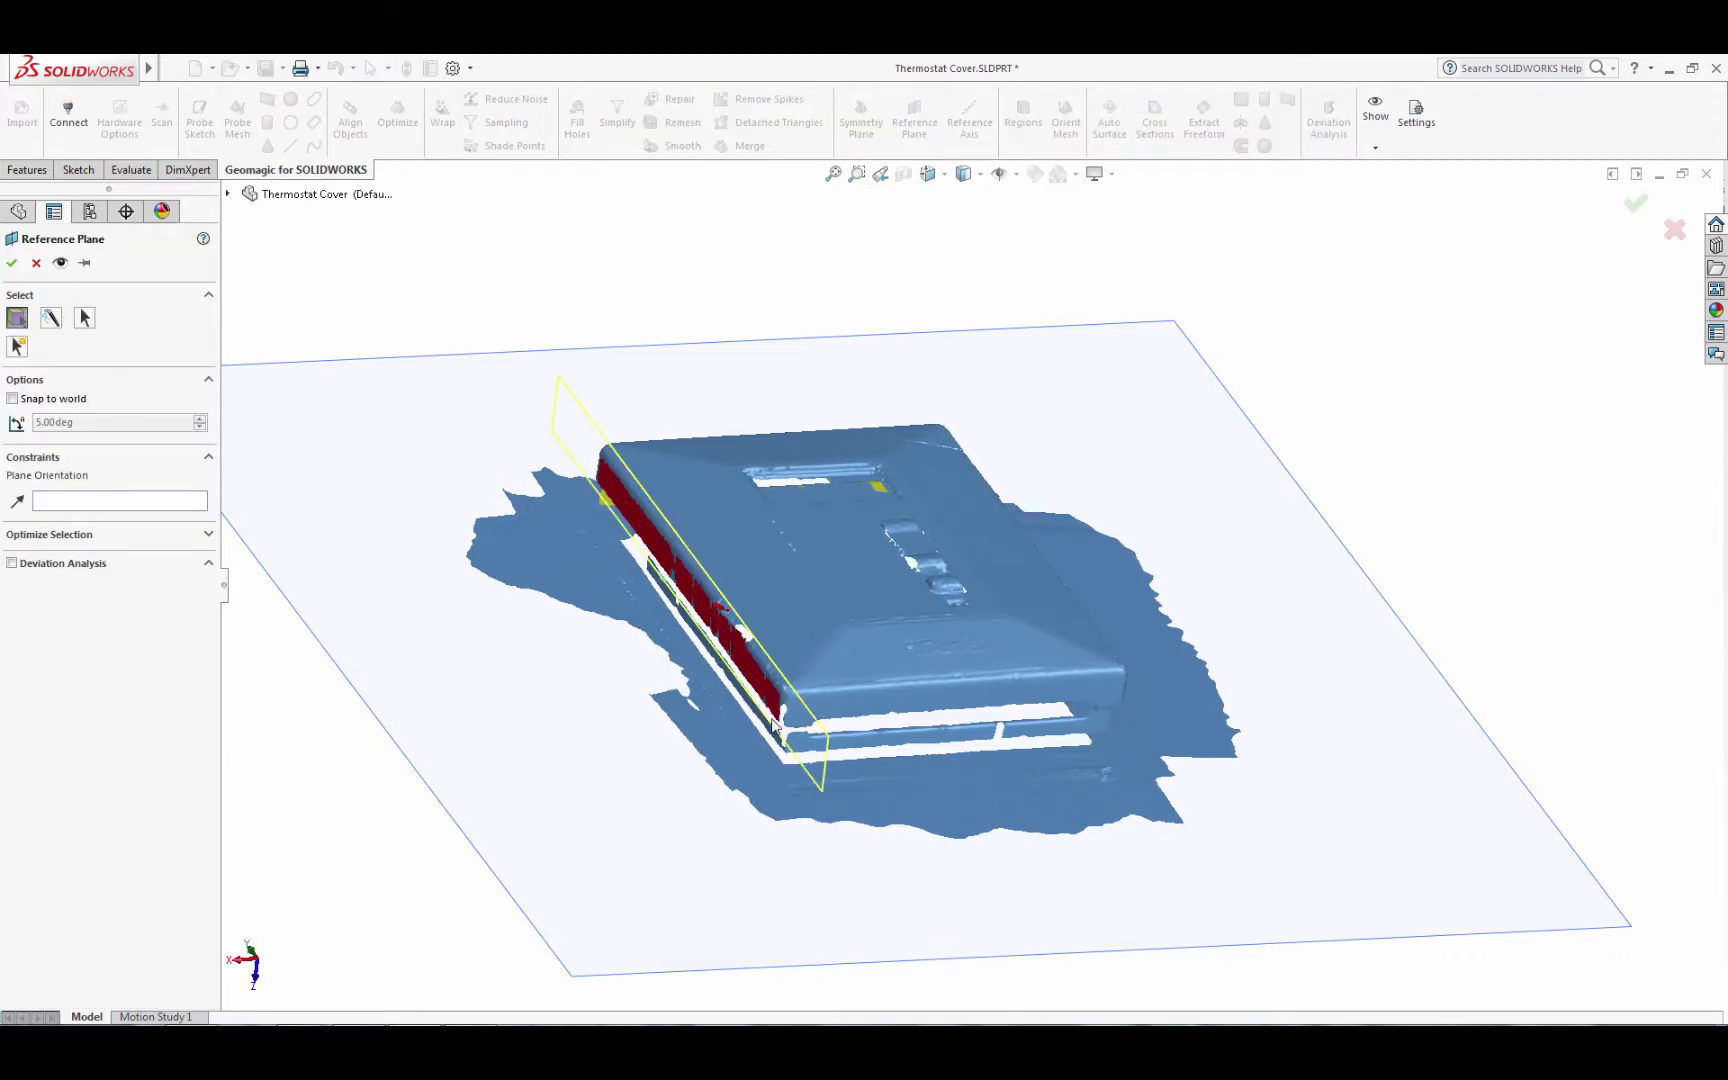
{"action": "mouse_move", "coordinate": [768, 722]}
{"action": "middle_mouse_down"}
{"action": "mouse_move", "coordinate": [742, 669]}
{"action": "mouse_move", "coordinate": [665, 647]}
{"action": "middle_mouse_up"}
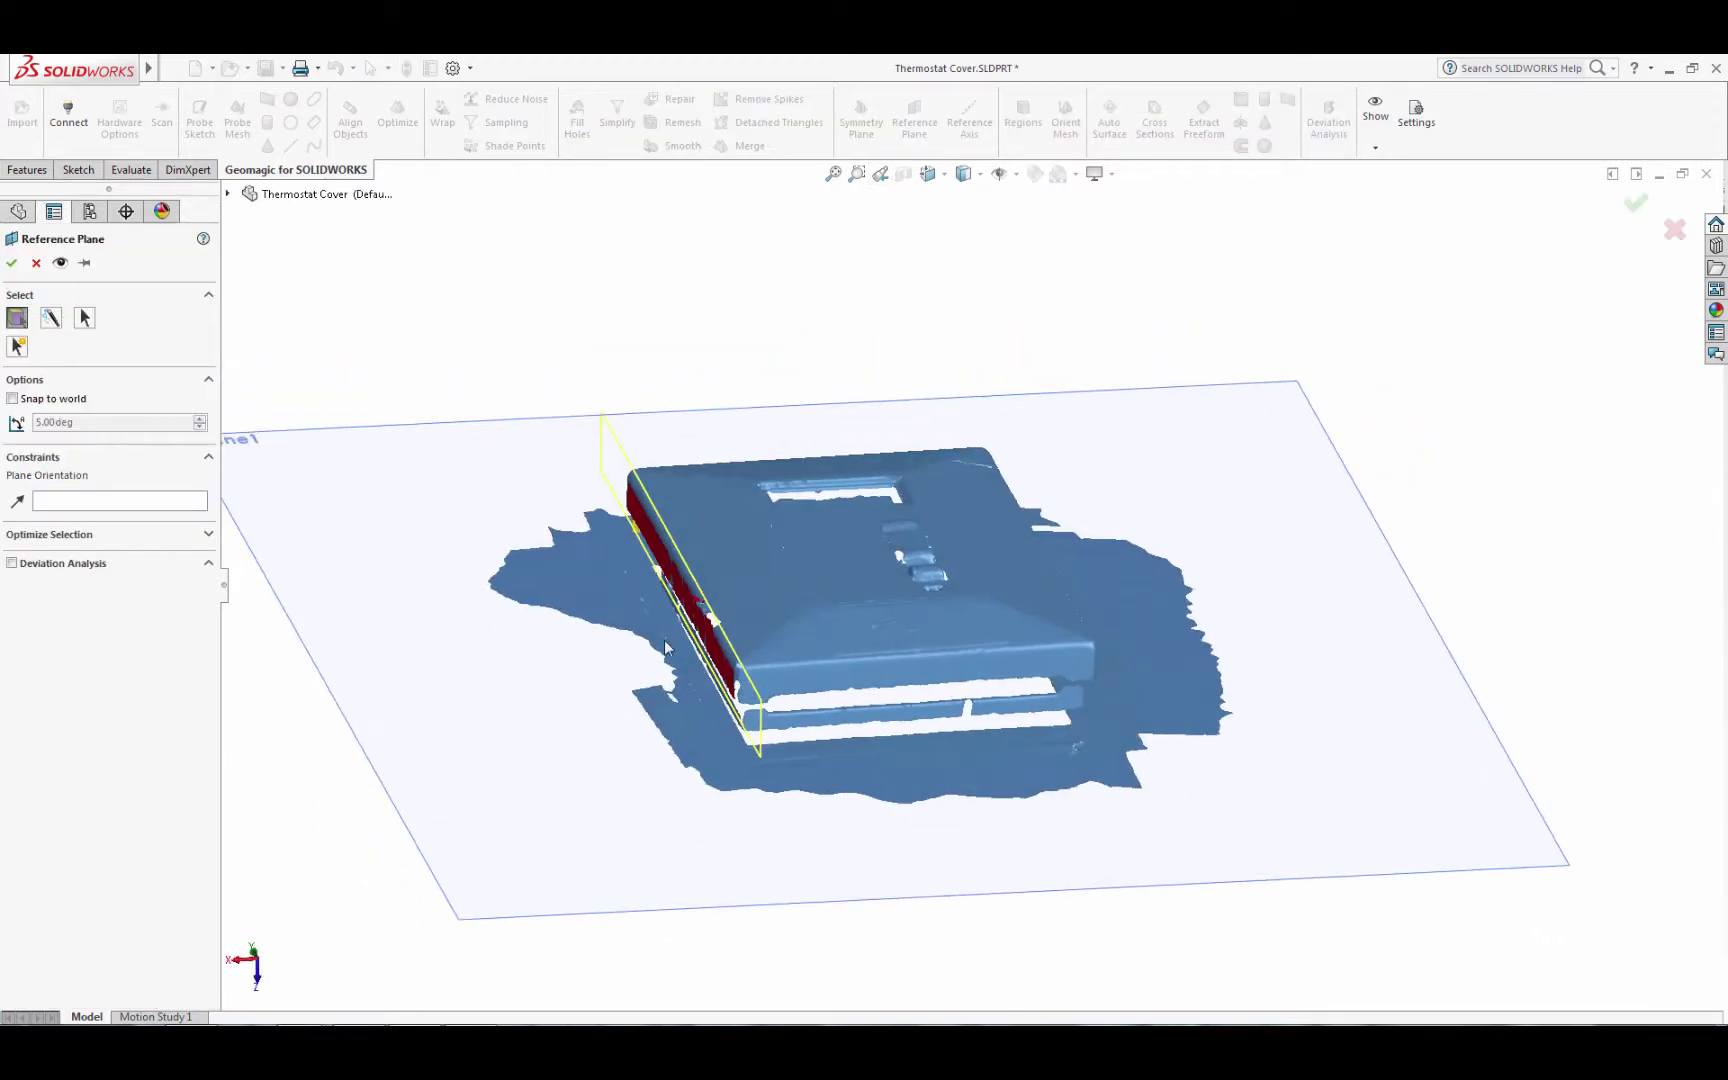
{"action": "left_click", "coordinate": [19, 266]}
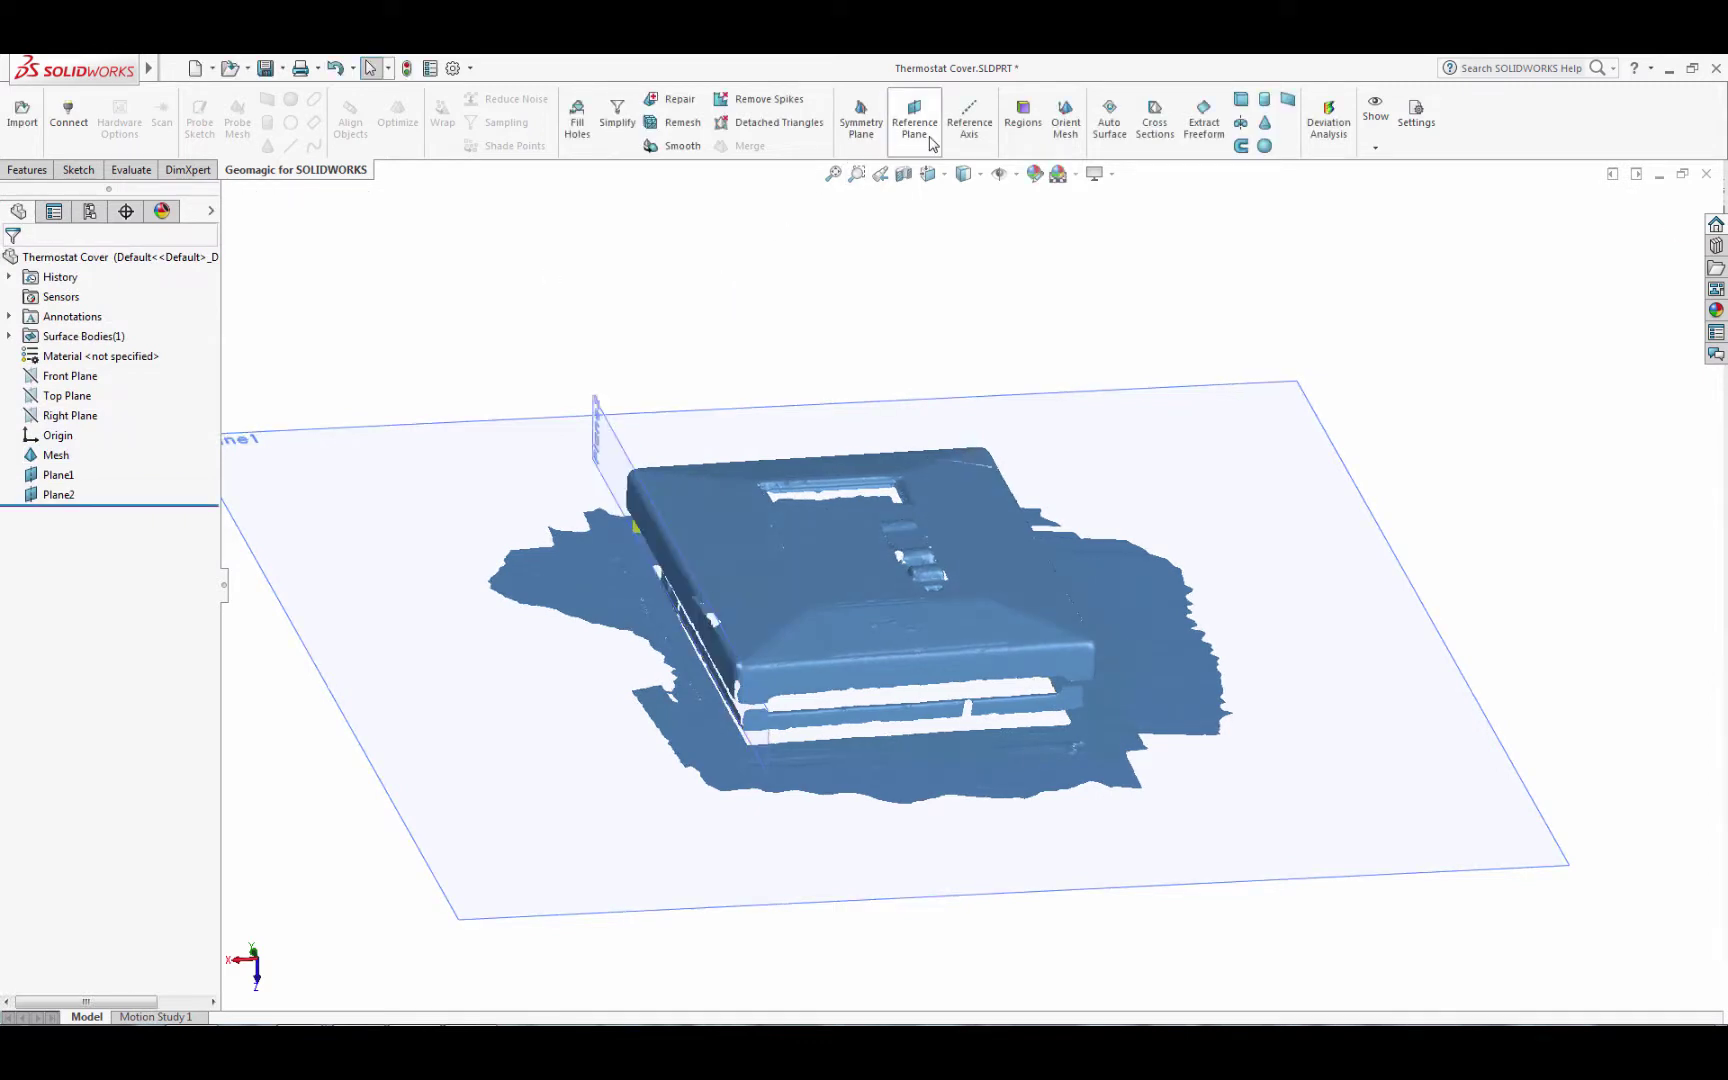
{"action": "left_click", "coordinate": [928, 140]}
{"action": "left_click", "coordinate": [810, 672]}
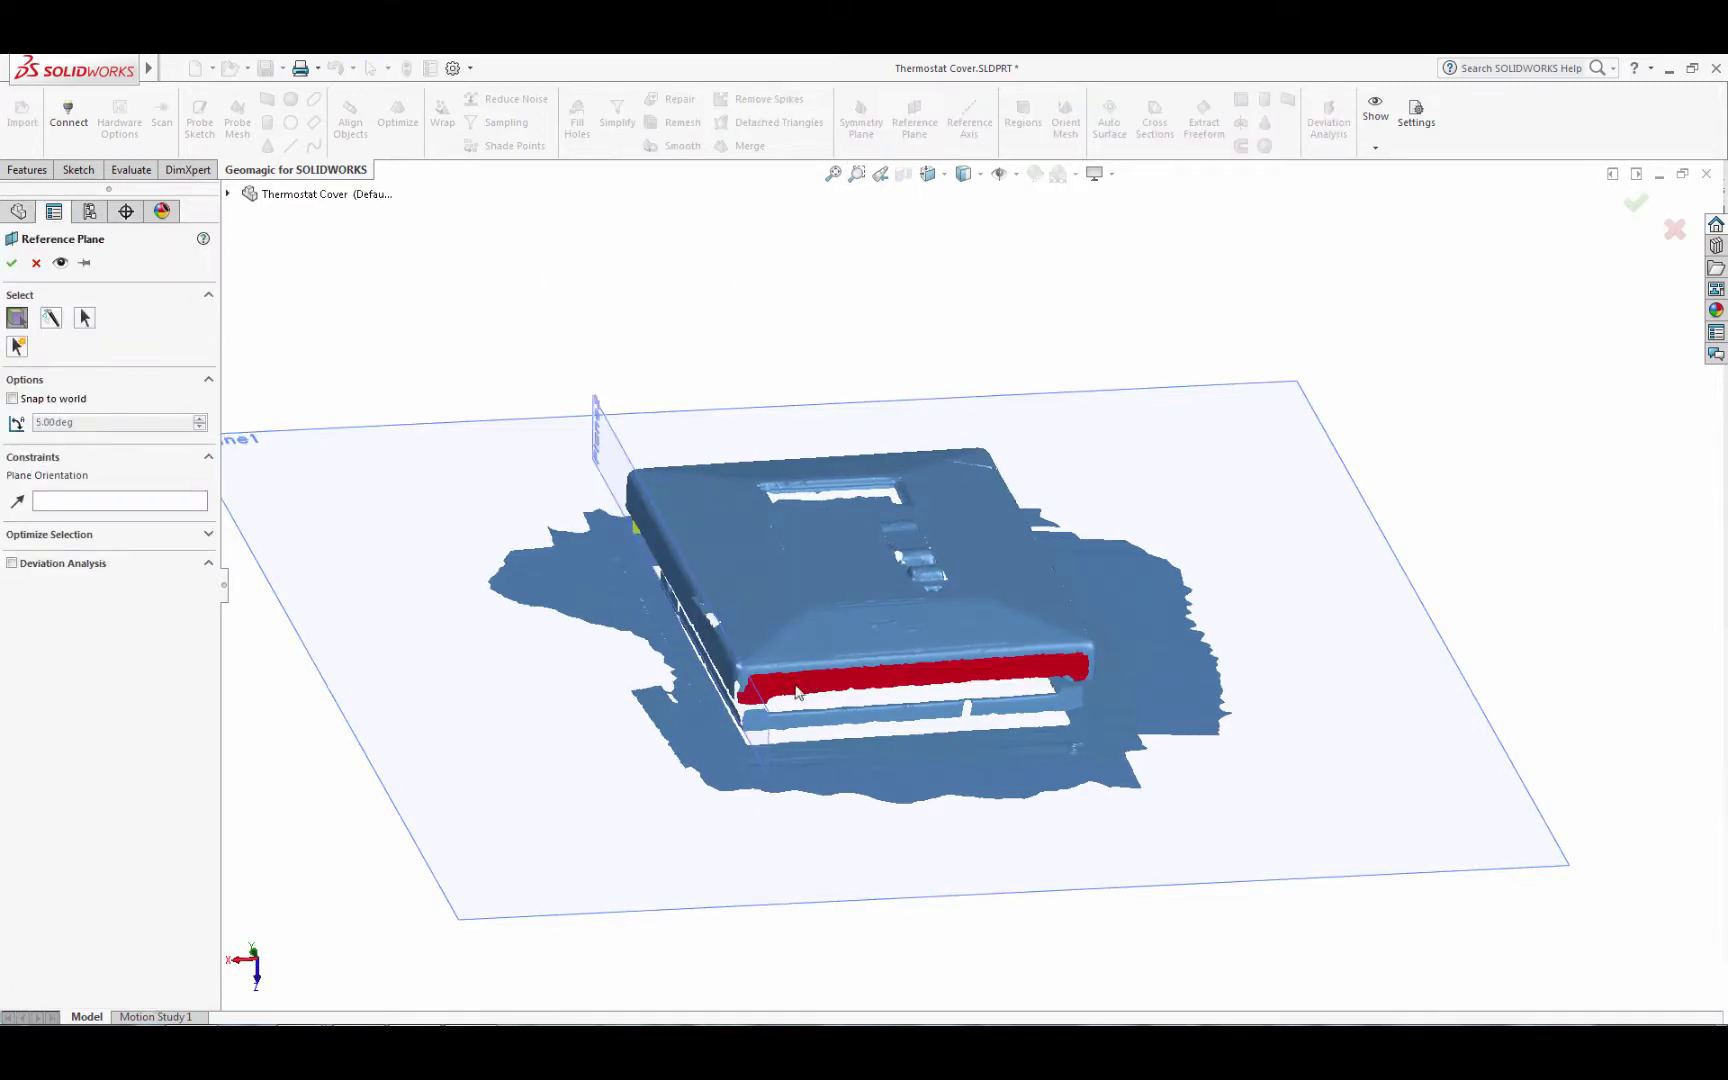
{"action": "left_click", "coordinate": [11, 265]}
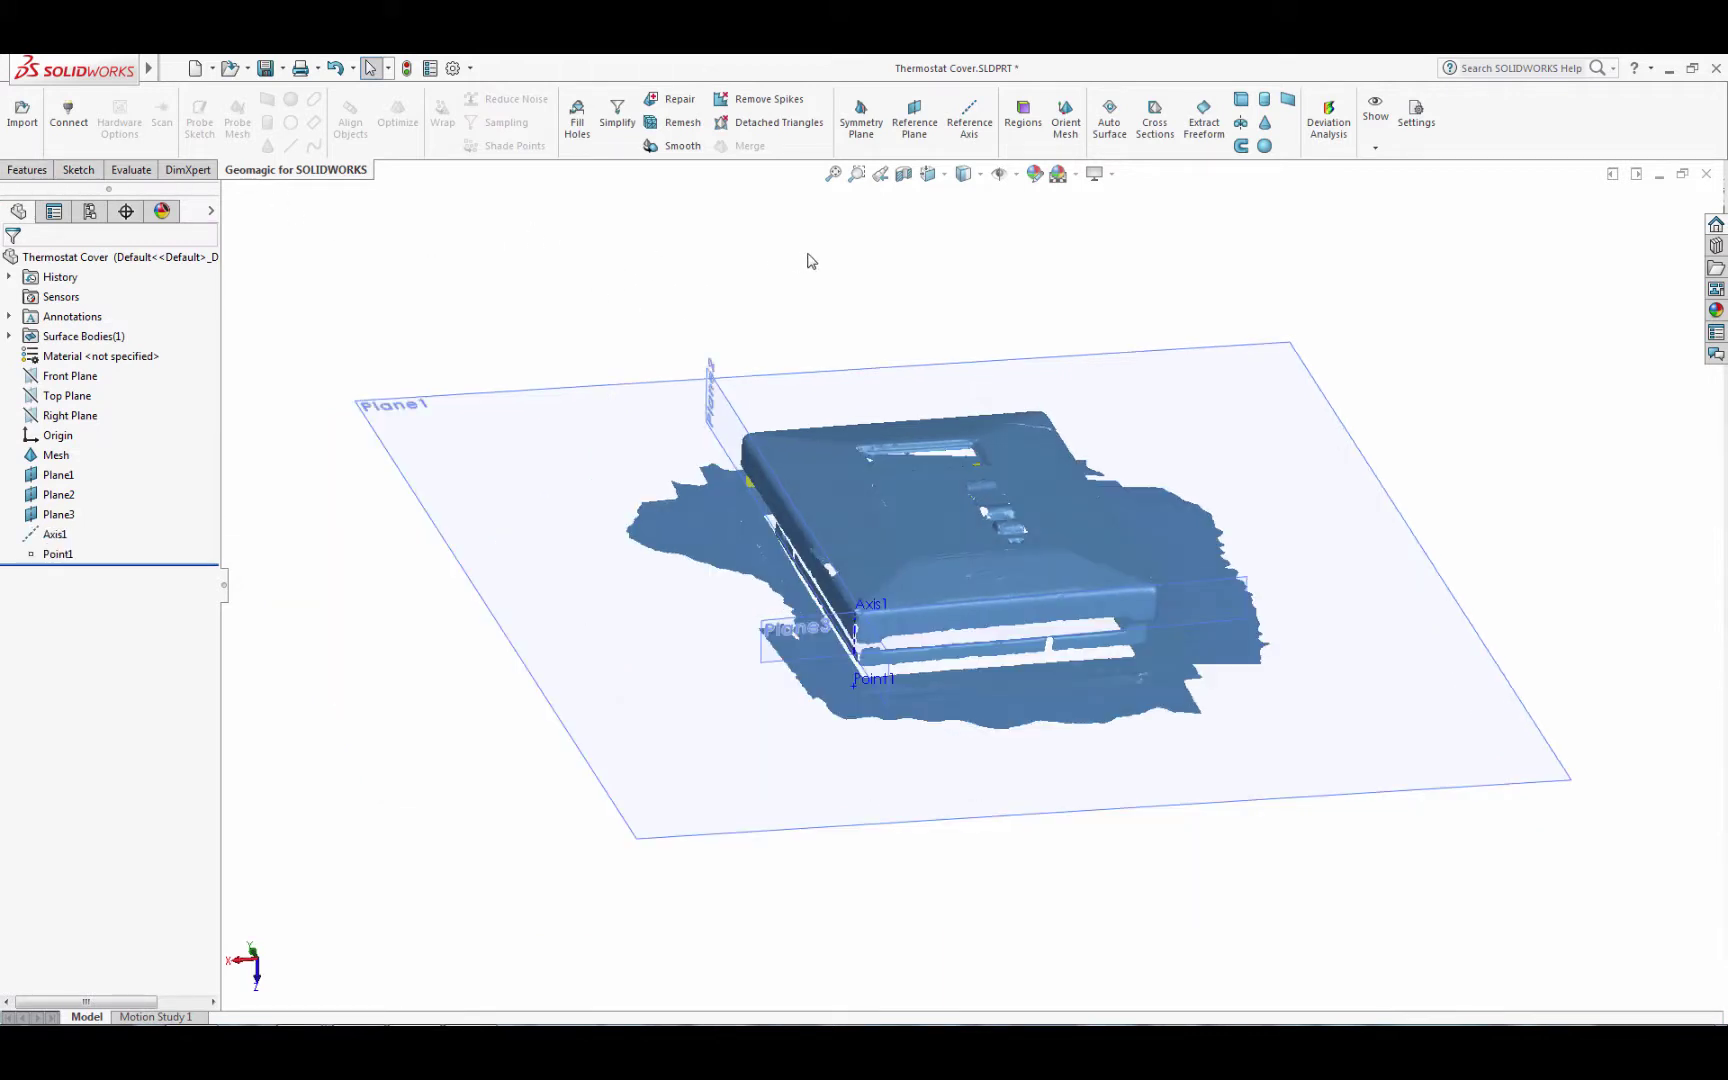
- Orient the mesh with origin Point1, Z axis Plane1 reversed, Y axis Plane2
{"action": "left_click", "coordinate": [1065, 118]}
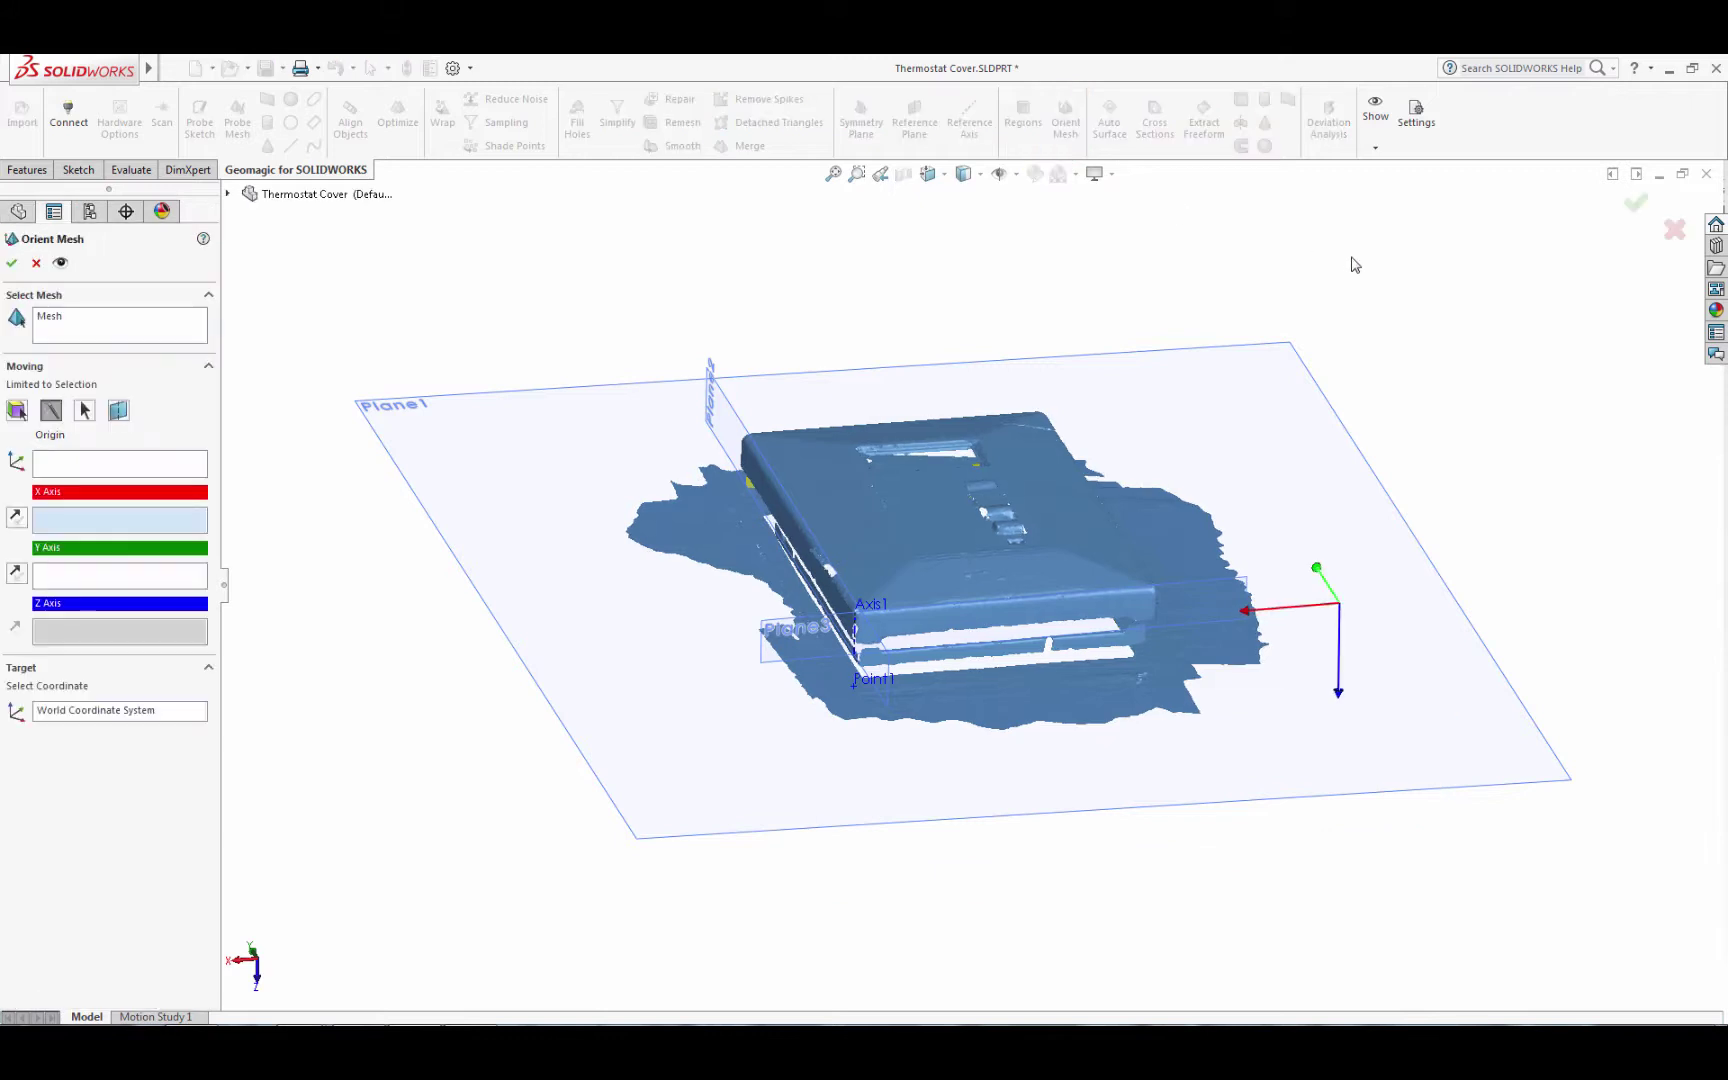
{"action": "middle_click_drag", "start_coordinate": [492, 336], "coordinate": [503, 330]}
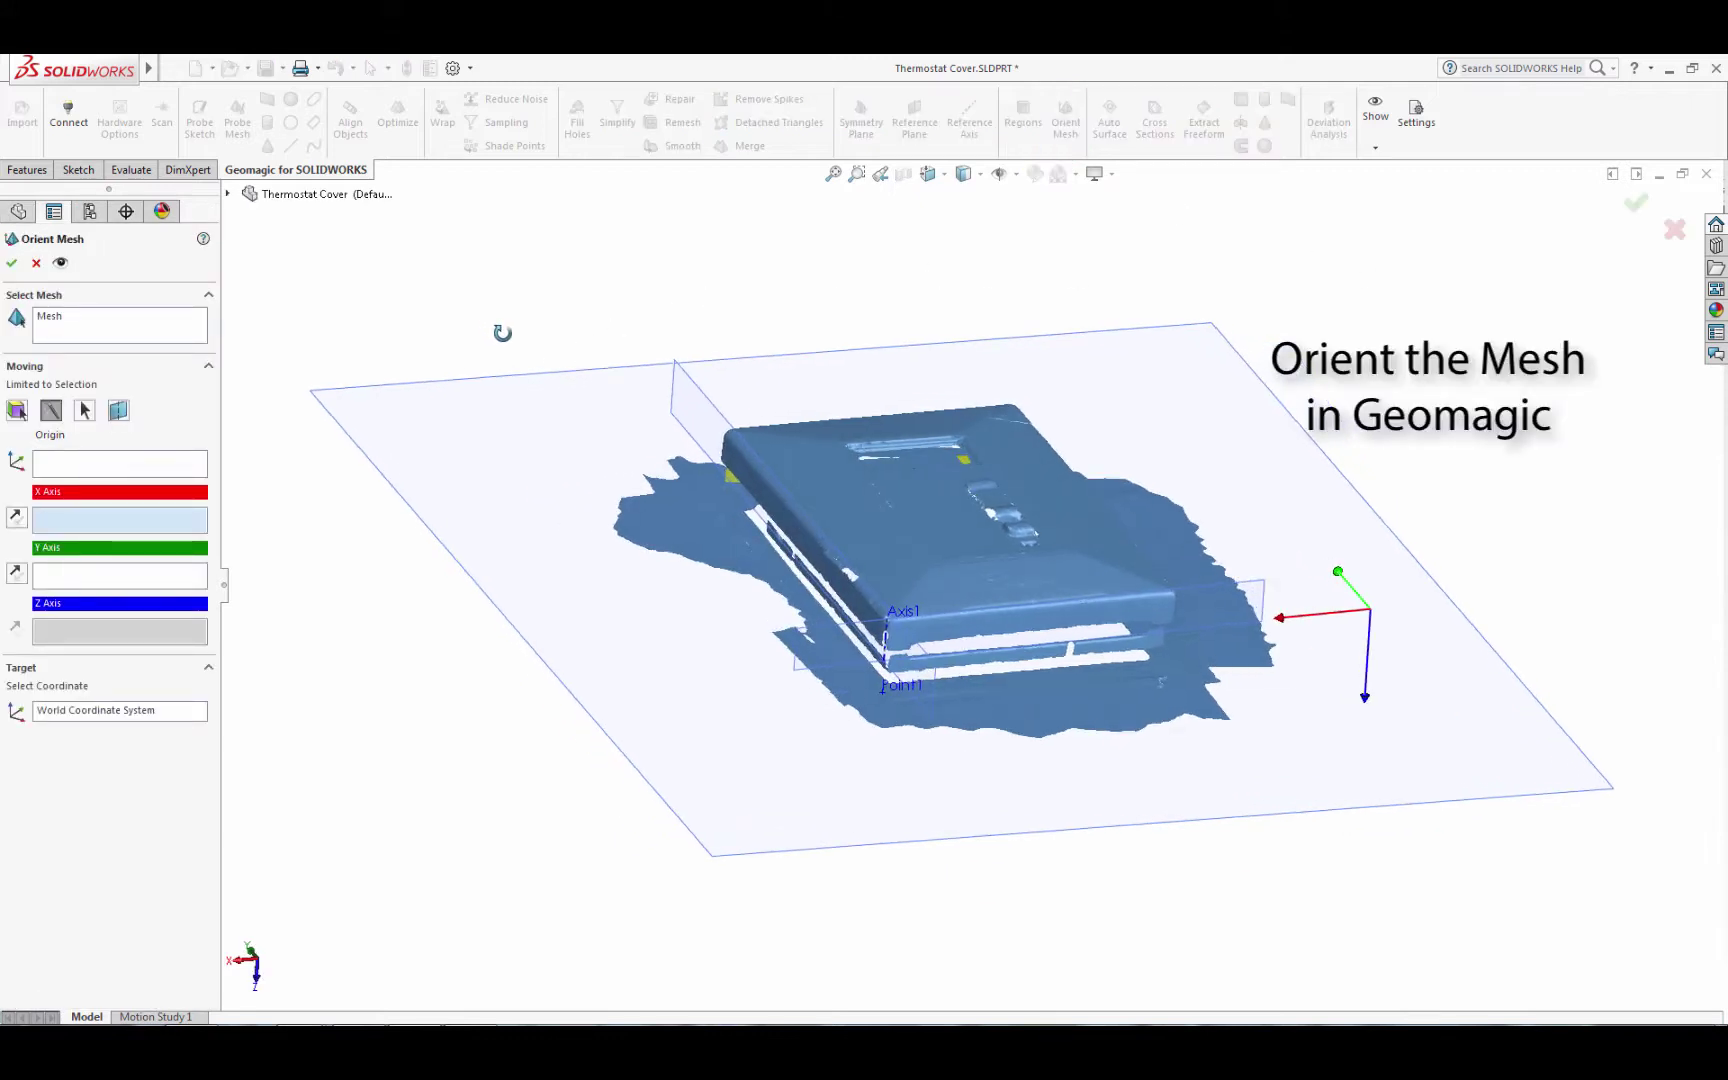
{"action": "left_click", "coordinate": [882, 689]}
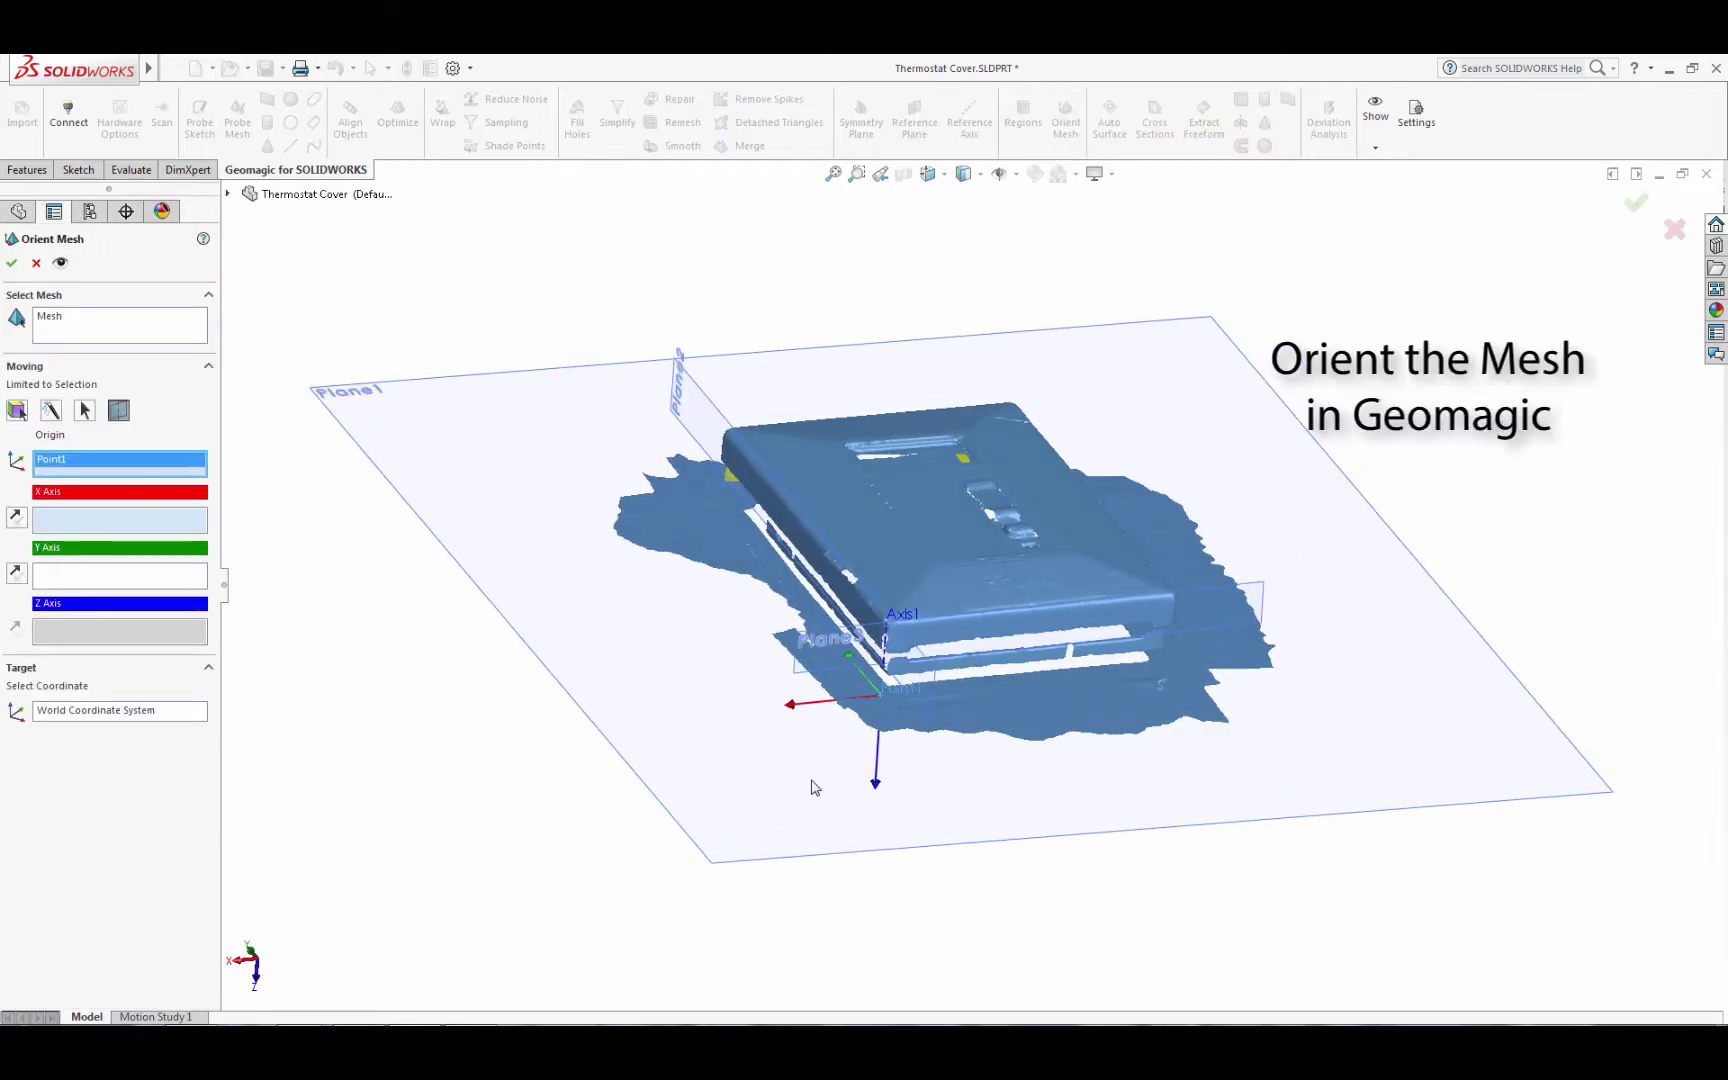
{"action": "left_click", "coordinate": [500, 612]}
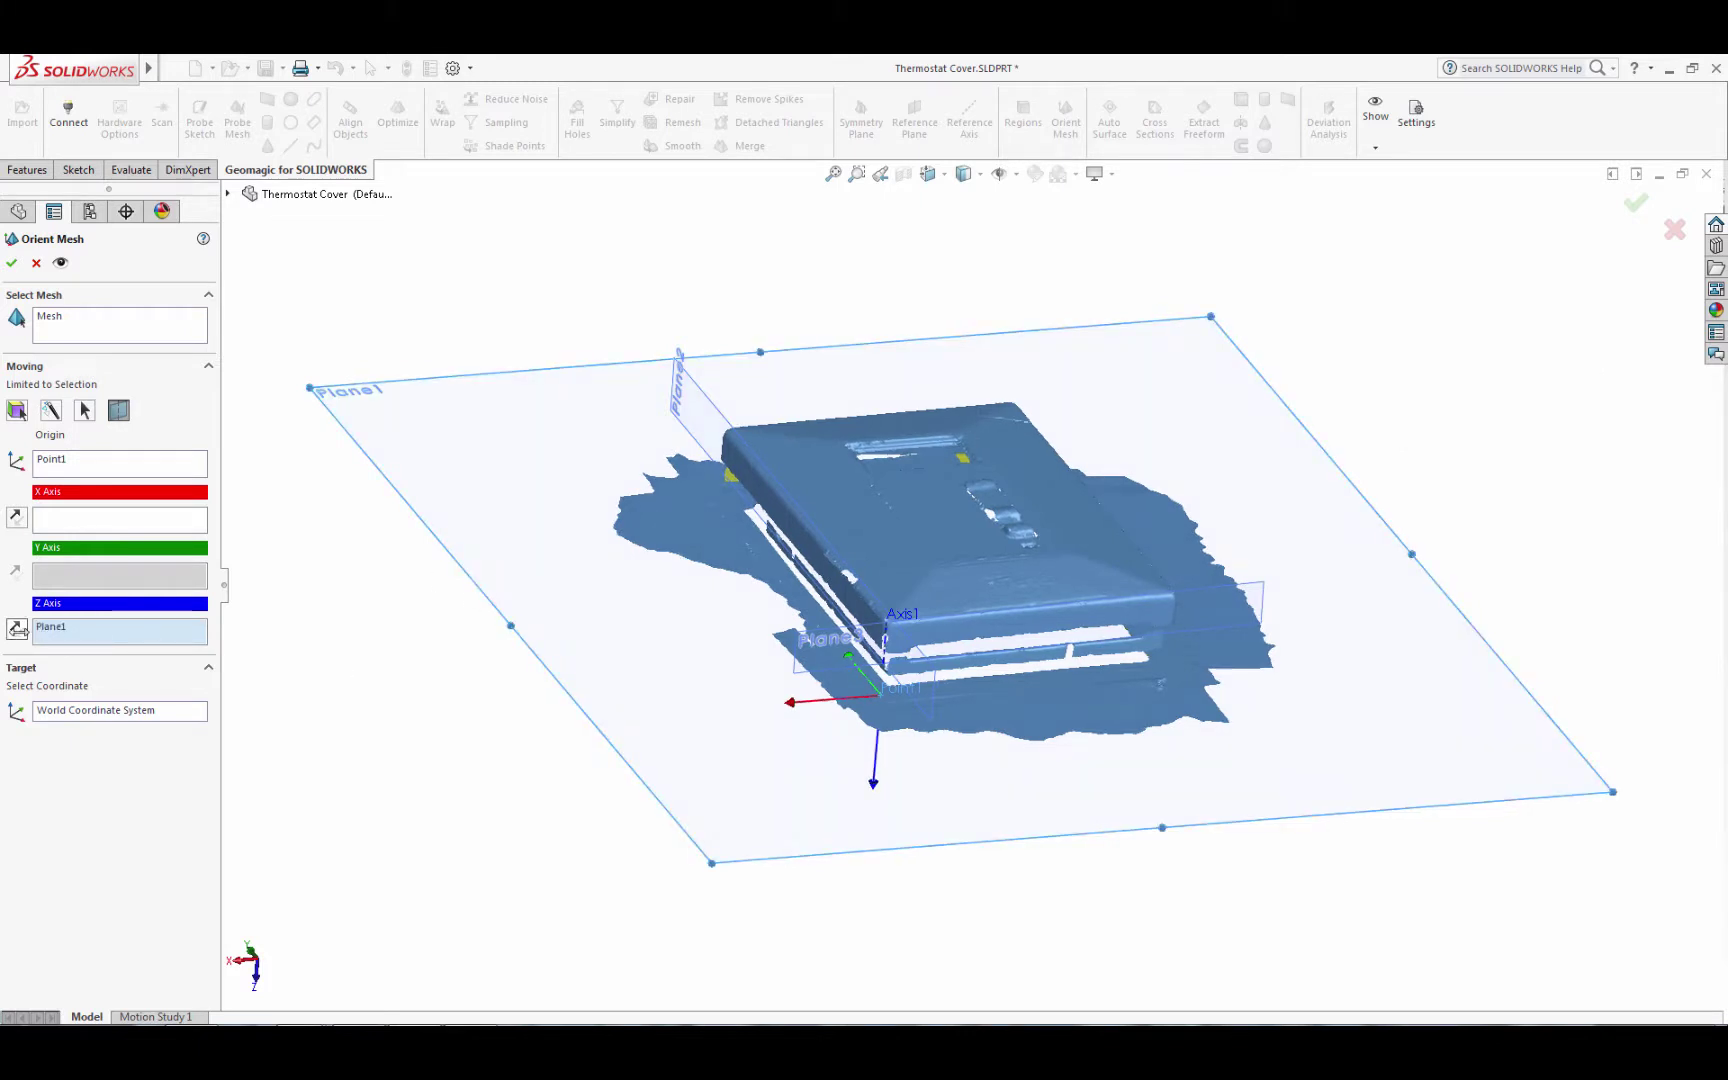
{"action": "left_click", "coordinate": [17, 628]}
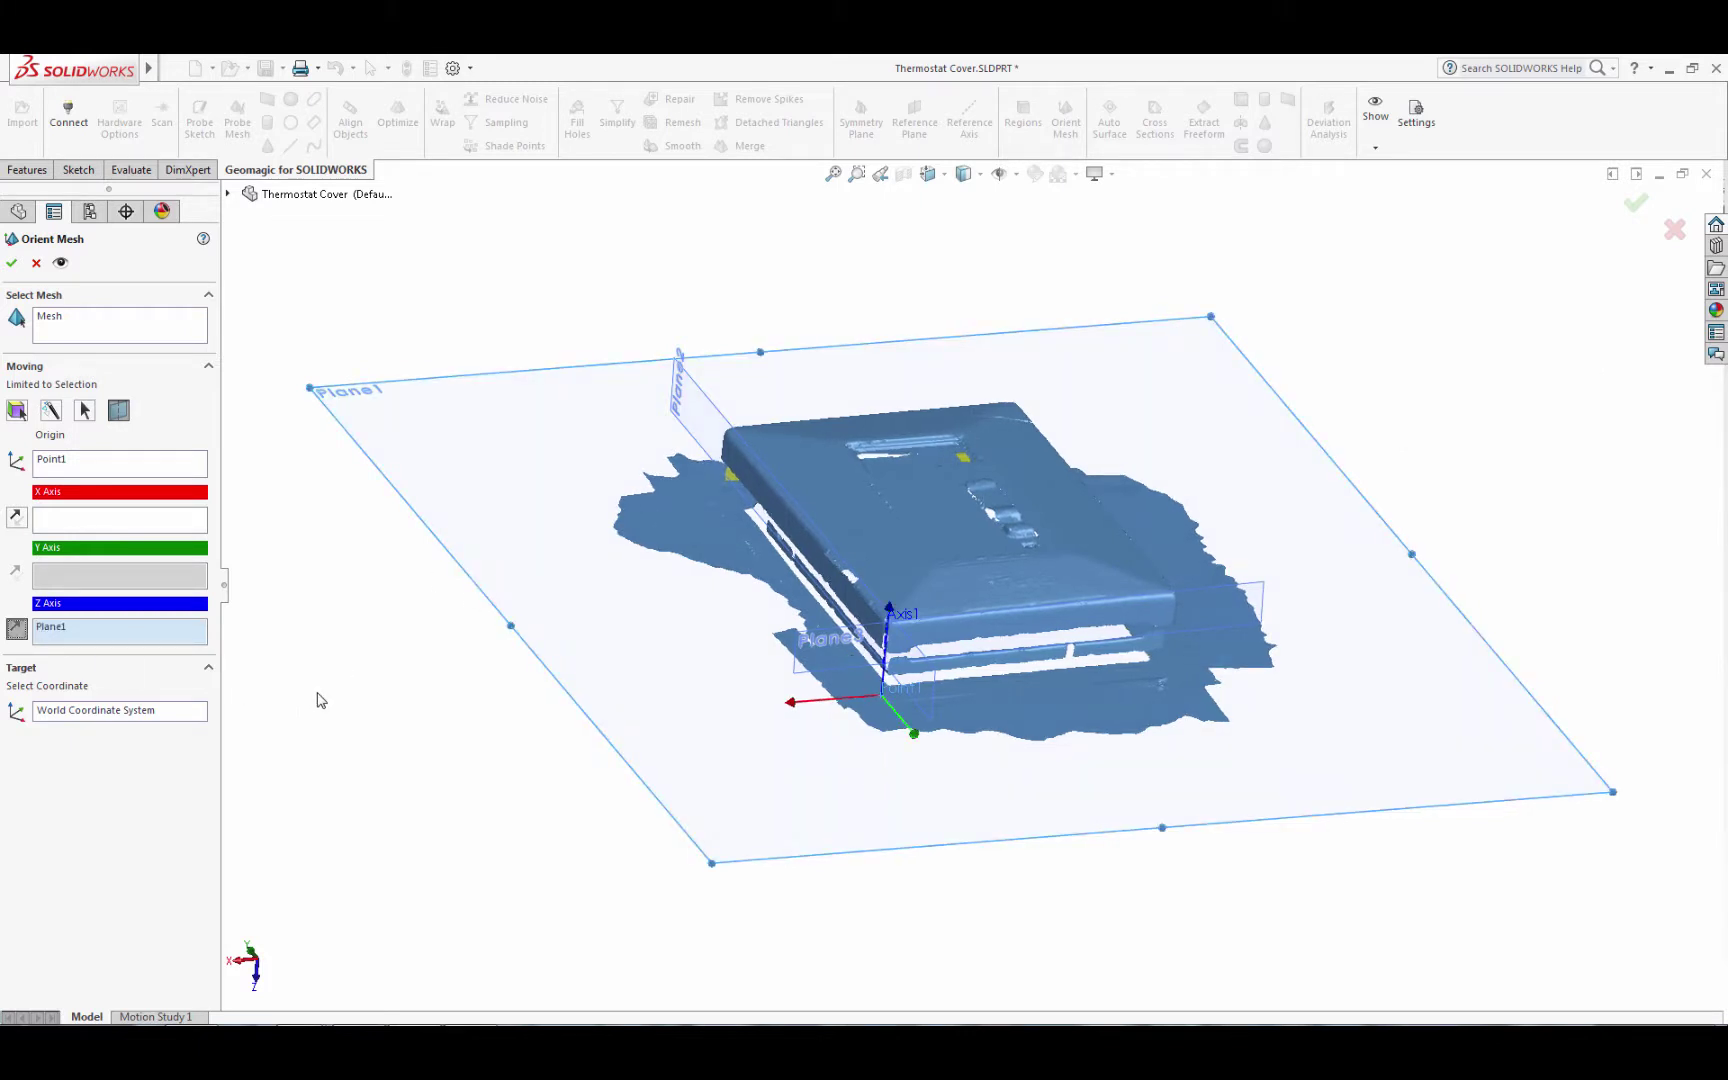
{"action": "left_click", "coordinate": [676, 385]}
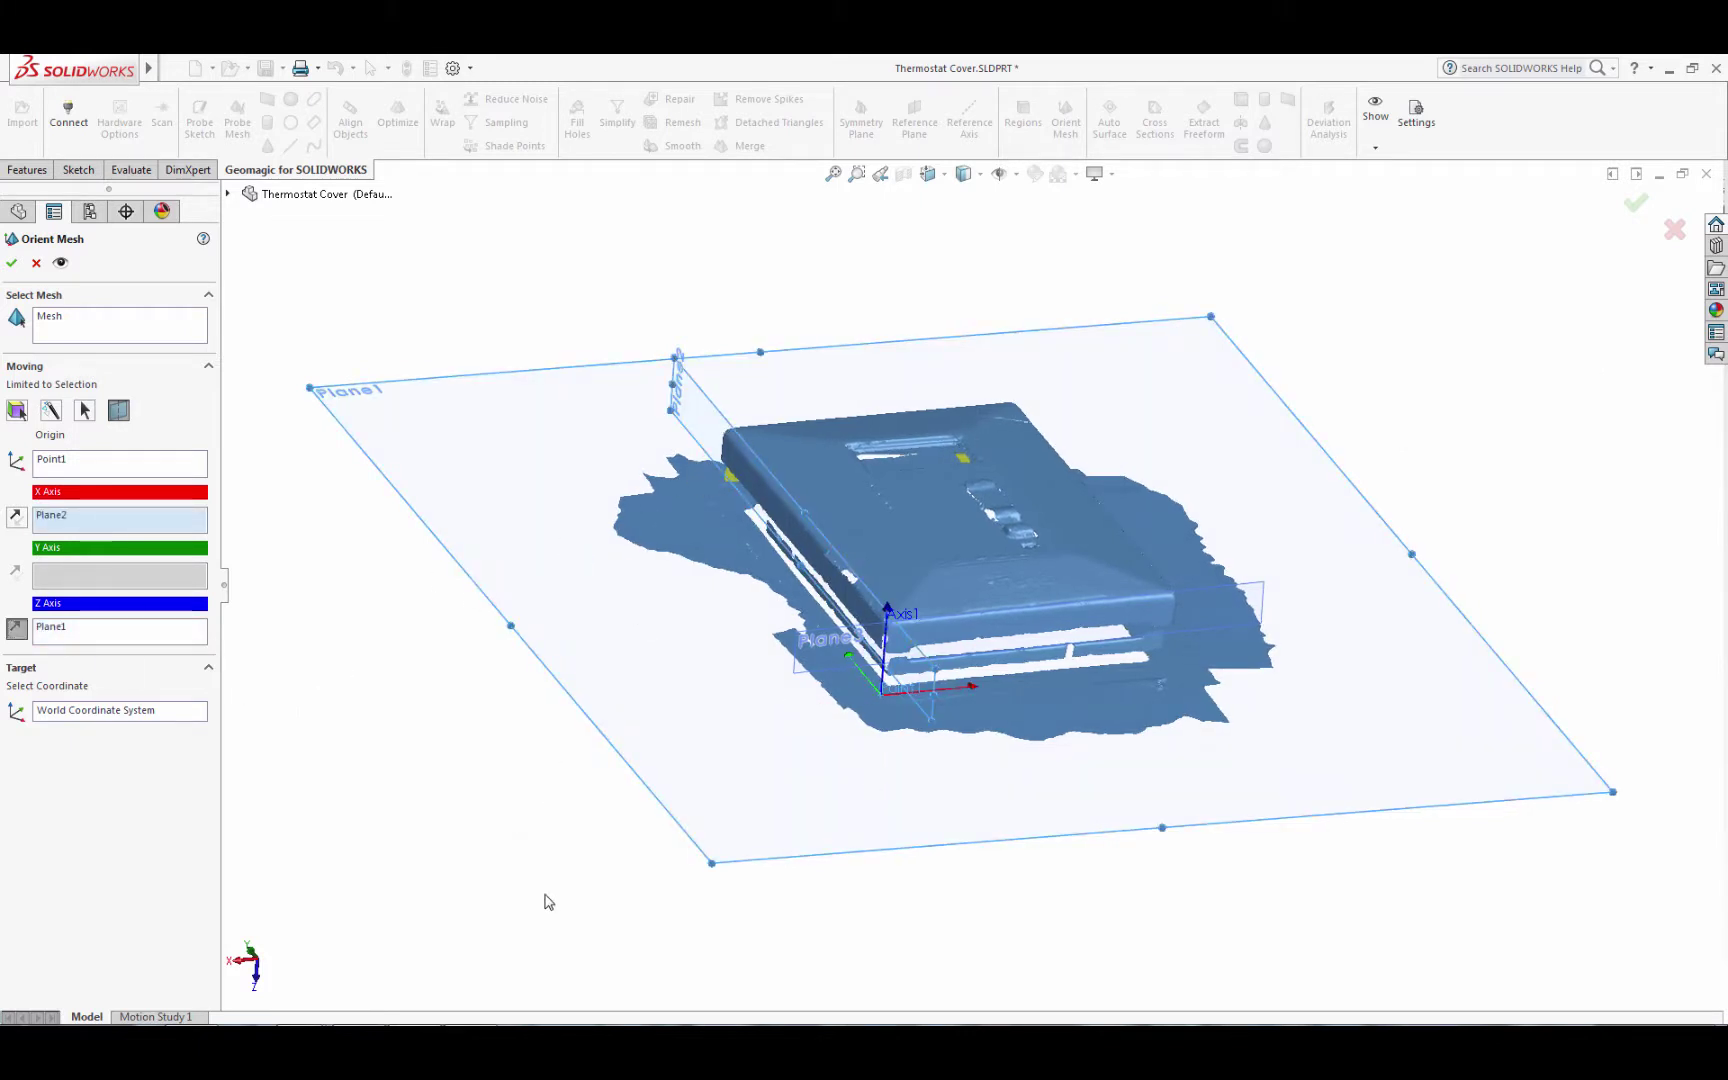
{"action": "key", "text": "Return"}
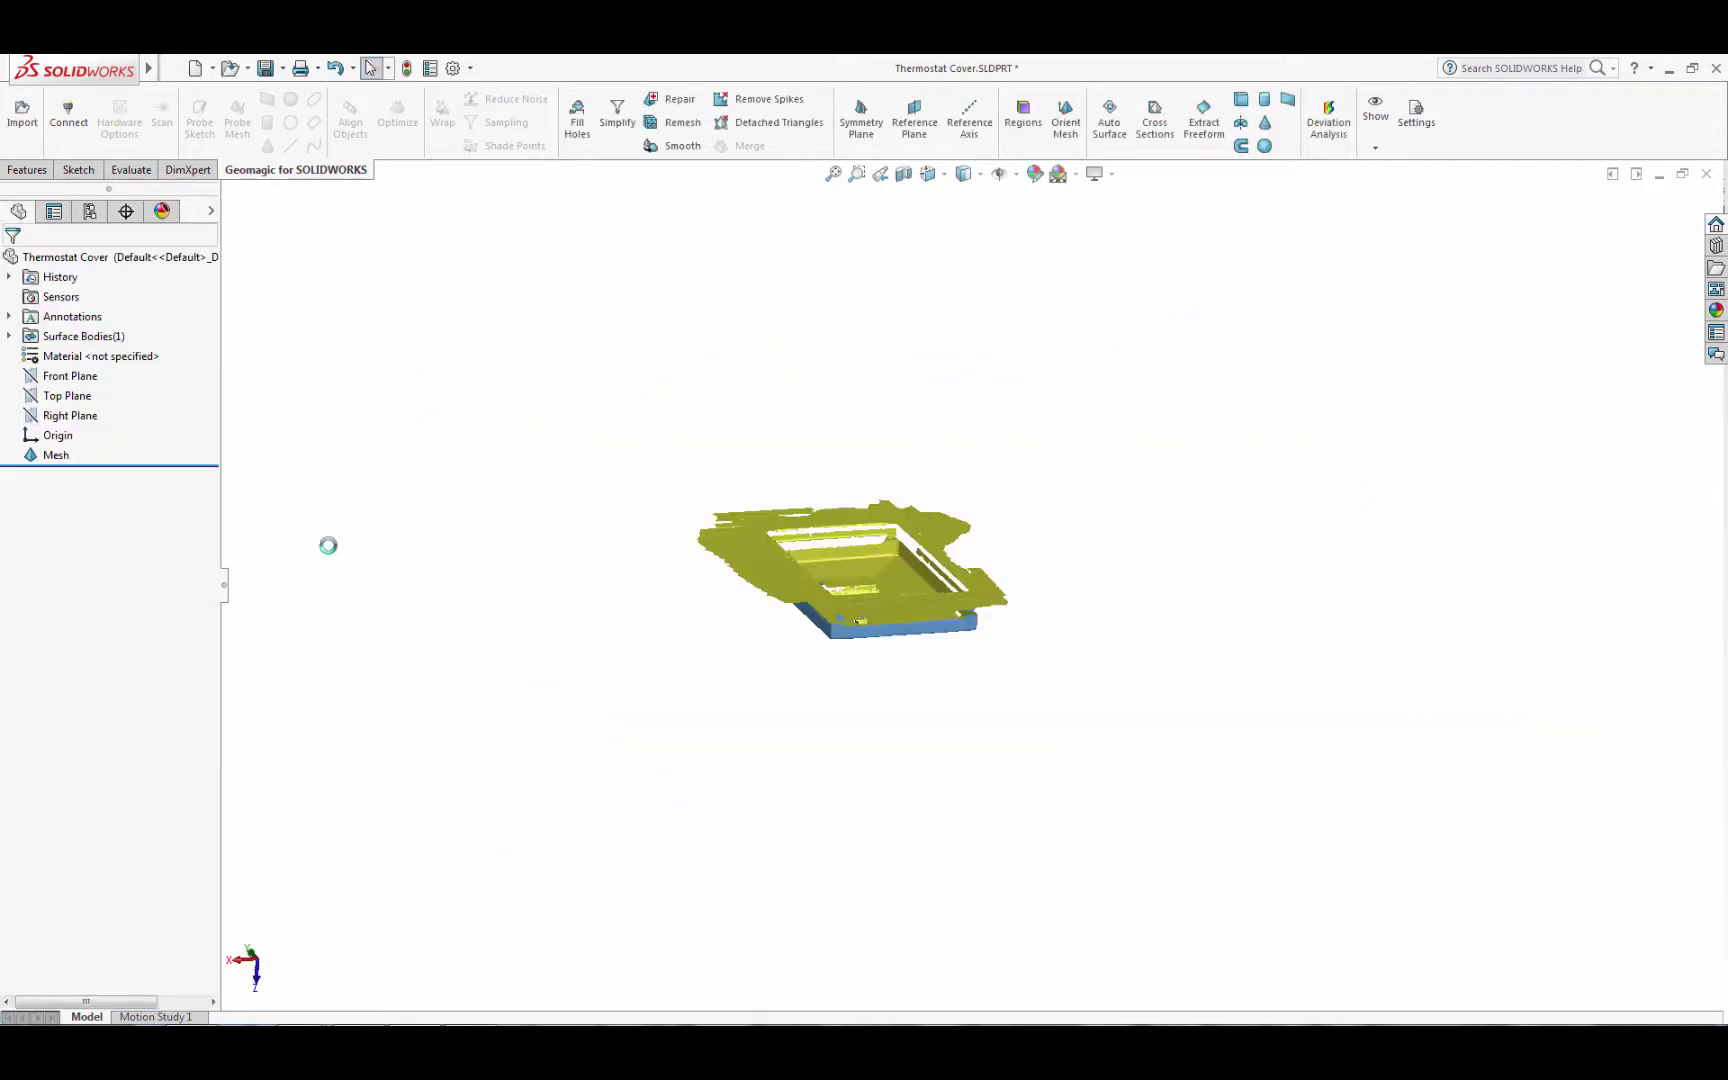
- Show the Front, Top and Right Planes and view the aligned mesh from the Front
{"action": "left_click", "coordinate": [70, 376]}
{"action": "left_click", "coordinate": [70, 415], "text": "shift"}
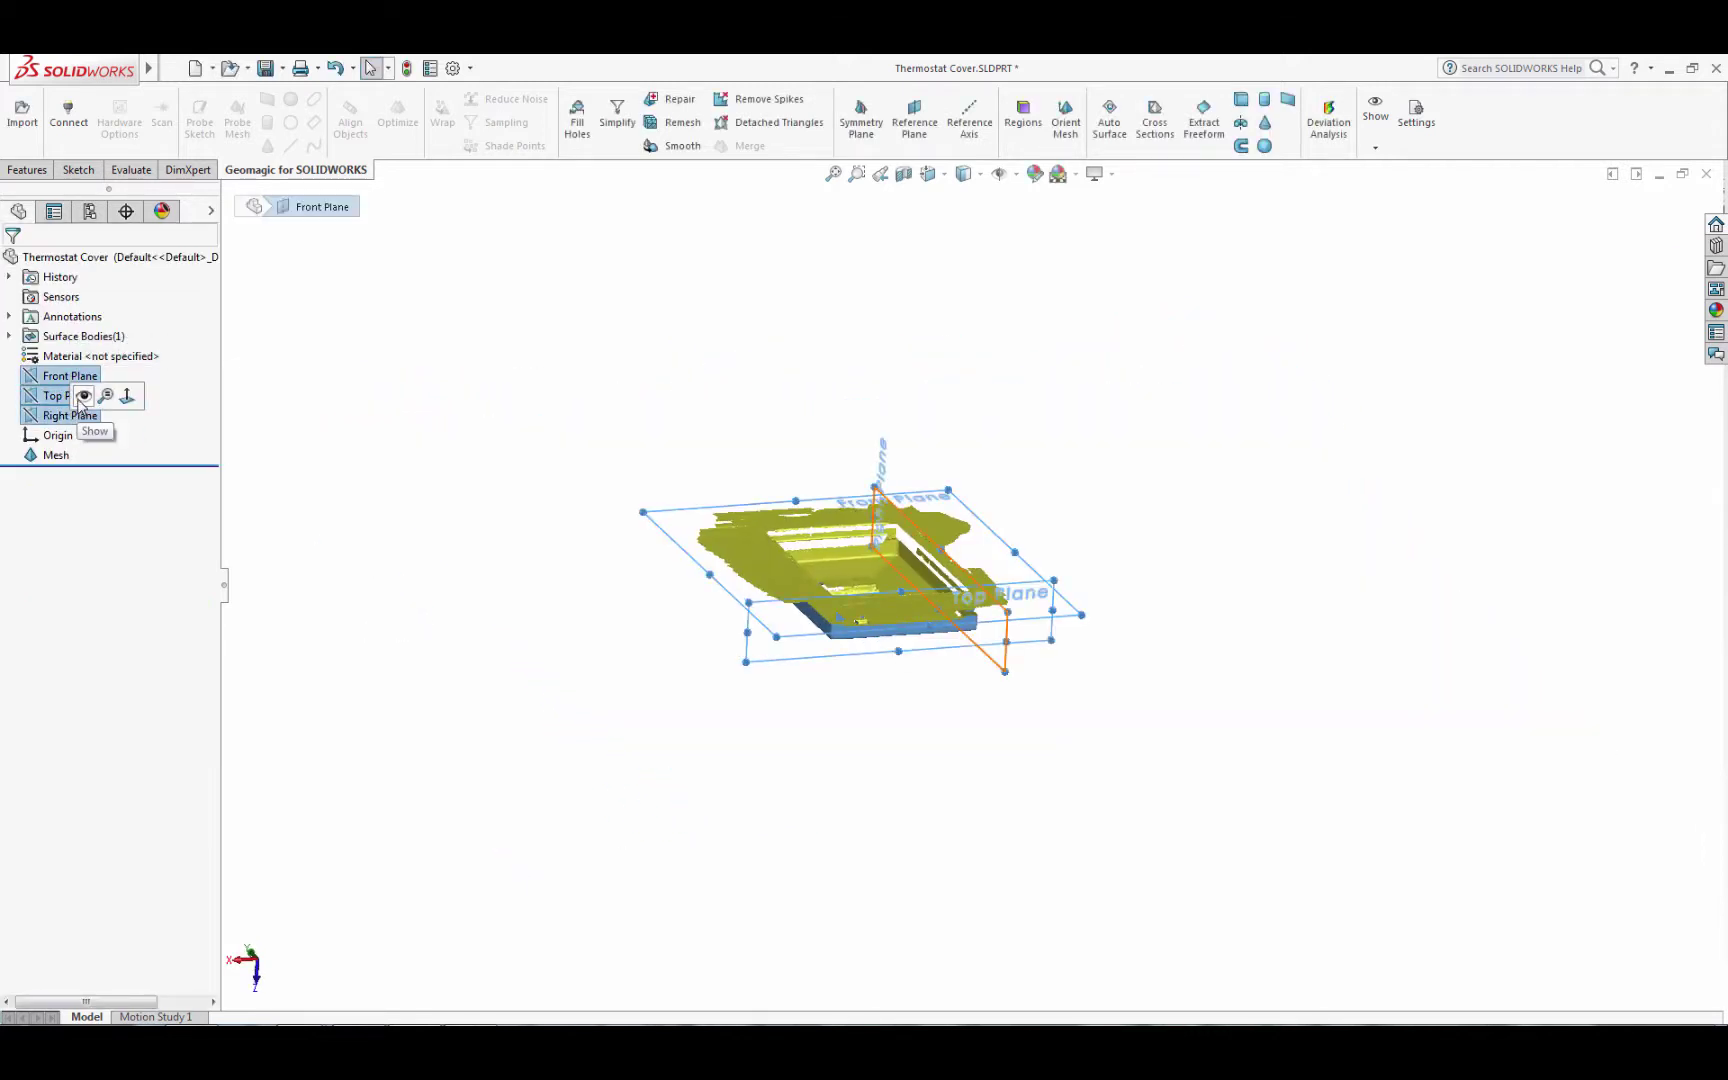
{"action": "left_click", "coordinate": [545, 754]}
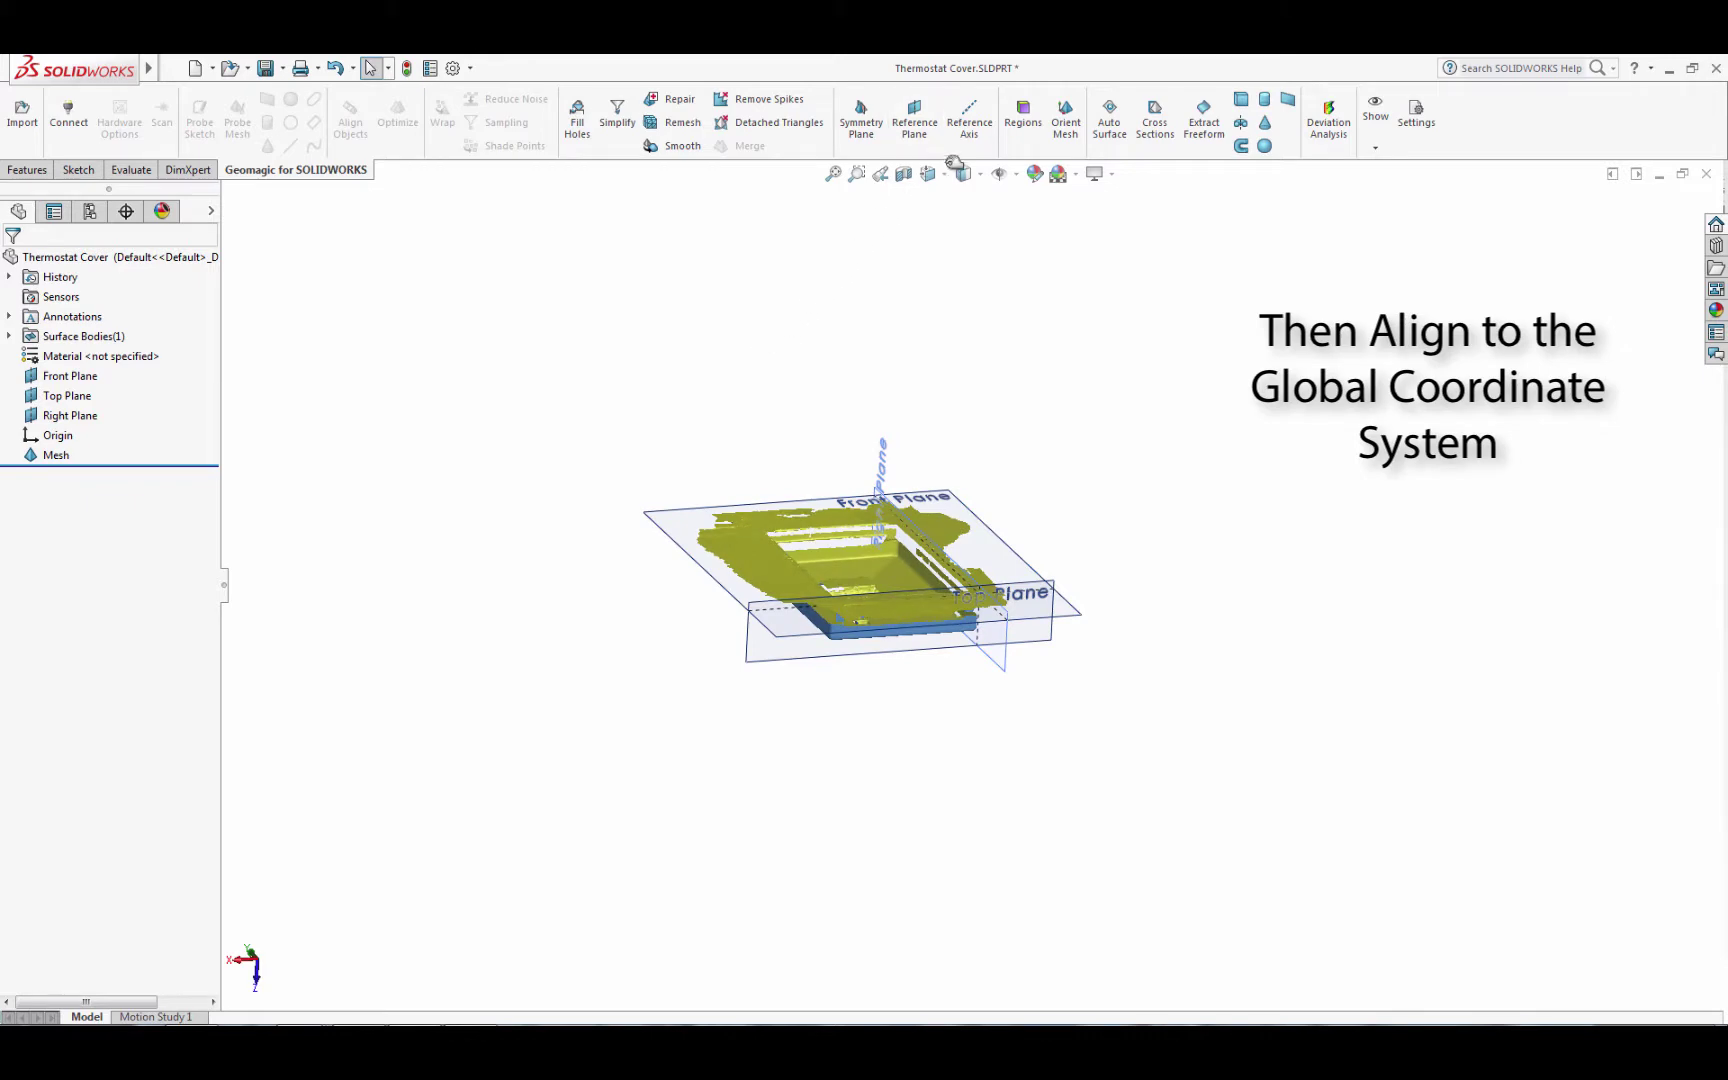
{"action": "left_click", "coordinate": [962, 173]}
{"action": "left_click", "coordinate": [985, 282]}
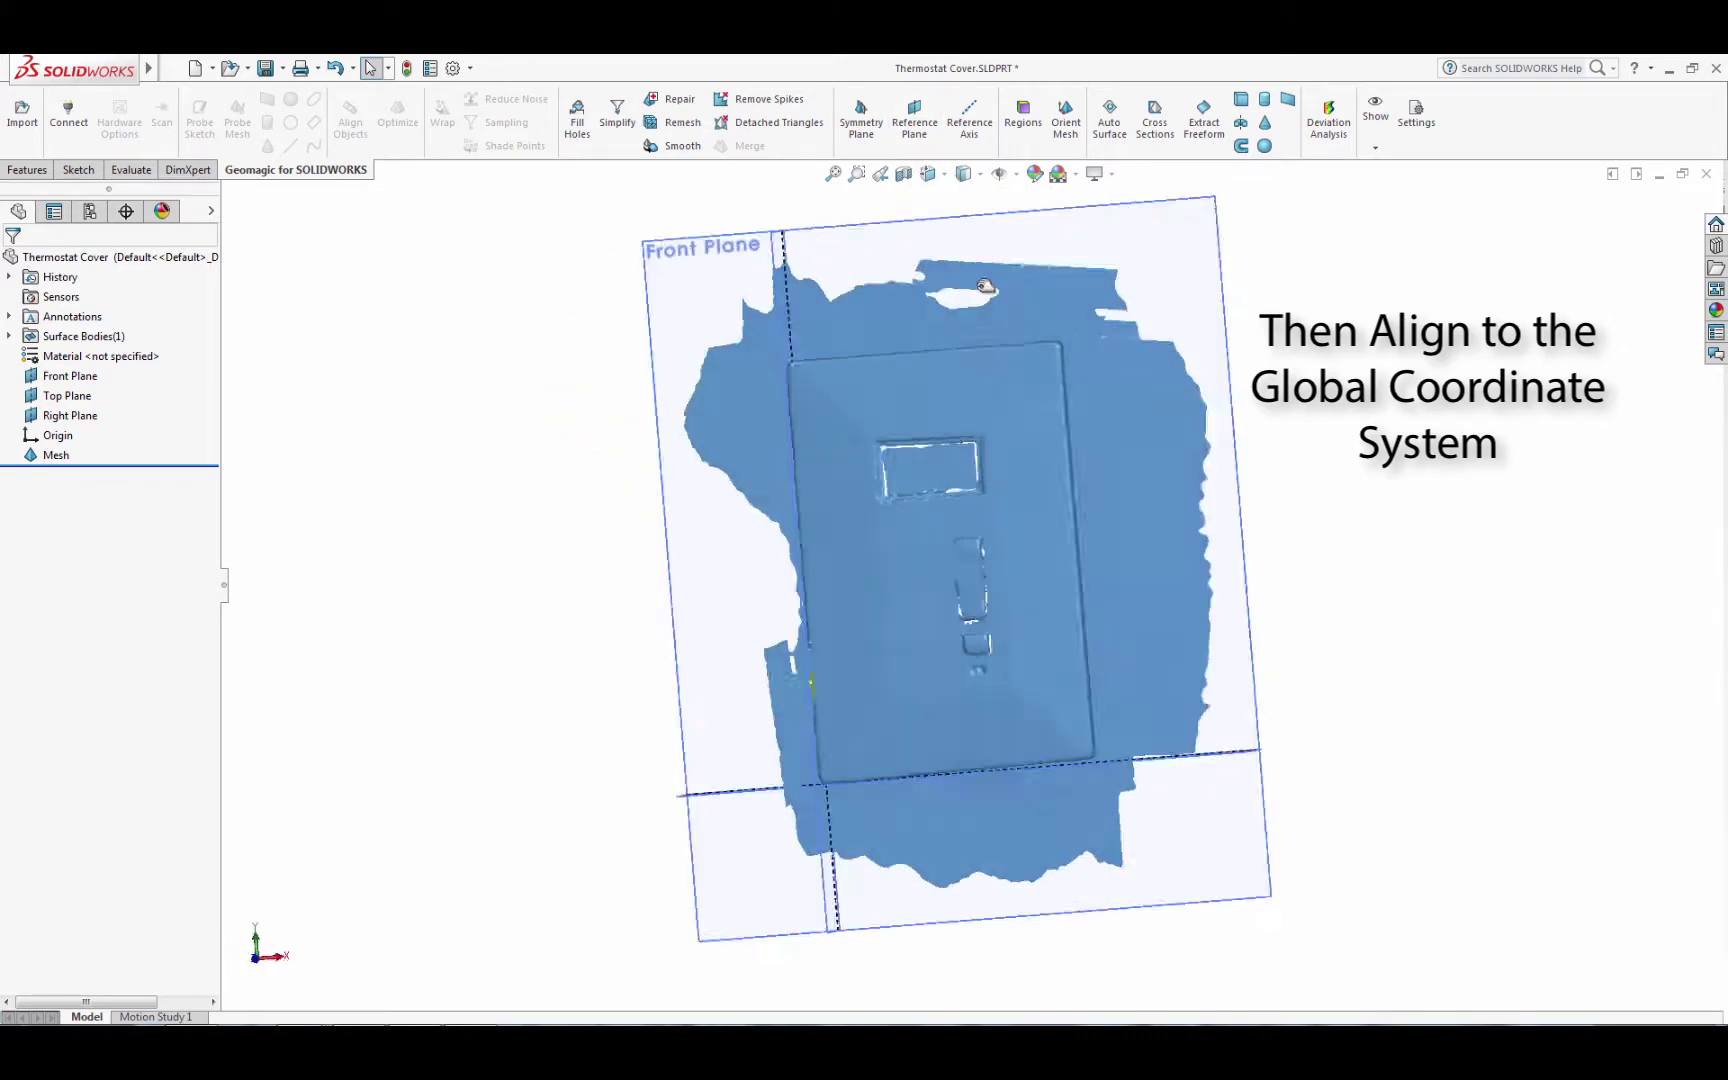
{"action": "mouse_move", "coordinate": [1400, 656]}
{"action": "middle_mouse_down"}
{"action": "mouse_move", "coordinate": [1284, 733]}
{"action": "mouse_move", "coordinate": [1162, 695]}
{"action": "mouse_move", "coordinate": [1273, 648]}
{"action": "mouse_move", "coordinate": [1149, 590]}
{"action": "mouse_move", "coordinate": [1169, 467]}
{"action": "mouse_move", "coordinate": [1222, 490]}
{"action": "mouse_move", "coordinate": [1192, 586]}
{"action": "middle_mouse_up"}
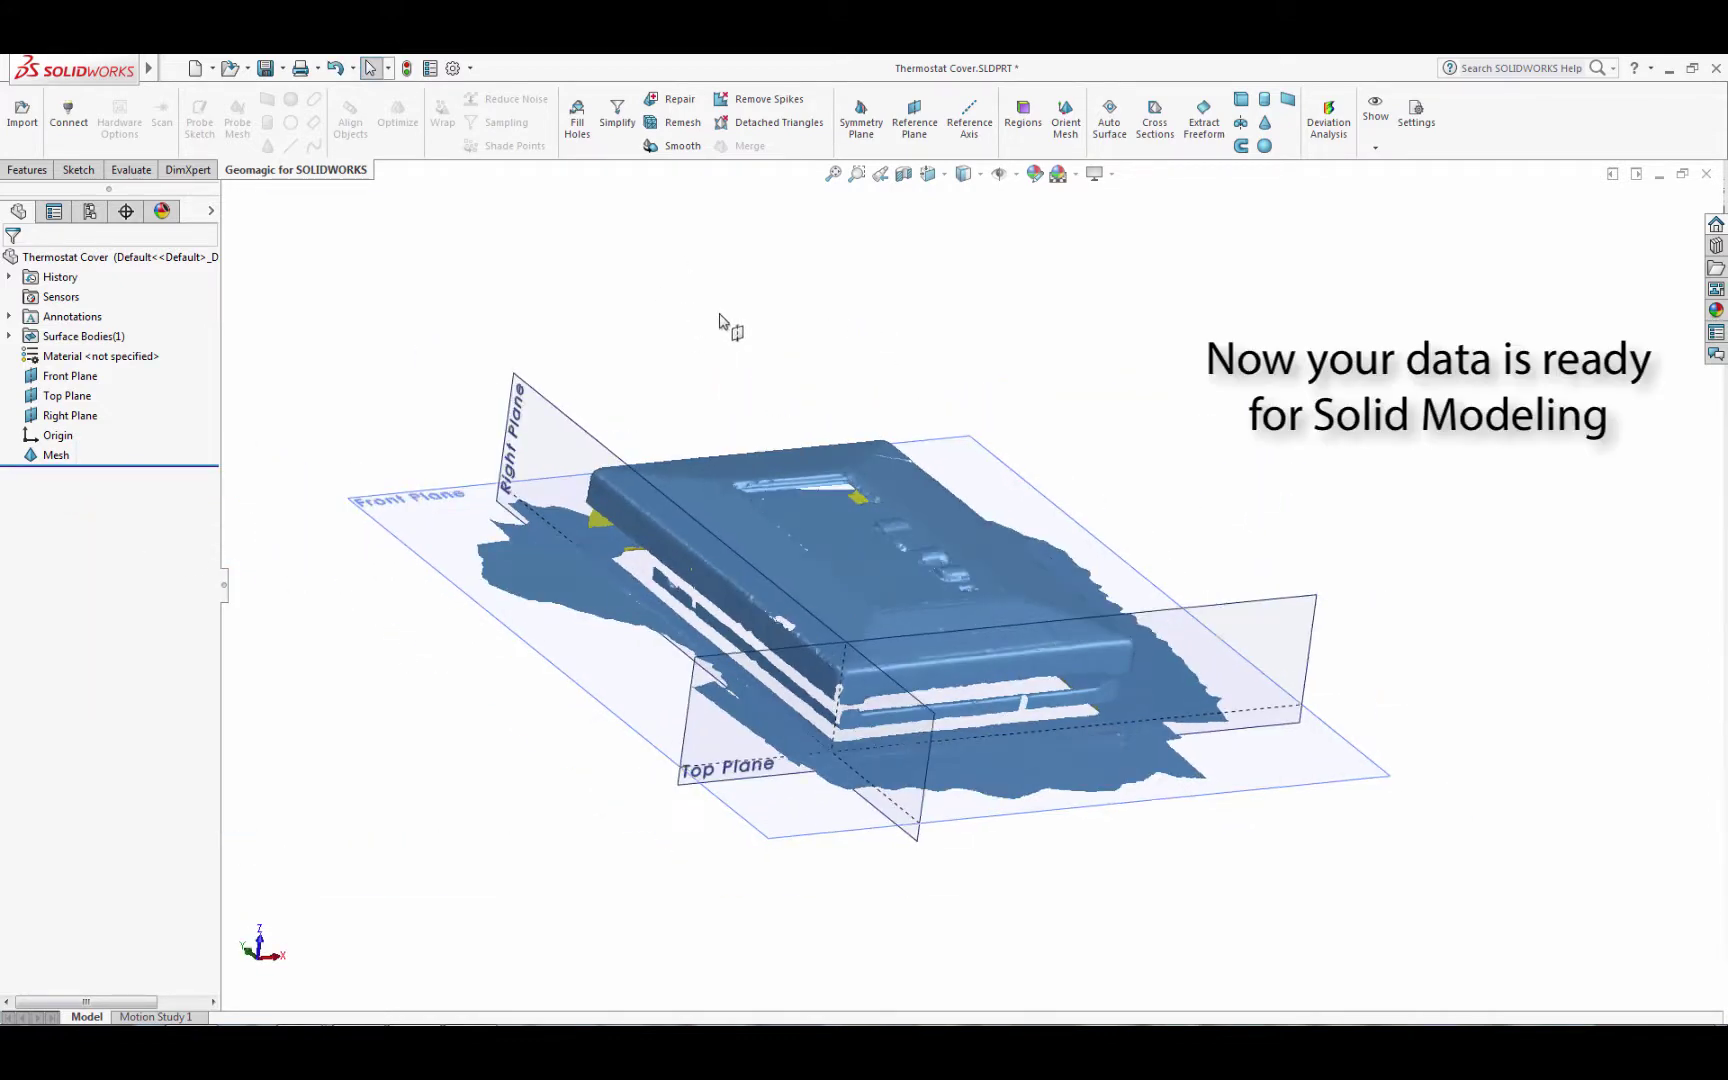
- Extract Extrusion_1, a 32.00 mm solid block, from the mesh's optimized side regions
{"action": "mouse_move", "coordinate": [720, 322]}
{"action": "middle_mouse_down"}
{"action": "mouse_move", "coordinate": [815, 643]}
{"action": "mouse_move", "coordinate": [960, 810]}
{"action": "mouse_move", "coordinate": [881, 888]}
{"action": "mouse_move", "coordinate": [953, 856]}
{"action": "middle_mouse_up"}
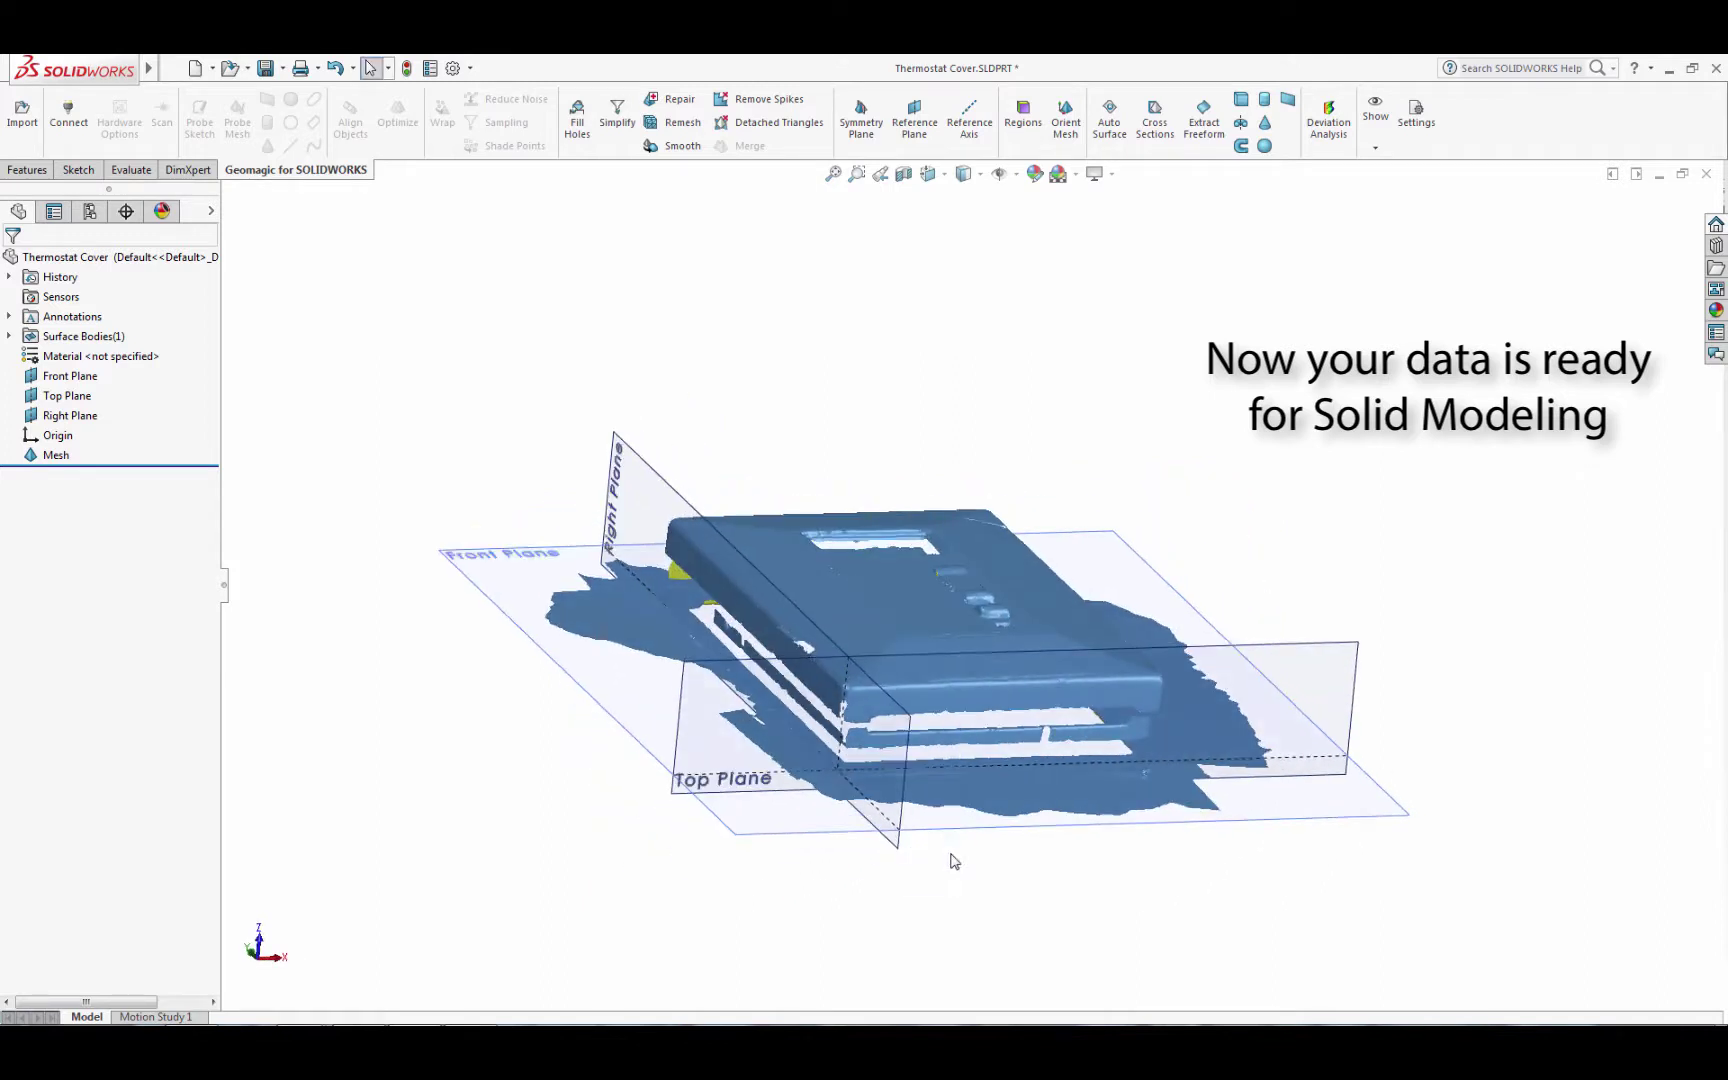
{"action": "left_click", "coordinate": [1244, 101]}
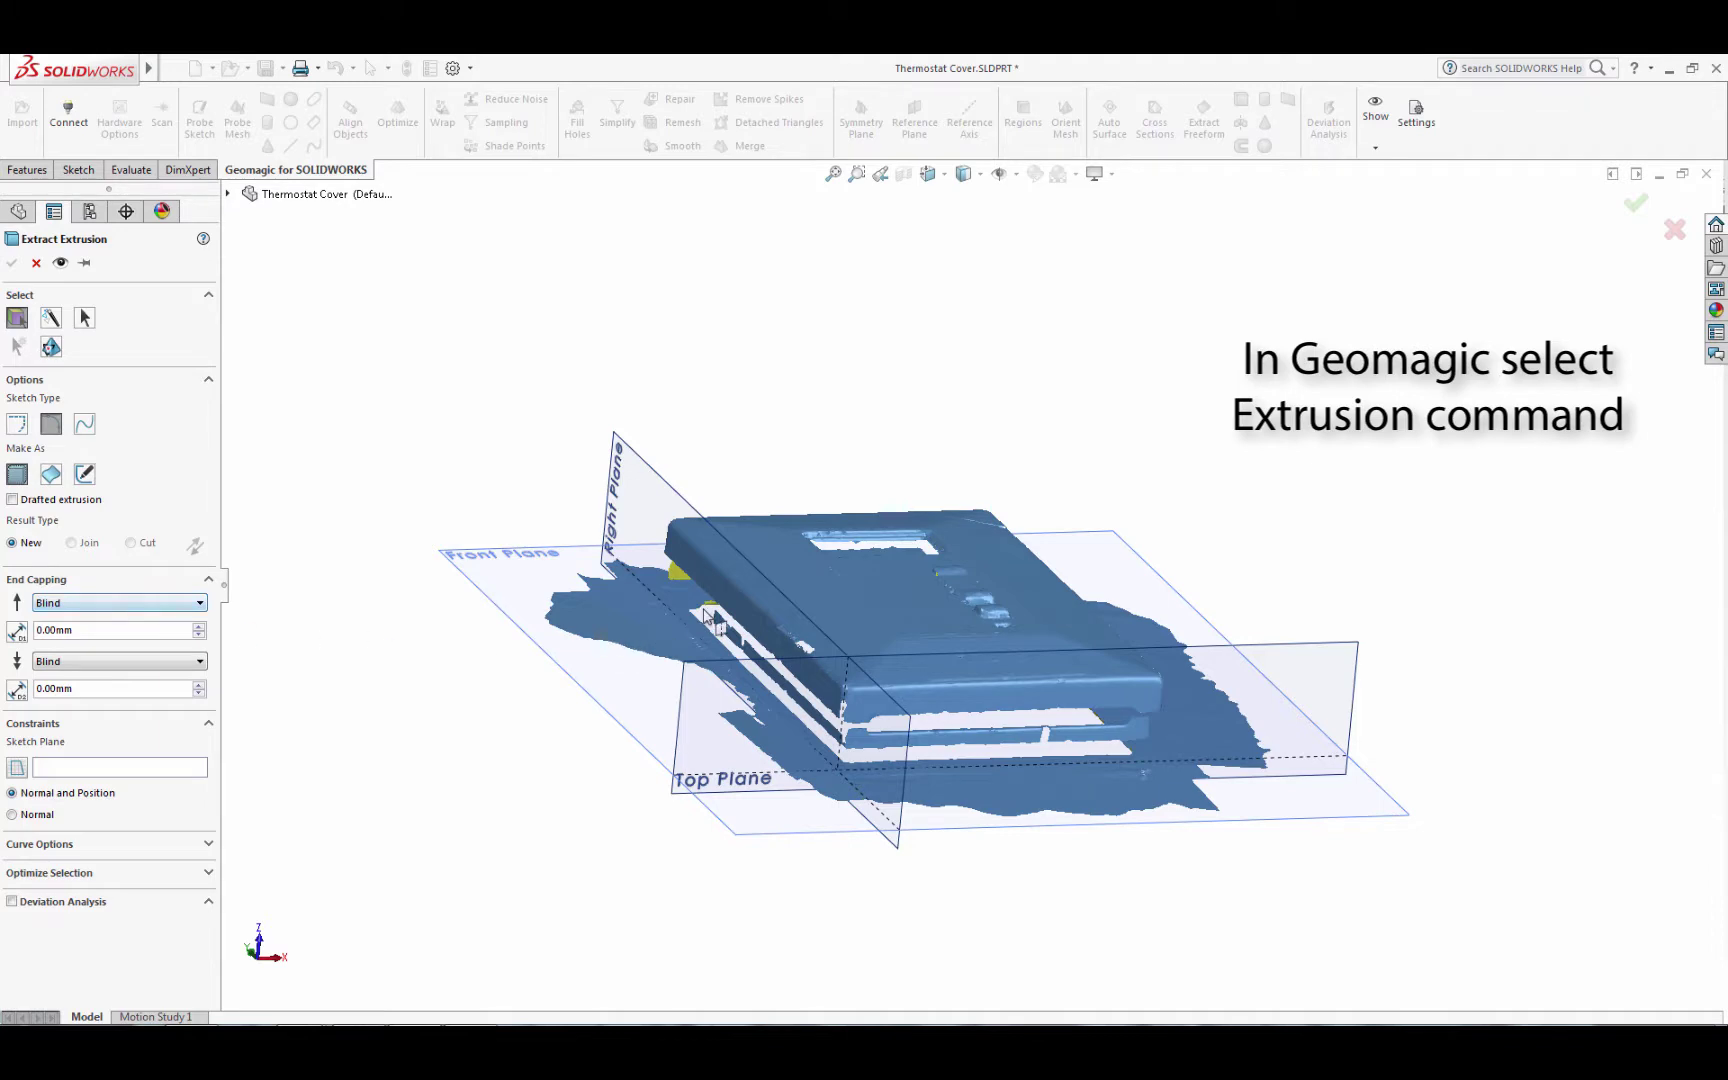
{"action": "left_click", "coordinate": [752, 617]}
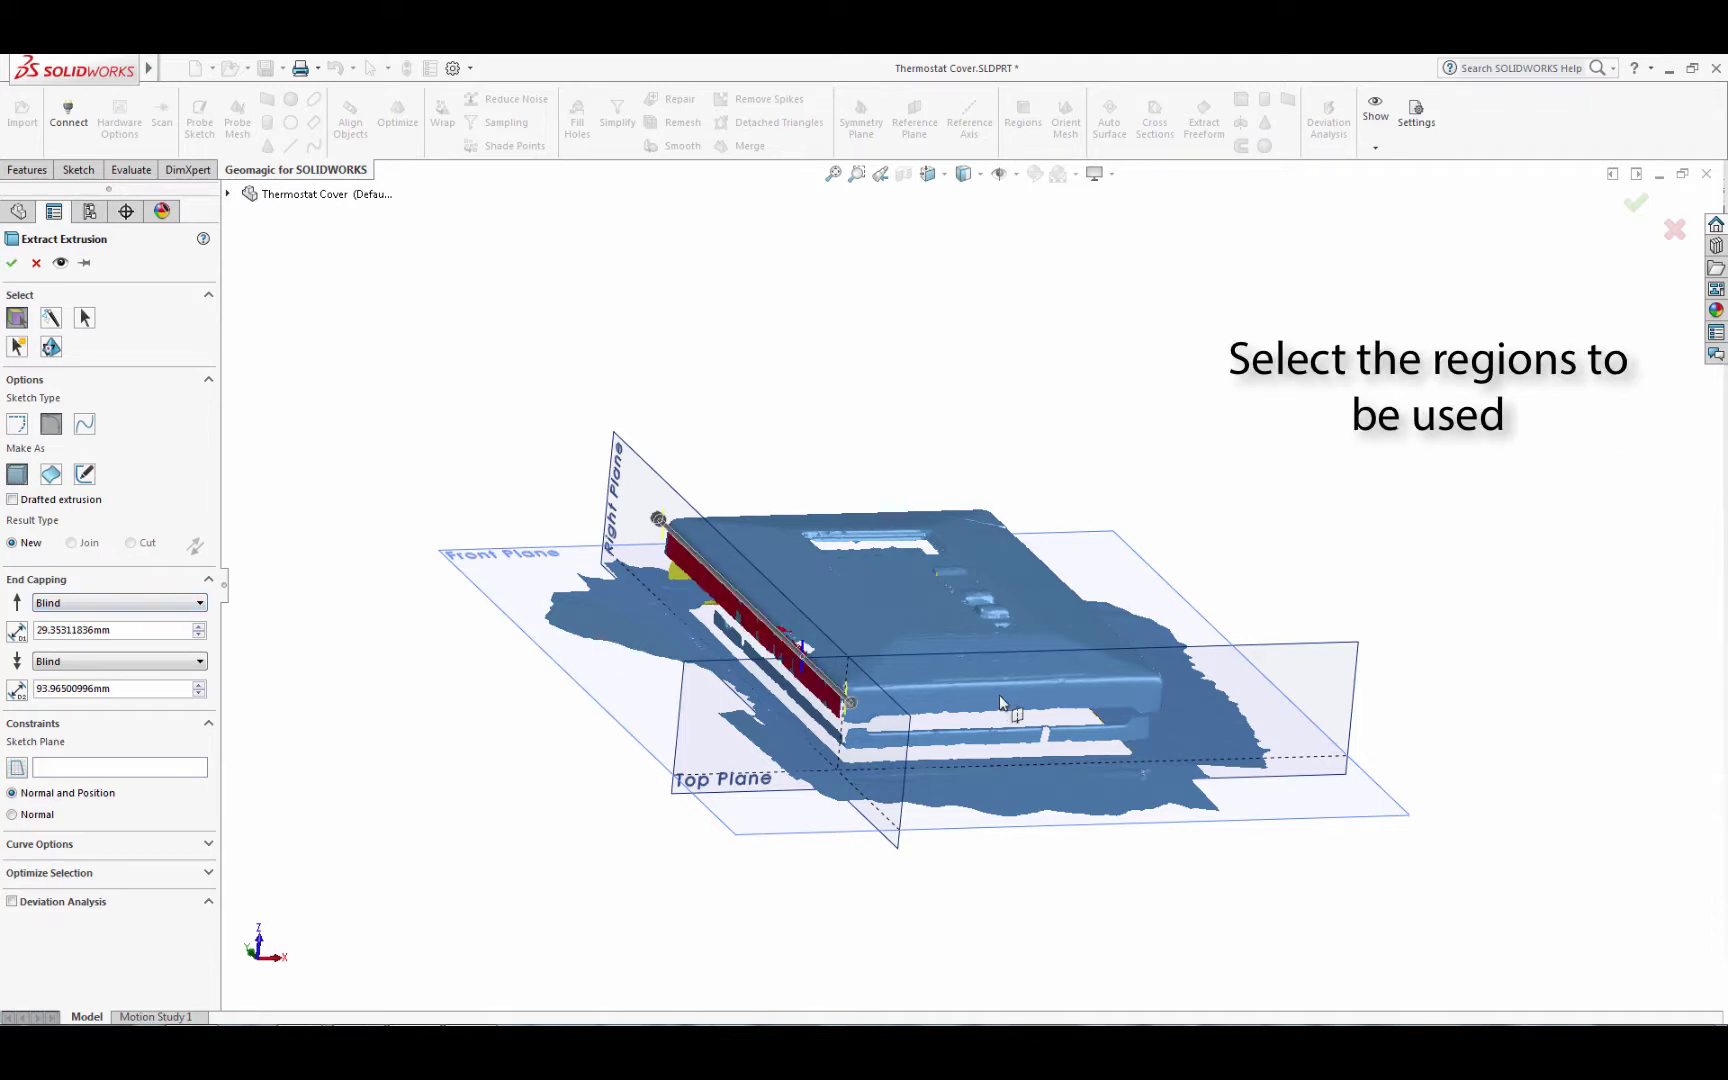
{"action": "mouse_move", "coordinate": [1000, 703]}
{"action": "middle_mouse_down"}
{"action": "mouse_move", "coordinate": [1013, 648]}
{"action": "mouse_move", "coordinate": [1183, 463]}
{"action": "middle_mouse_up"}
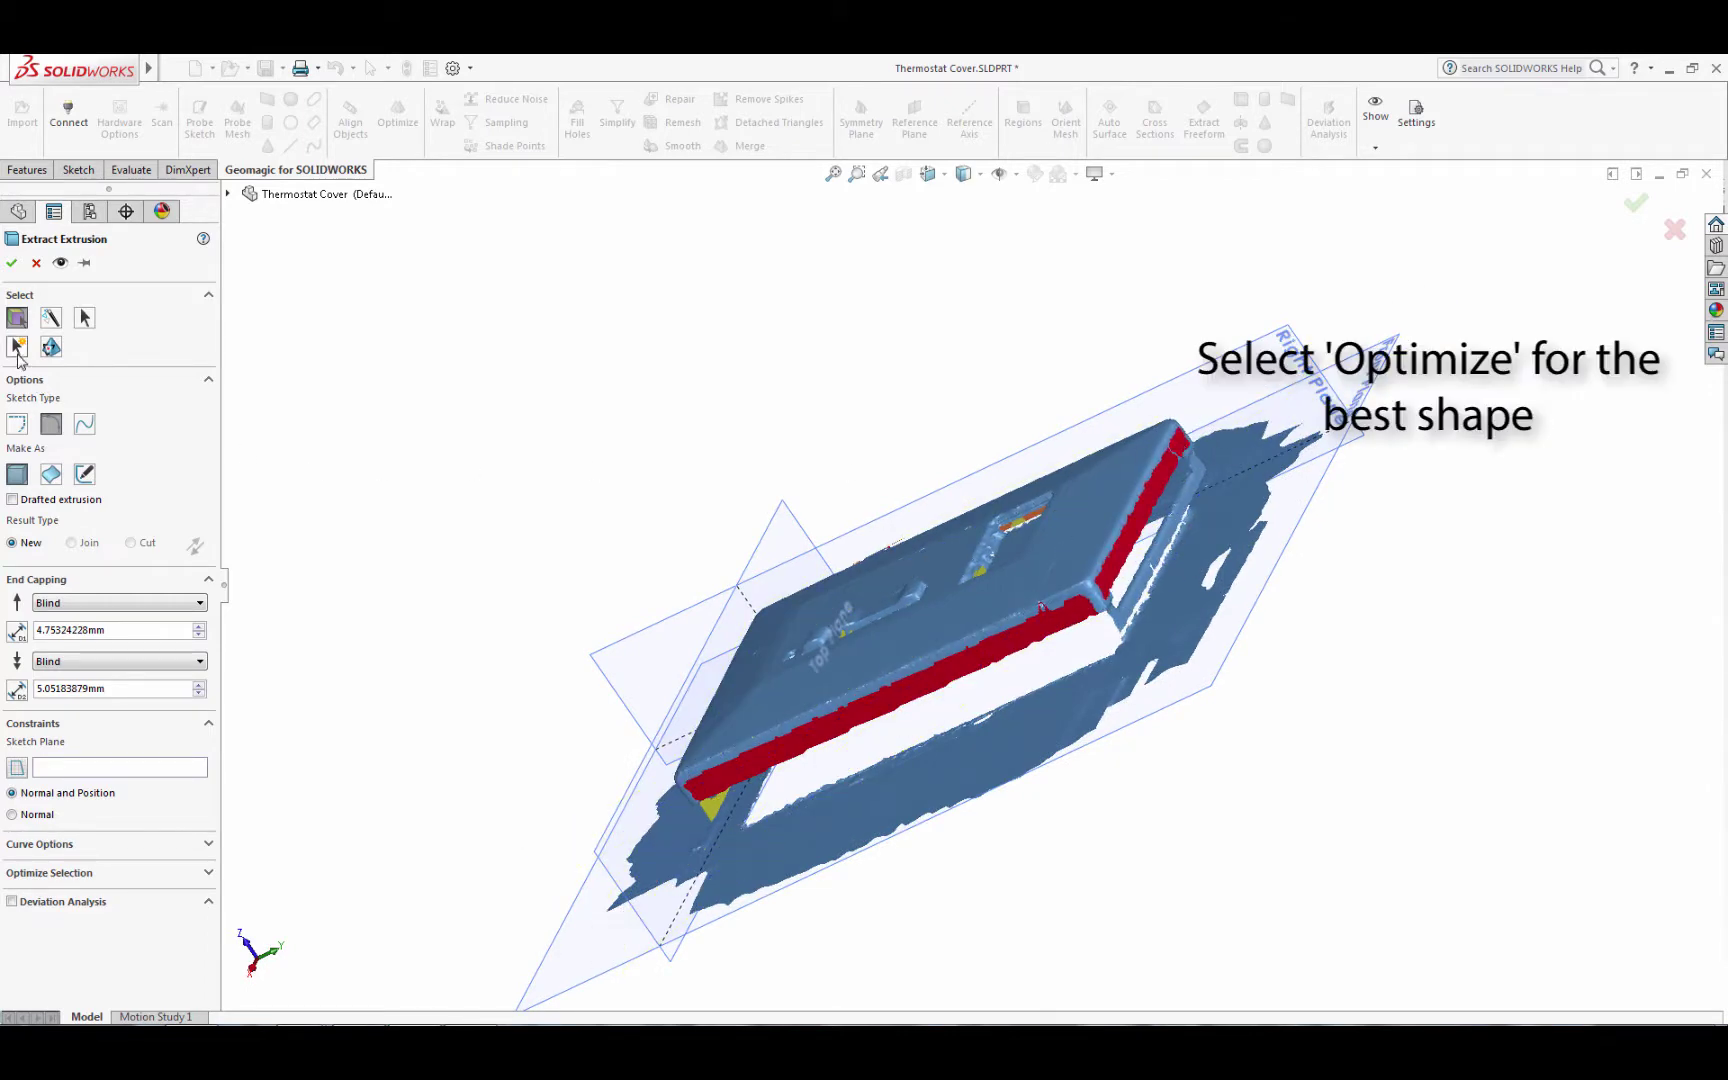
{"action": "left_click", "coordinate": [17, 346]}
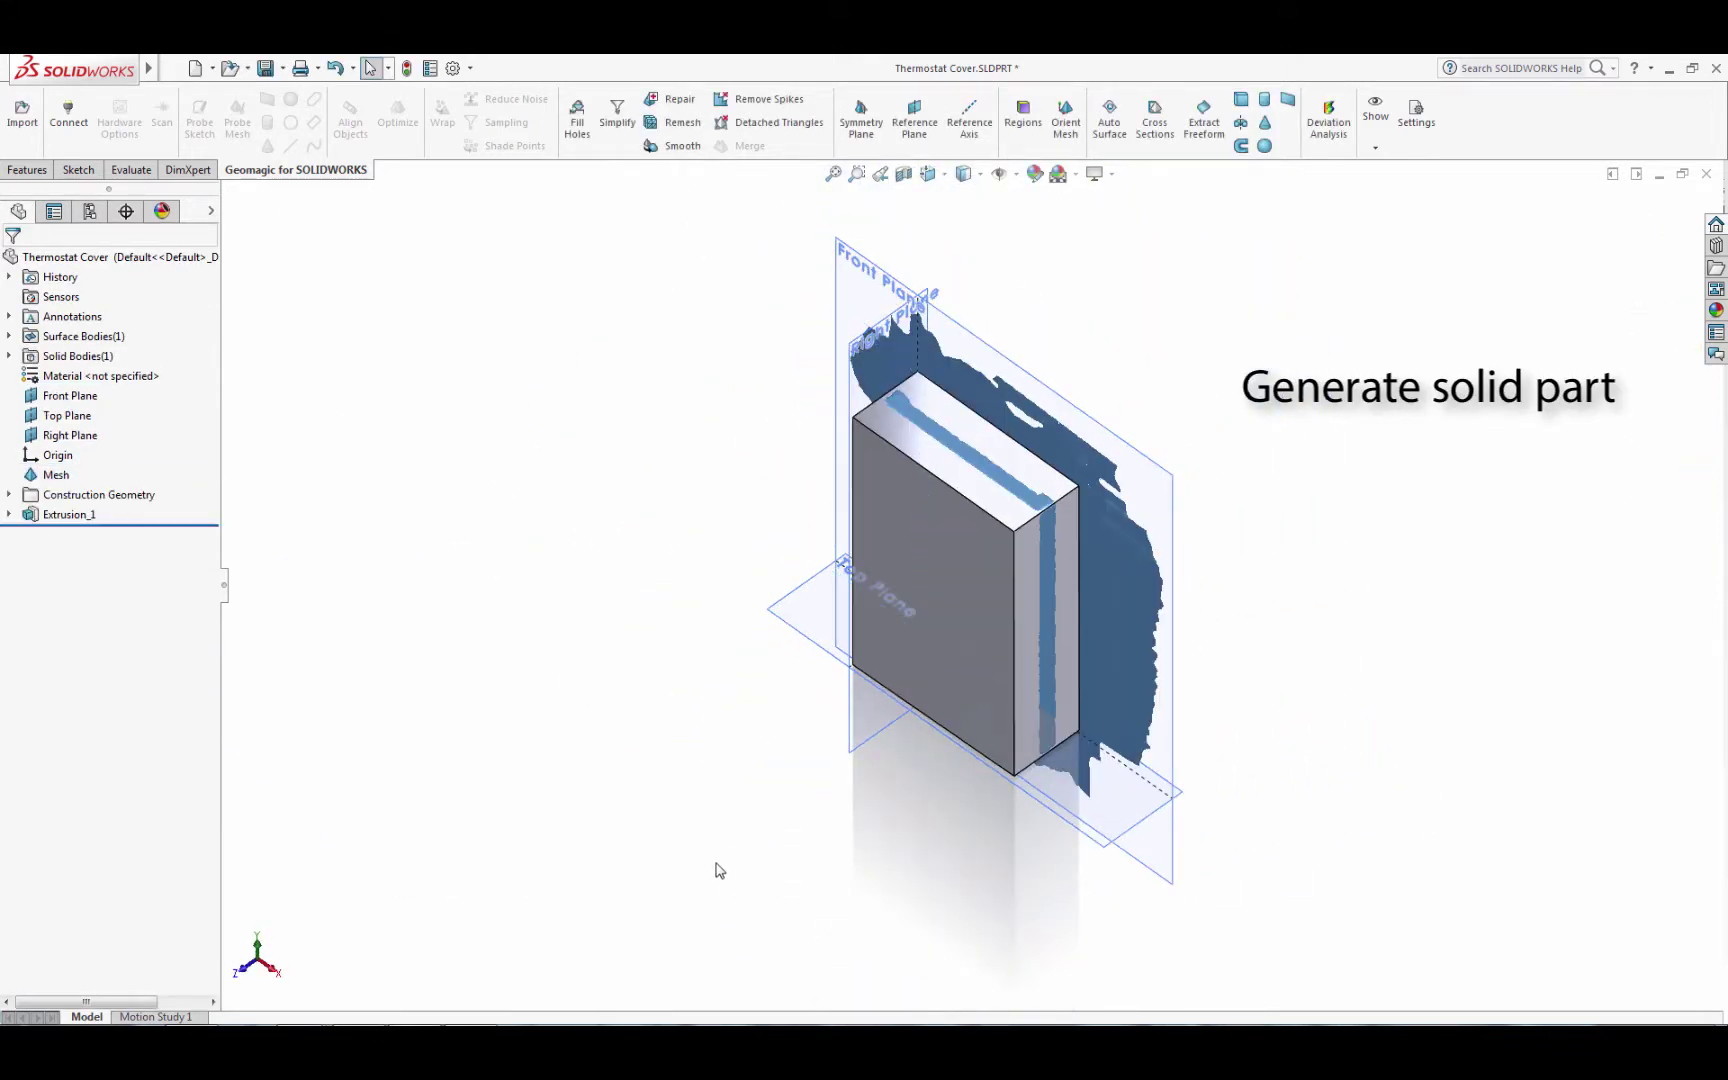
- Begin a reference plane fitted to the cover's top surface region
{"action": "mouse_move", "coordinate": [720, 870]}
{"action": "middle_mouse_down"}
{"action": "mouse_move", "coordinate": [660, 810]}
{"action": "mouse_move", "coordinate": [714, 648]}
{"action": "mouse_move", "coordinate": [841, 390]}
{"action": "mouse_move", "coordinate": [828, 241]}
{"action": "mouse_move", "coordinate": [818, 266]}
{"action": "middle_mouse_up"}
{"action": "scroll", "coordinate": [1210, 380], "scroll_direction": "down", "scroll_amount": 2}
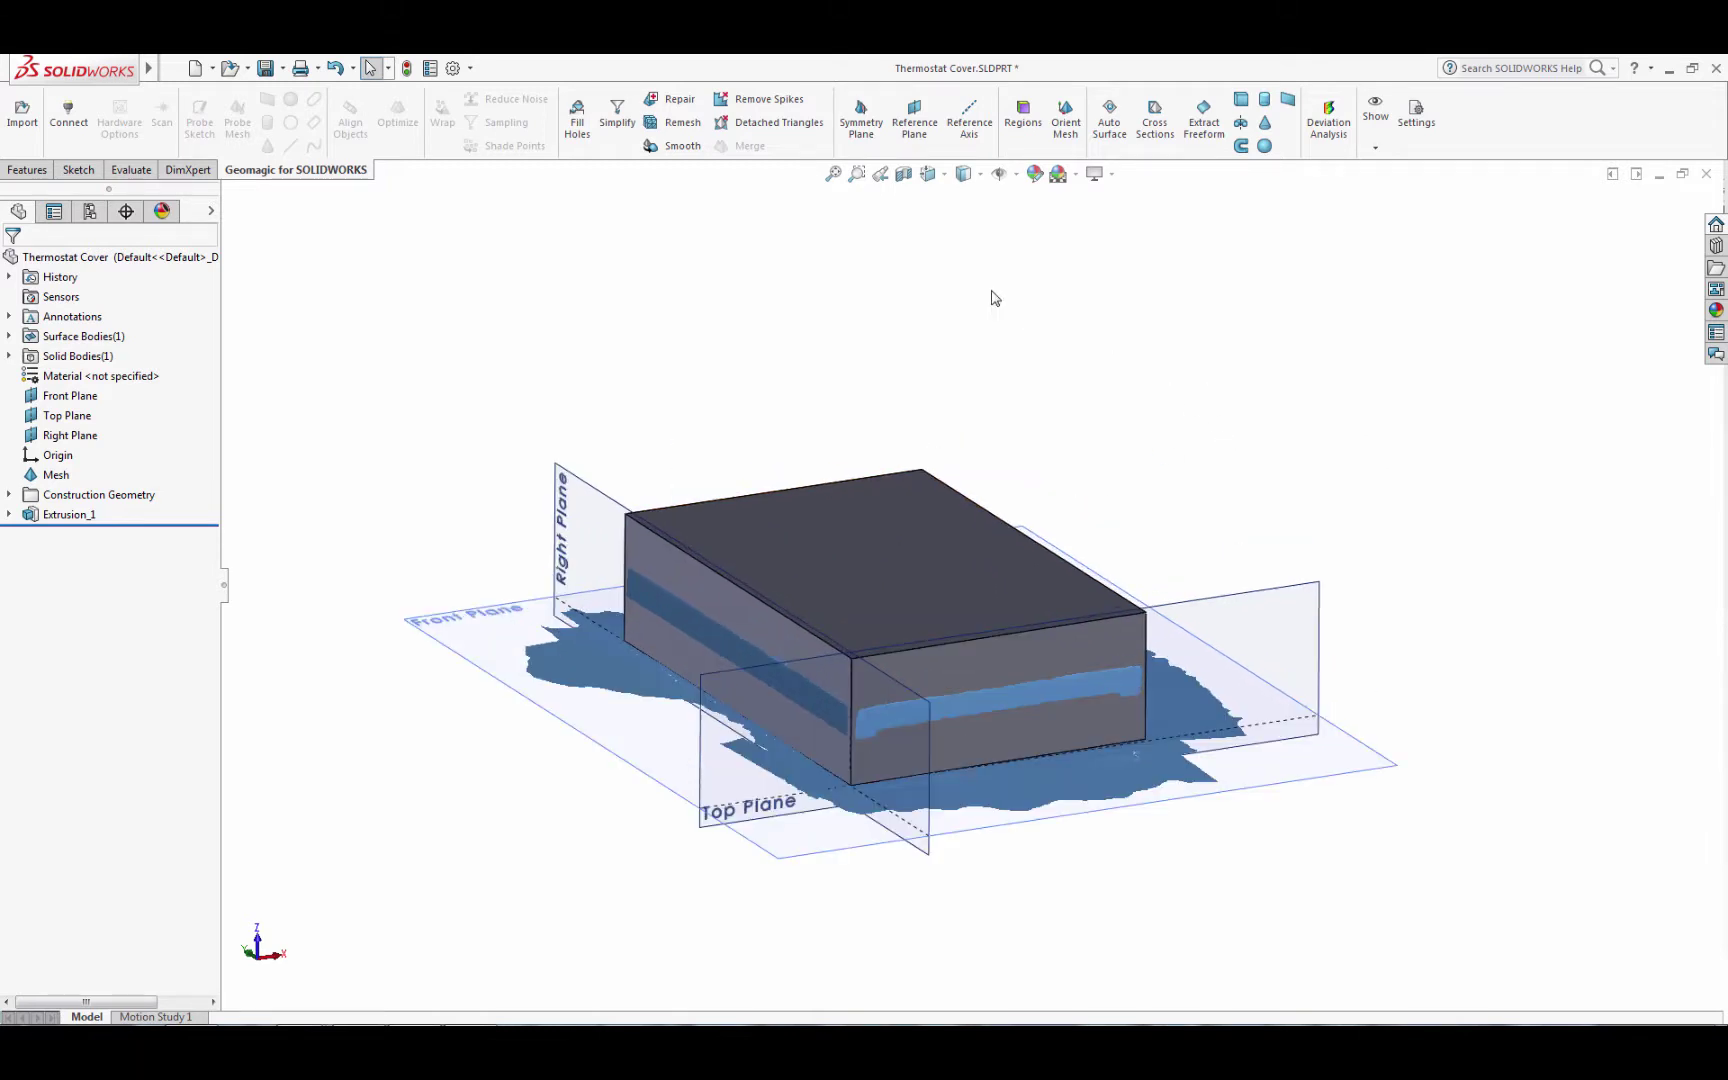
{"action": "left_click", "coordinate": [914, 118]}
{"action": "left_click", "coordinate": [871, 601]}
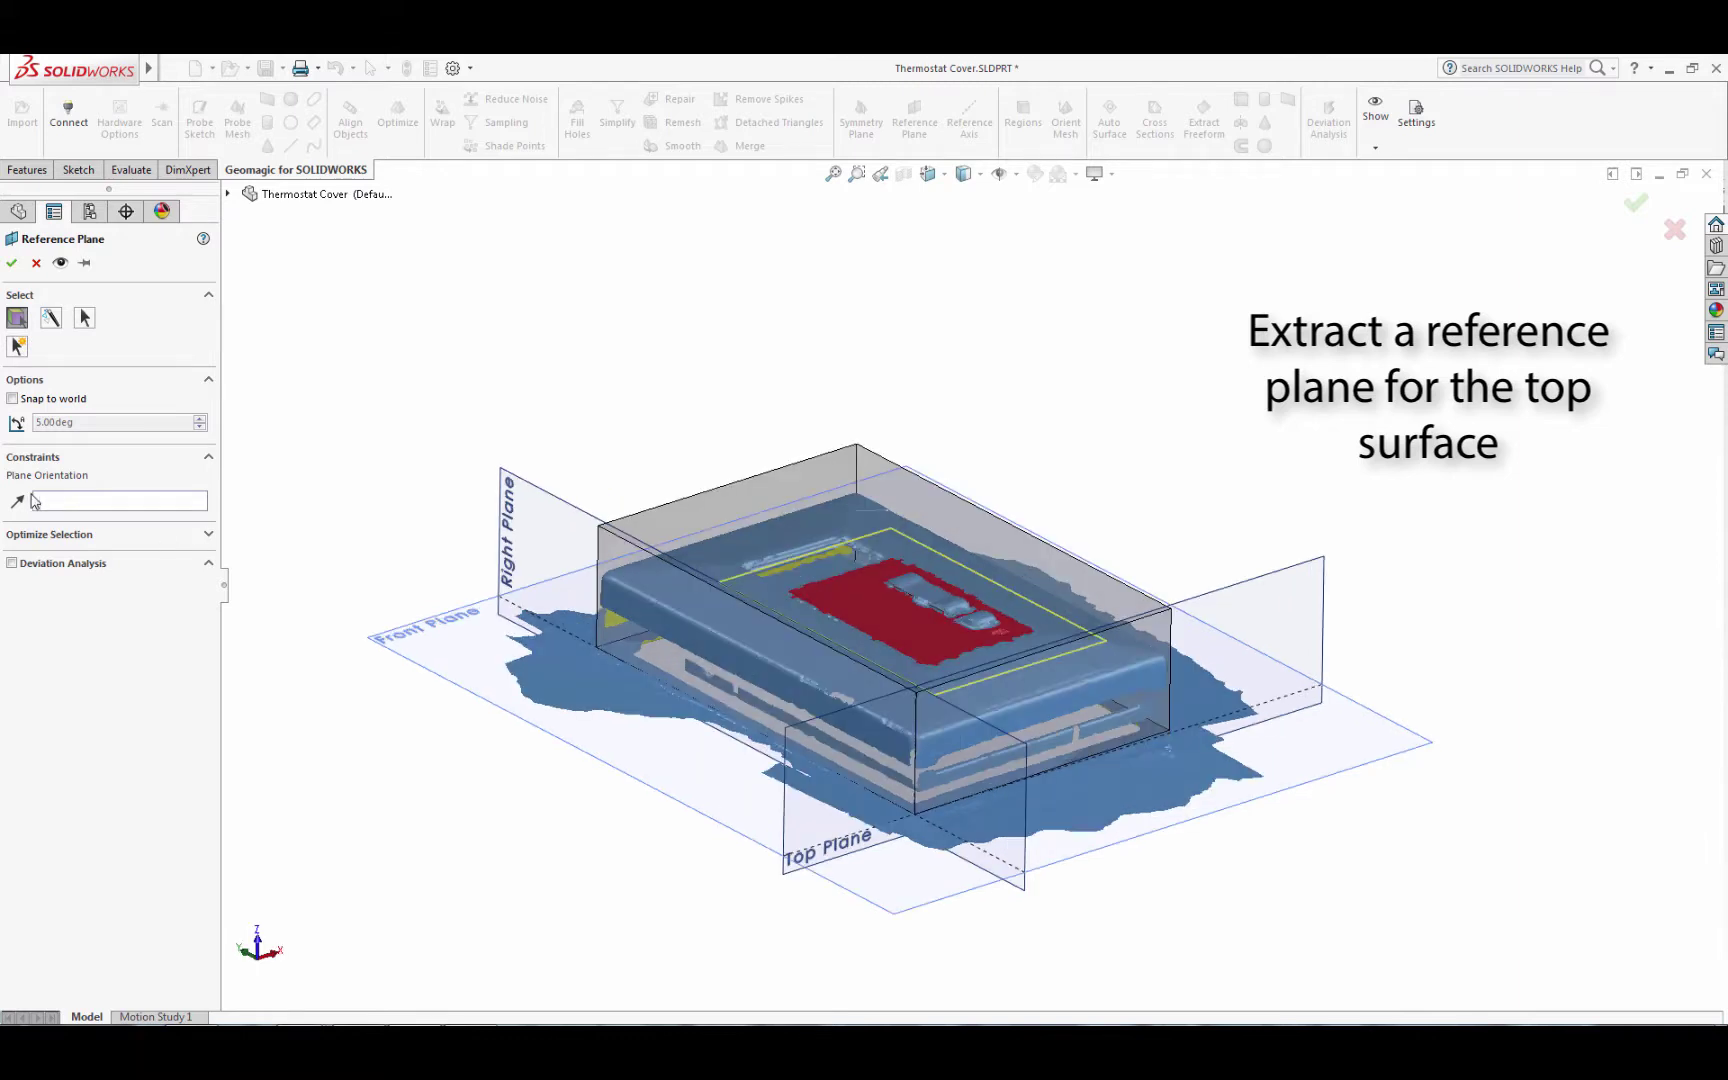
- Create Plane6 on the top surface parallel to the Front Plane, then select it
{"action": "left_click", "coordinate": [457, 671]}
{"action": "left_click", "coordinate": [12, 263]}
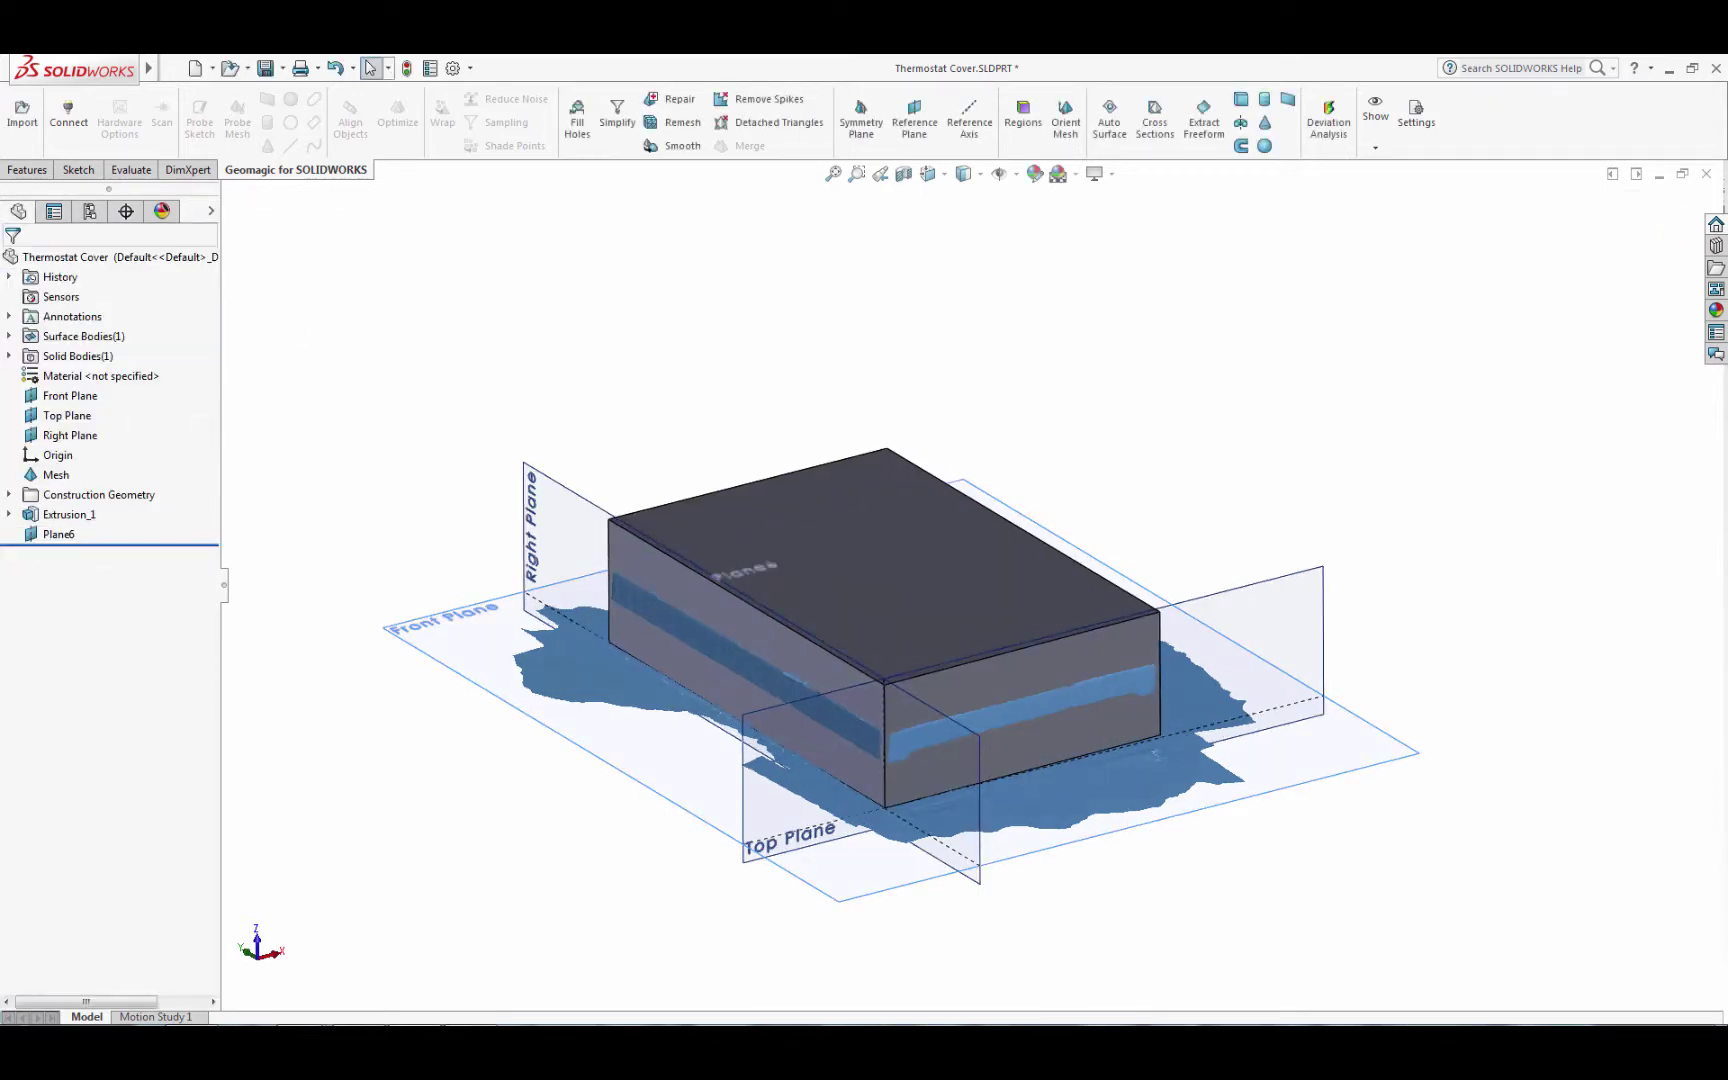
{"action": "mouse_move", "coordinate": [415, 475]}
{"action": "middle_mouse_down"}
{"action": "mouse_move", "coordinate": [401, 586]}
{"action": "mouse_move", "coordinate": [447, 563]}
{"action": "middle_mouse_up"}
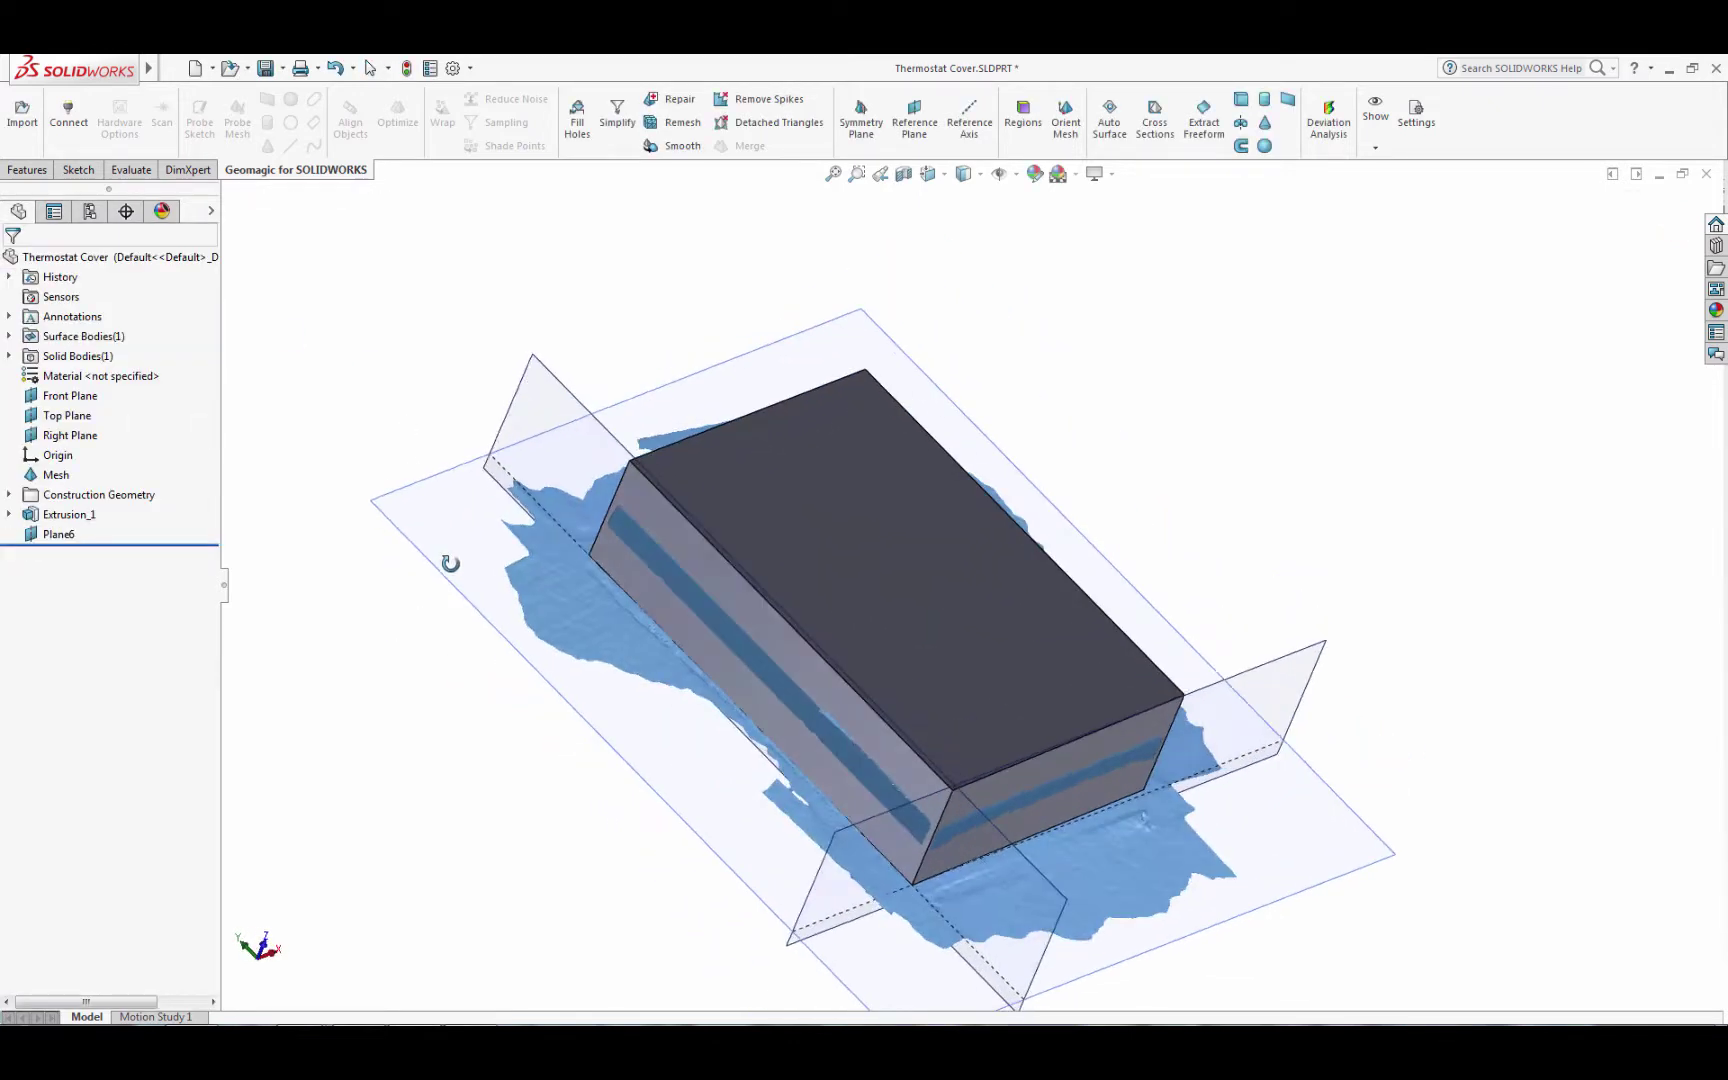
{"action": "left_click", "coordinate": [751, 539]}
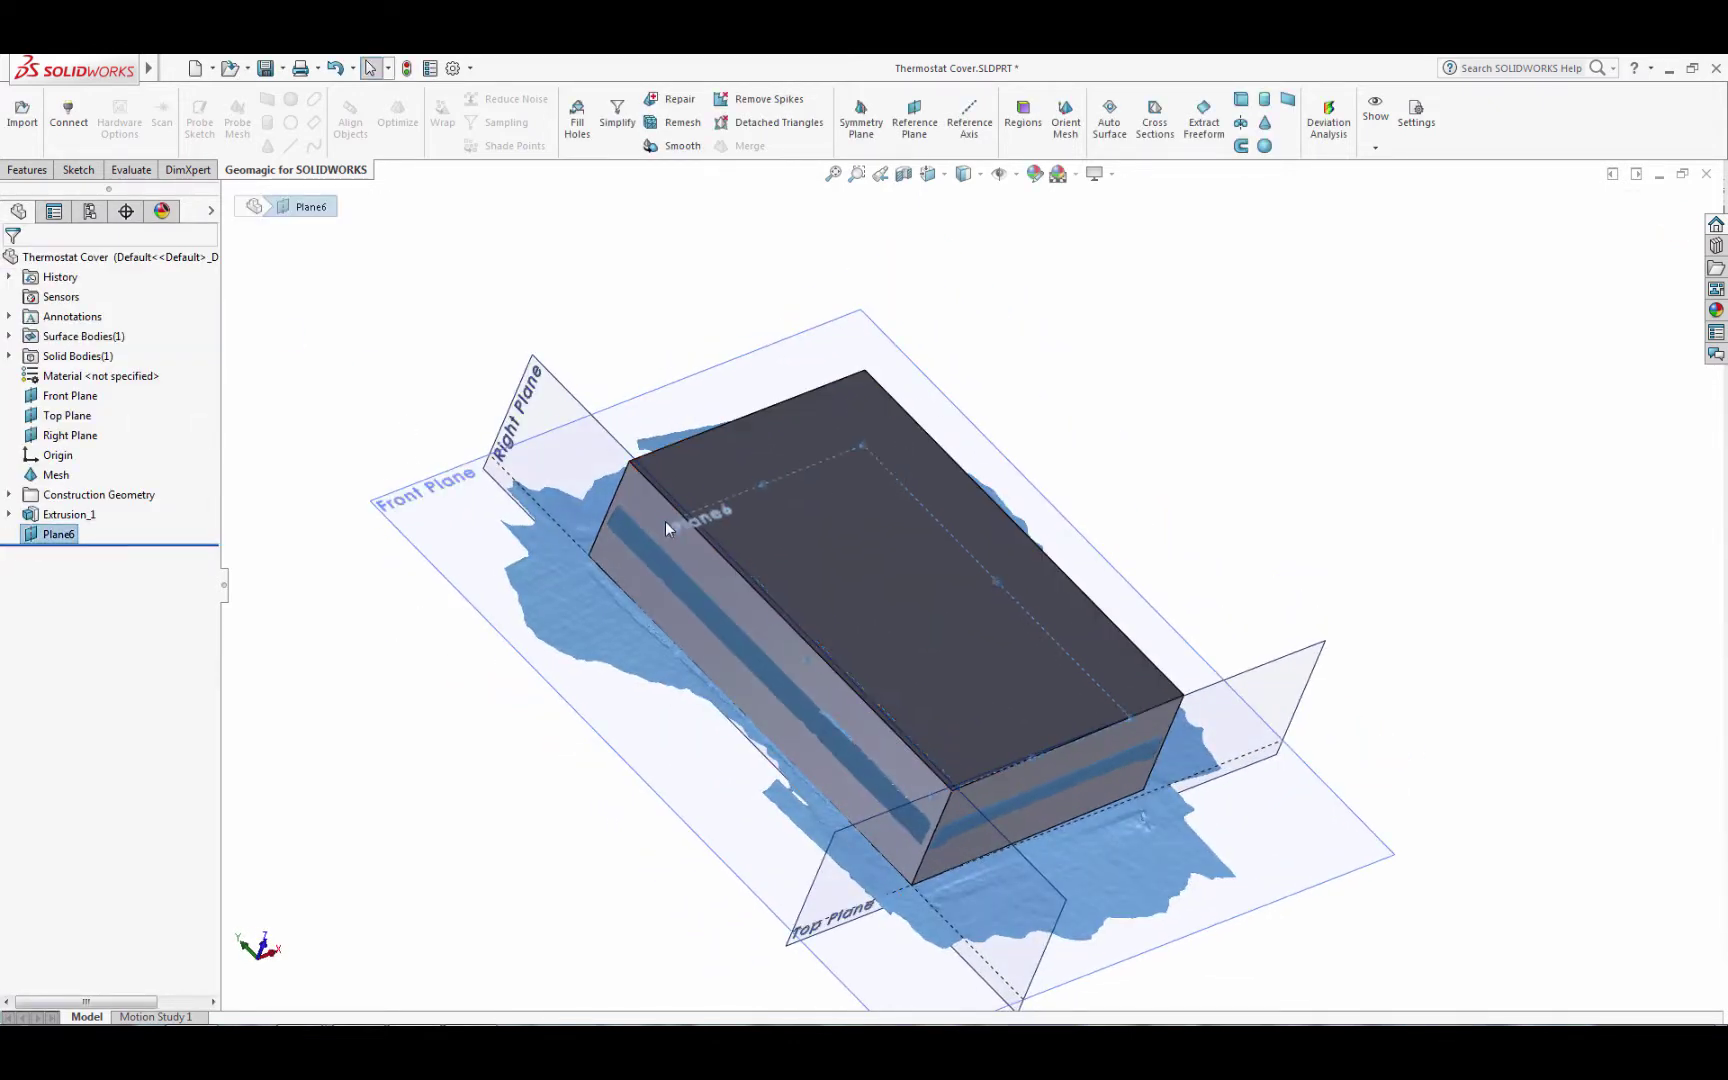
{"action": "middle_click_drag", "start_coordinate": [1131, 717], "coordinate": [1204, 606]}
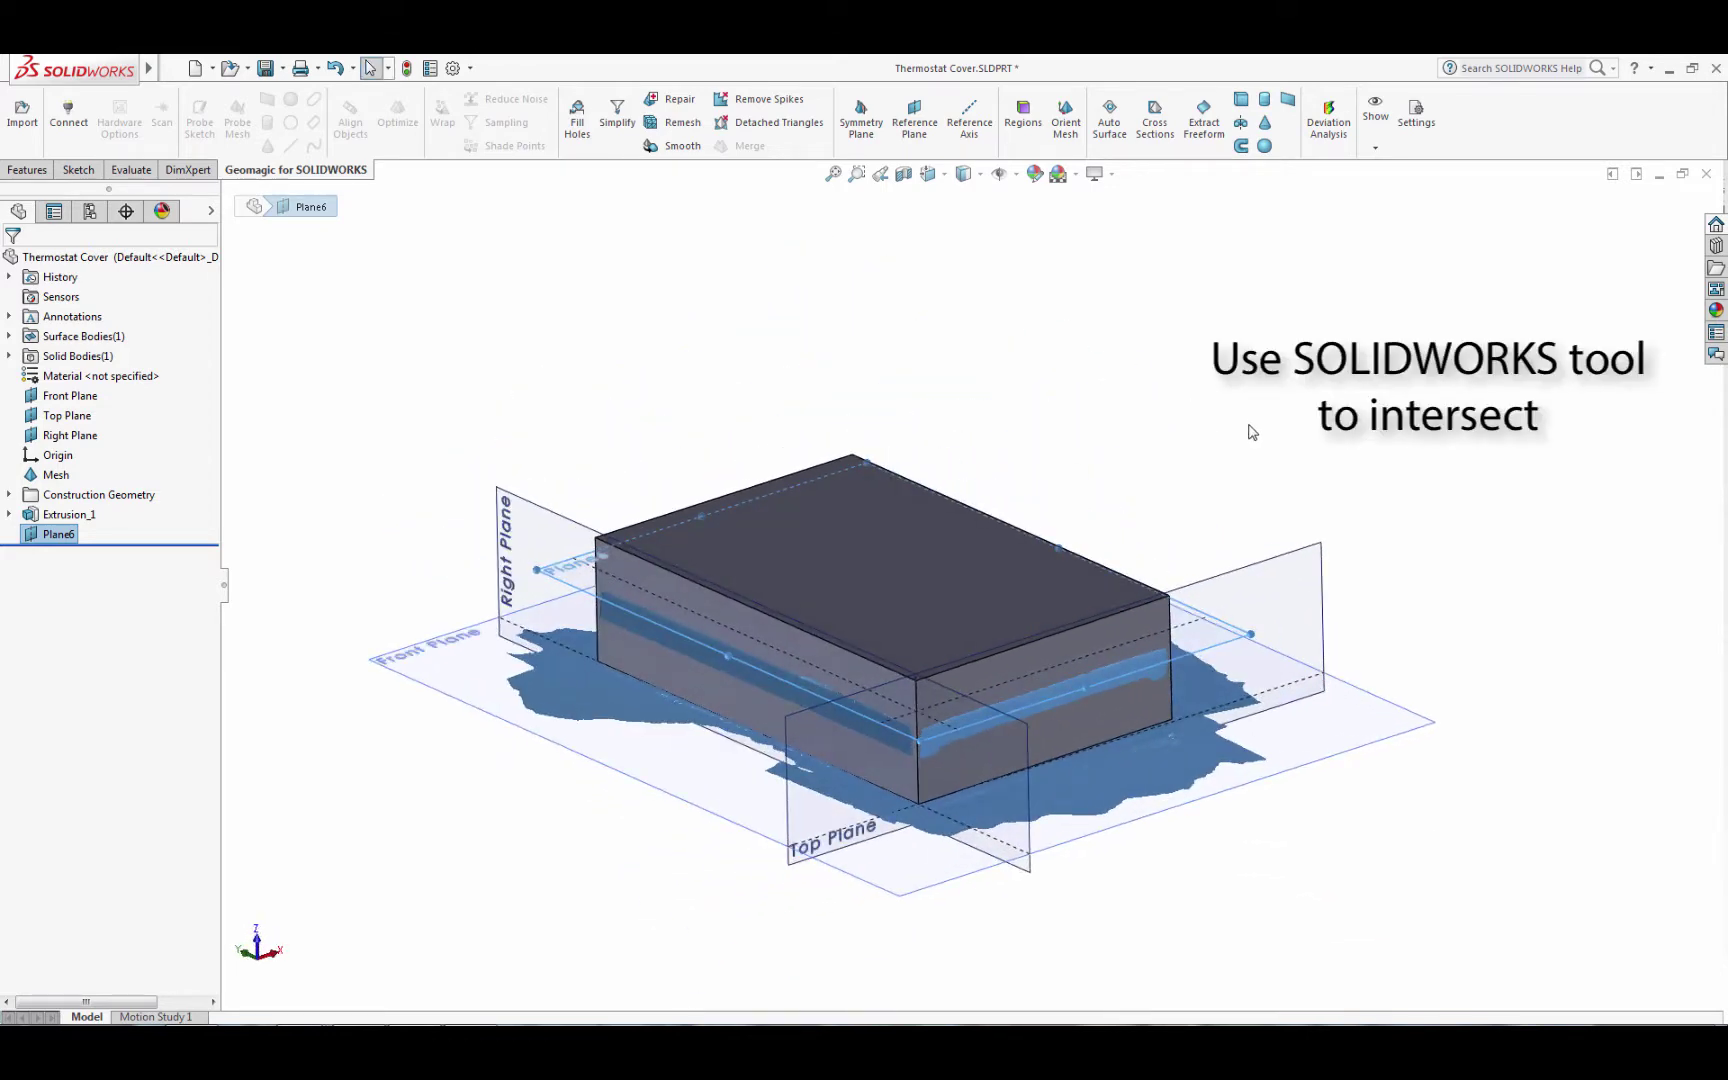
- Intersect Plane6 with Extrusion_1, excluding the slab above, to create Intersect1
{"action": "left_click", "coordinate": [24, 170]}
{"action": "left_click", "coordinate": [594, 313]}
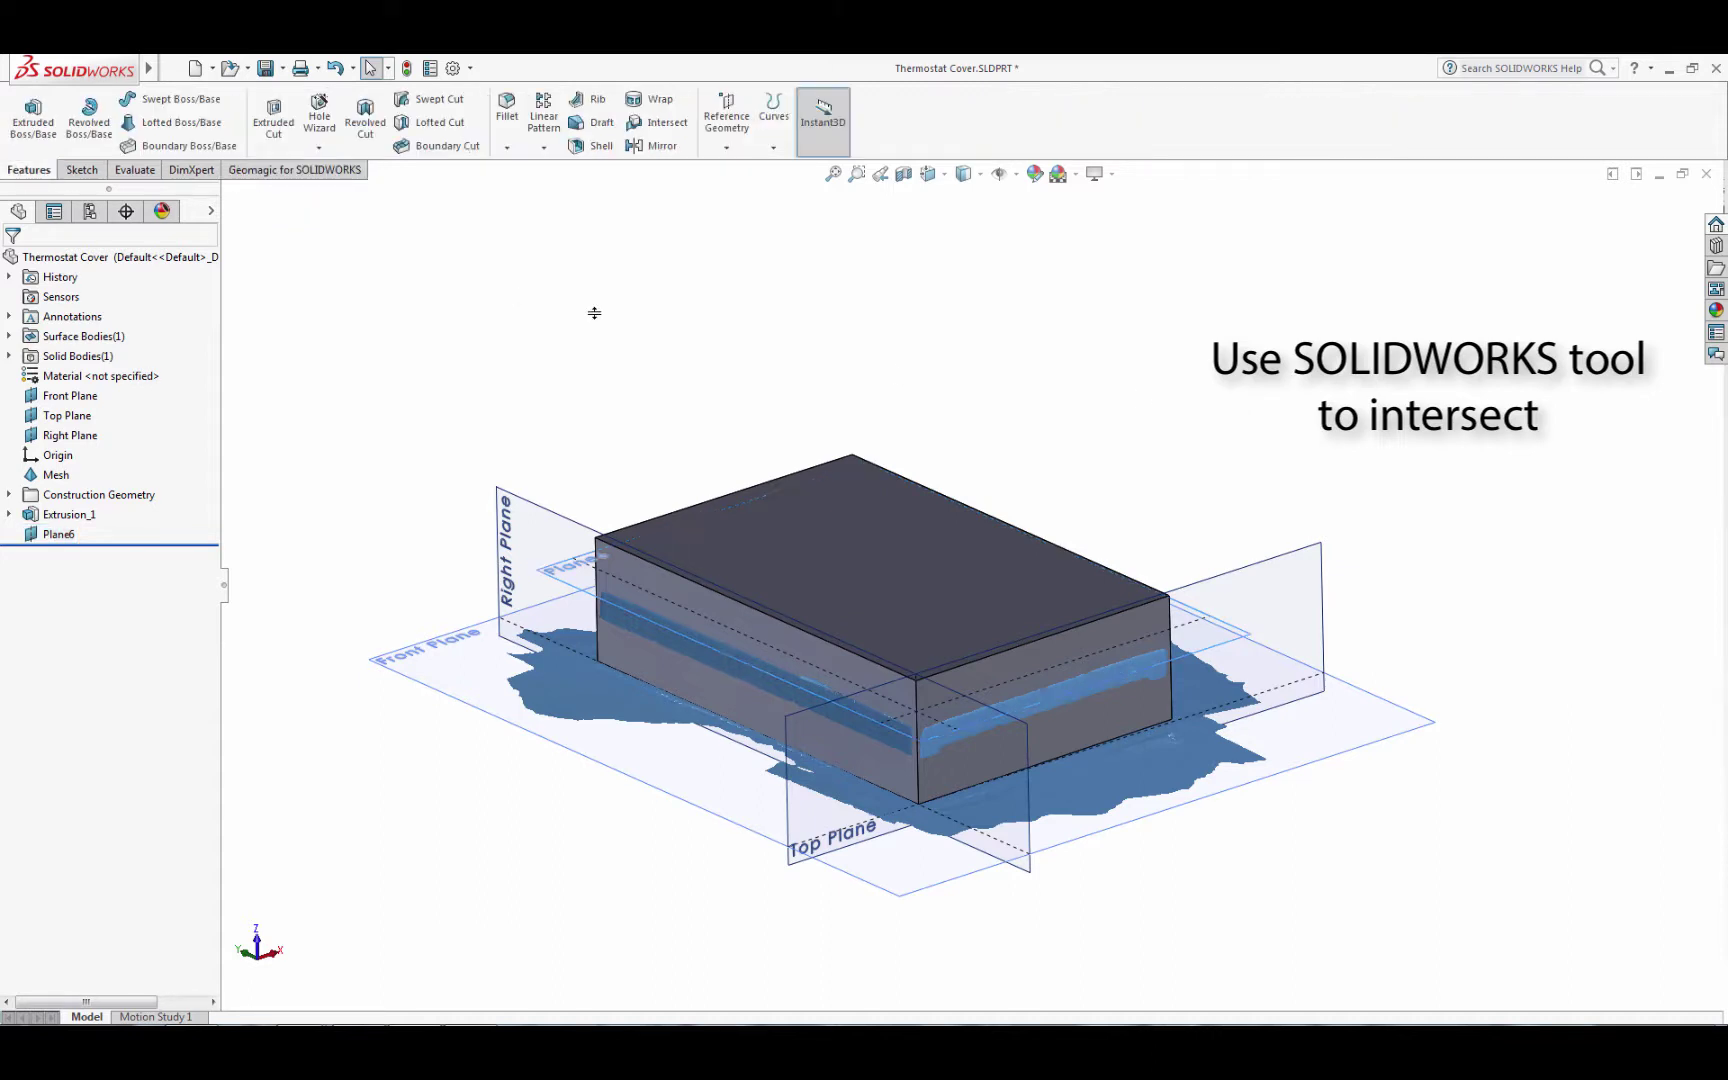
{"action": "left_click", "coordinate": [643, 124]}
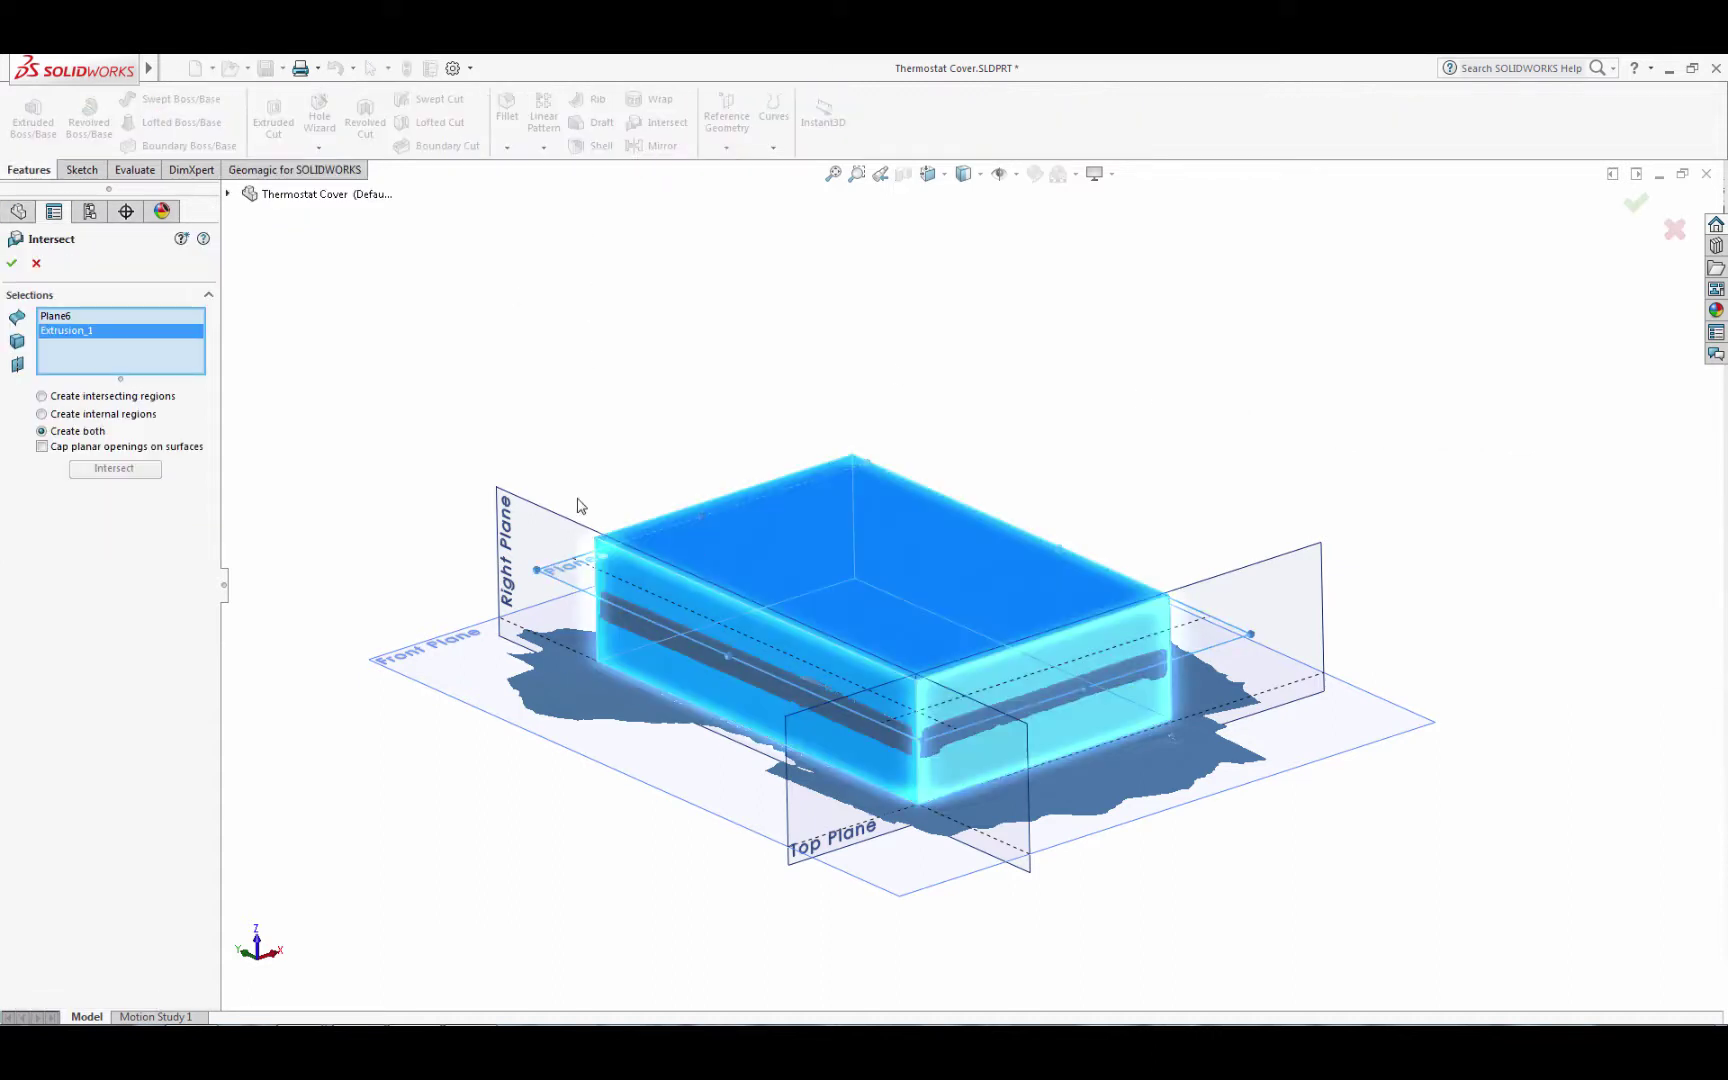
{"action": "left_click", "coordinate": [142, 470]}
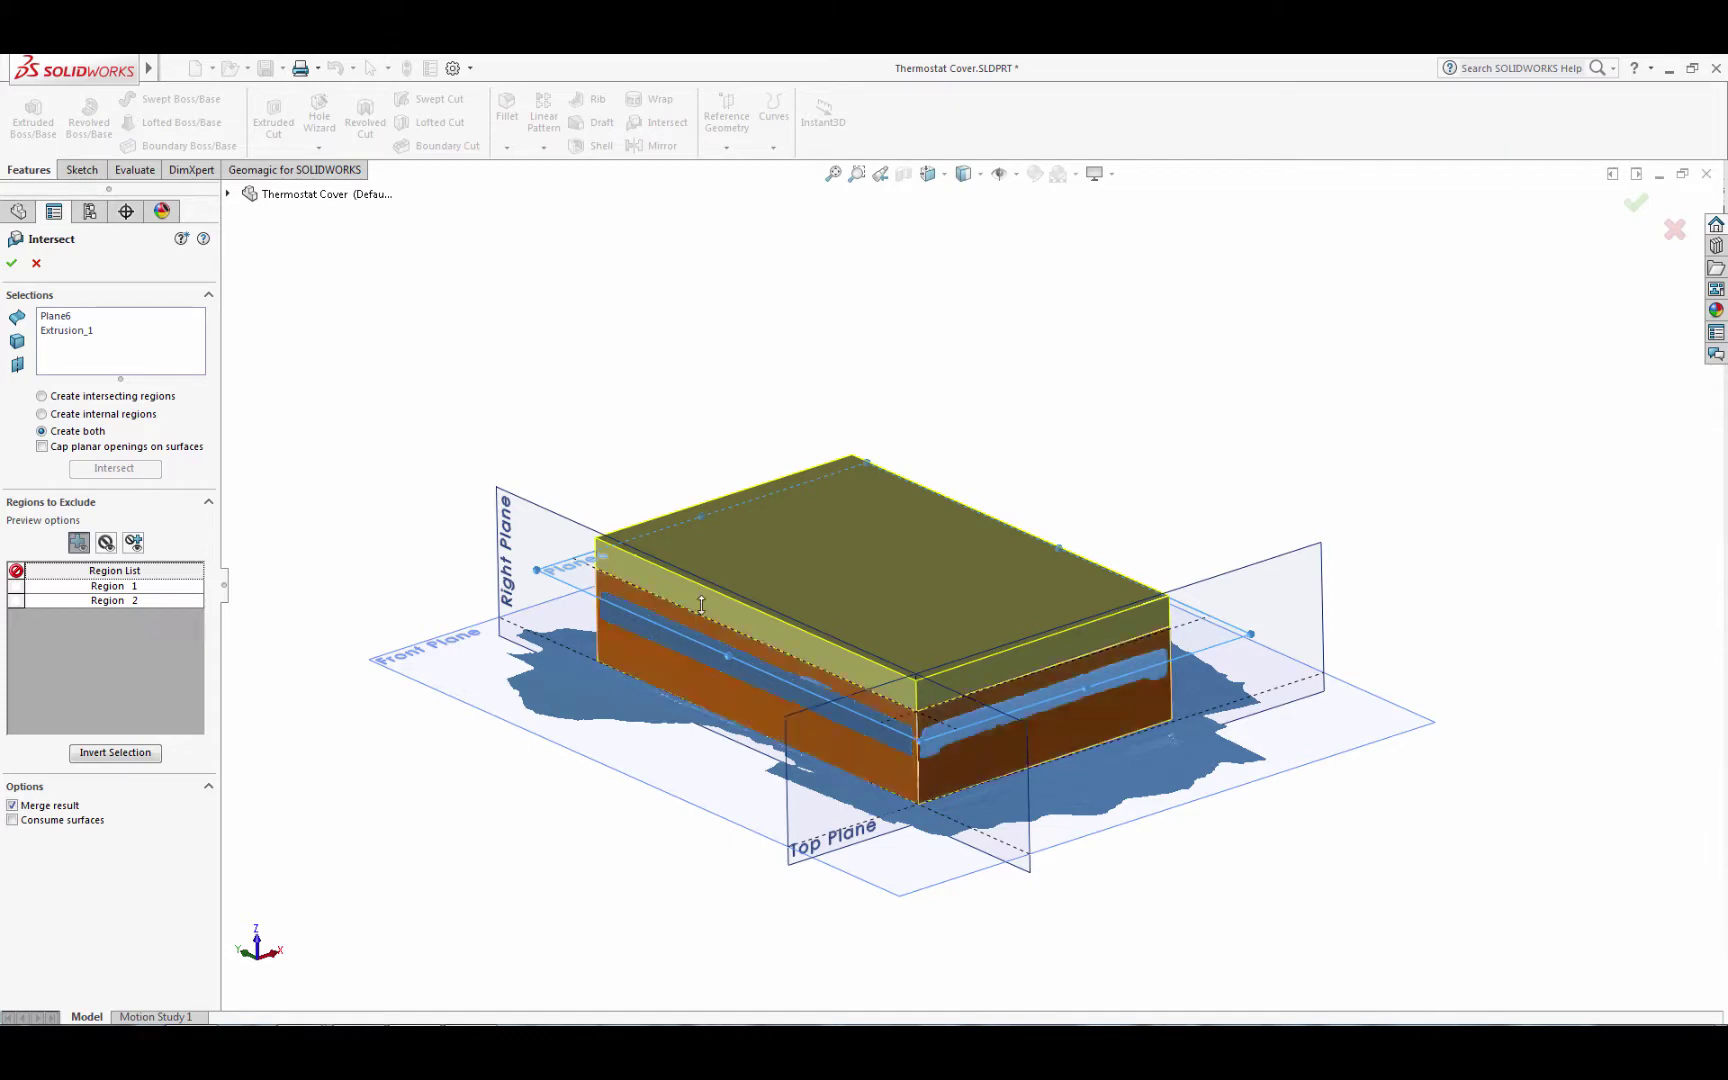
{"action": "left_click", "coordinate": [614, 676]}
{"action": "left_click", "coordinate": [12, 264]}
{"action": "mouse_move", "coordinate": [432, 707]}
{"action": "middle_mouse_down"}
{"action": "mouse_move", "coordinate": [501, 756]}
{"action": "mouse_move", "coordinate": [409, 733]}
{"action": "mouse_move", "coordinate": [447, 760]}
{"action": "middle_mouse_up"}
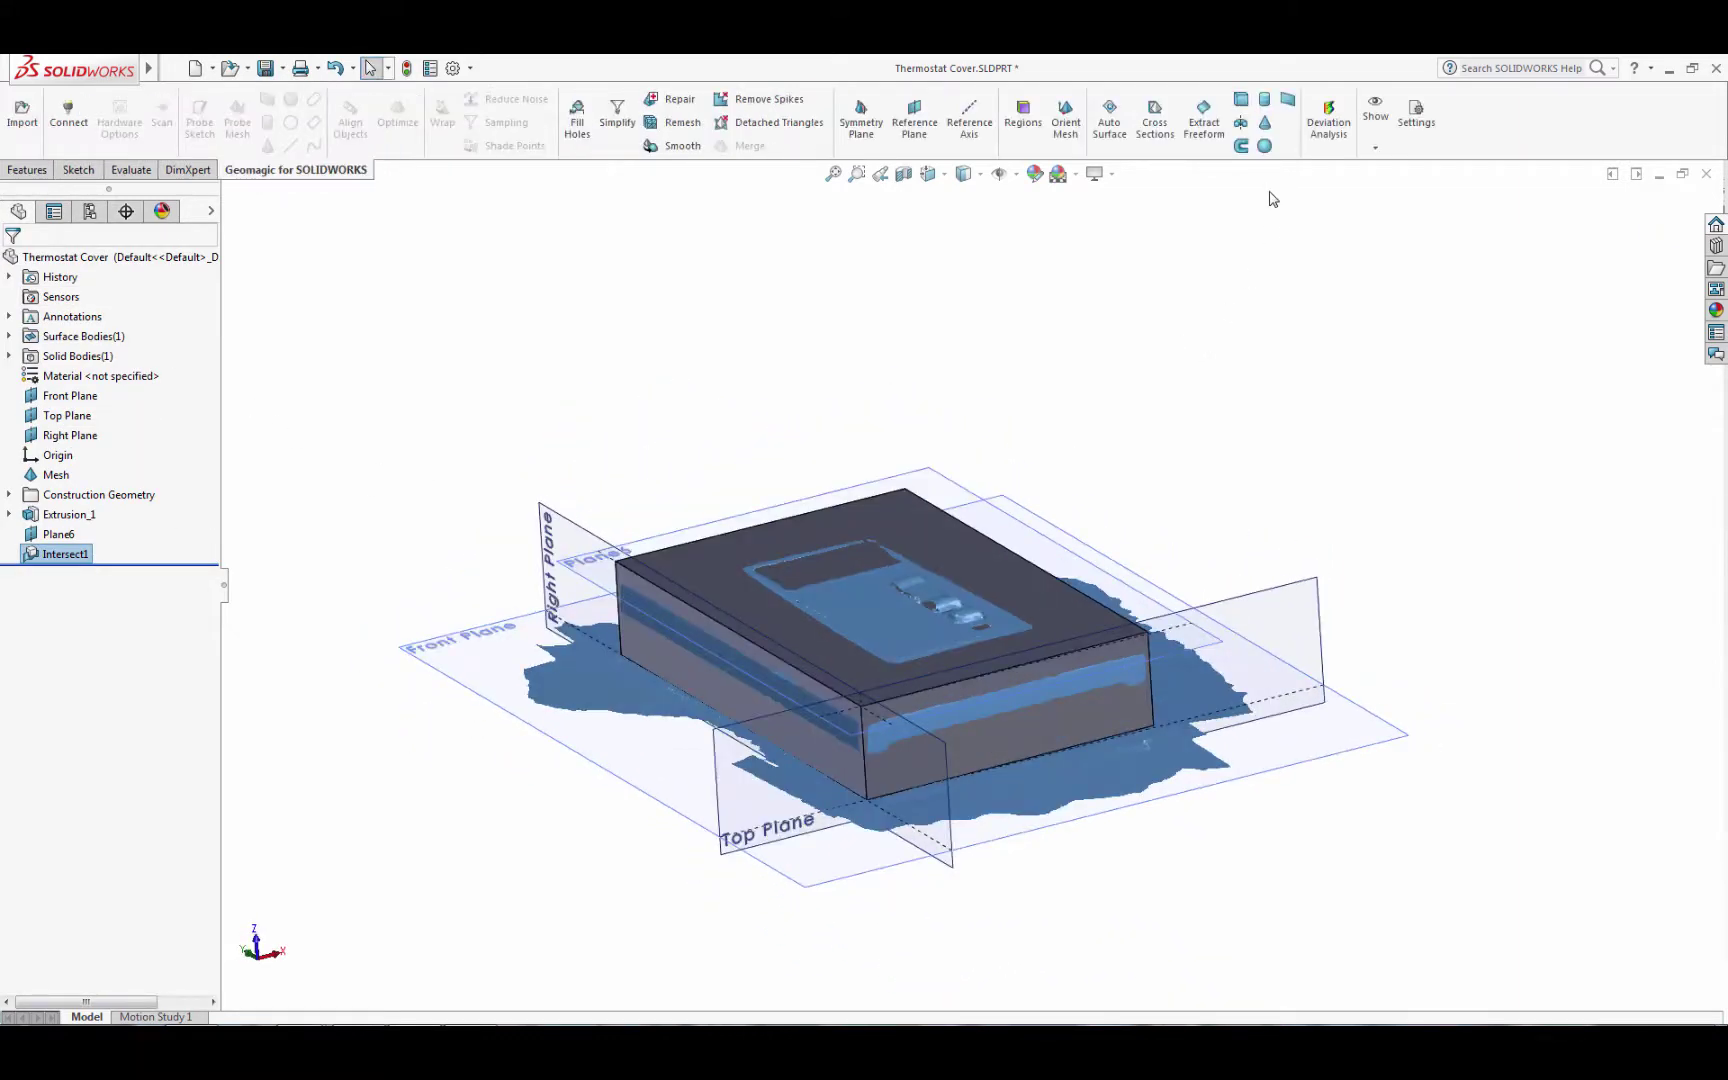
{"action": "left_click", "coordinate": [1241, 100]}
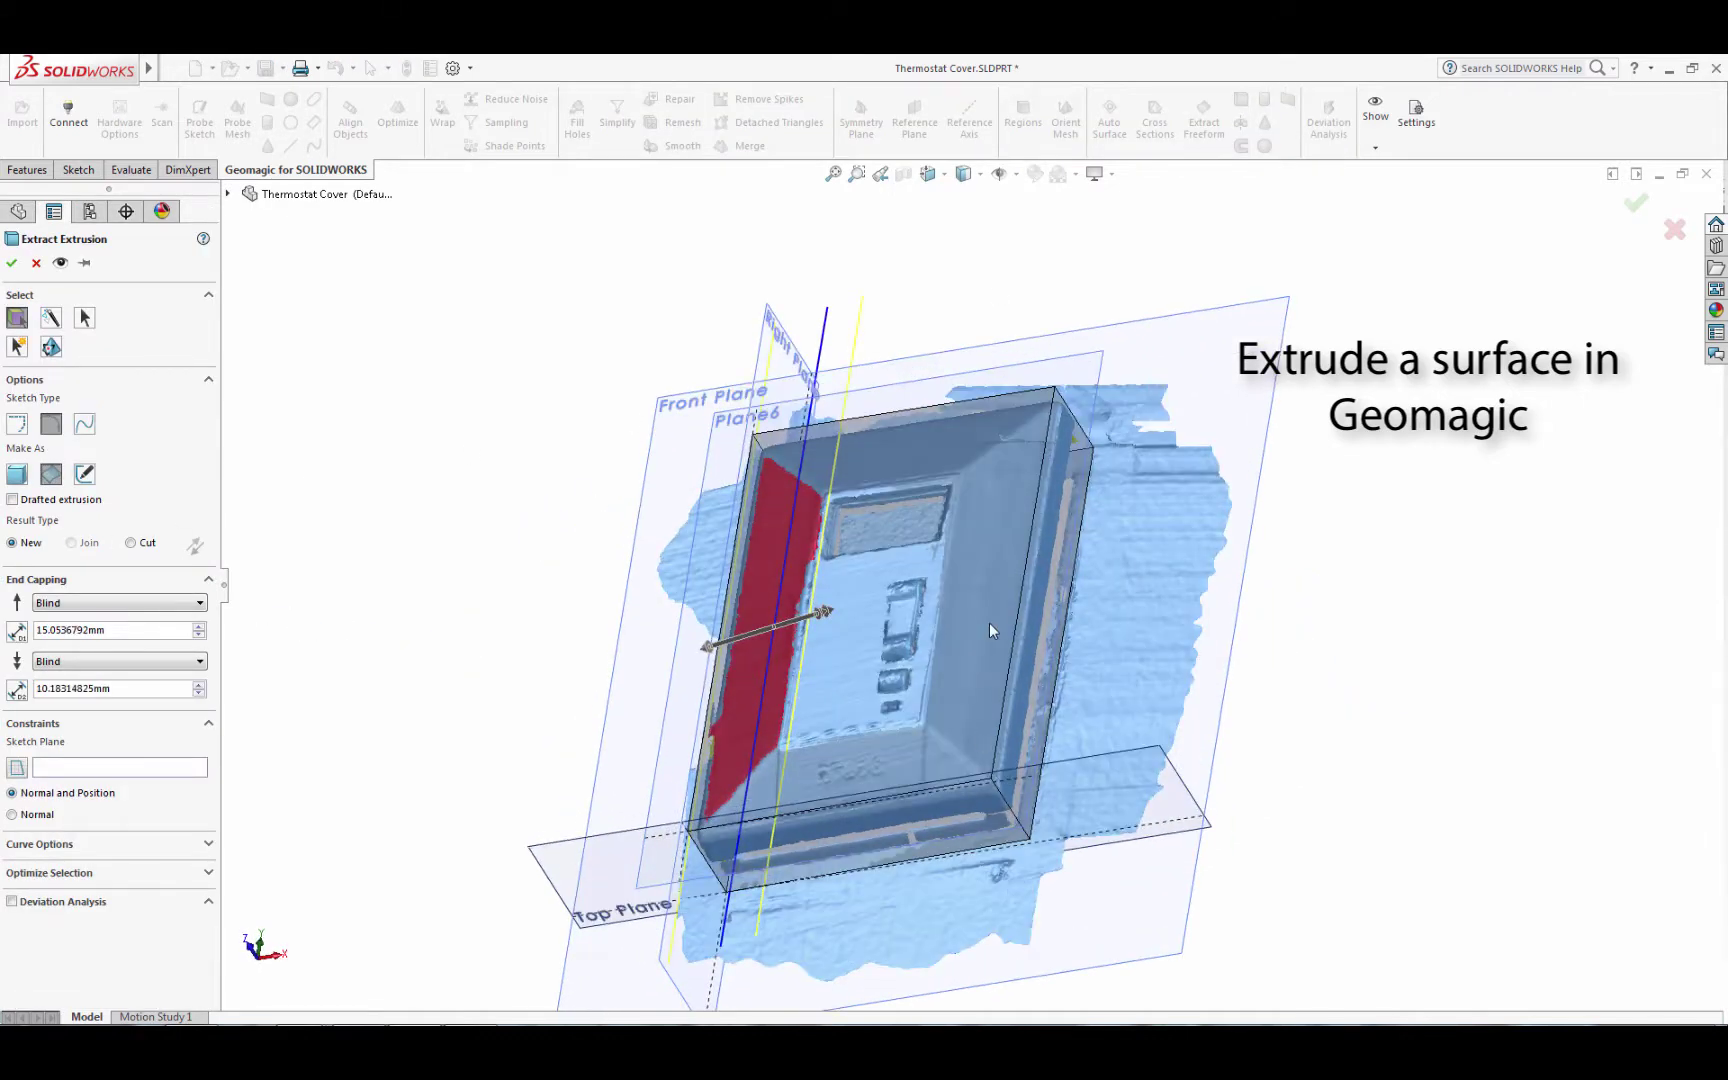
- Extract Extrusion_2 as a cut from the two long sloped sides on Top Plane, extended past the part
{"action": "middle_click_drag", "start_coordinate": [986, 620], "coordinate": [983, 621]}
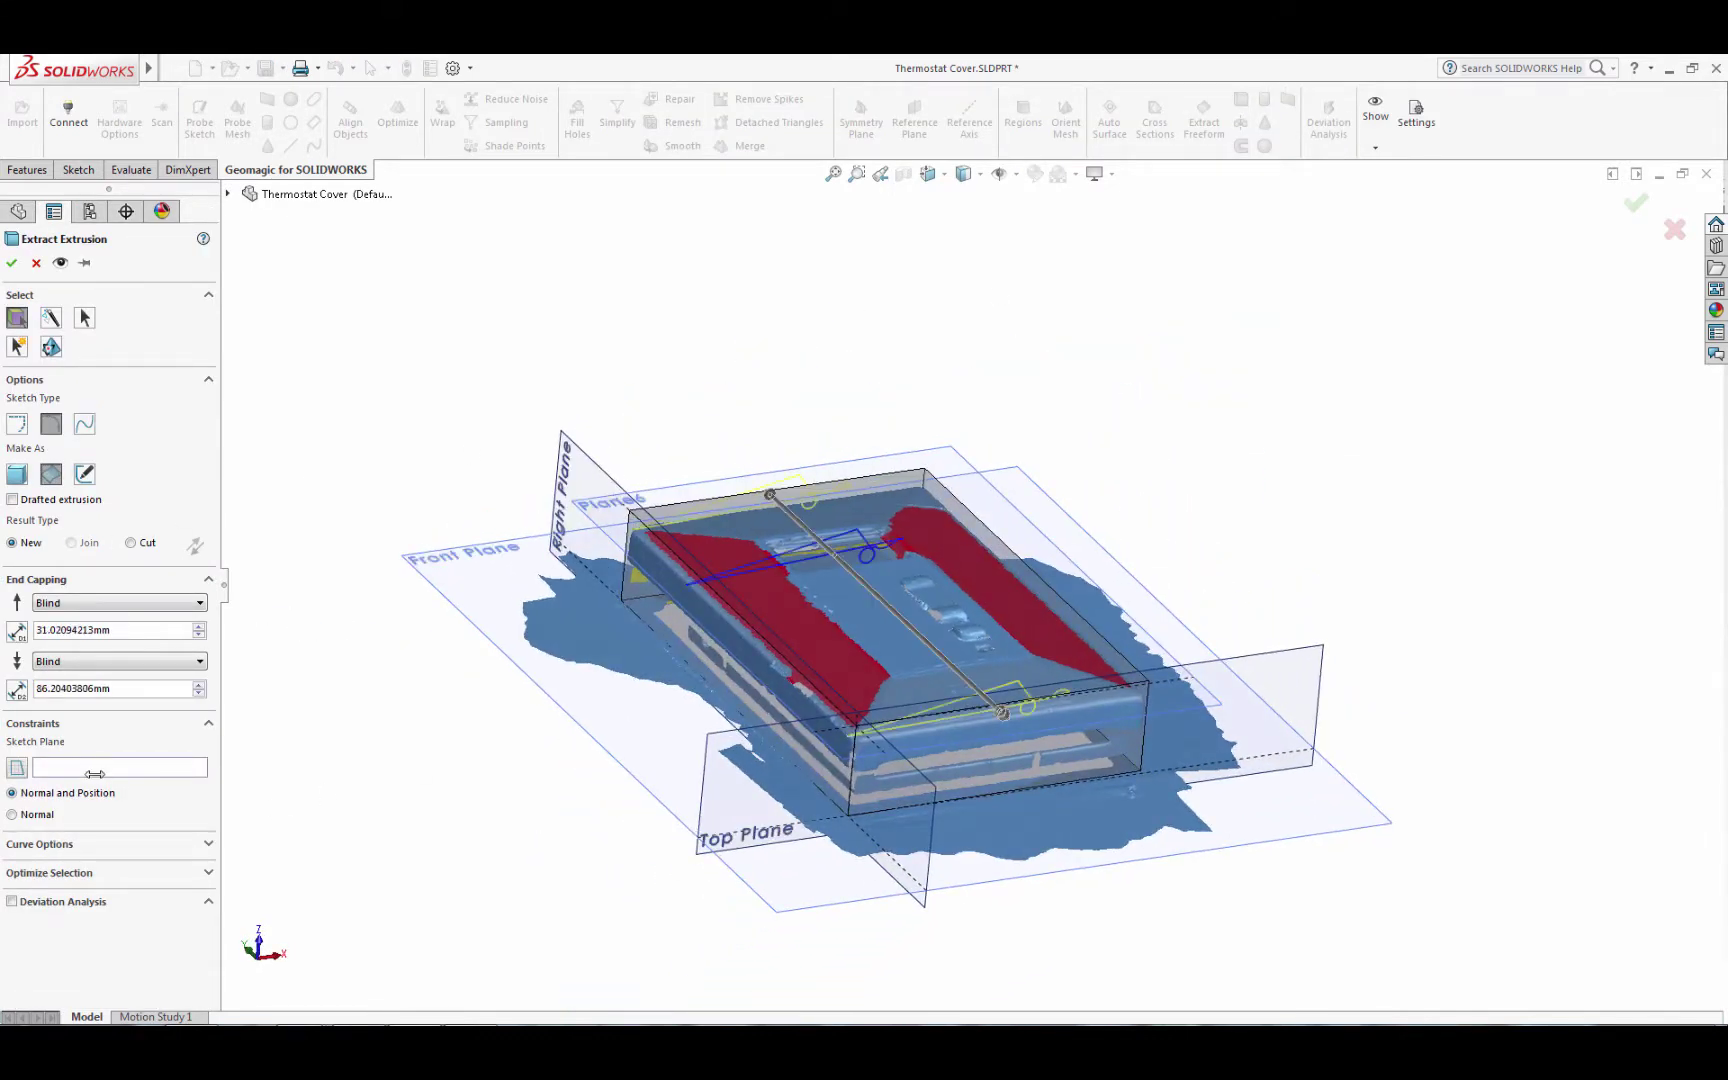
{"action": "left_click", "coordinate": [1316, 692]}
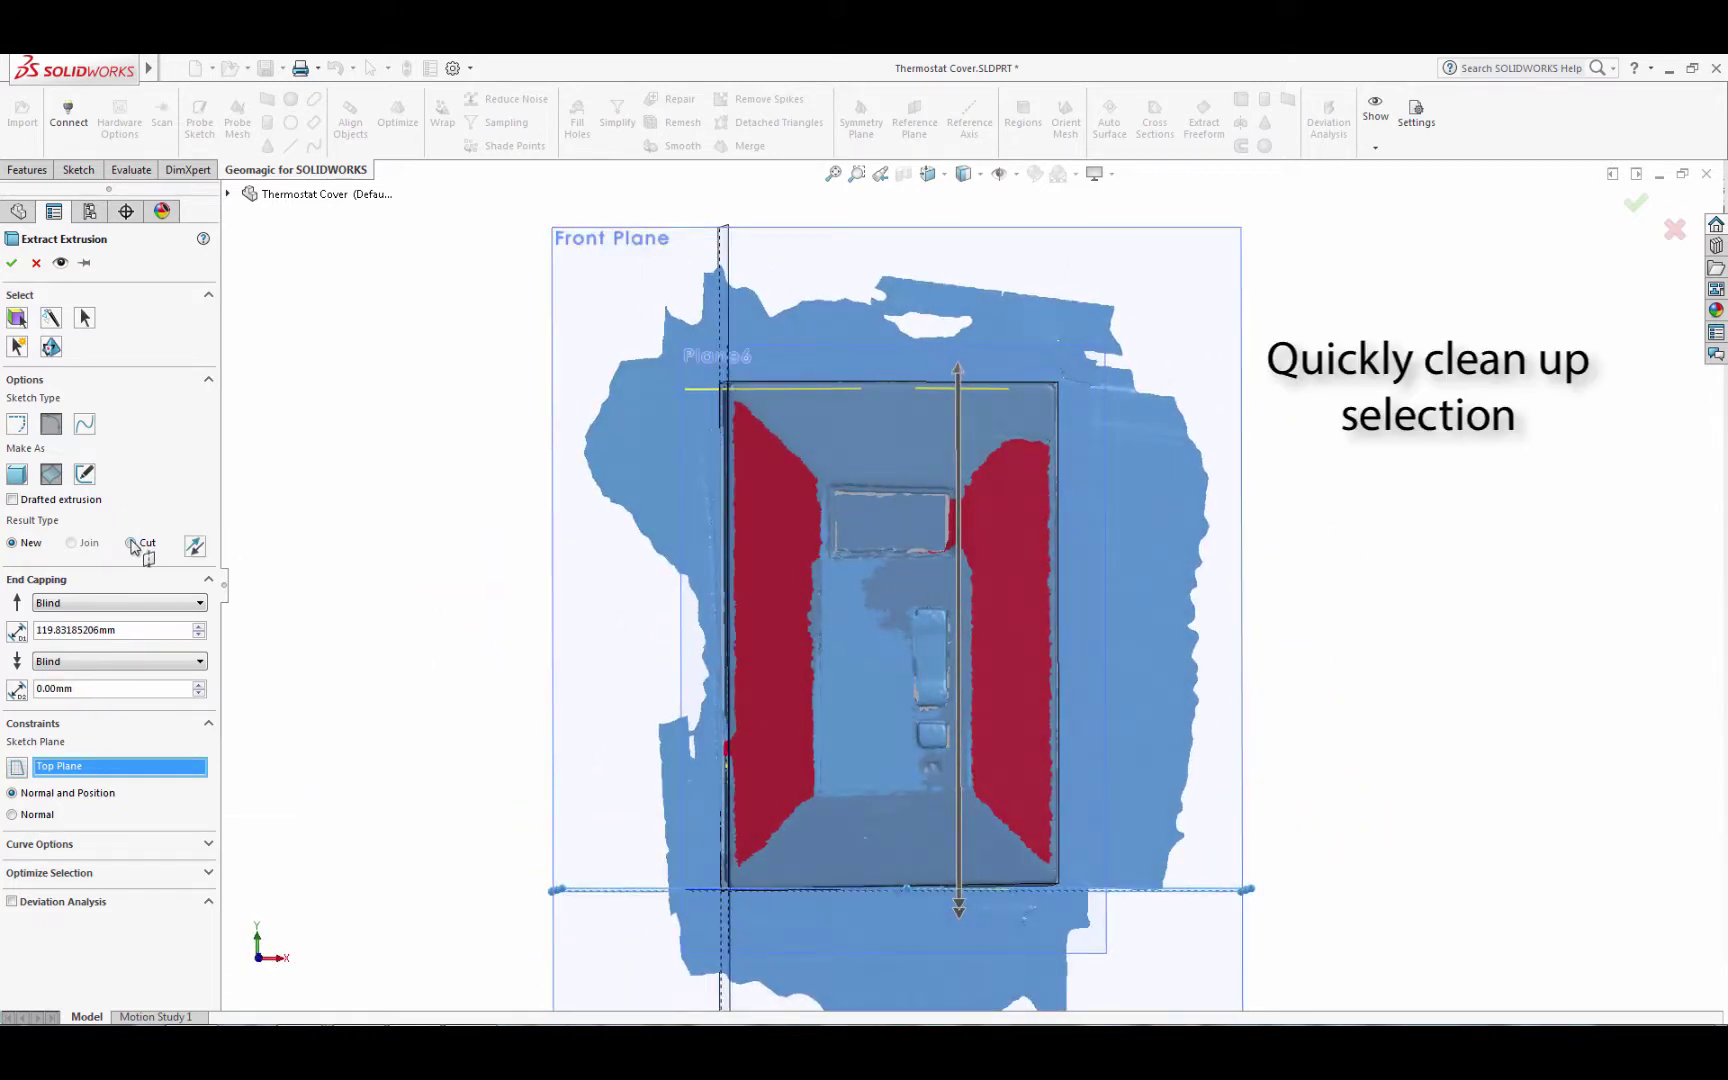
{"action": "left_click", "coordinate": [84, 317]}
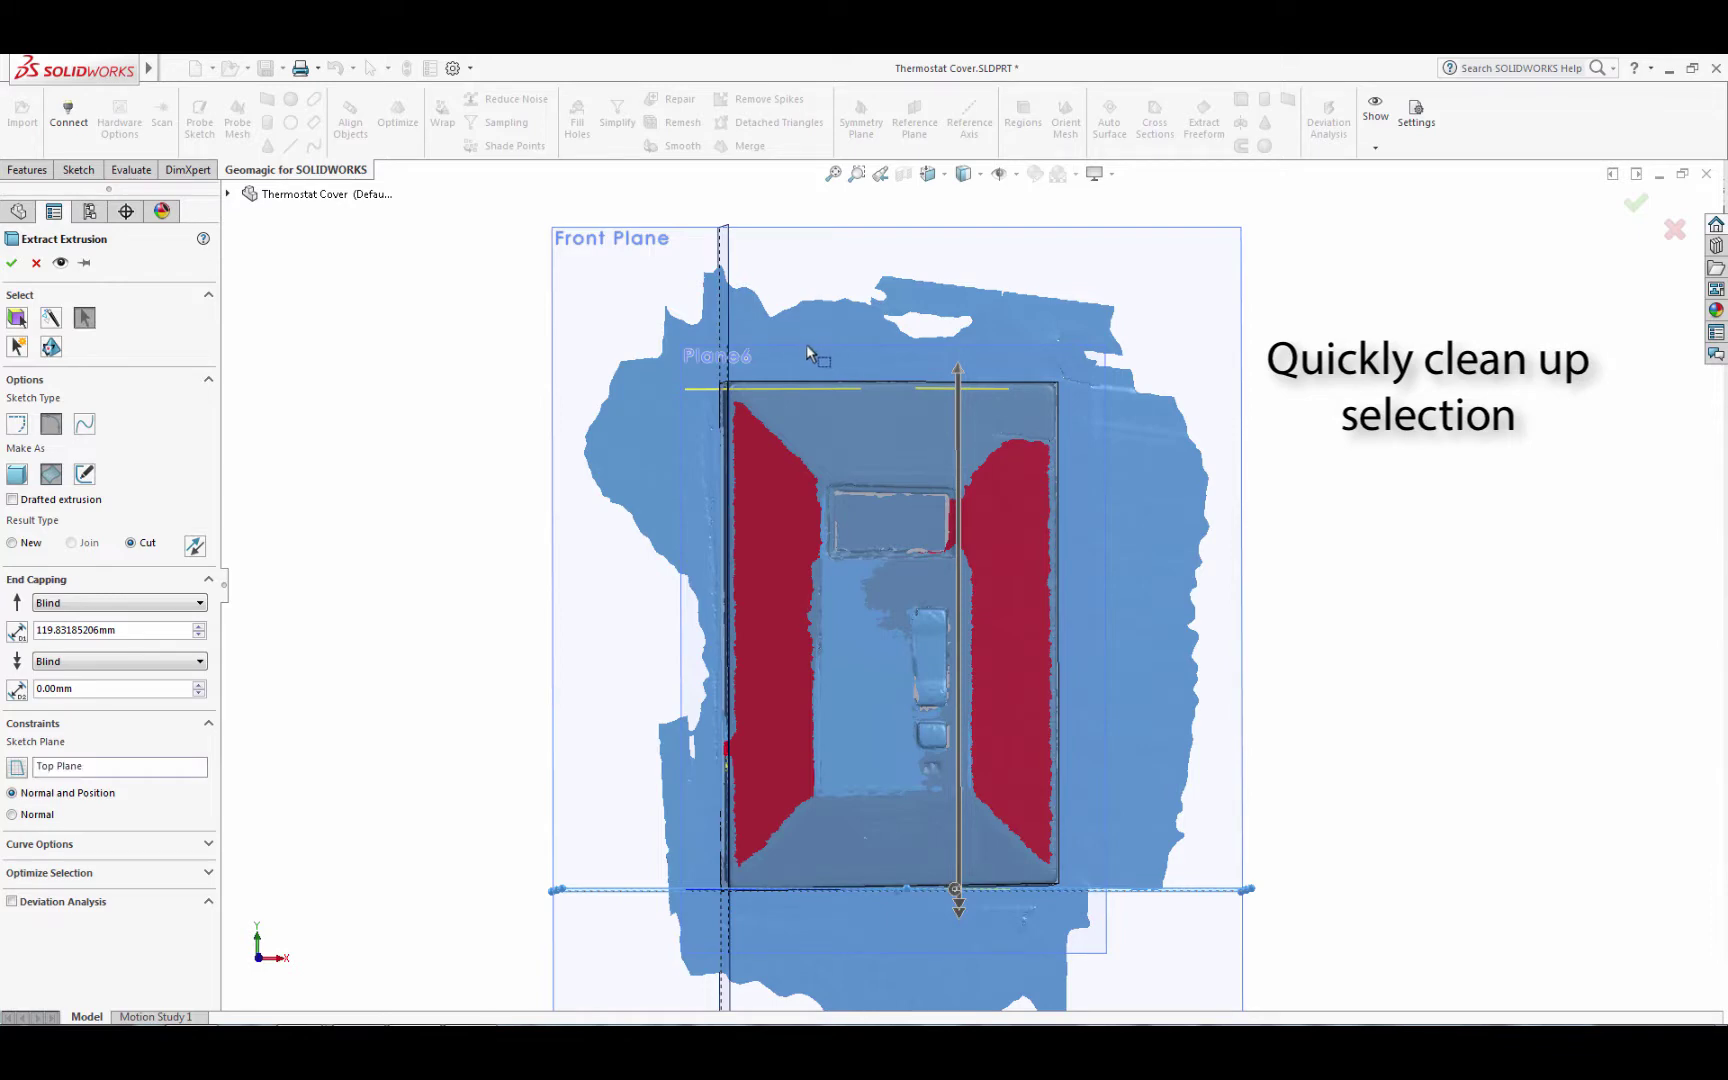
{"action": "left_click_drag", "start_coordinate": [953, 818], "coordinate": [954, 820], "text": "ctrl"}
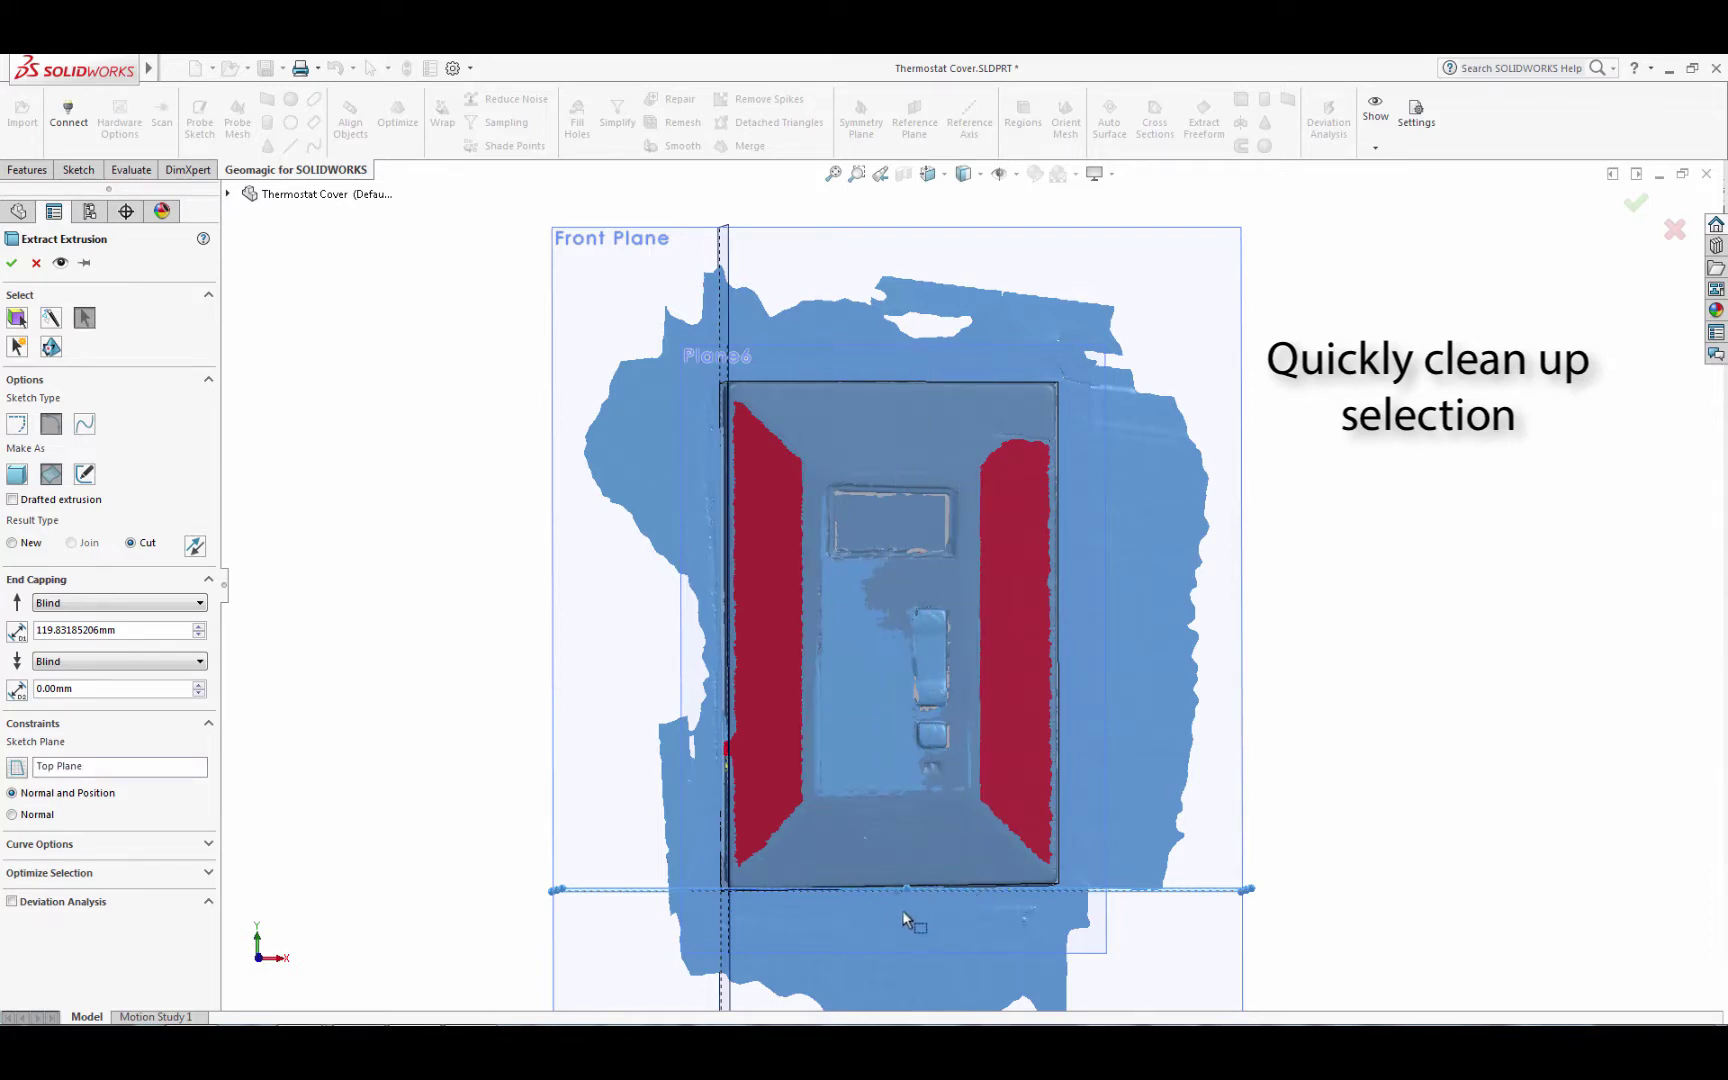
{"action": "mouse_move", "coordinate": [903, 918]}
{"action": "middle_mouse_down"}
{"action": "mouse_move", "coordinate": [900, 512]}
{"action": "mouse_move", "coordinate": [925, 560]}
{"action": "mouse_move", "coordinate": [909, 595]}
{"action": "mouse_move", "coordinate": [801, 617]}
{"action": "middle_mouse_up"}
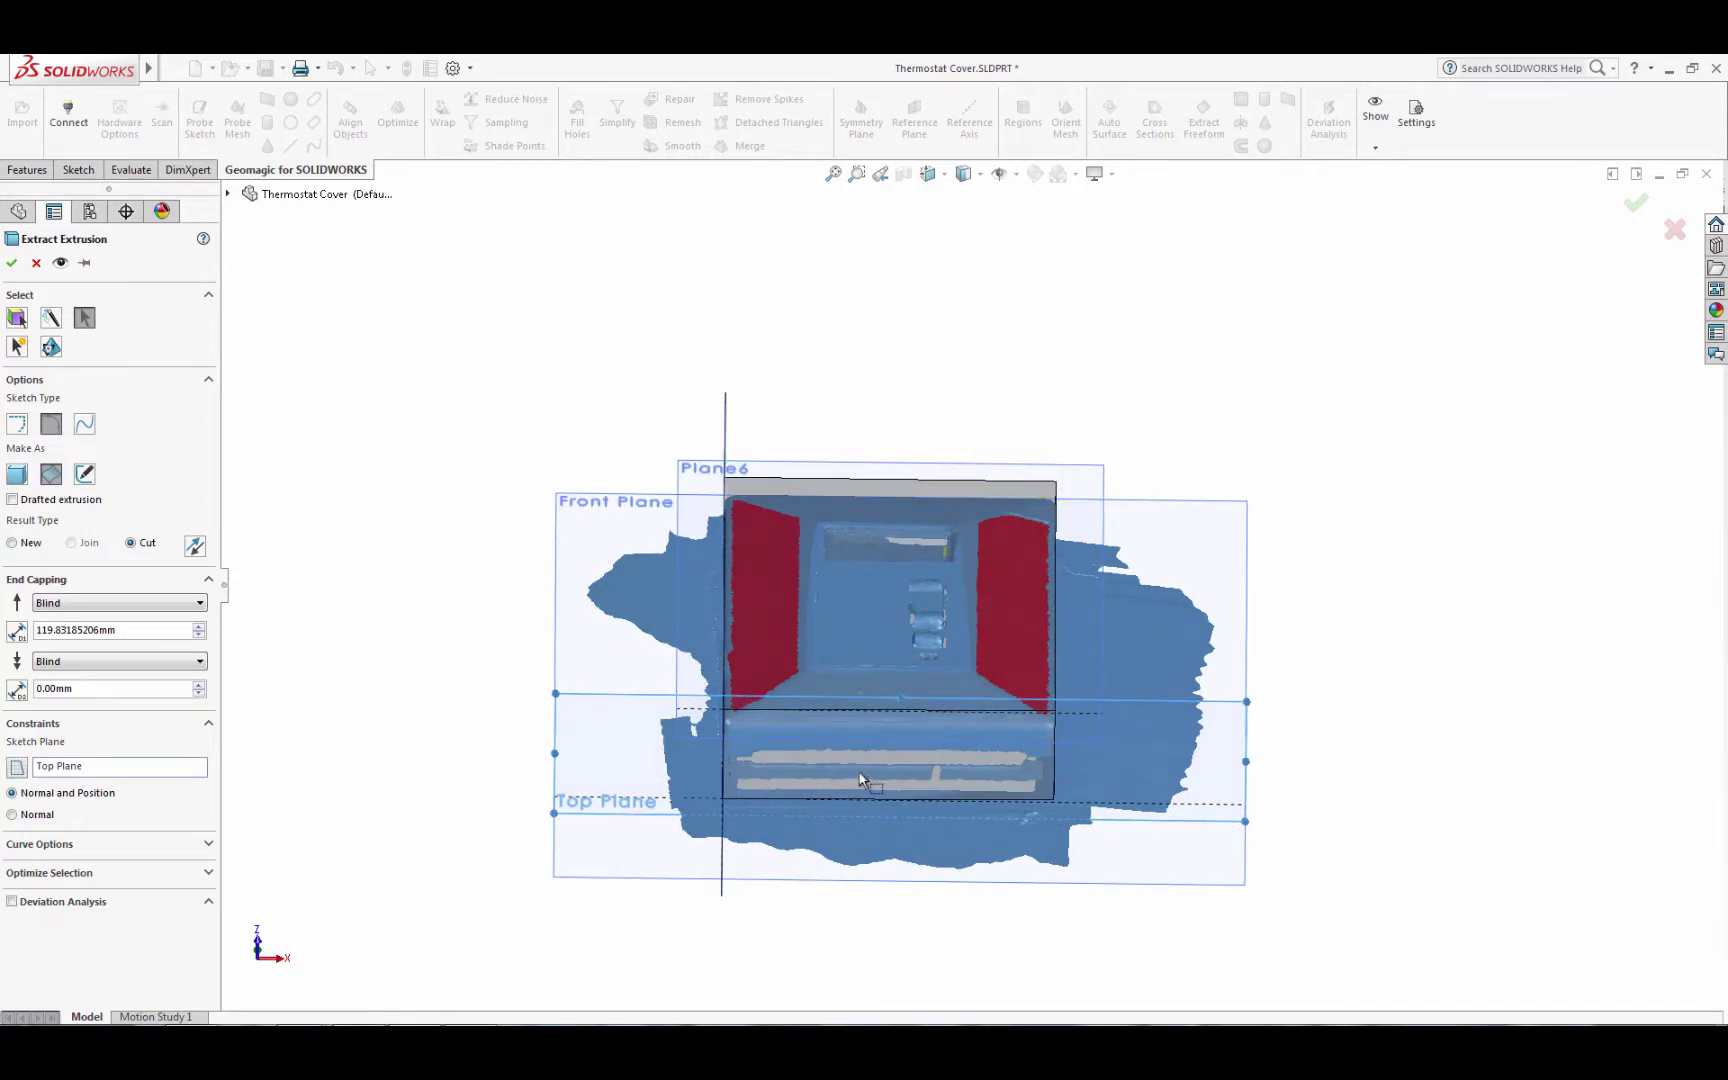
{"action": "mouse_move", "coordinate": [859, 780]}
{"action": "middle_mouse_down"}
{"action": "mouse_move", "coordinate": [886, 645]}
{"action": "mouse_move", "coordinate": [880, 765]}
{"action": "mouse_move", "coordinate": [1128, 800]}
{"action": "middle_mouse_up"}
{"action": "left_click_drag", "start_coordinate": [1128, 800], "coordinate": [1145, 848]}
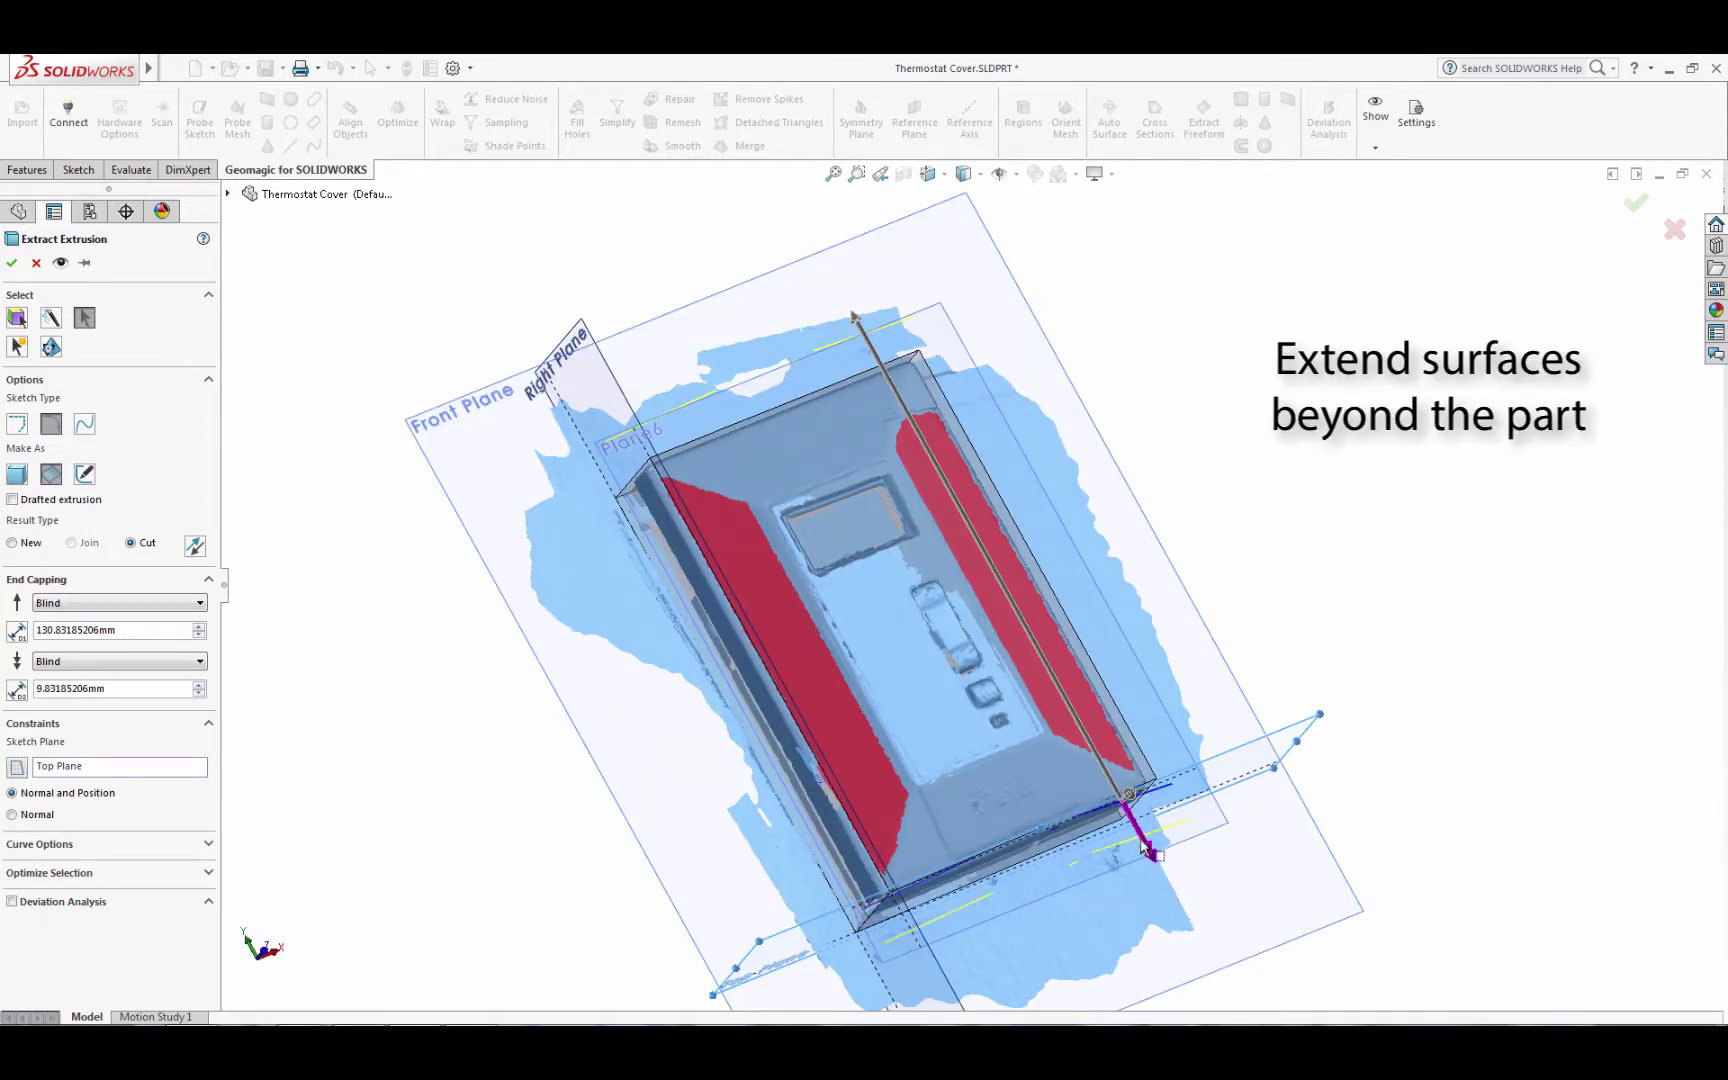
{"action": "left_click", "coordinate": [11, 263]}
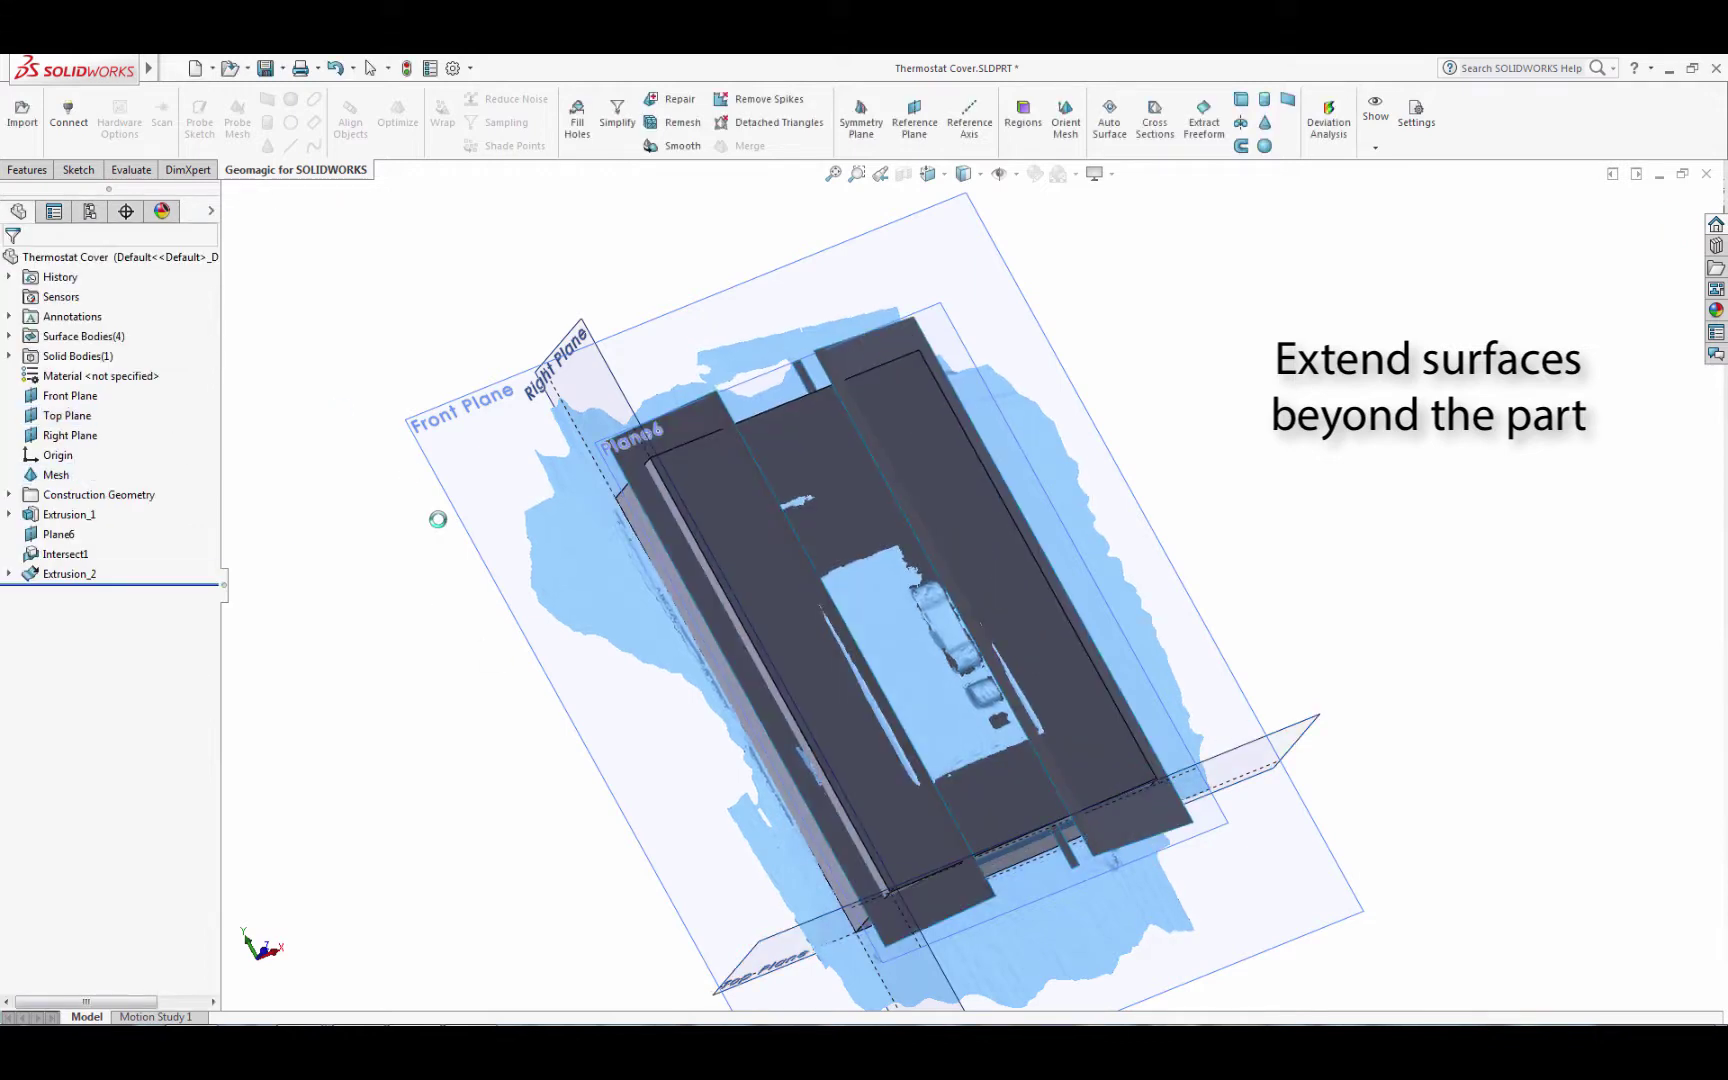
{"action": "mouse_move", "coordinate": [570, 741]}
{"action": "middle_mouse_down"}
{"action": "mouse_move", "coordinate": [532, 764]}
{"action": "mouse_move", "coordinate": [482, 740]}
{"action": "mouse_move", "coordinate": [501, 656]}
{"action": "middle_mouse_up"}
{"action": "mouse_move", "coordinate": [482, 745]}
{"action": "middle_mouse_down"}
{"action": "mouse_move", "coordinate": [617, 656]}
{"action": "mouse_move", "coordinate": [737, 660]}
{"action": "mouse_move", "coordinate": [800, 500]}
{"action": "middle_mouse_up"}
- Extract Extrusion_3 from the two end slopes on Right Plane, depths 87.87 mm and 9.87 mm
{"action": "left_click", "coordinate": [1250, 132]}
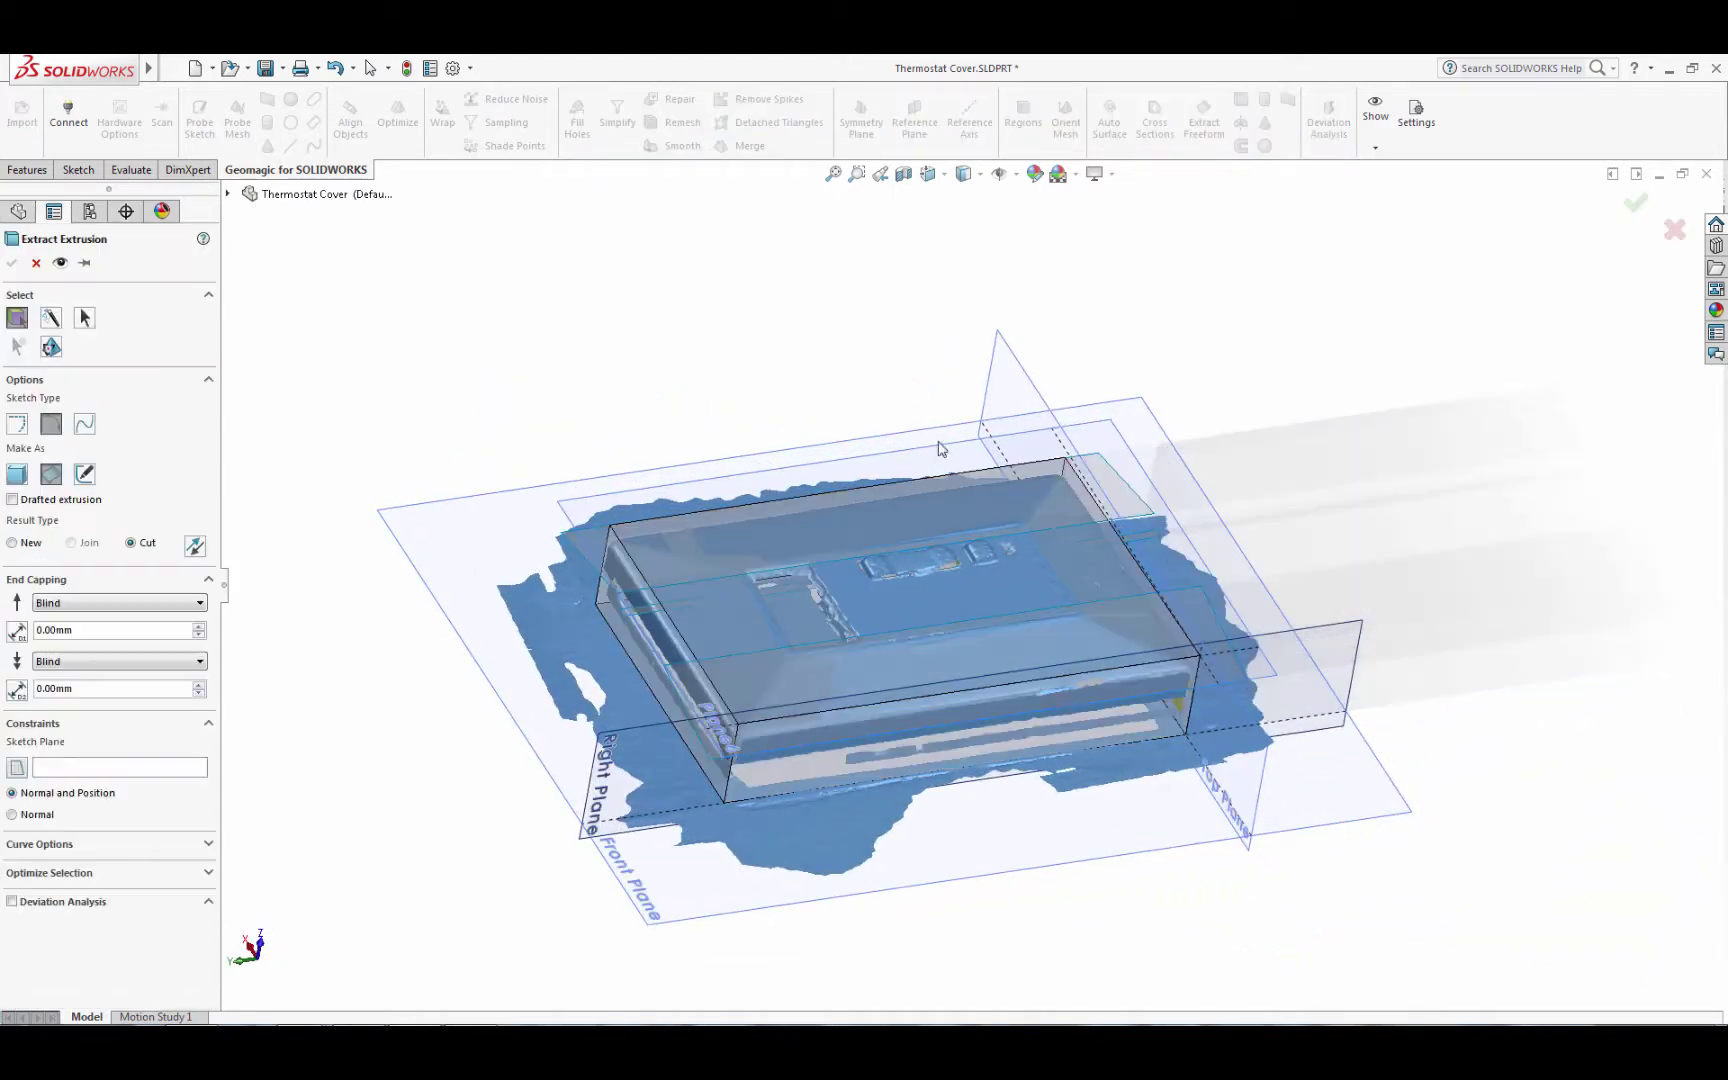
{"action": "left_click", "coordinate": [740, 610]}
{"action": "left_click", "coordinate": [1110, 625]}
{"action": "mouse_move", "coordinate": [1079, 641]}
{"action": "middle_mouse_down"}
{"action": "mouse_move", "coordinate": [848, 778]}
{"action": "mouse_move", "coordinate": [838, 805]}
{"action": "middle_mouse_up"}
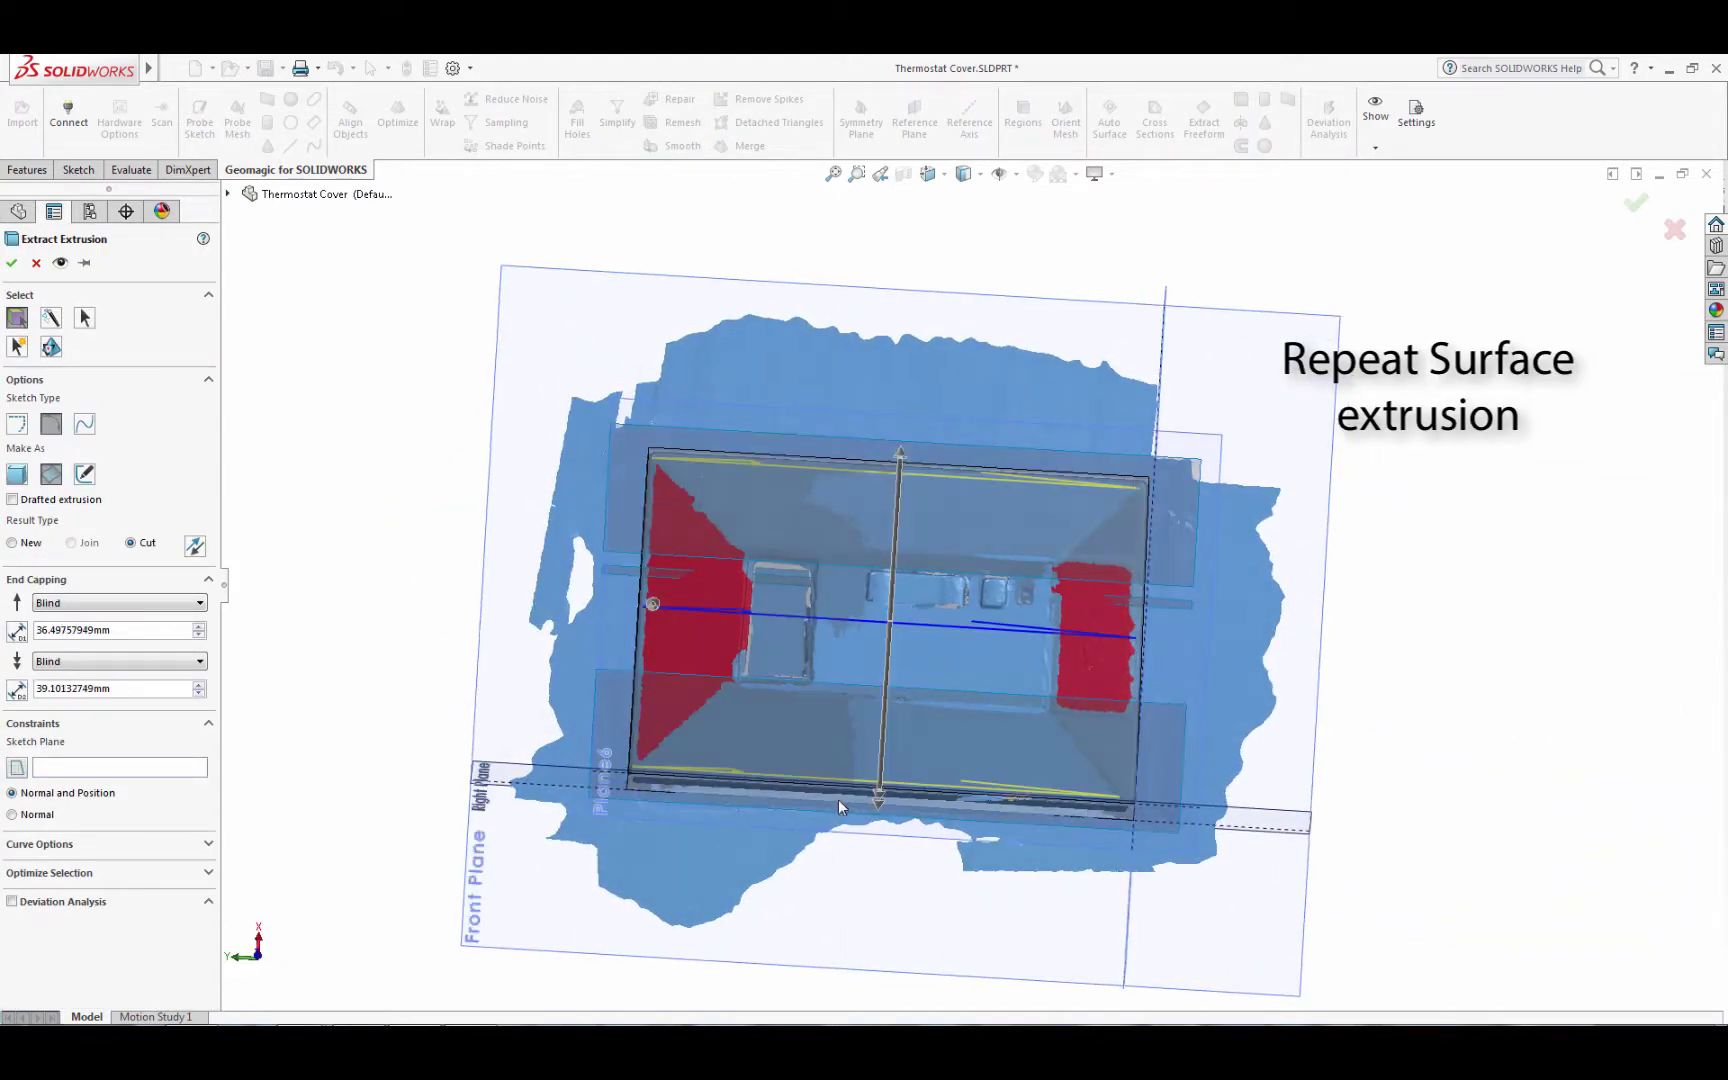
{"action": "key", "text": "ctrl+8"}
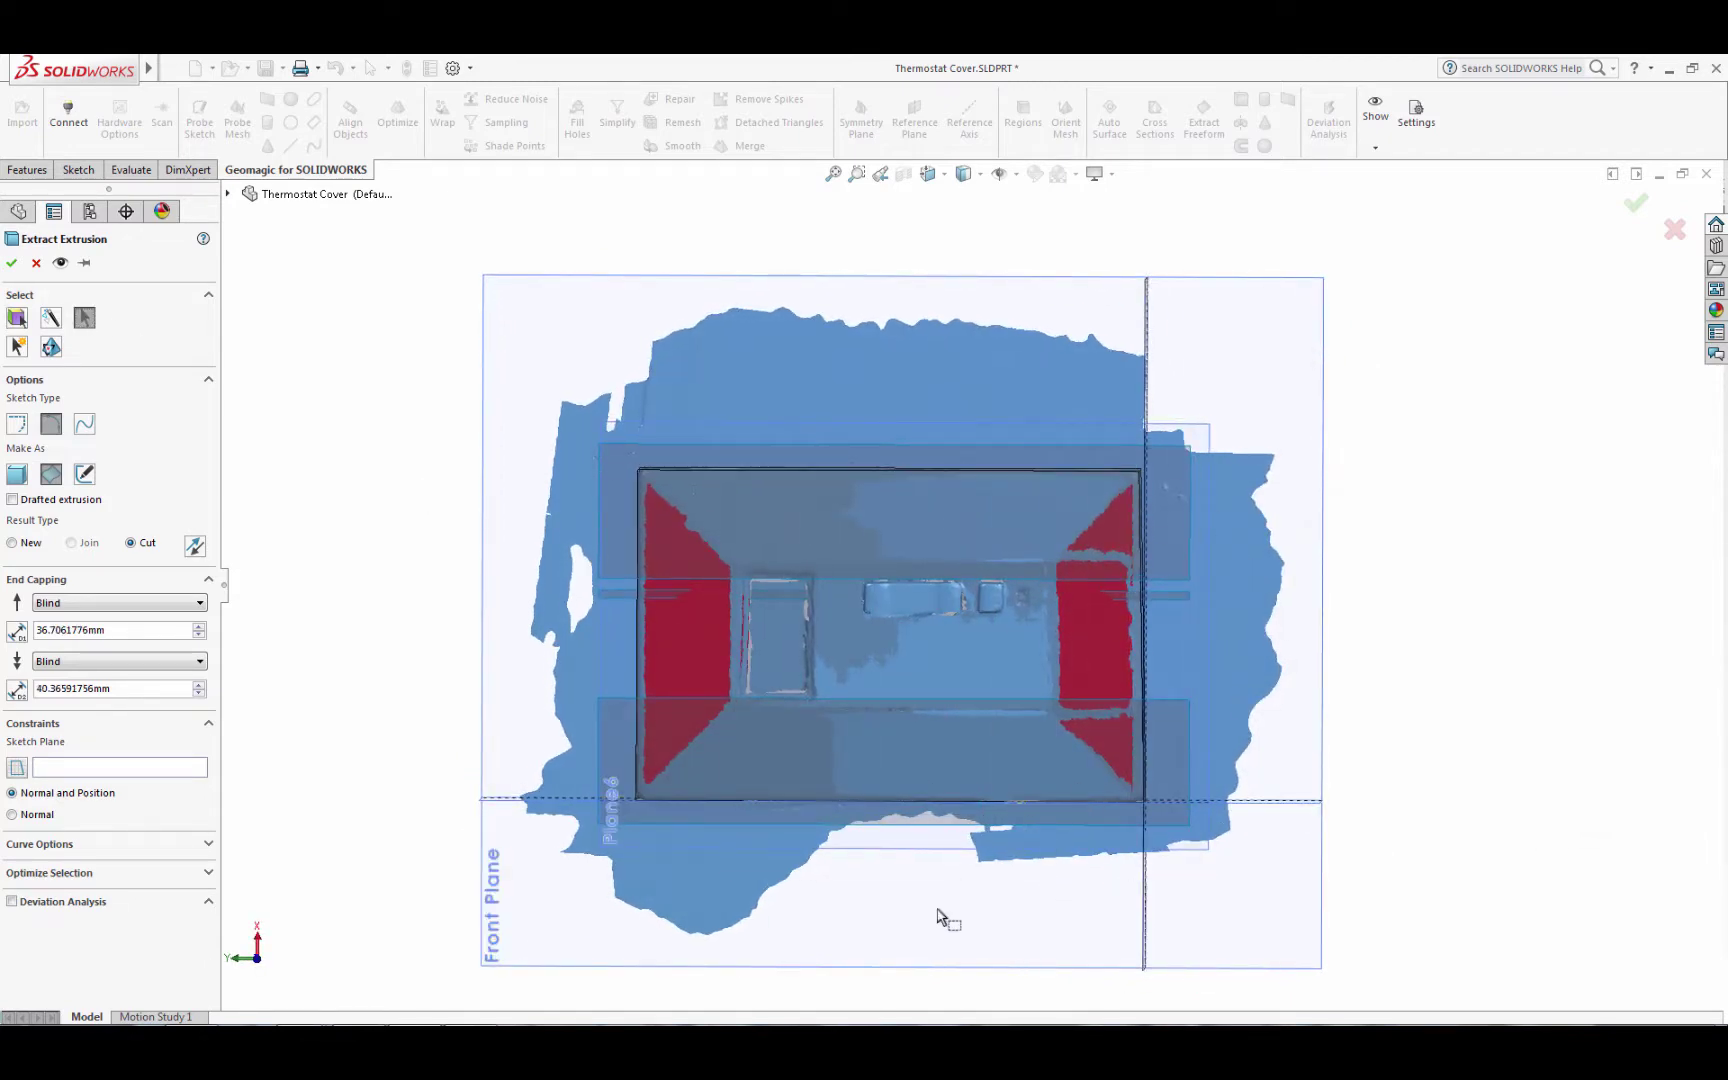
{"action": "left_click", "coordinate": [780, 800]}
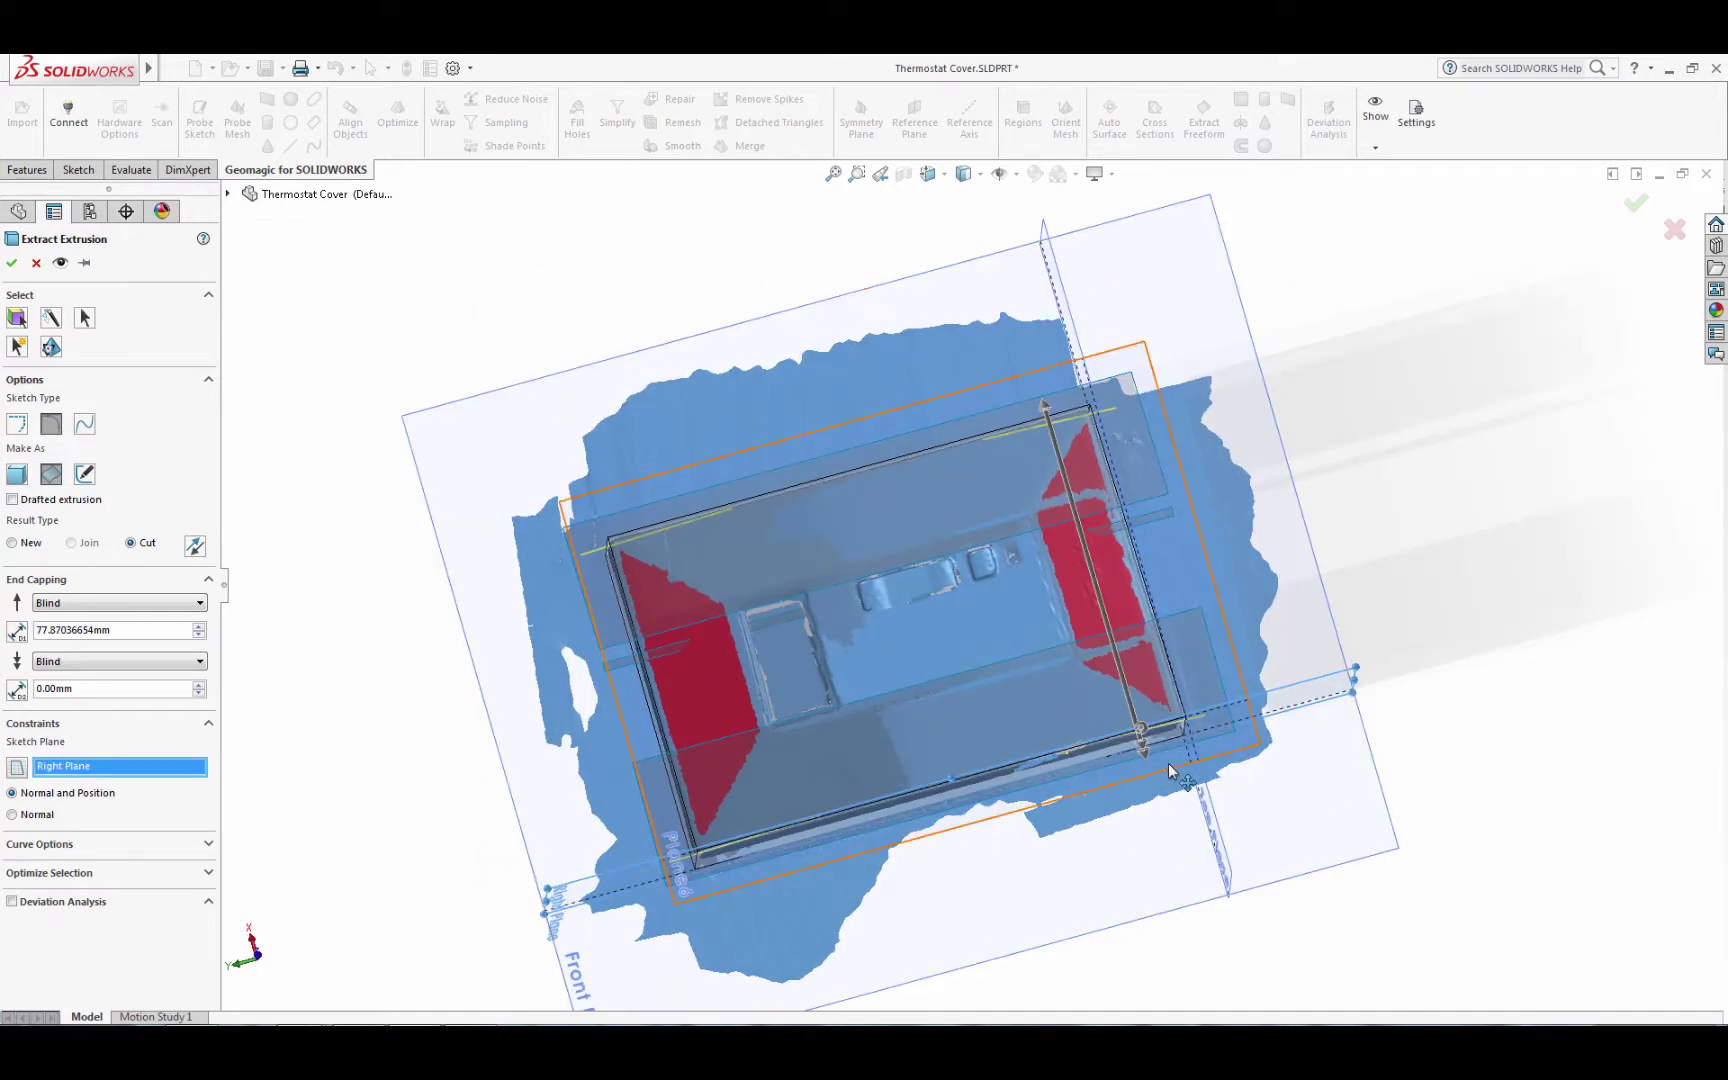
{"action": "left_click_drag", "start_coordinate": [1143, 748], "coordinate": [1152, 790]}
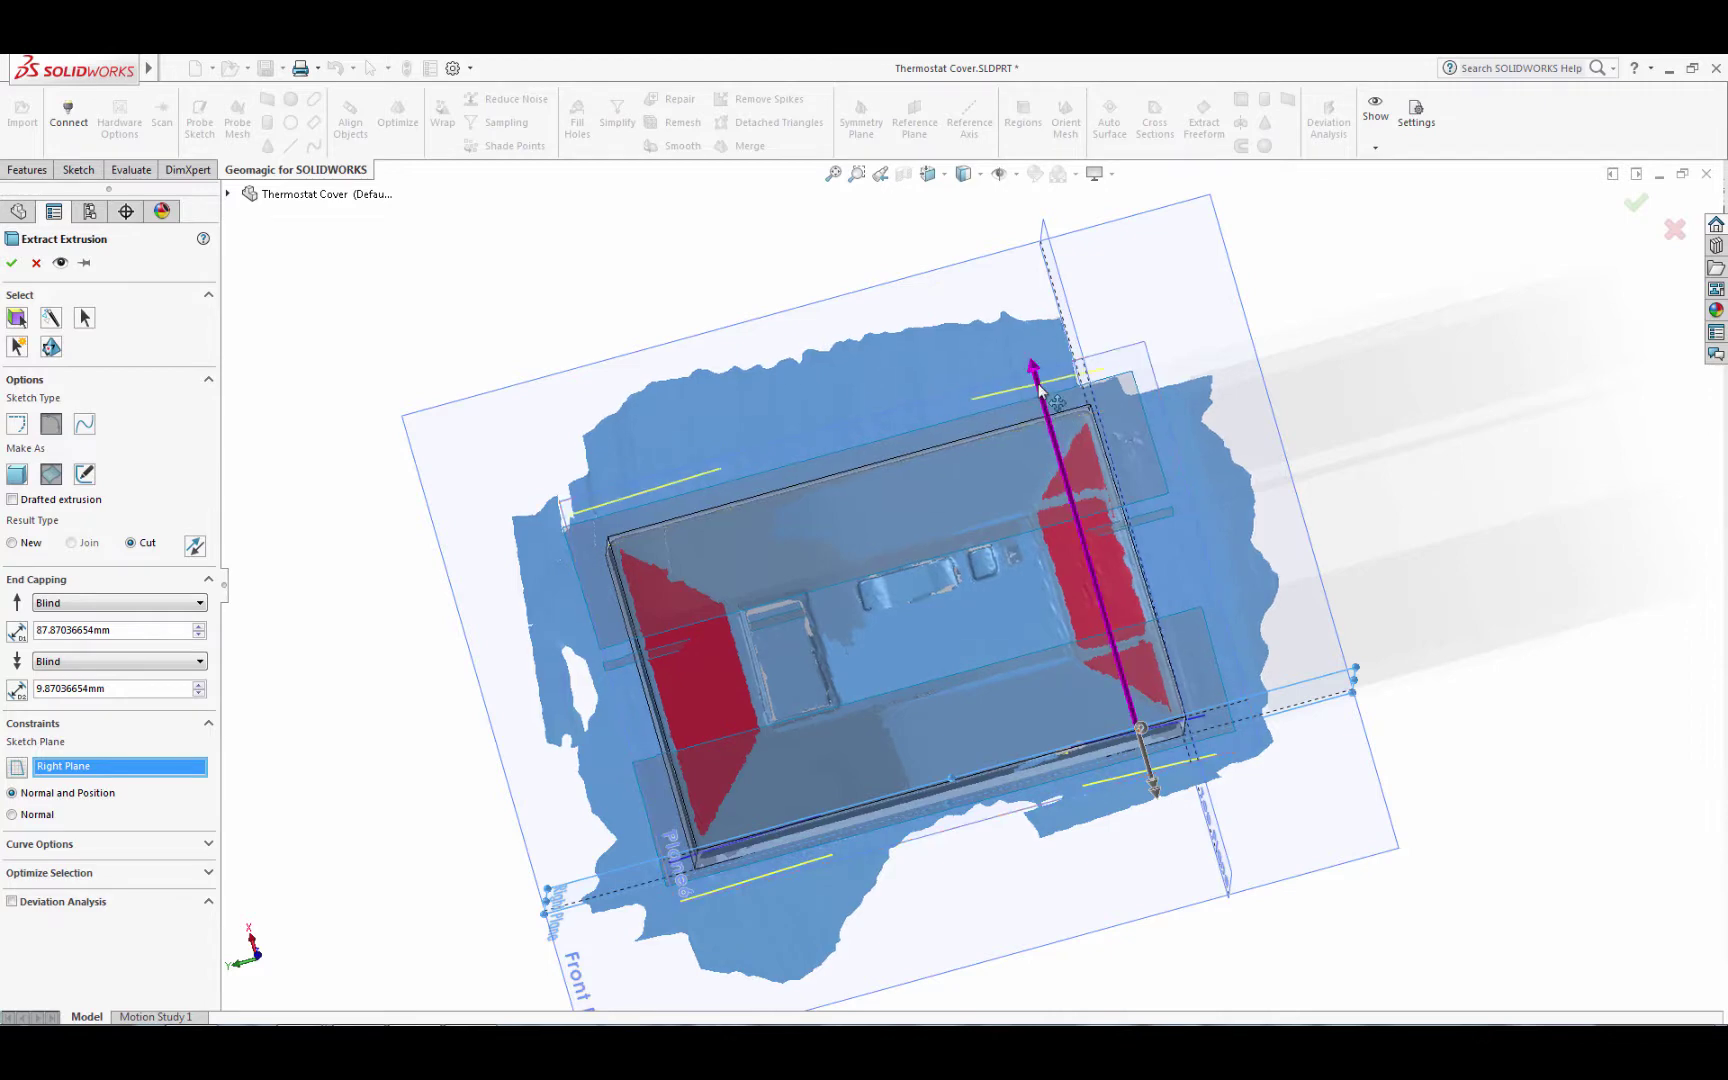
{"action": "left_click", "coordinate": [17, 267]}
{"action": "mouse_move", "coordinate": [497, 815]}
{"action": "middle_mouse_down"}
{"action": "mouse_move", "coordinate": [505, 617]}
{"action": "mouse_move", "coordinate": [449, 576]}
{"action": "mouse_move", "coordinate": [463, 590]}
{"action": "middle_mouse_up"}
{"action": "left_click", "coordinate": [26, 172]}
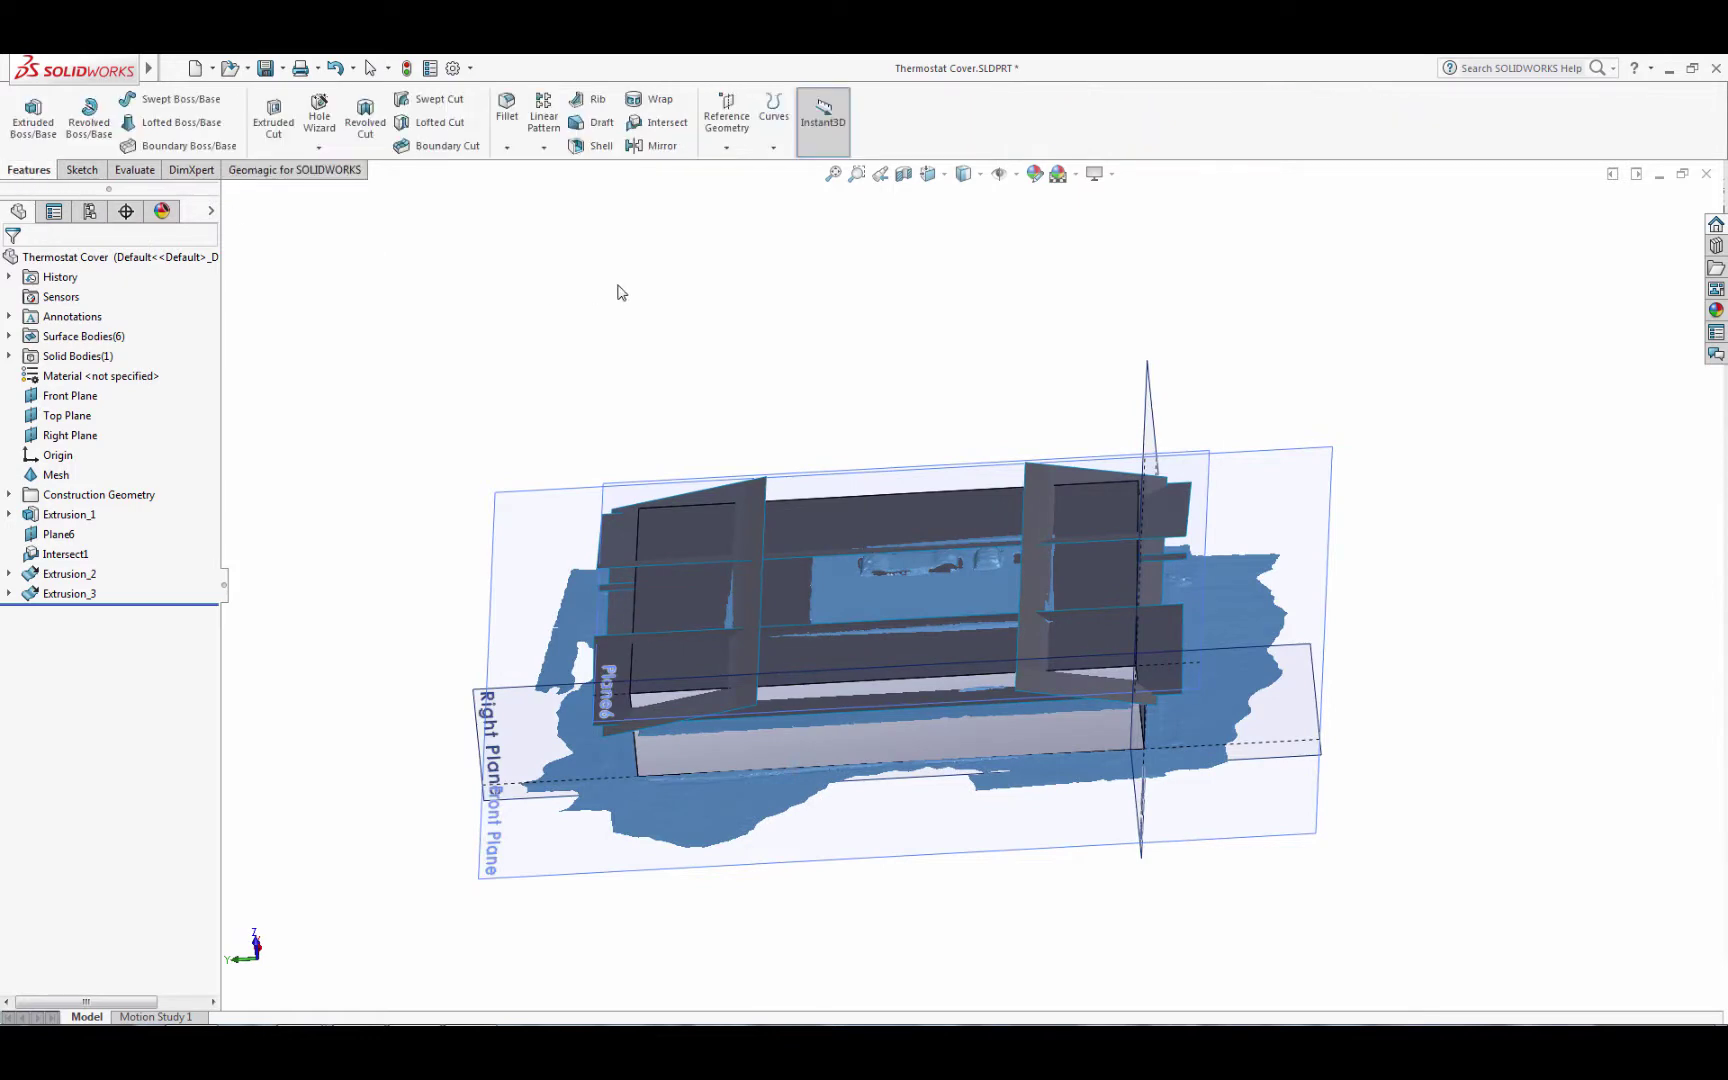
- Start an intersection of the four extruded side surfaces with Intersect1 and compute its regions
{"action": "left_click", "coordinate": [665, 122]}
{"action": "middle_click_drag", "start_coordinate": [863, 508], "coordinate": [752, 448]}
{"action": "left_click", "coordinate": [755, 452]}
{"action": "left_click", "coordinate": [890, 445]}
{"action": "left_click", "coordinate": [1037, 445]}
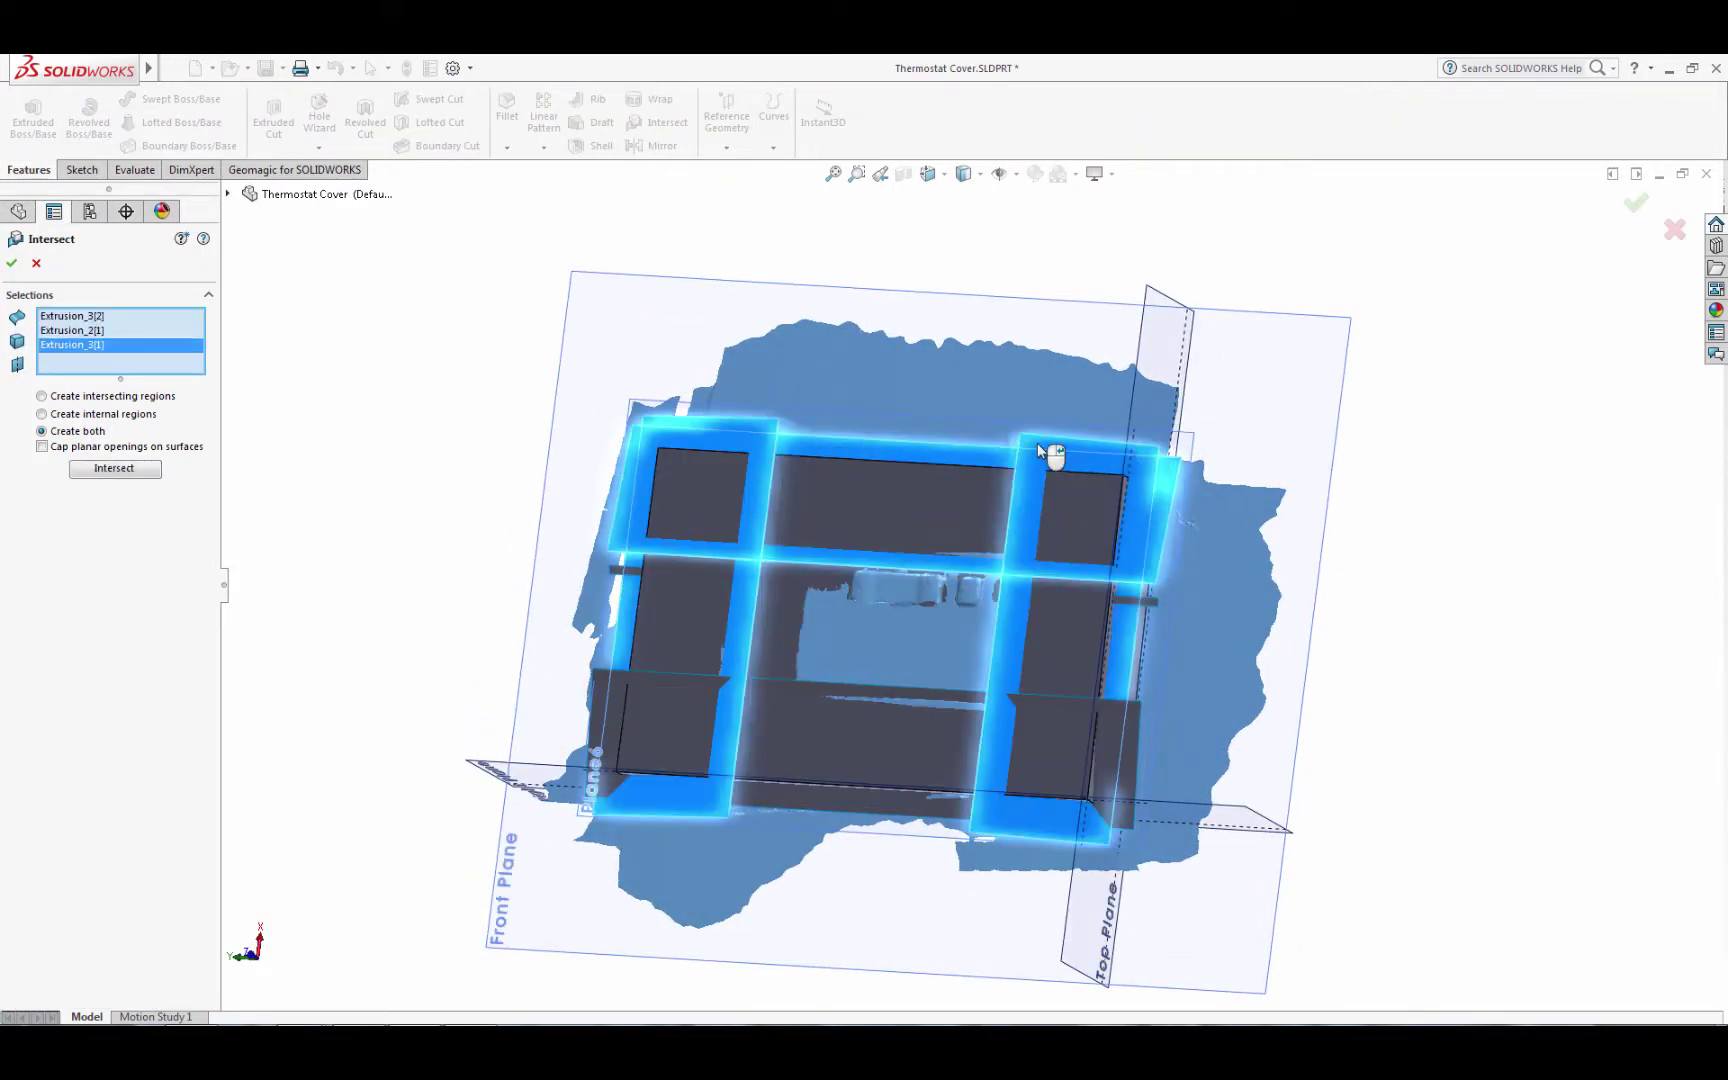
{"action": "left_click", "coordinate": [892, 799]}
{"action": "left_click", "coordinate": [892, 660]}
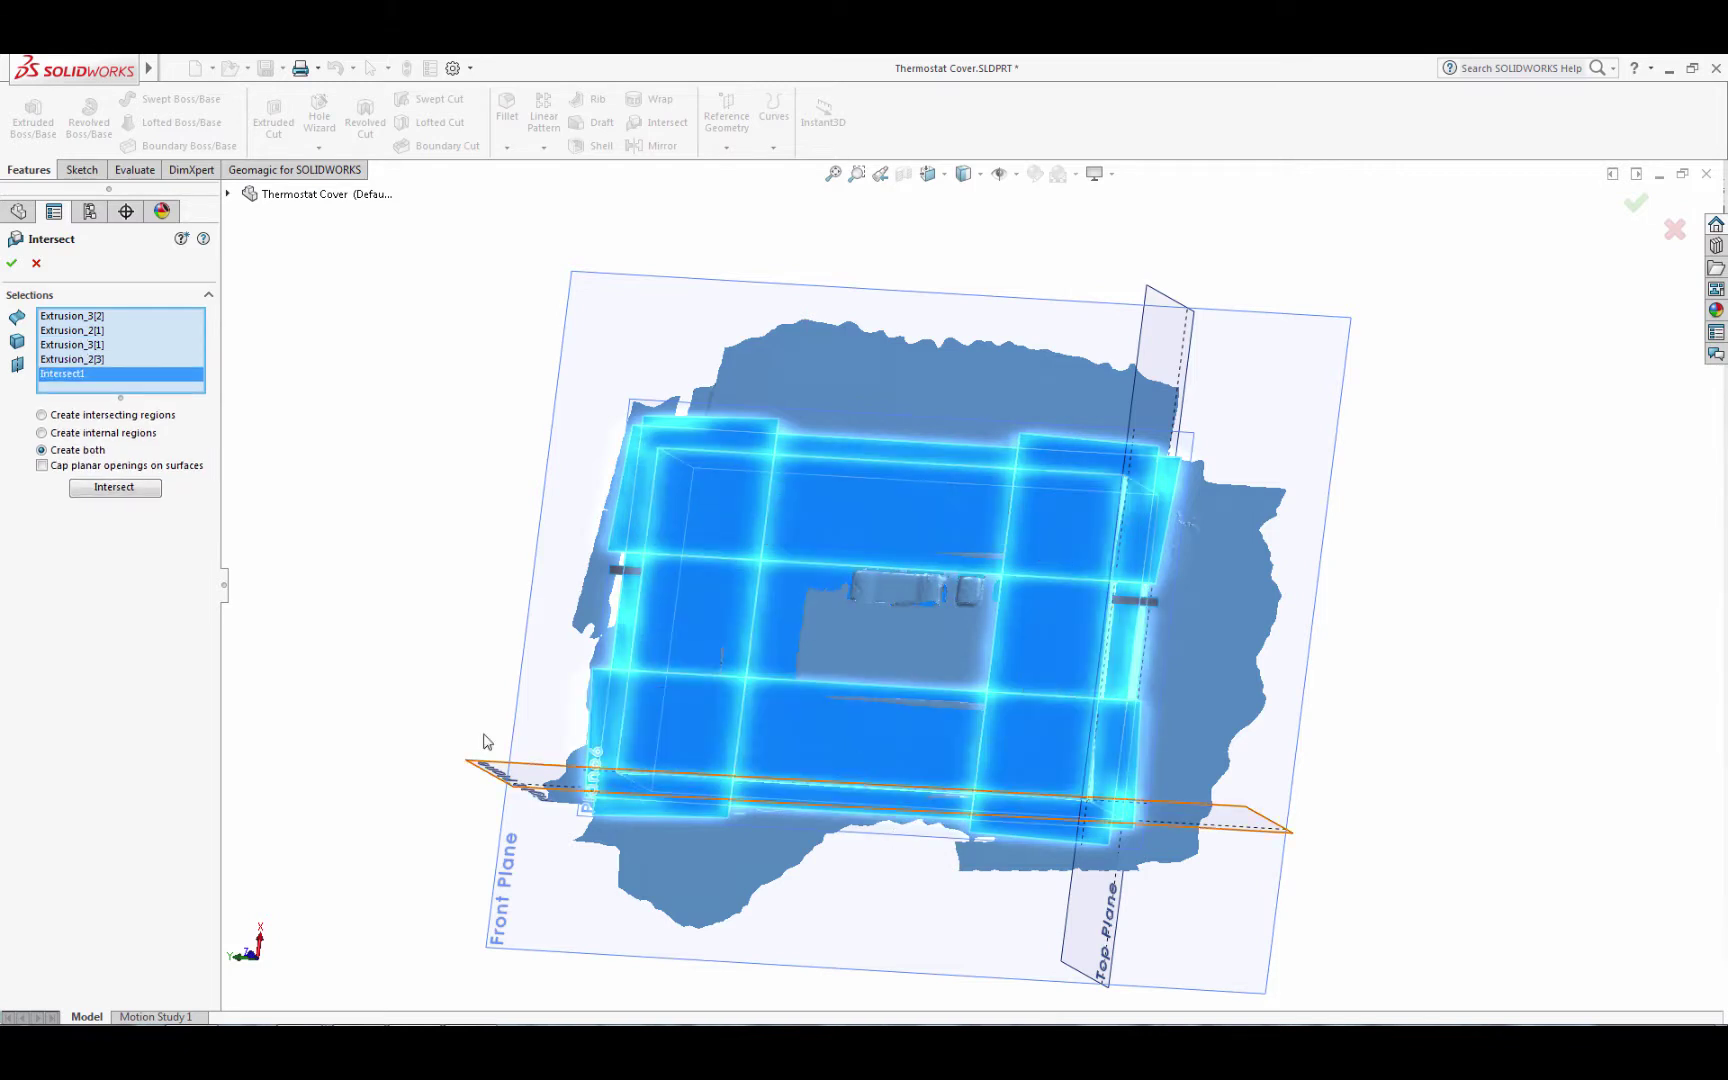
{"action": "left_click", "coordinate": [114, 490]}
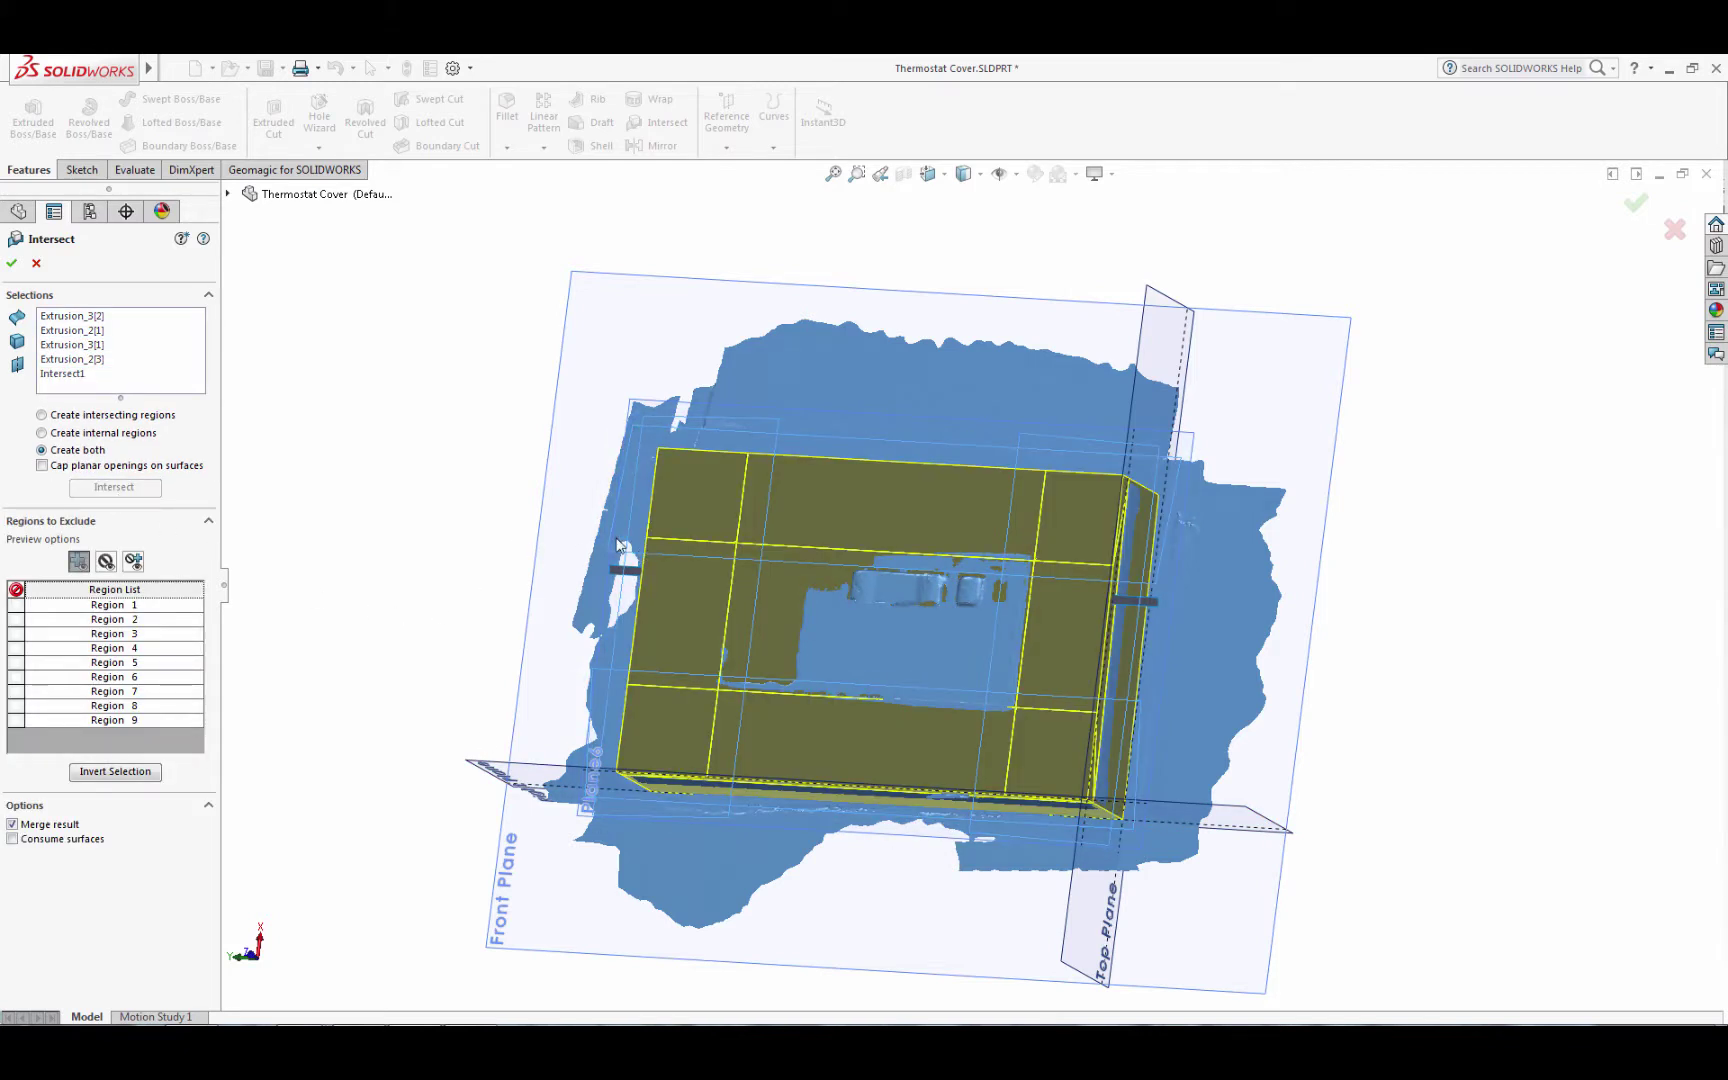
- Exclude the outer and corner regions, keep only Region 5, and finish Intersect2 as one solid
{"action": "left_click", "coordinate": [670, 600]}
{"action": "left_click", "coordinate": [760, 610]}
{"action": "left_click", "coordinate": [1085, 615]}
{"action": "left_click", "coordinate": [987, 529]}
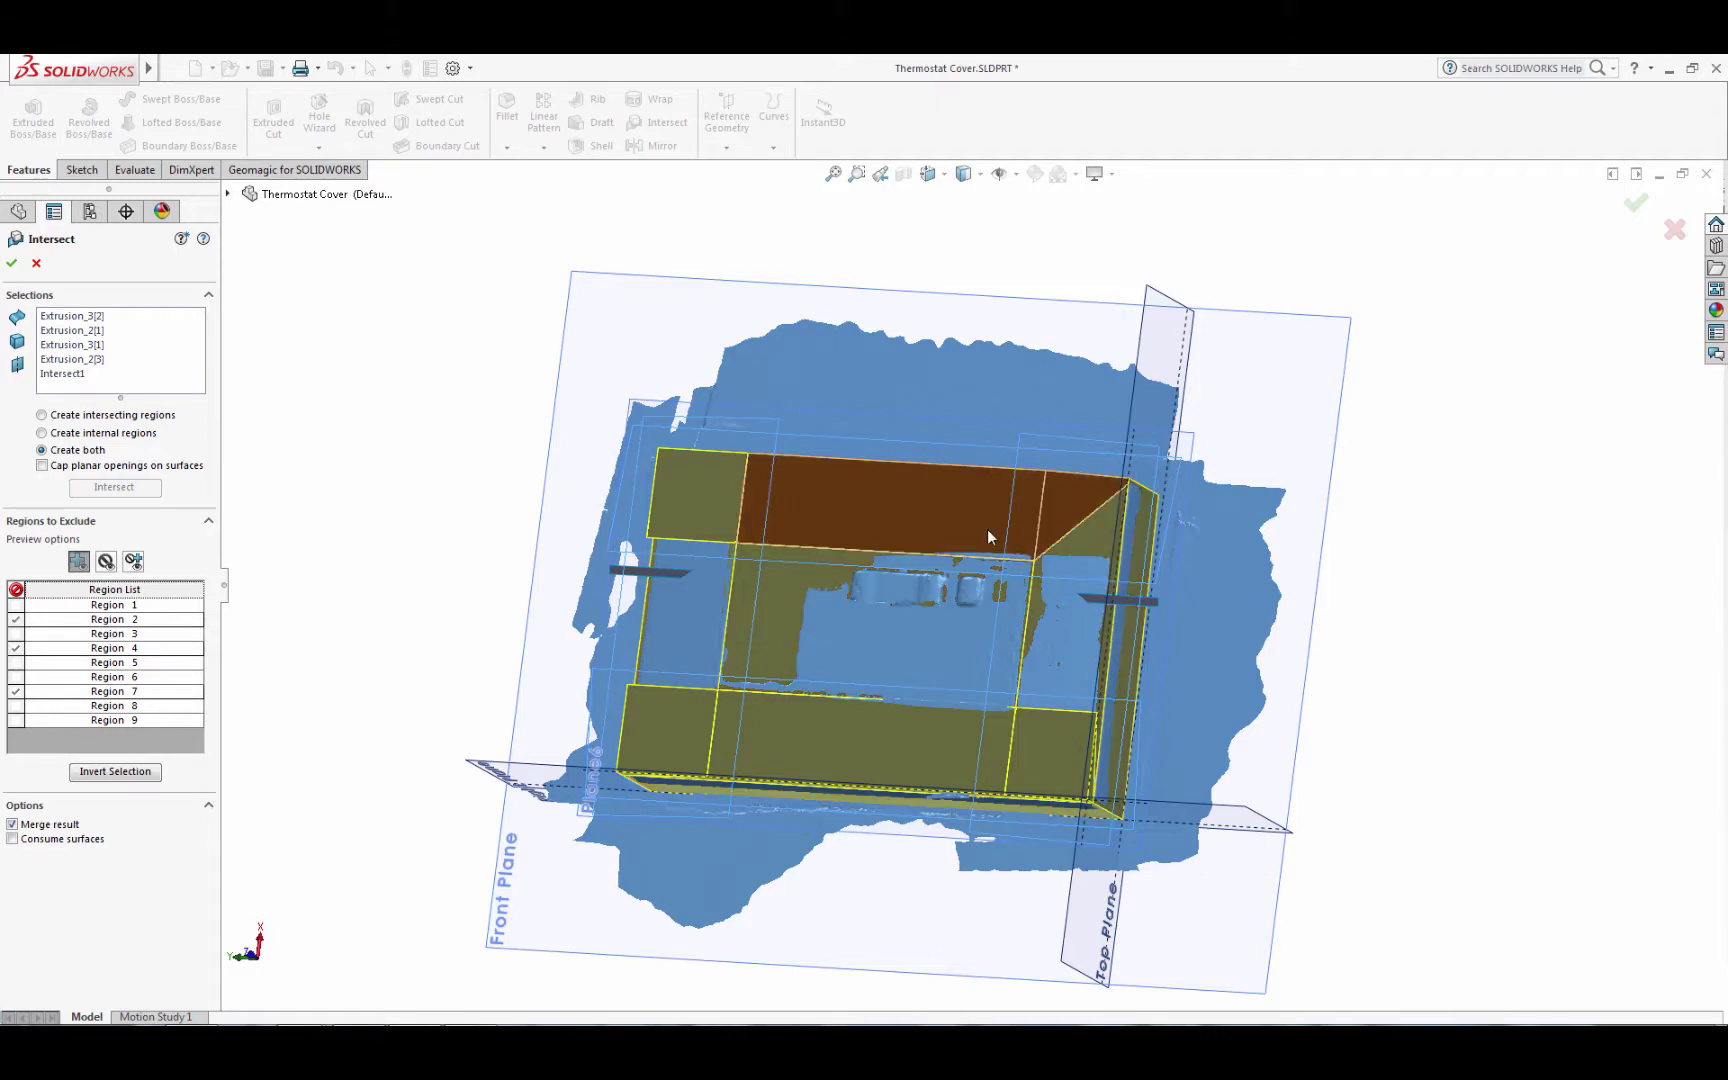
{"action": "left_click", "coordinate": [720, 510]}
{"action": "left_click", "coordinate": [687, 736]}
{"action": "left_click", "coordinate": [1058, 736]}
{"action": "left_click", "coordinate": [1080, 520]}
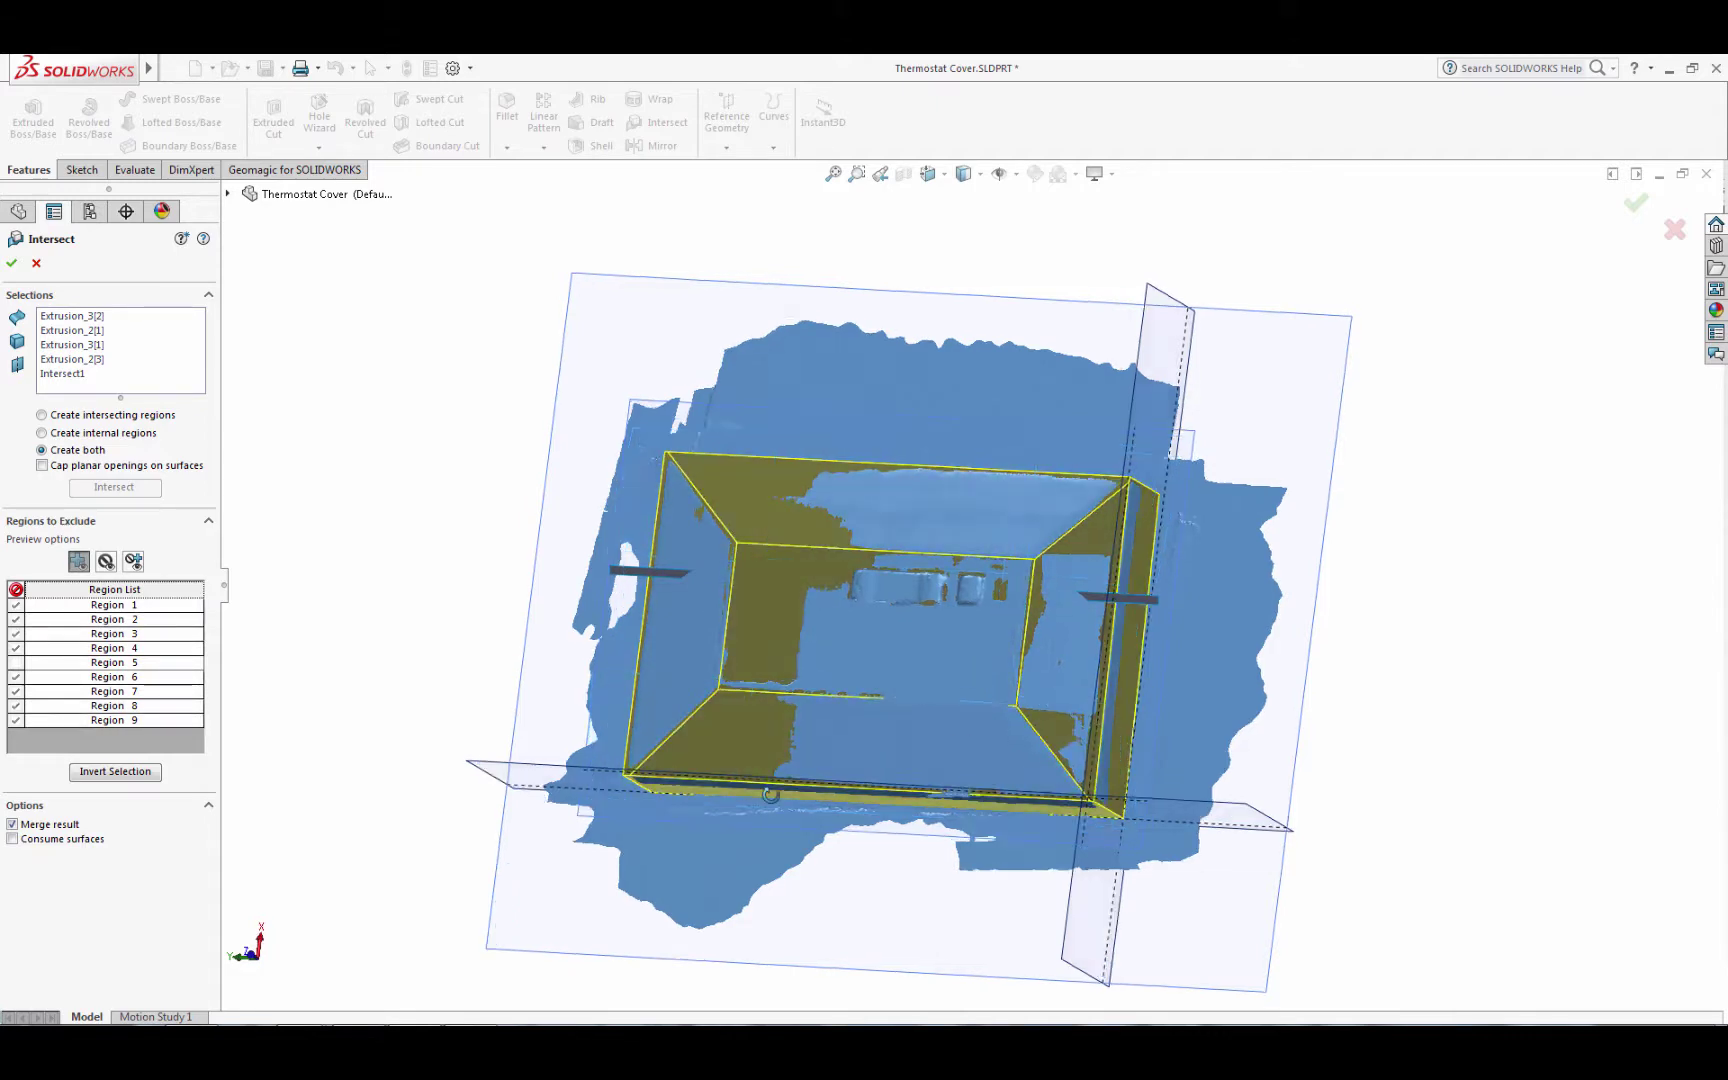
{"action": "mouse_move", "coordinate": [1080, 520]}
{"action": "middle_mouse_down"}
{"action": "mouse_move", "coordinate": [871, 490]}
{"action": "mouse_move", "coordinate": [560, 520]}
{"action": "middle_mouse_up"}
{"action": "key", "text": "Return"}
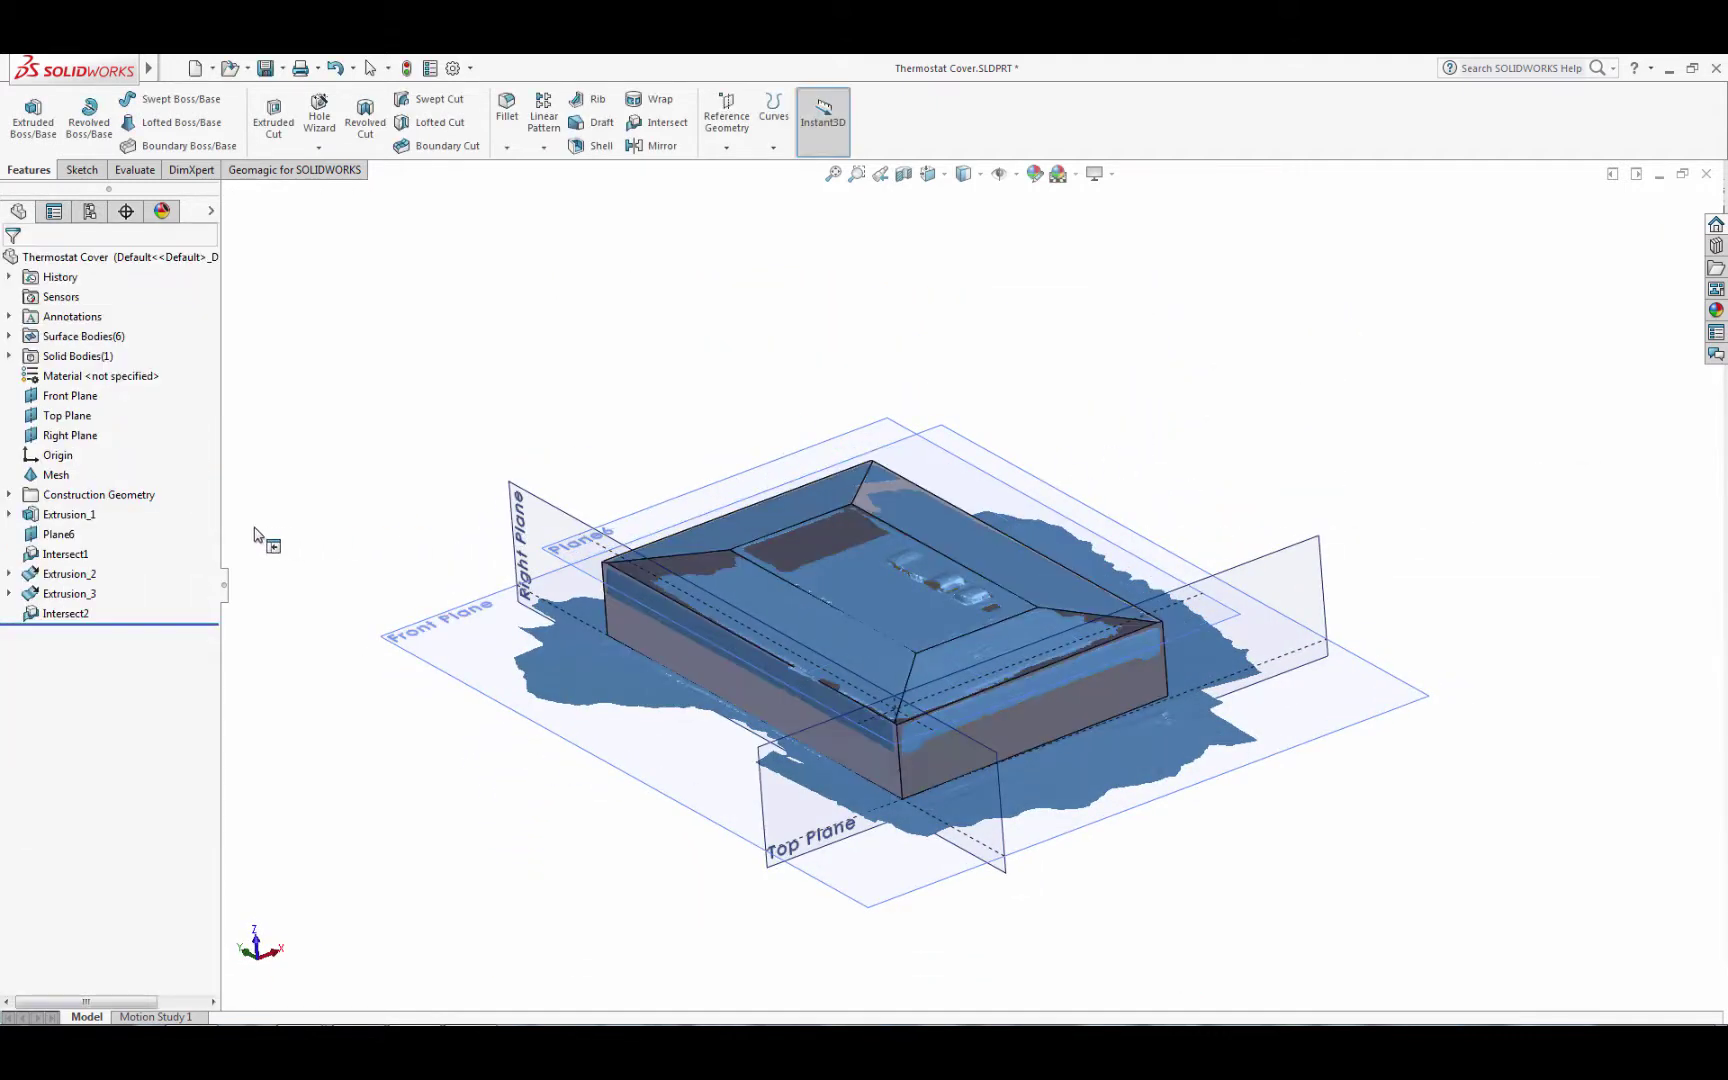
- Hide the reference planes and look down into the cover
{"action": "right_click", "coordinate": [60, 533]}
{"action": "left_click", "coordinate": [94, 500]}
{"action": "mouse_move", "coordinate": [579, 795]}
{"action": "middle_mouse_down"}
{"action": "mouse_move", "coordinate": [625, 806]}
{"action": "mouse_move", "coordinate": [482, 752]}
{"action": "mouse_move", "coordinate": [469, 826]}
{"action": "mouse_move", "coordinate": [540, 814]}
{"action": "mouse_move", "coordinate": [501, 760]}
{"action": "mouse_move", "coordinate": [521, 745]}
{"action": "middle_mouse_up"}
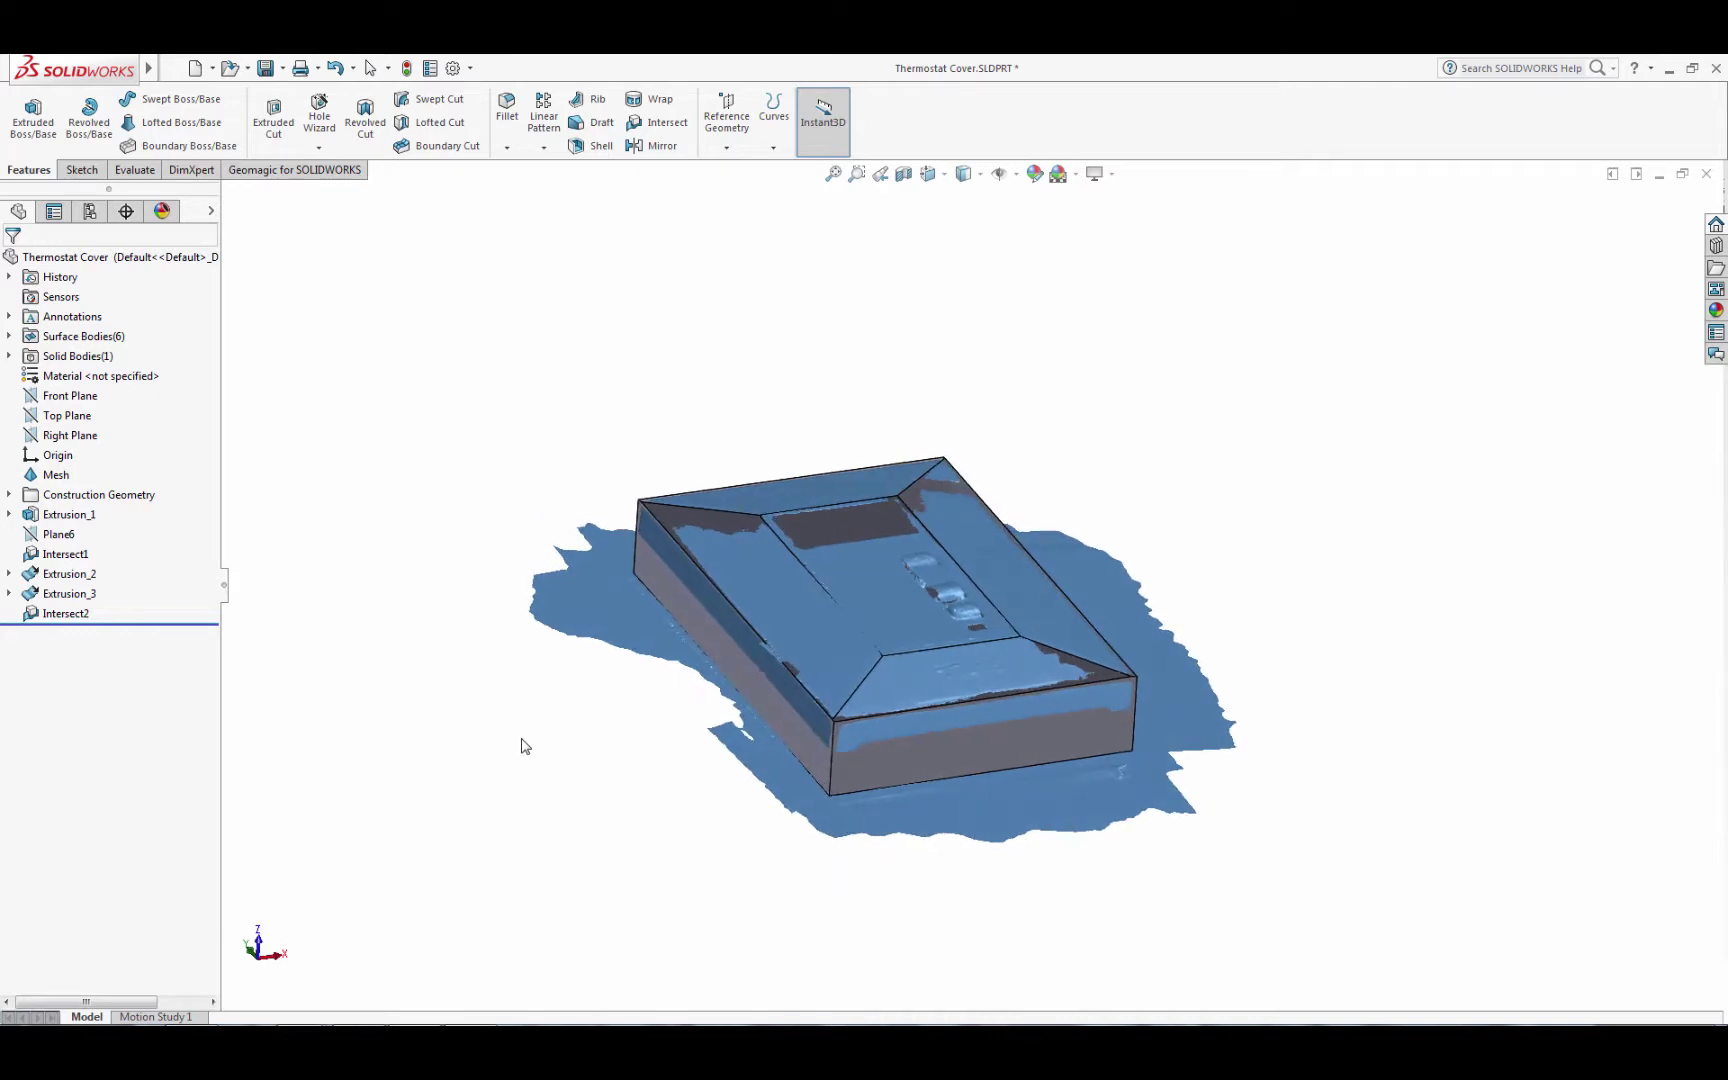
- Preview the Geomagic deviation of the Mesh against Intersect2 with ±0.30 mm tolerance, then close it
{"action": "left_click", "coordinate": [257, 169]}
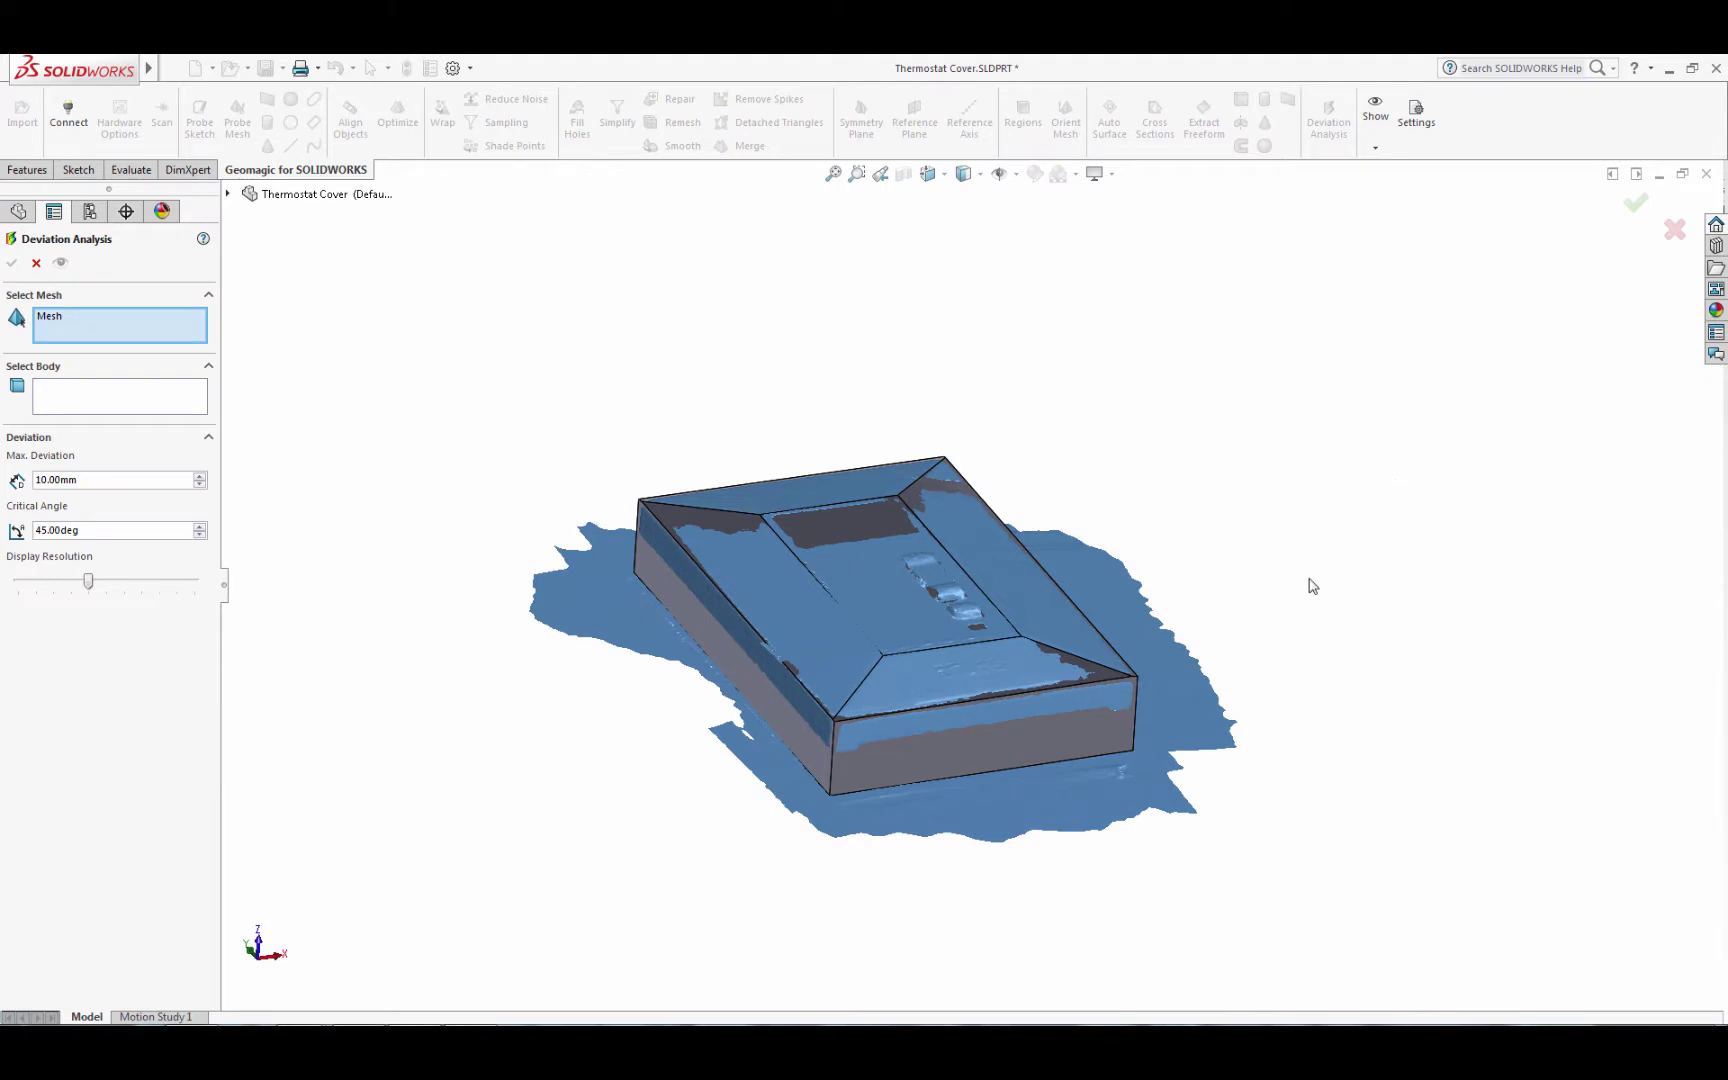
{"action": "left_click", "coordinate": [168, 405]}
{"action": "left_click", "coordinate": [760, 585]}
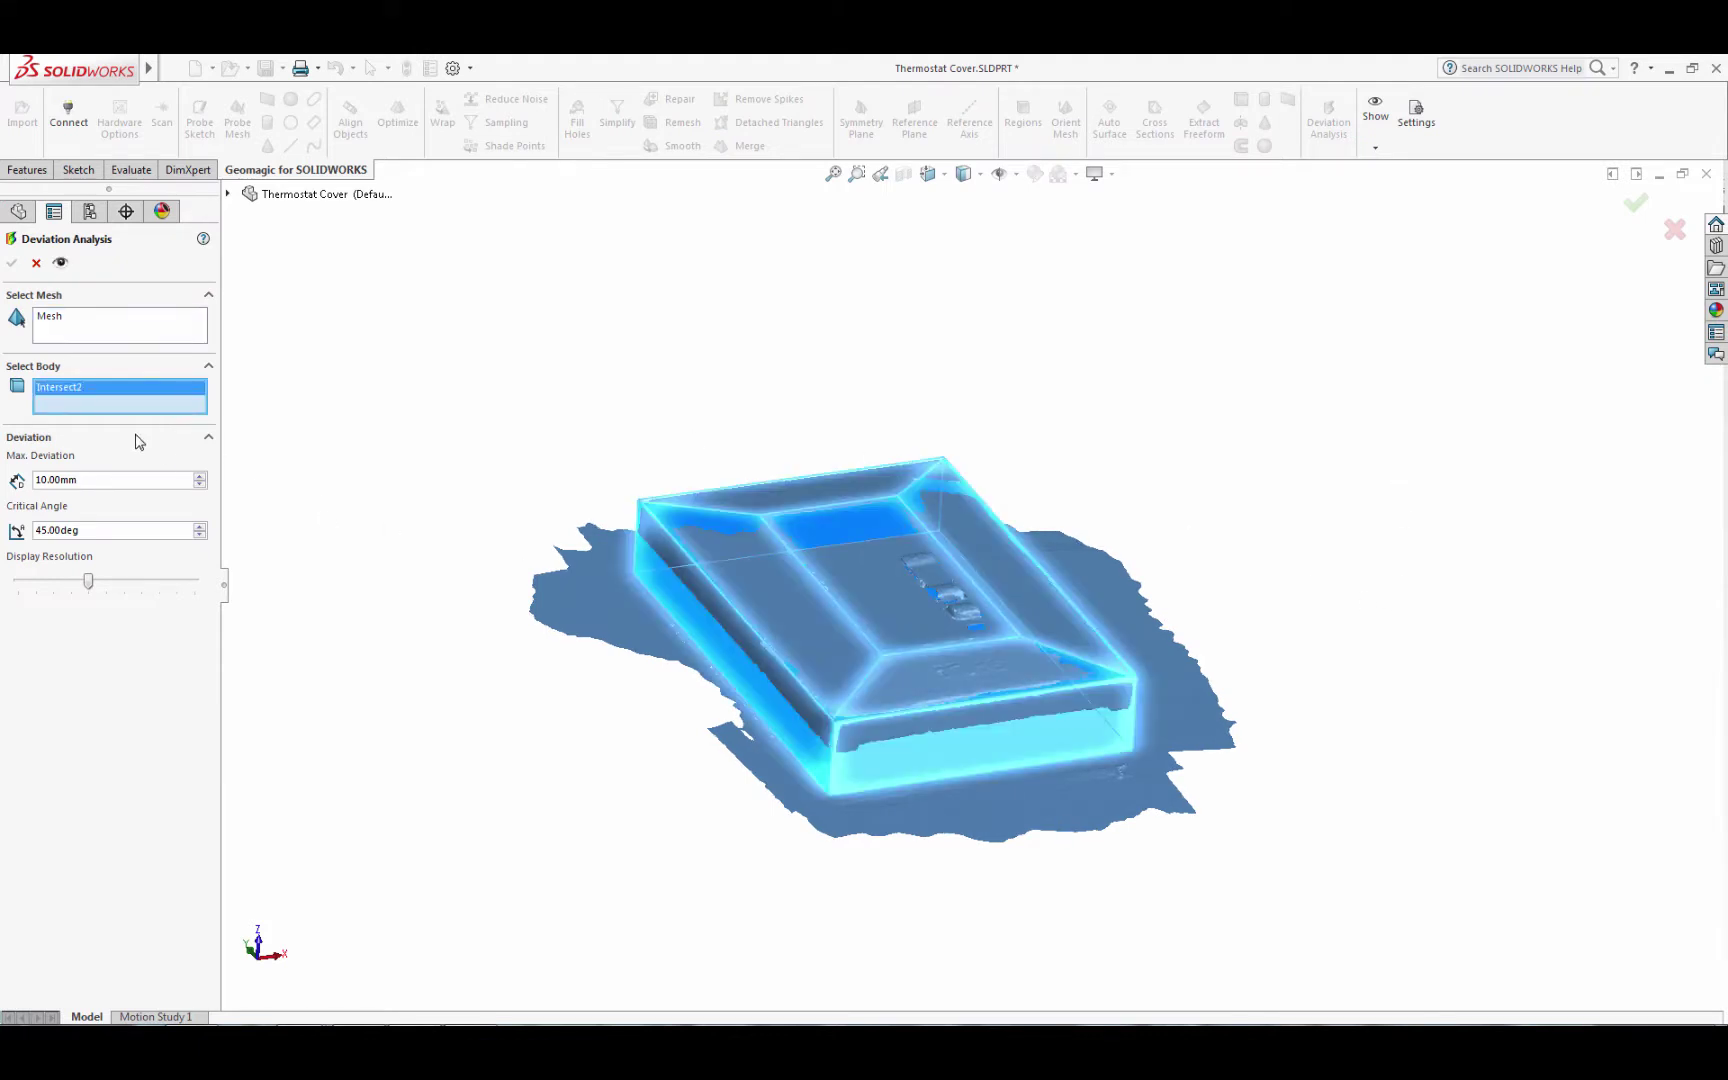
{"action": "left_click", "coordinate": [59, 264]}
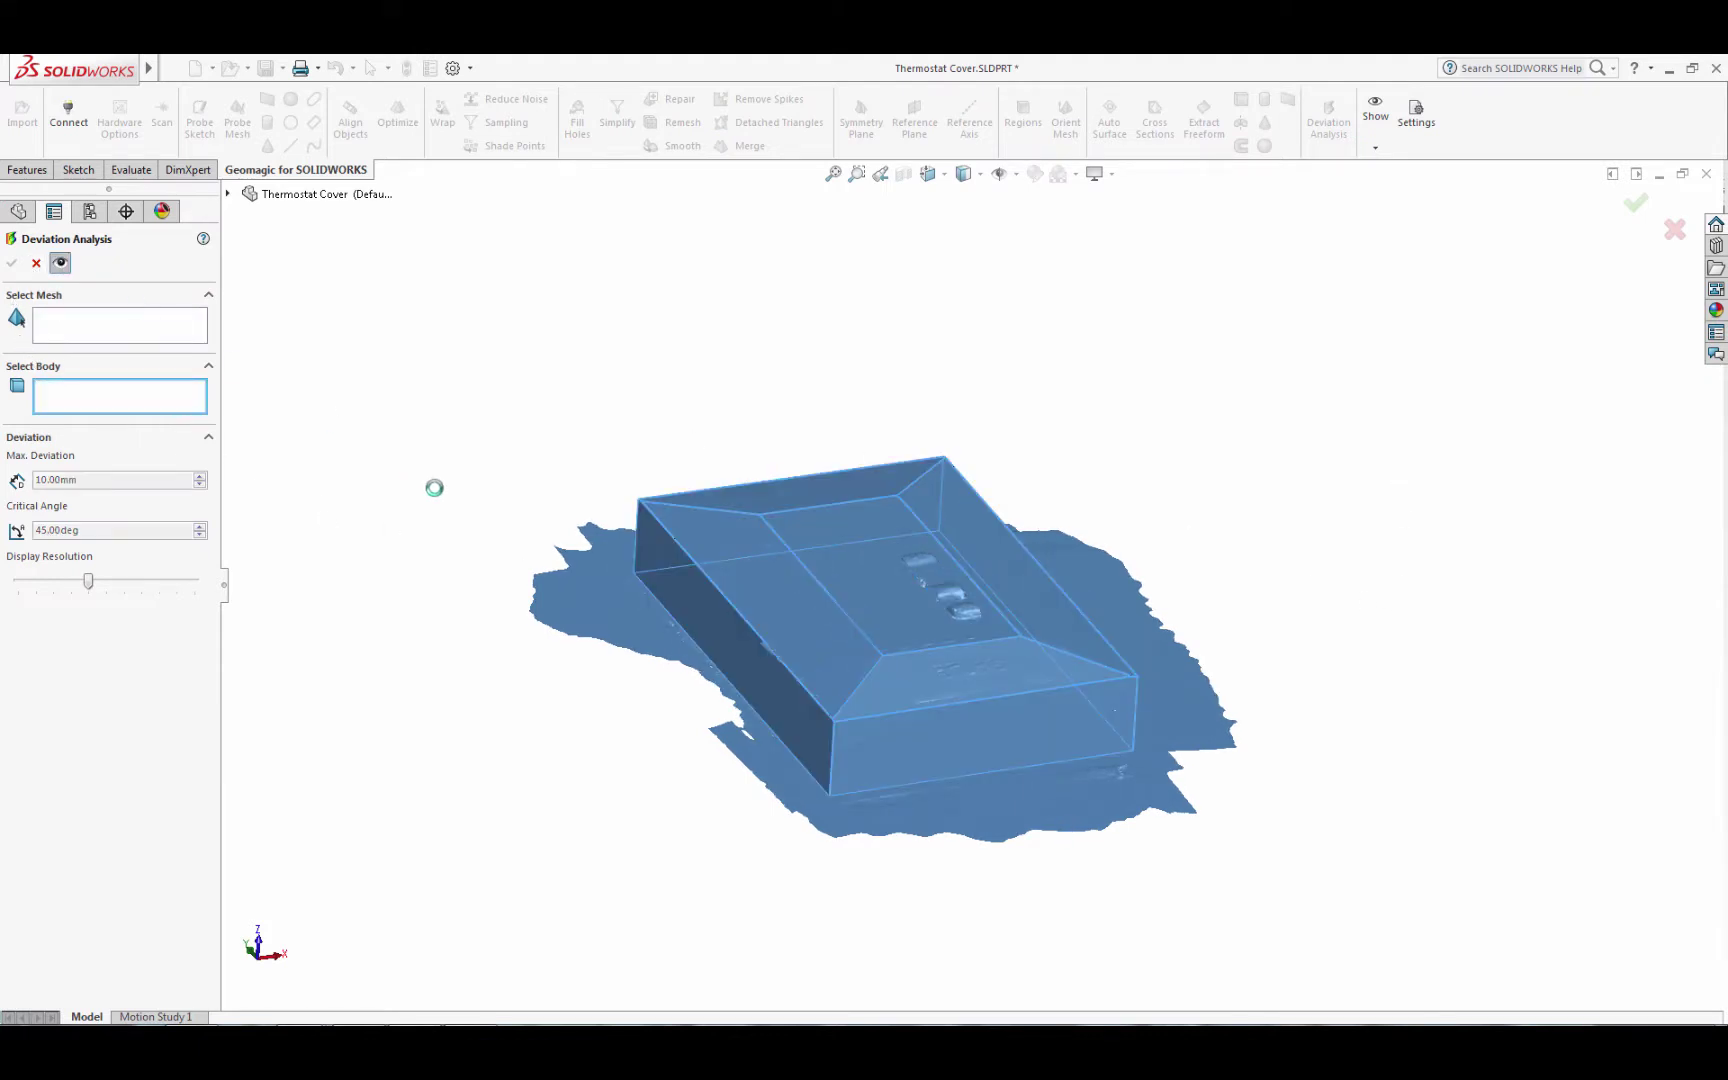
{"action": "mouse_move", "coordinate": [474, 717]}
{"action": "middle_mouse_down"}
{"action": "mouse_move", "coordinate": [386, 733]}
{"action": "mouse_move", "coordinate": [582, 787]}
{"action": "mouse_move", "coordinate": [709, 868]}
{"action": "mouse_move", "coordinate": [517, 737]}
{"action": "mouse_move", "coordinate": [428, 713]}
{"action": "mouse_move", "coordinate": [503, 716]}
{"action": "mouse_move", "coordinate": [386, 687]}
{"action": "mouse_move", "coordinate": [325, 725]}
{"action": "middle_mouse_up"}
{"action": "key", "text": "Escape"}
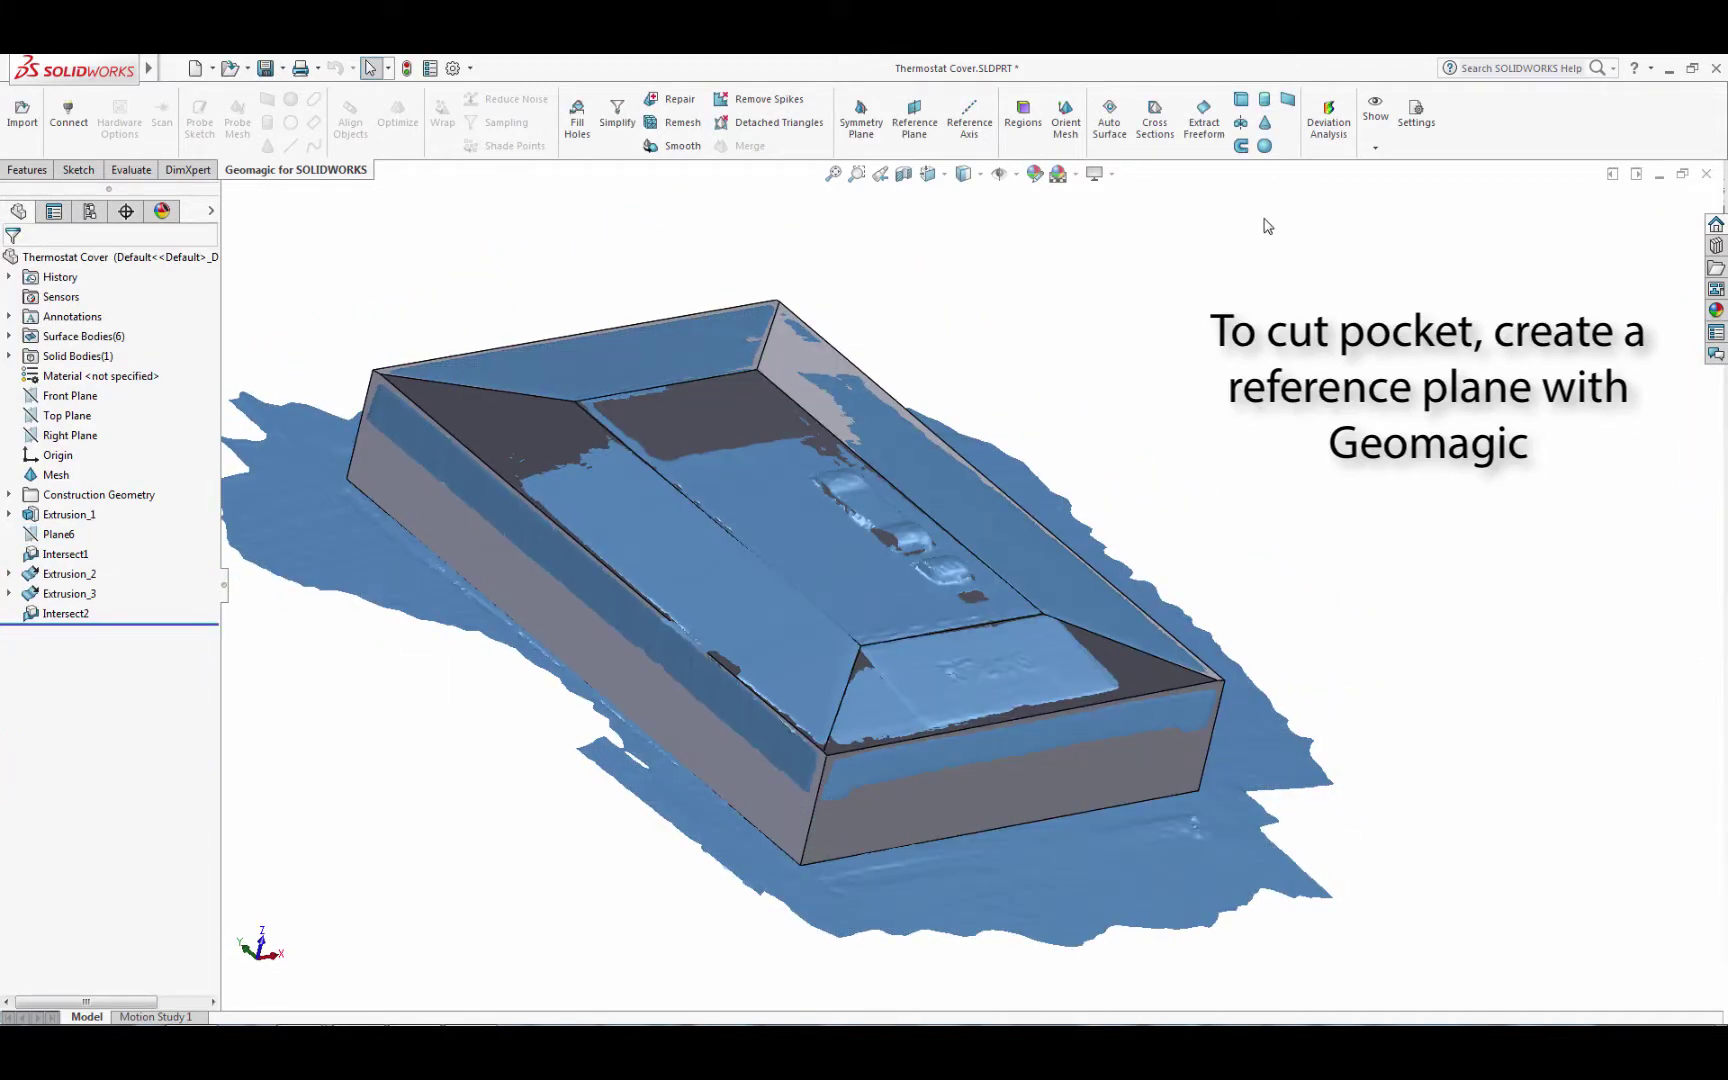
- Create Plane10 from the display-window region, oriented to the Front Plane
{"action": "left_click", "coordinate": [916, 150]}
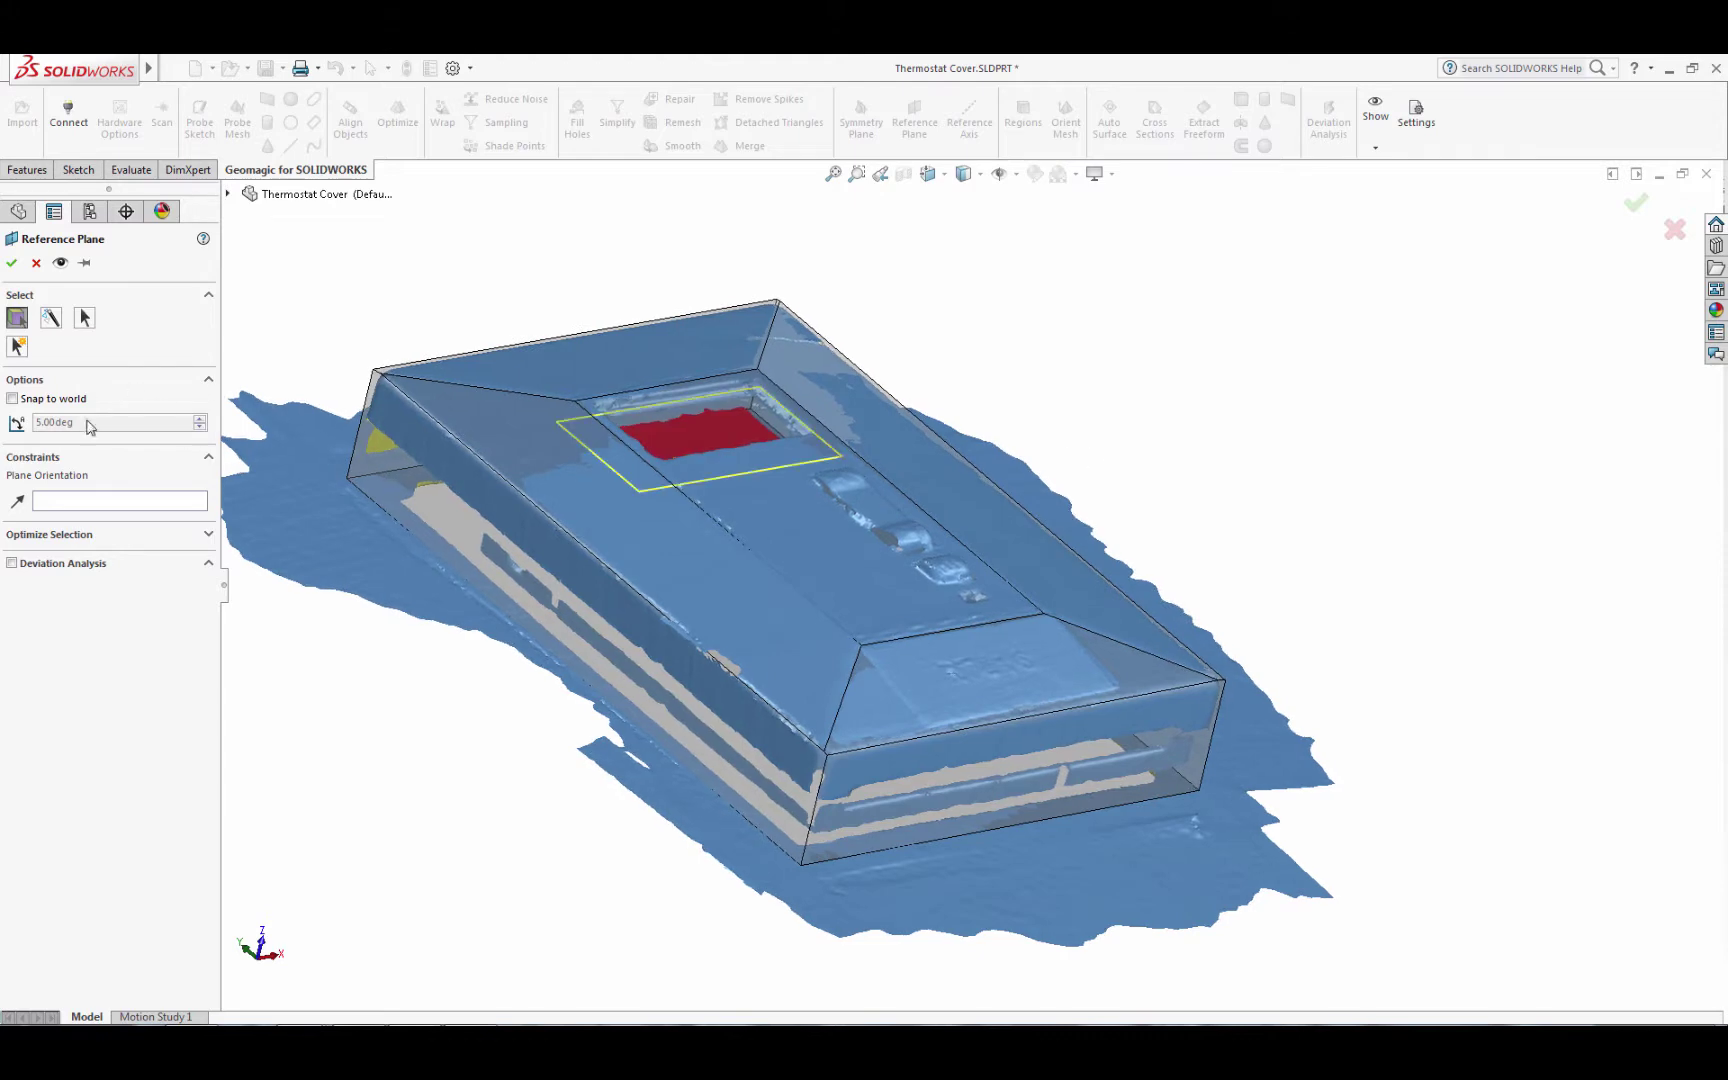
{"action": "left_click", "coordinate": [228, 193]}
{"action": "left_click", "coordinate": [300, 332]}
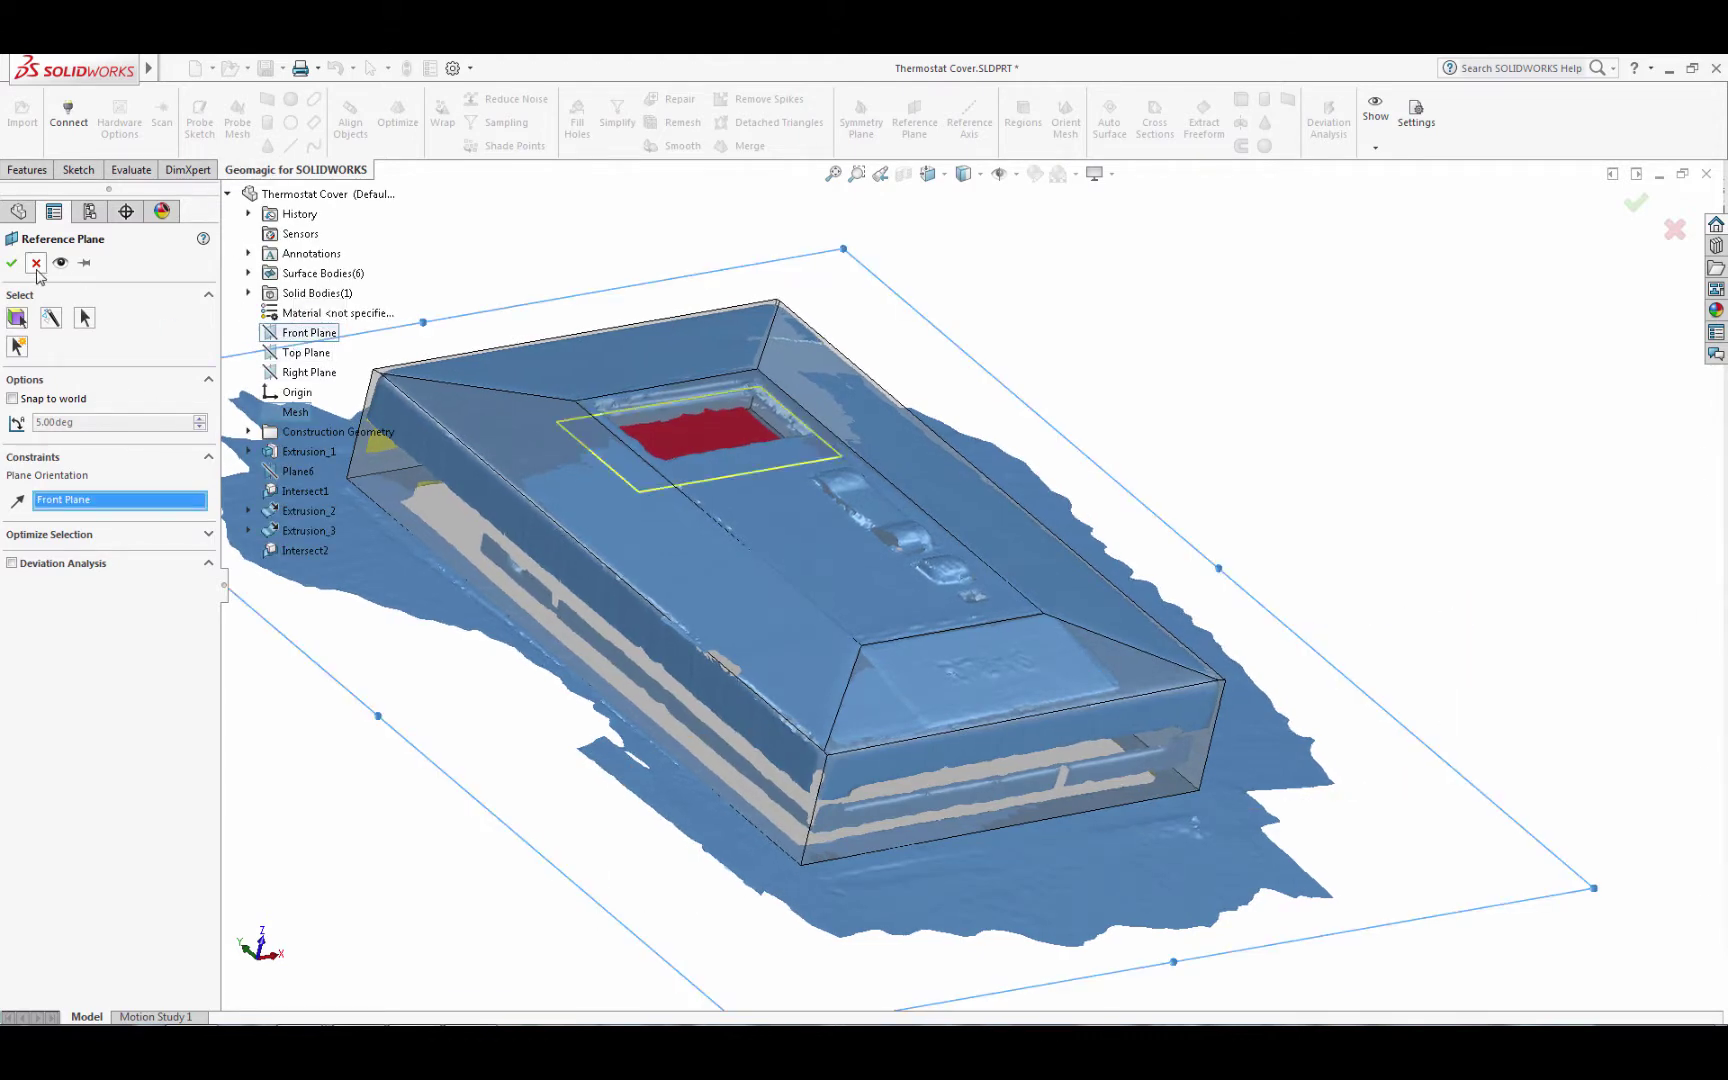
{"action": "left_click", "coordinate": [11, 262]}
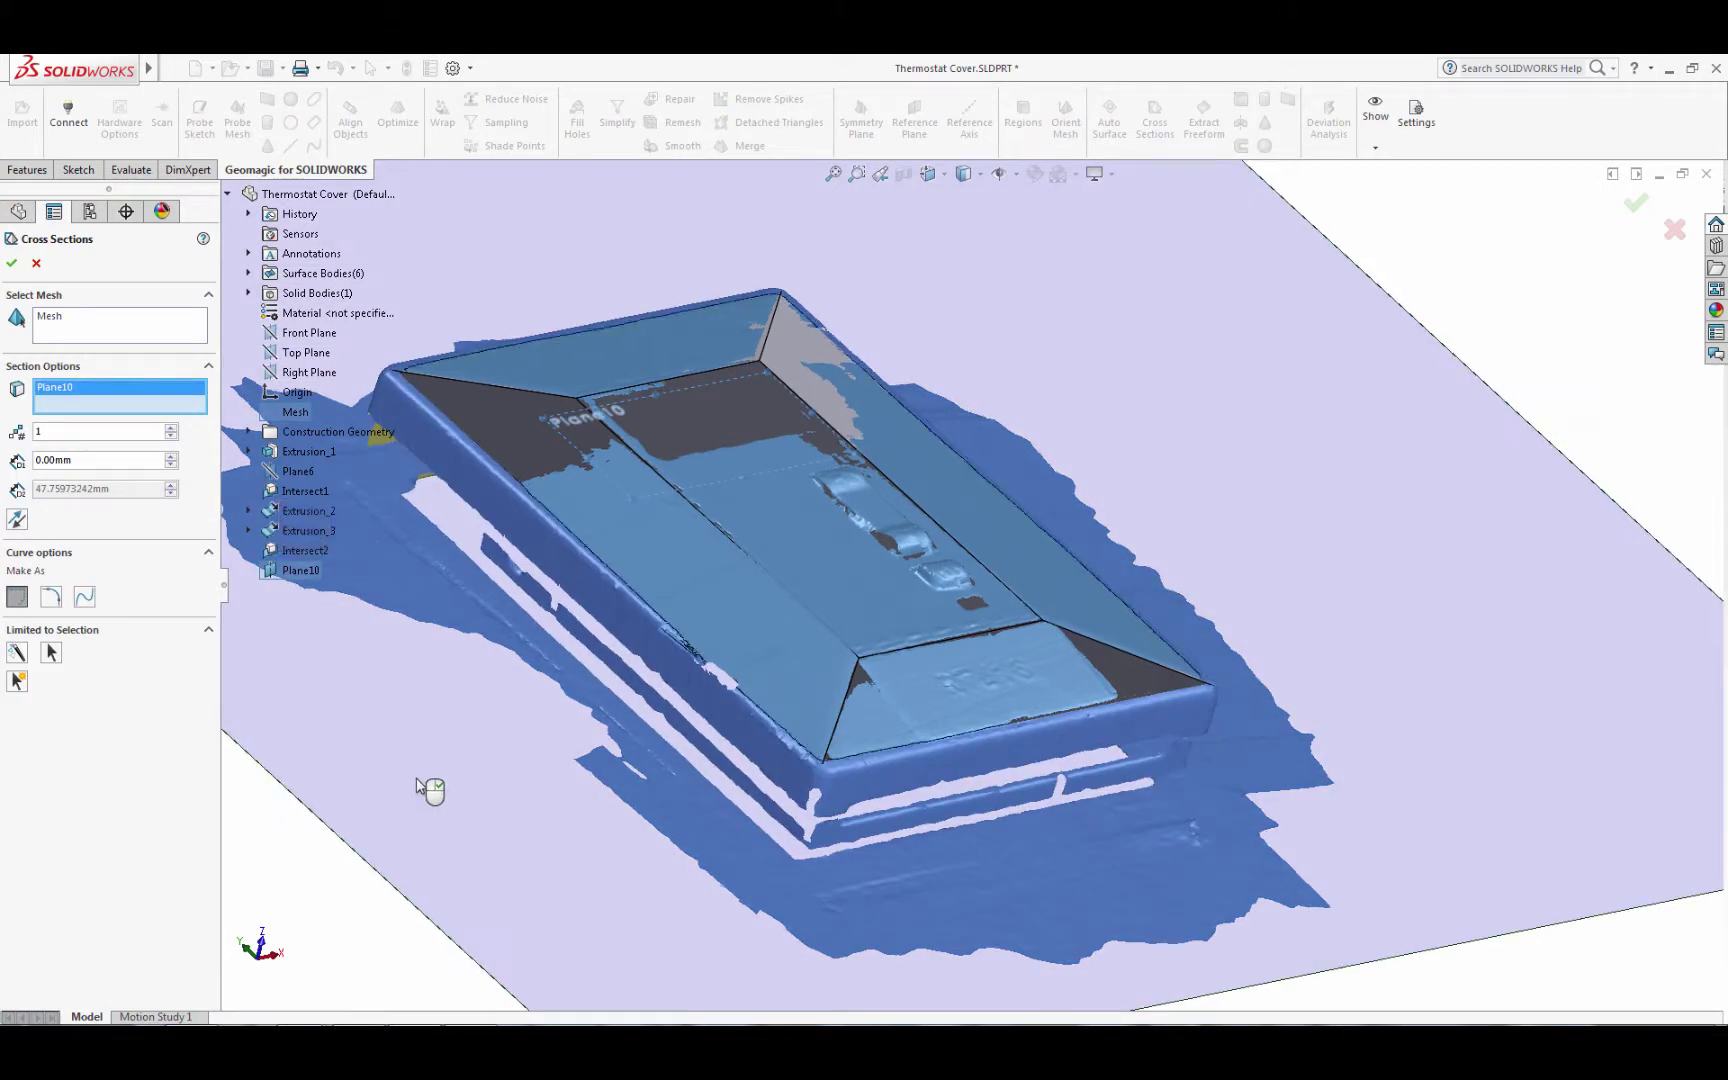
{"action": "mouse_move", "coordinate": [428, 792]}
{"action": "middle_mouse_down"}
{"action": "mouse_move", "coordinate": [447, 640]}
{"action": "mouse_move", "coordinate": [410, 768]}
{"action": "middle_mouse_up"}
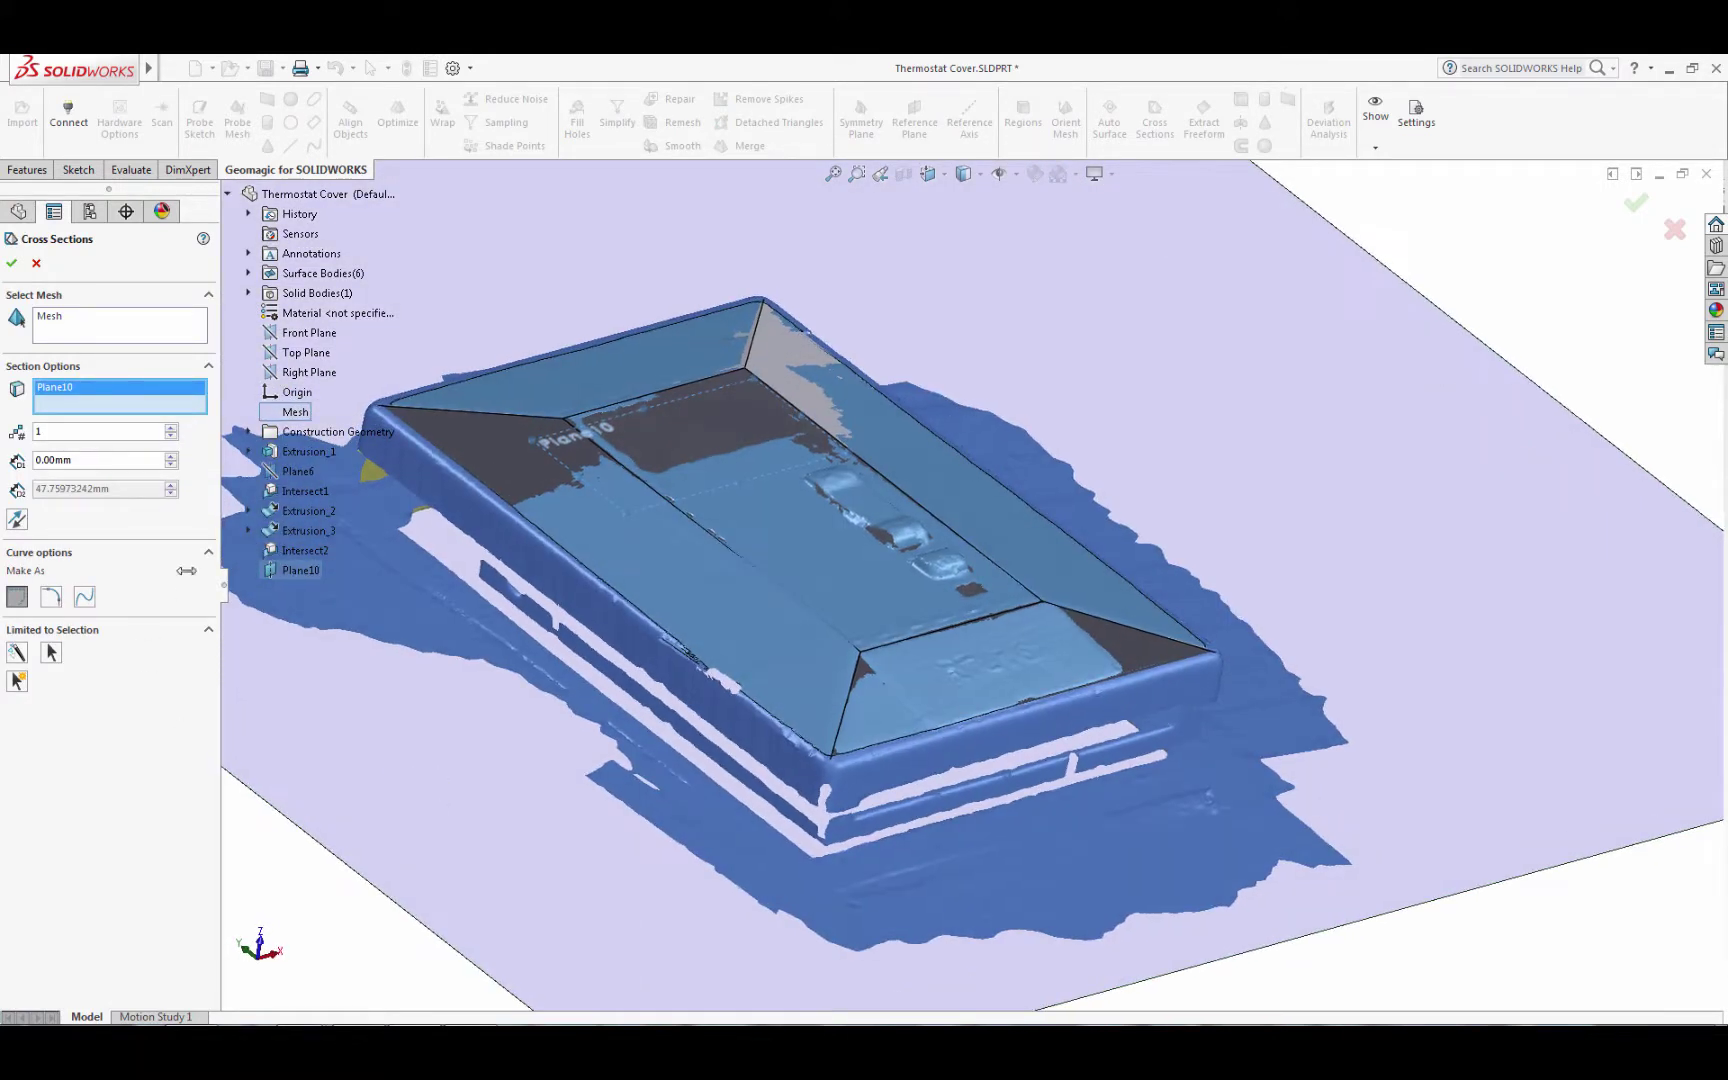
- Cross-section the mesh on Plane10 at a 2.00 mm offset
{"action": "left_click", "coordinate": [170, 457]}
{"action": "left_click", "coordinate": [171, 457]}
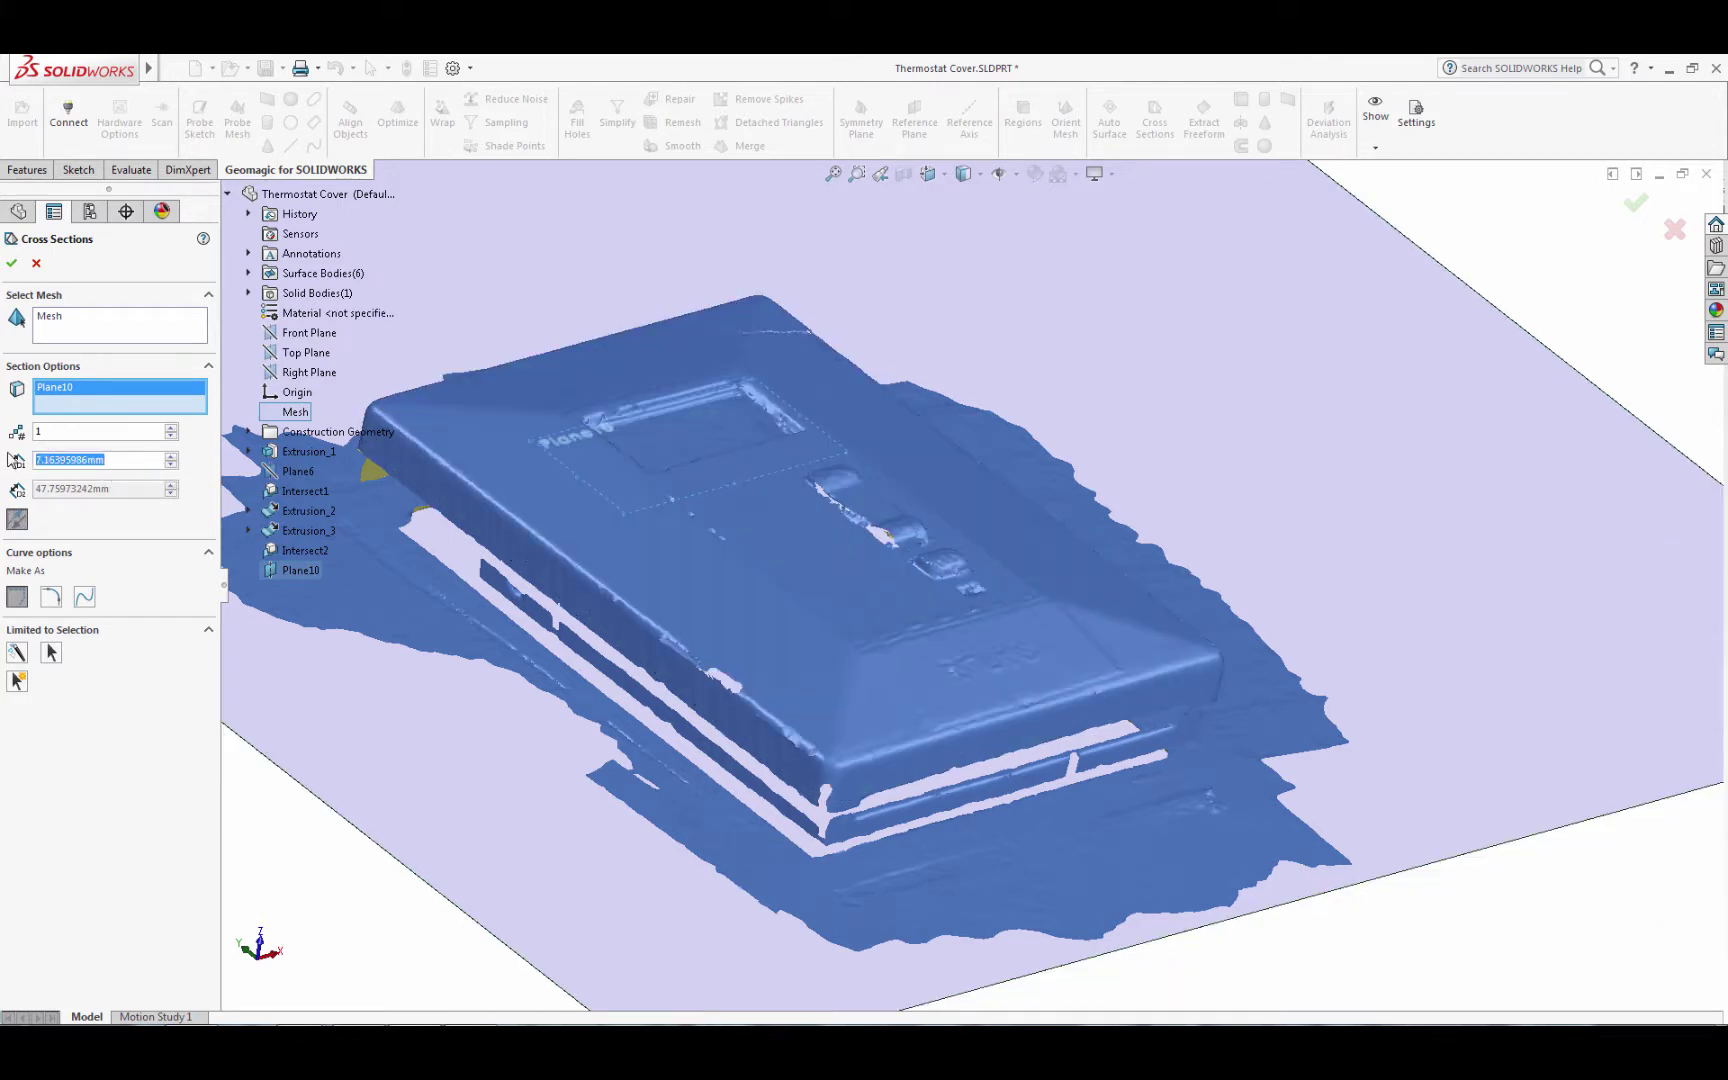
{"action": "type", "text": "2"}
{"action": "key", "text": "Return"}
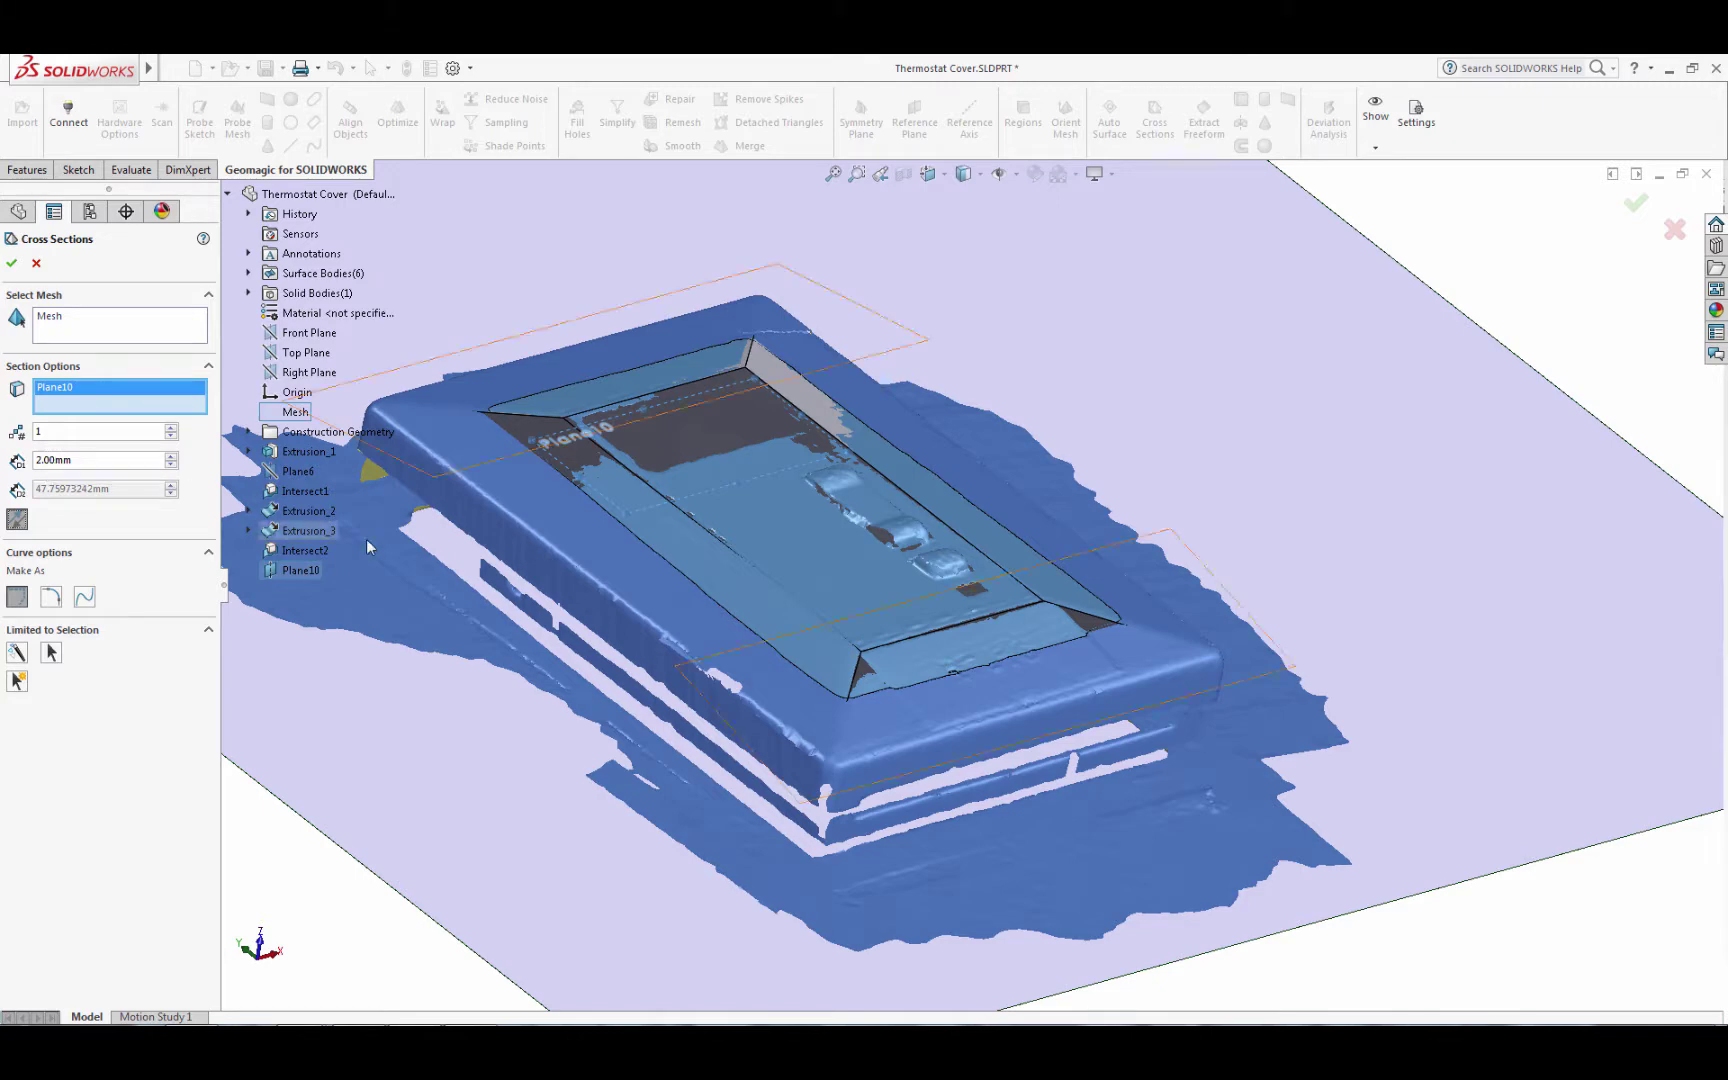
{"action": "middle_click_drag", "start_coordinate": [366, 539], "coordinate": [443, 606]}
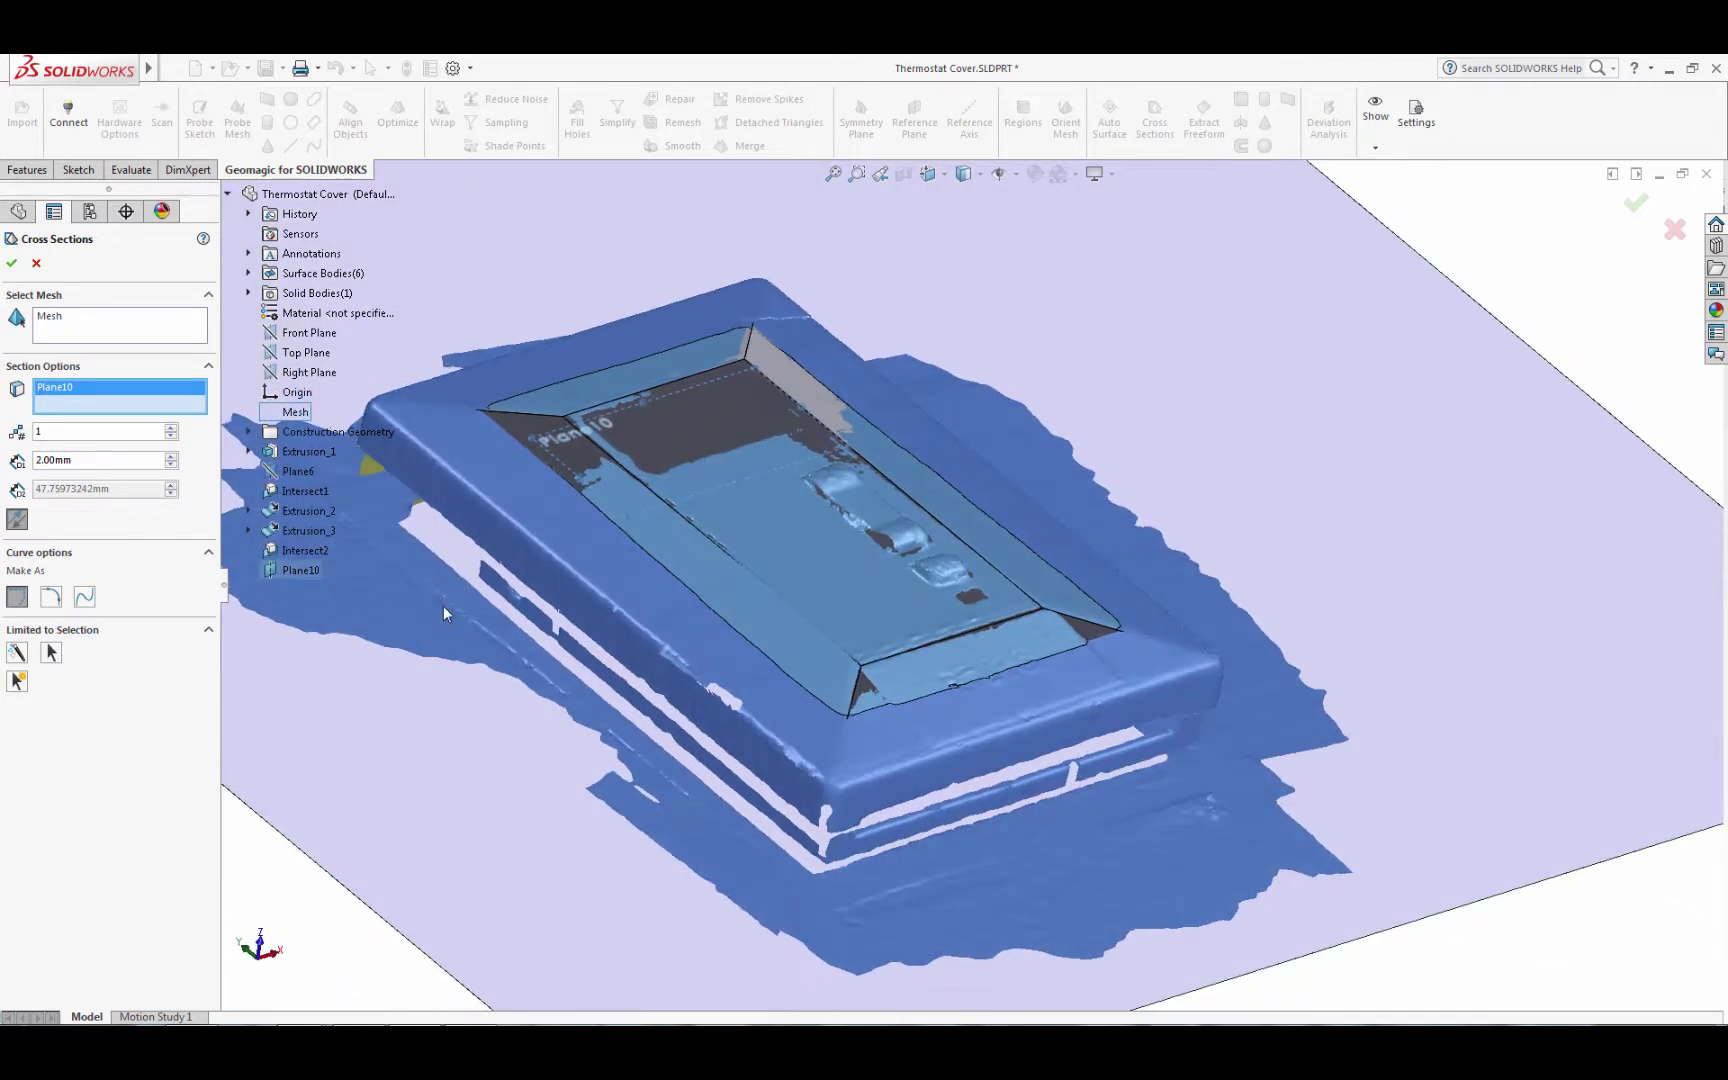
- Hide the Intersect2 body and change the section offset to 2.50 mm
{"action": "left_click", "coordinate": [249, 293]}
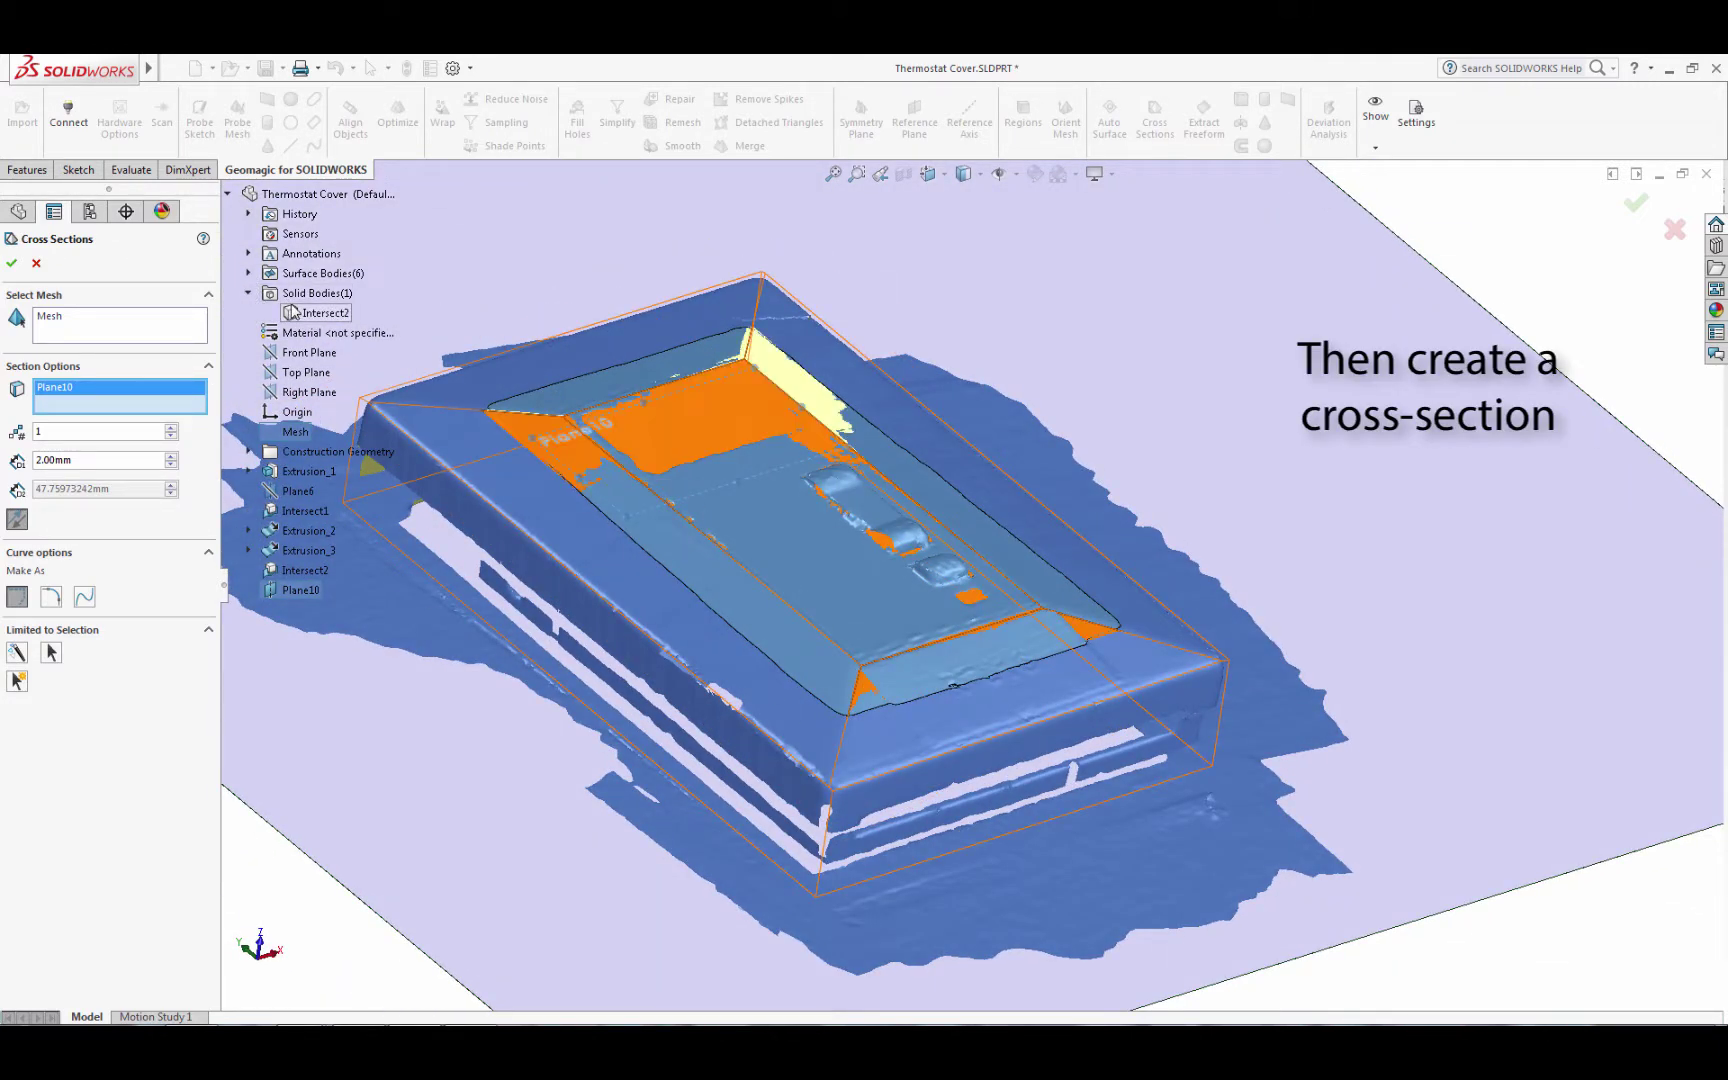
{"action": "left_click", "coordinate": [305, 291]}
{"action": "scroll", "coordinate": [679, 396], "scroll_direction": "down", "scroll_amount": 2}
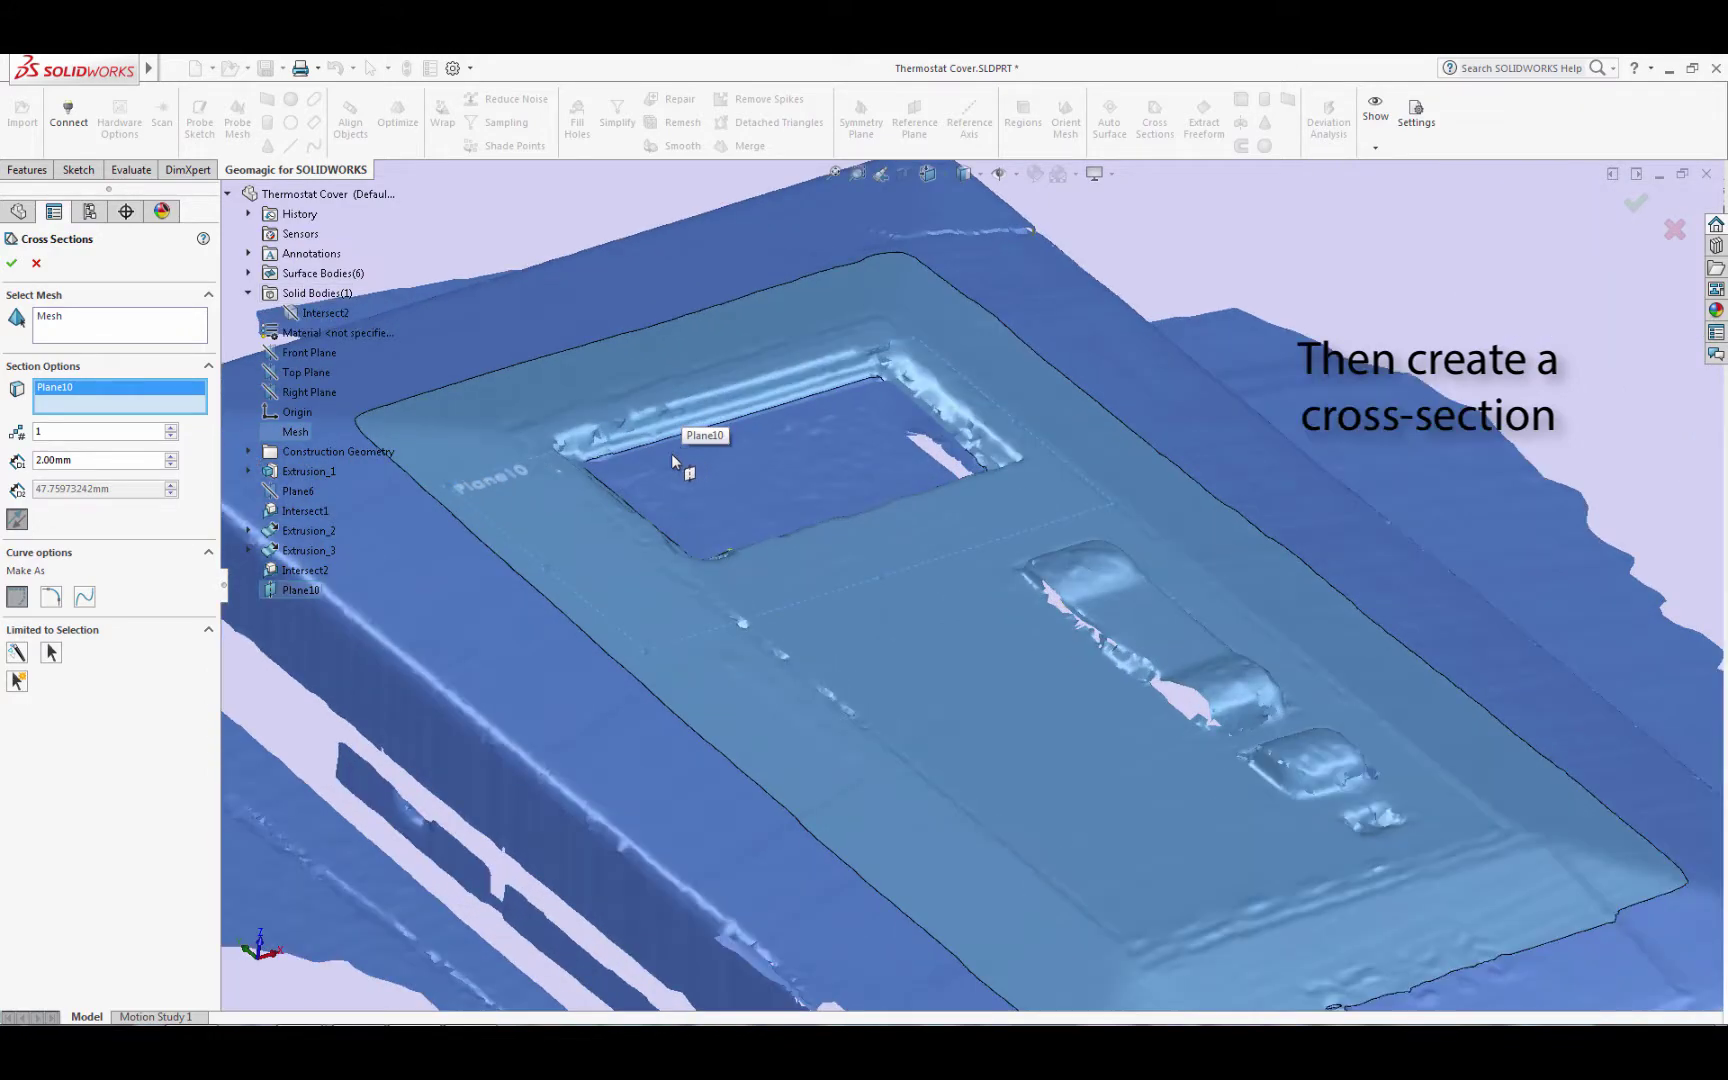
{"action": "scroll", "coordinate": [694, 436], "scroll_direction": "down", "scroll_amount": 2}
{"action": "scroll", "coordinate": [760, 440], "scroll_direction": "down", "scroll_amount": 2}
{"action": "scroll", "coordinate": [843, 443], "scroll_direction": "down", "scroll_amount": 2}
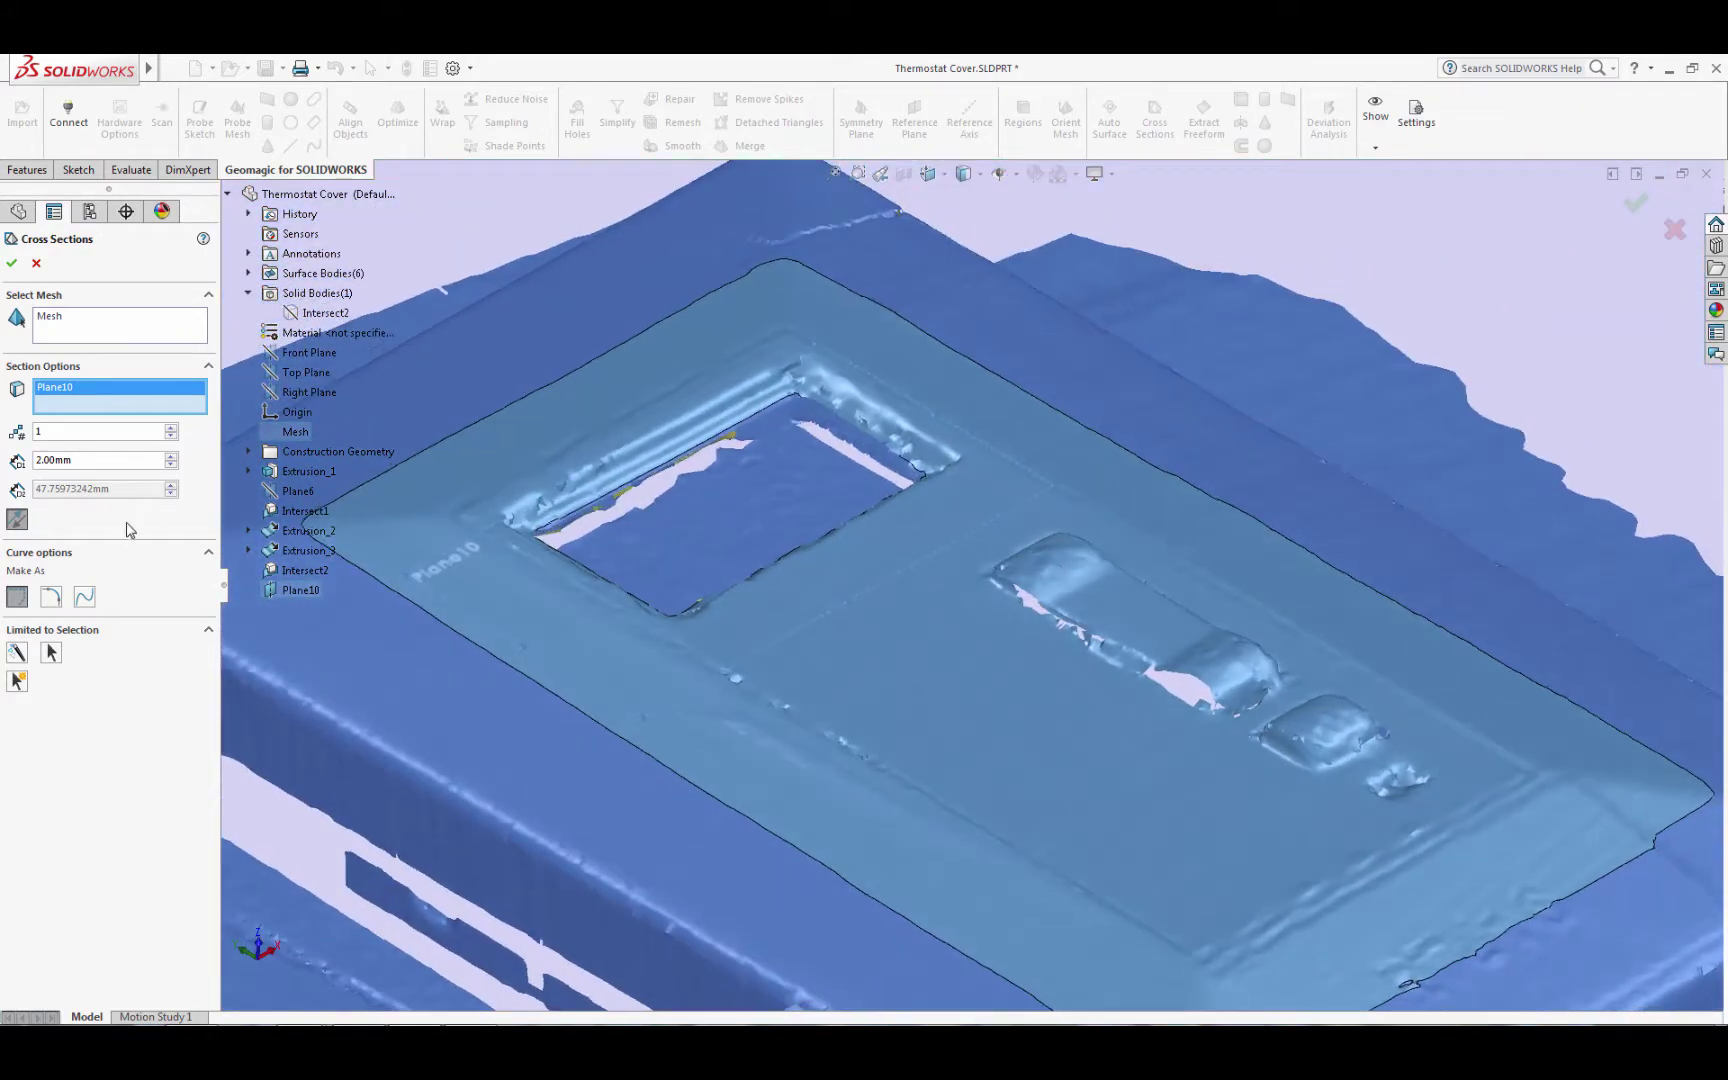
{"action": "type", "text": ".5"}
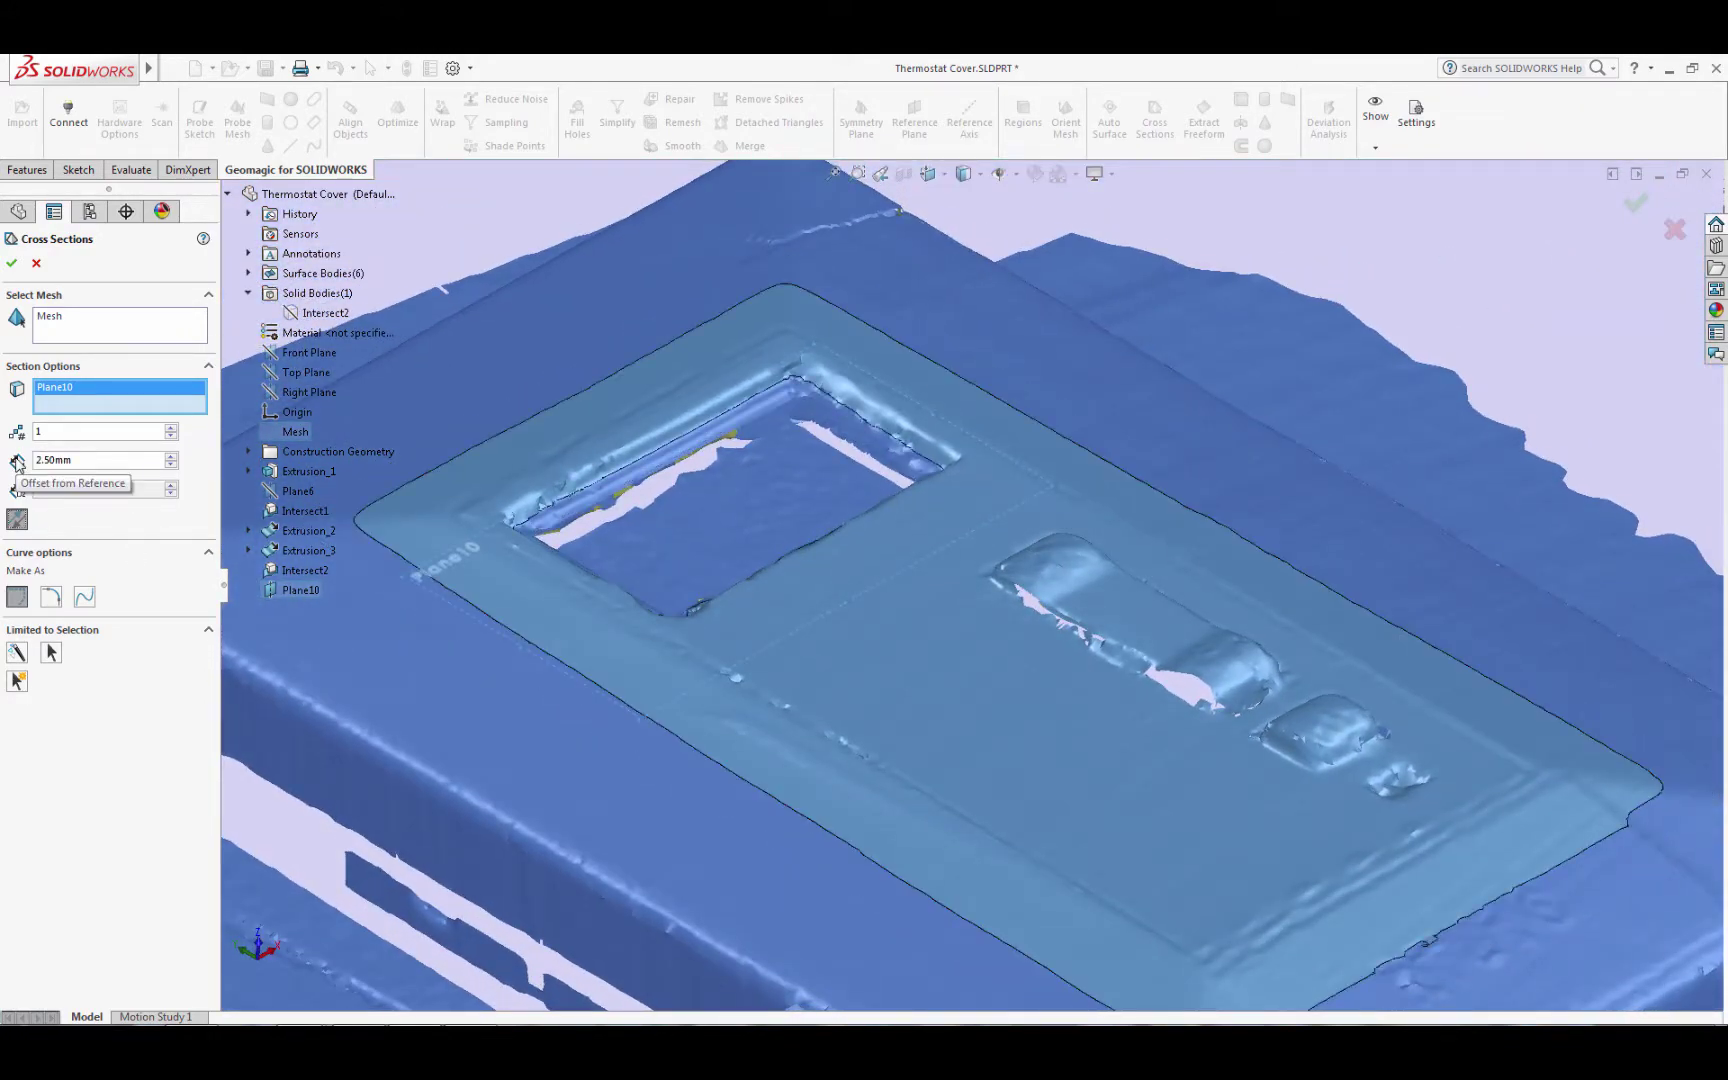
{"action": "key", "text": "Return"}
{"action": "key", "text": "Return"}
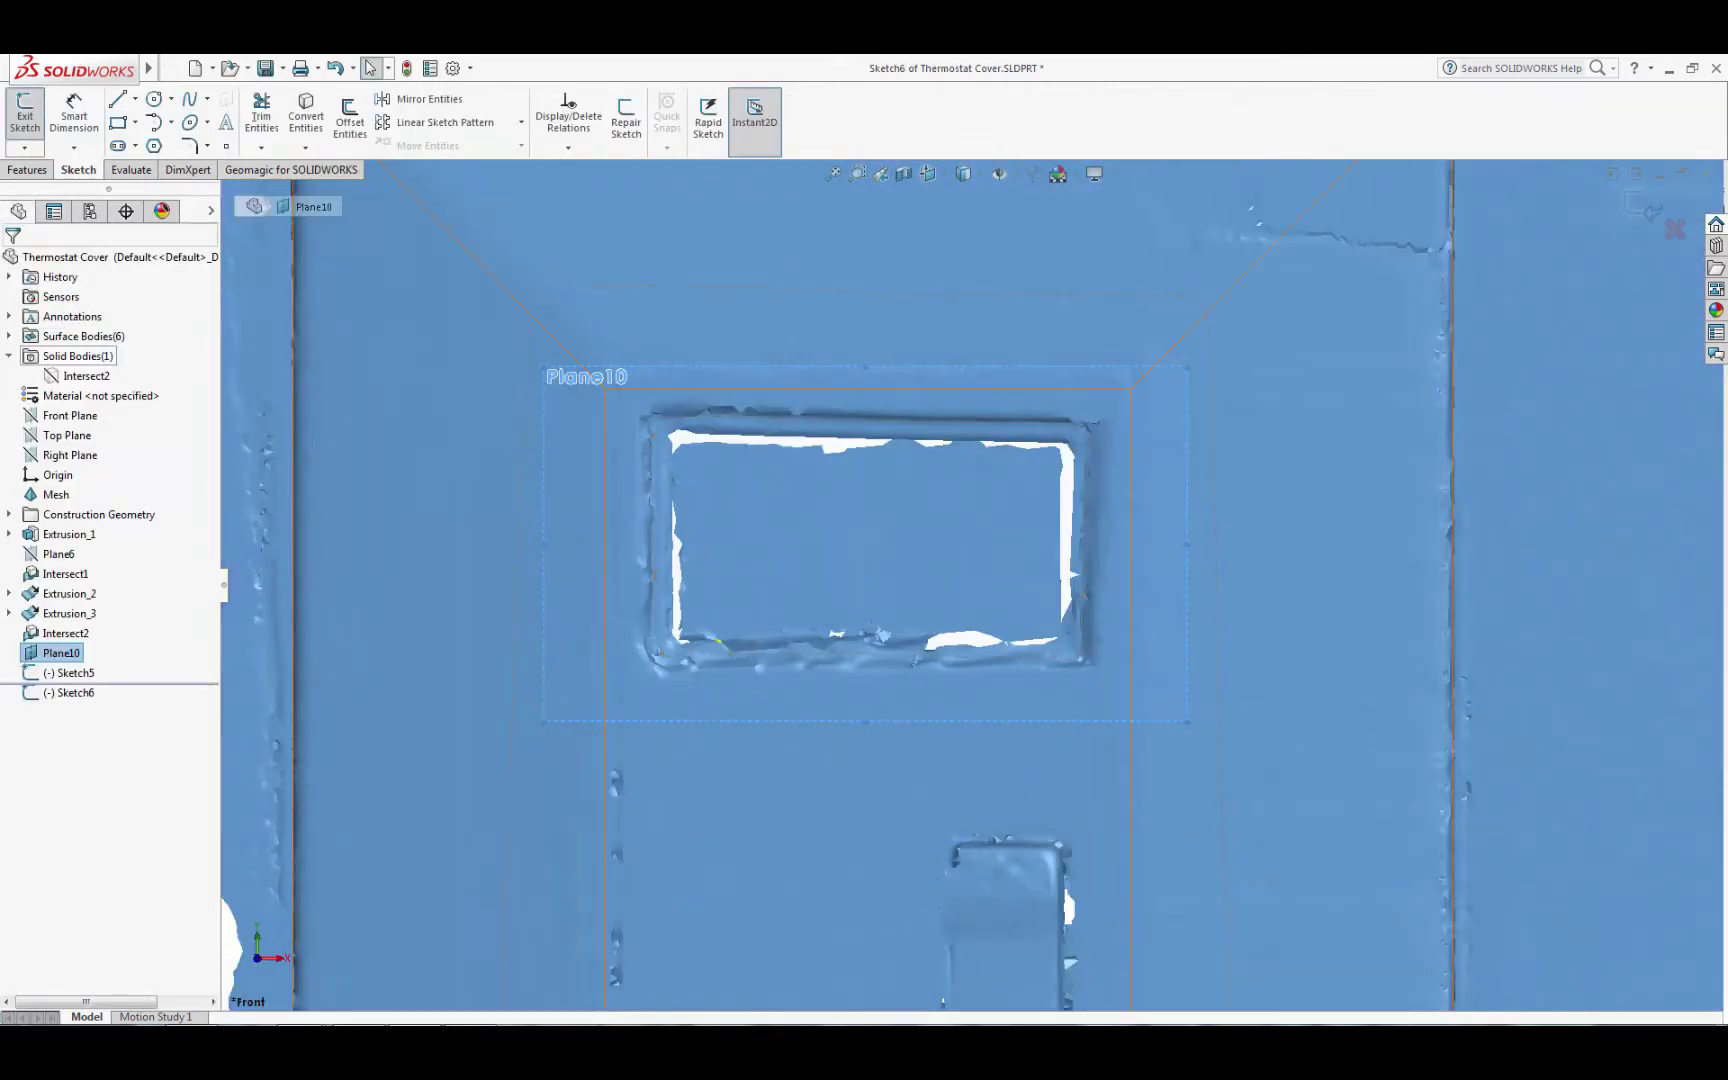
- Hide the Mesh body, draw a corner rectangle over the window outline, and exit Sketch6
{"action": "left_click", "coordinate": [9, 336]}
{"action": "left_click", "coordinate": [77, 356]}
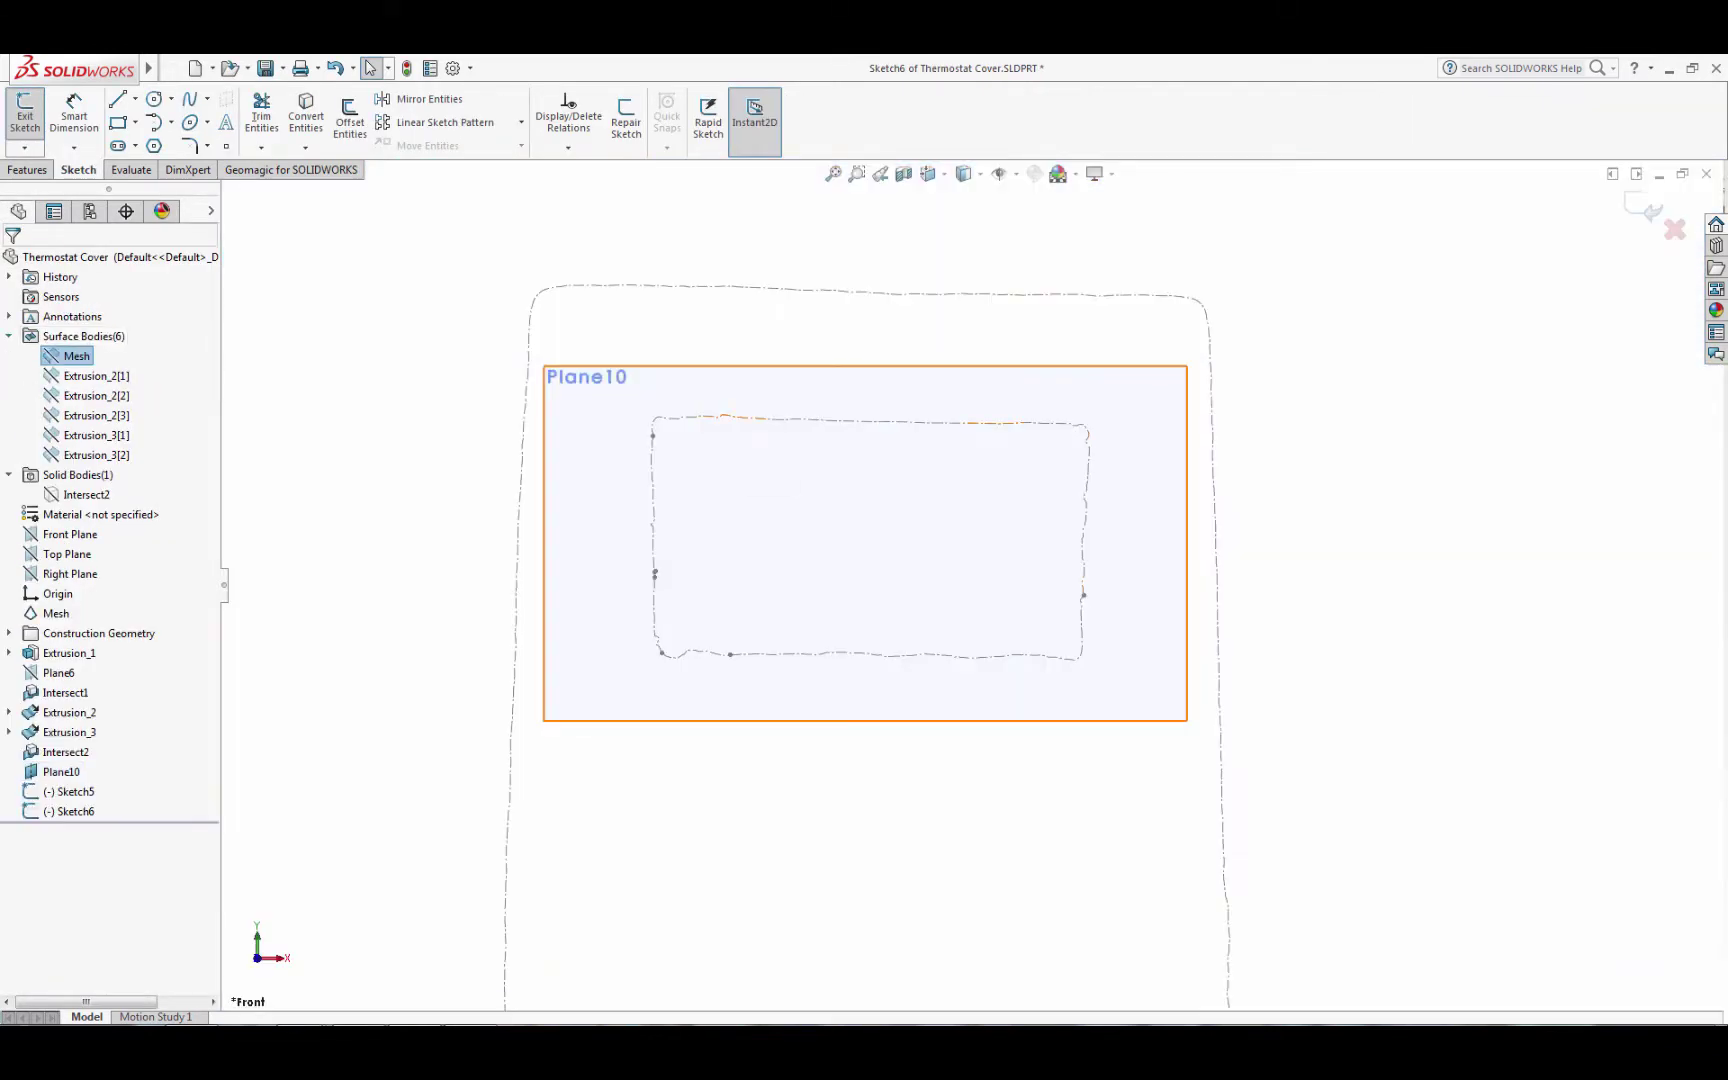
{"action": "left_click", "coordinate": [117, 122]}
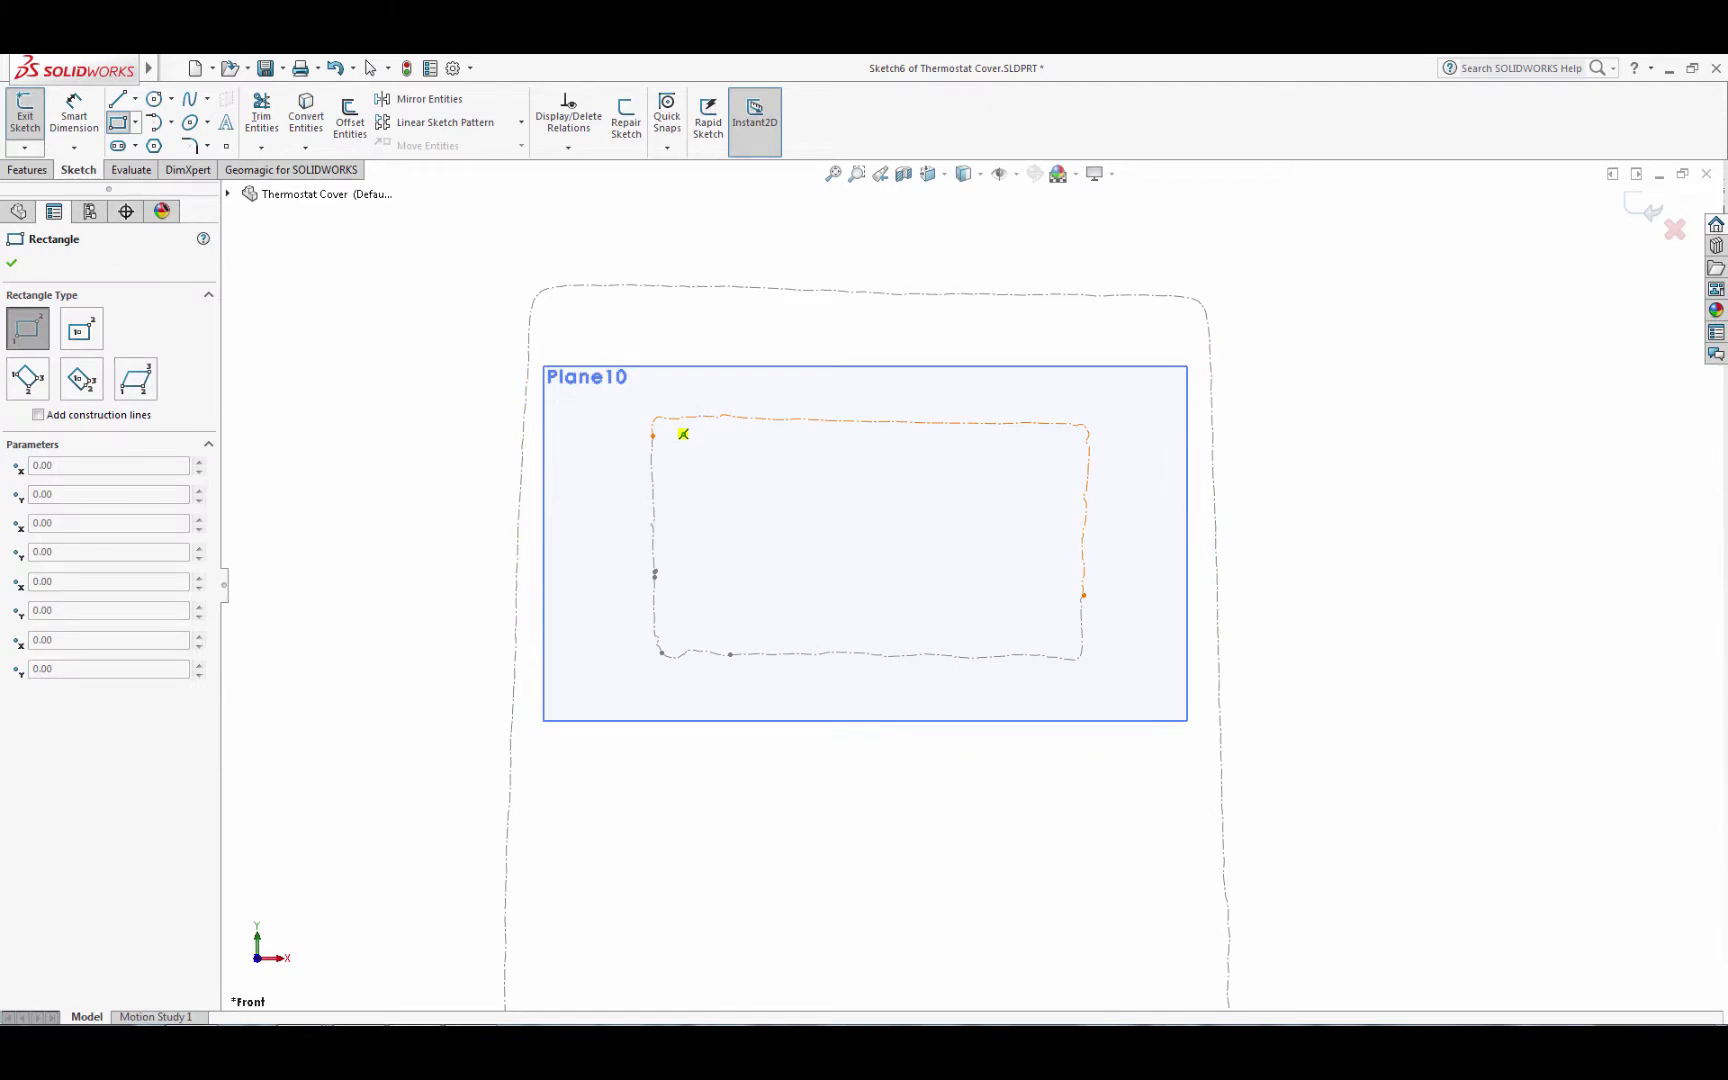
{"action": "left_click_drag", "start_coordinate": [683, 434], "coordinate": [1111, 671]}
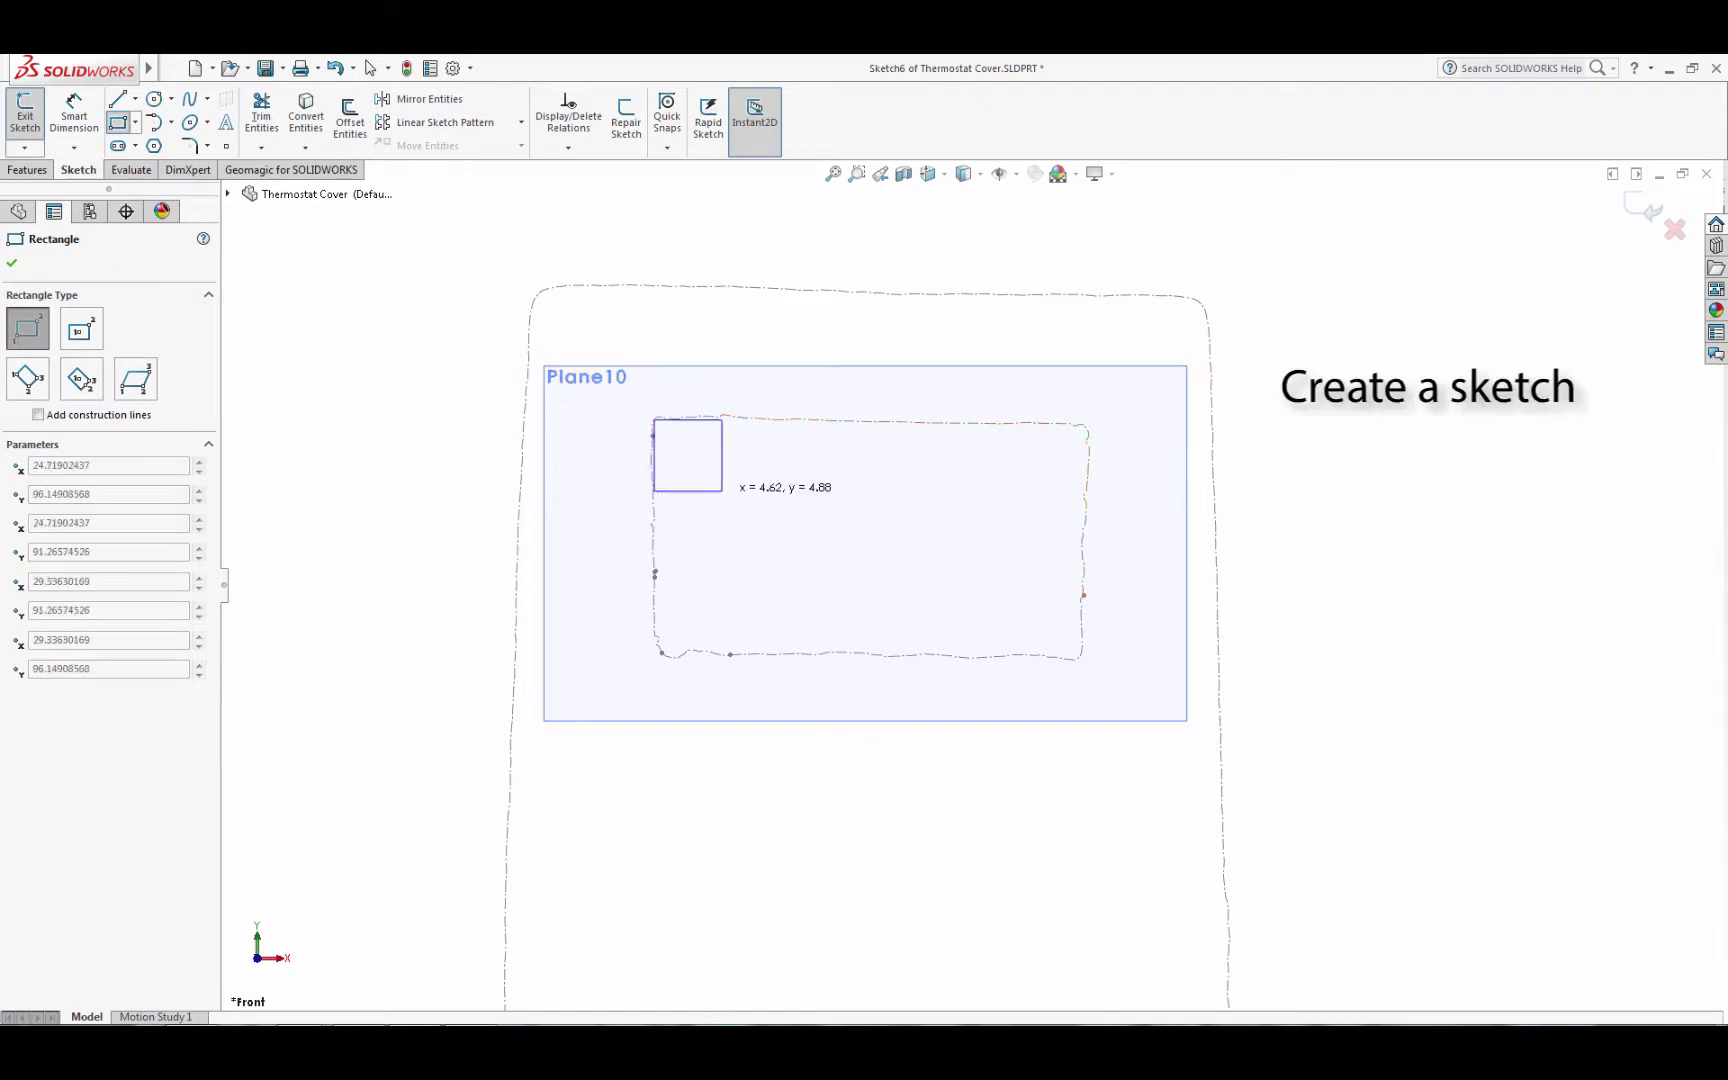
{"action": "left_click", "coordinate": [1111, 672]}
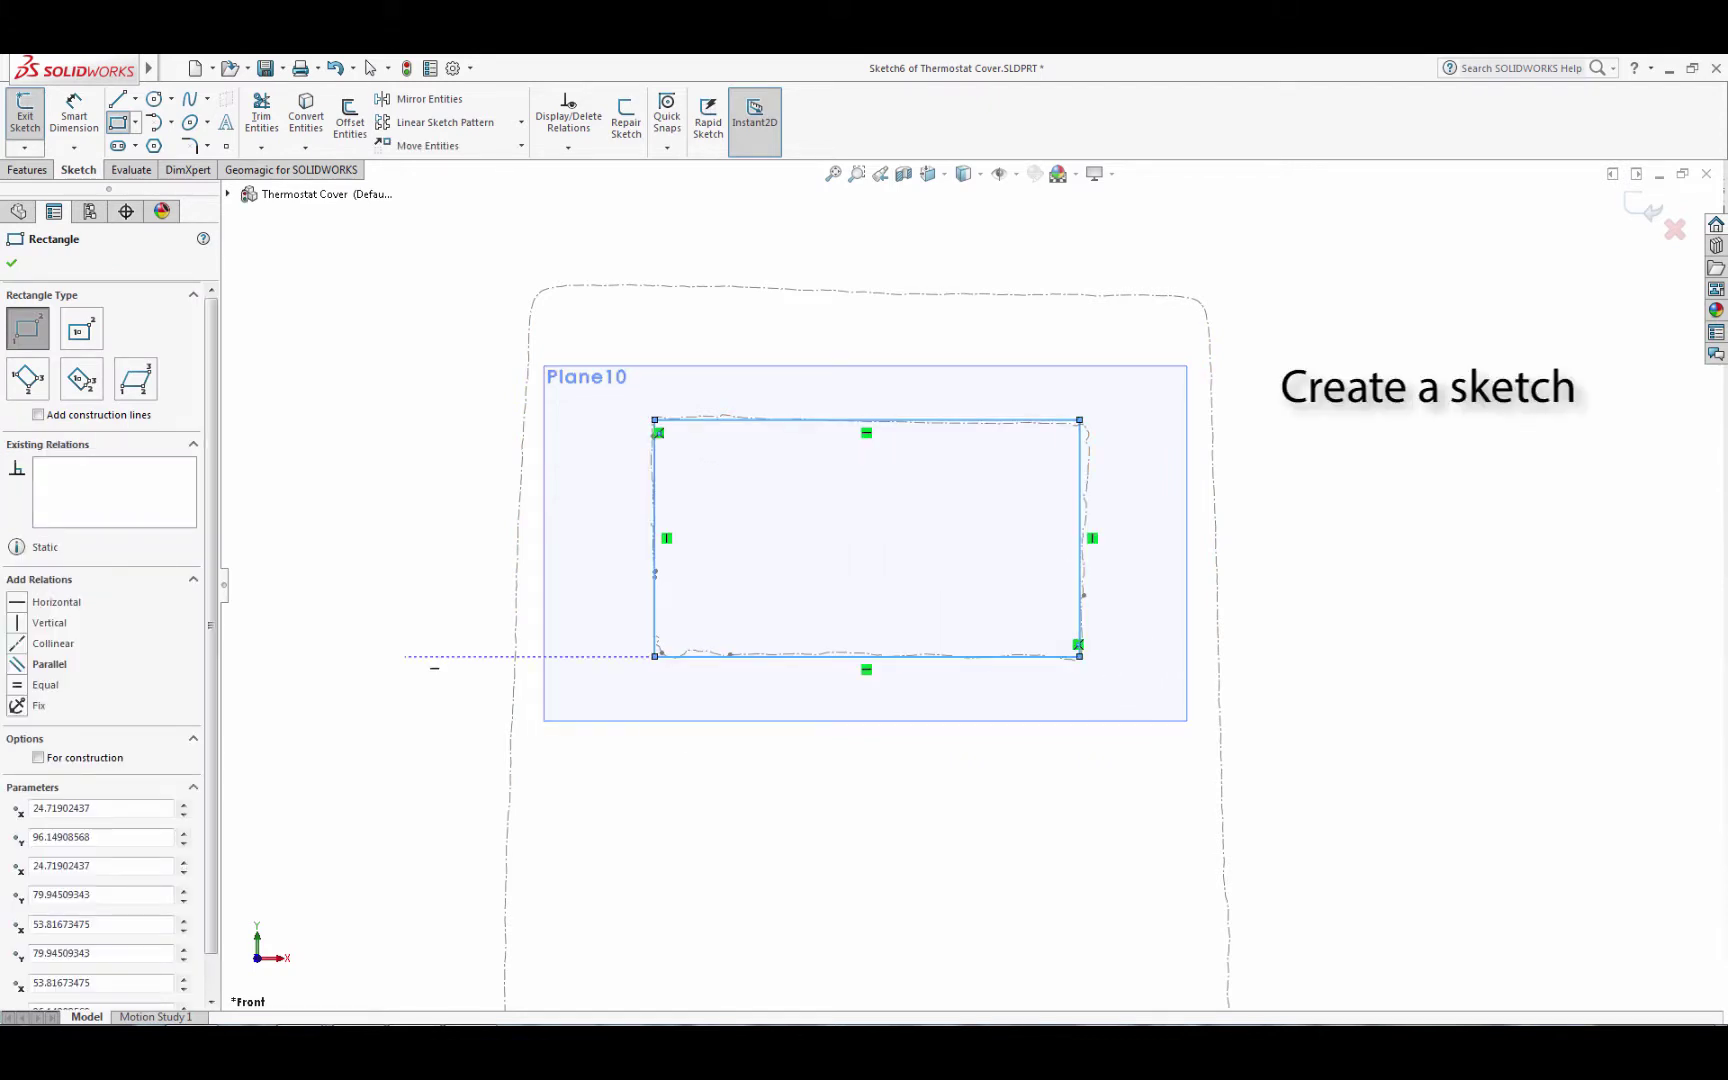
{"action": "left_click", "coordinate": [25, 110]}
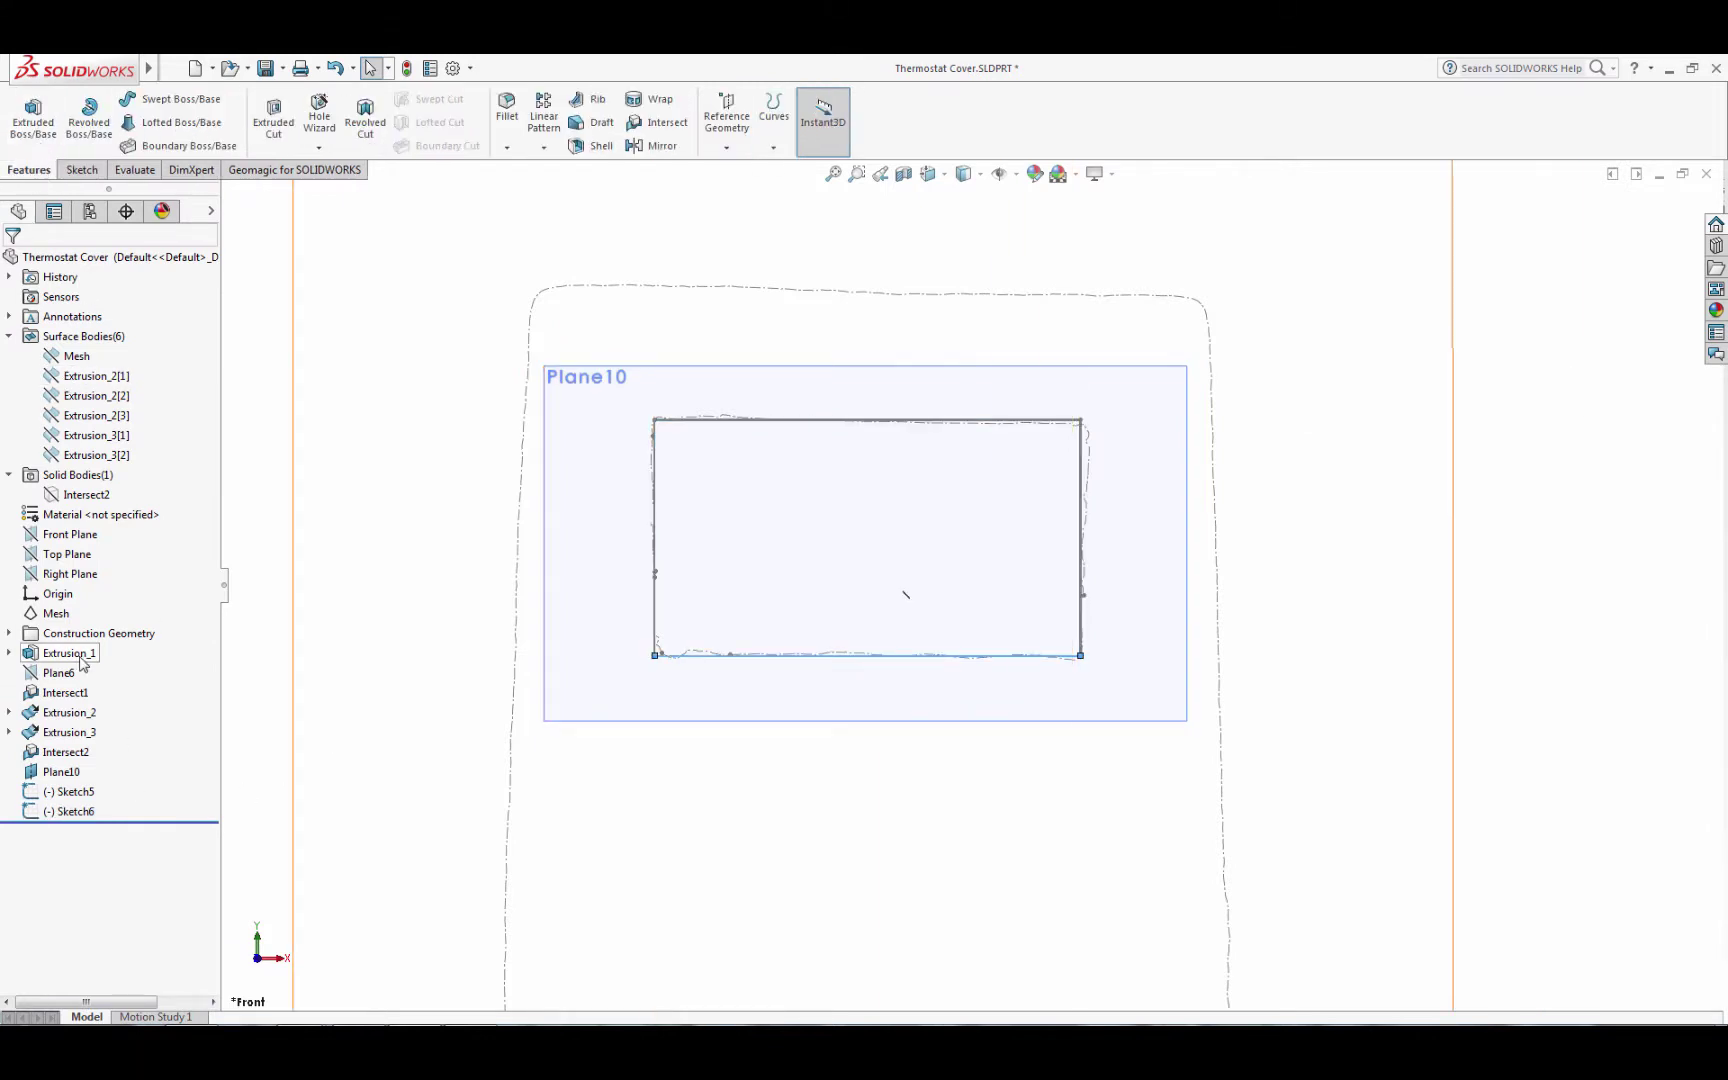
- Show Intersect2 and cut the display window from Sketch6 to an 11.00 mm depth
{"action": "left_click", "coordinate": [50, 494]}
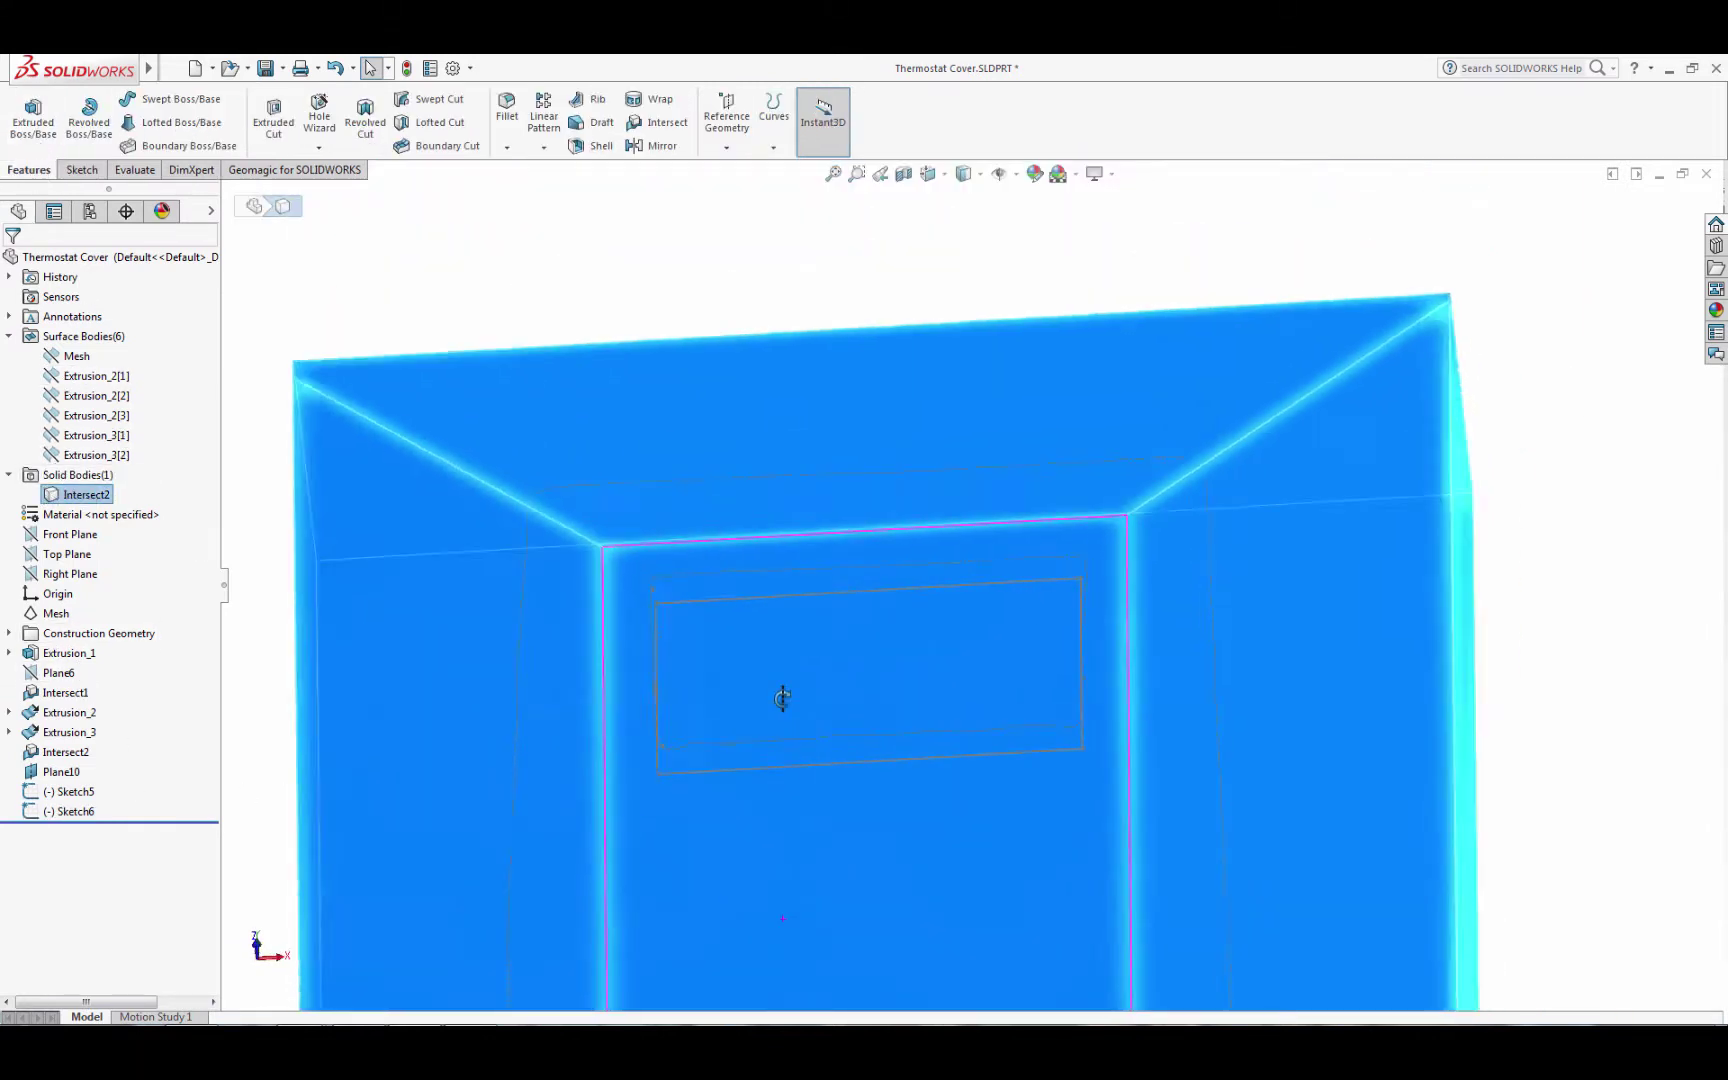
{"action": "mouse_move", "coordinate": [783, 699]}
{"action": "middle_mouse_down"}
{"action": "mouse_move", "coordinate": [825, 656]}
{"action": "mouse_move", "coordinate": [659, 364]}
{"action": "middle_mouse_up"}
{"action": "left_click", "coordinate": [659, 364]}
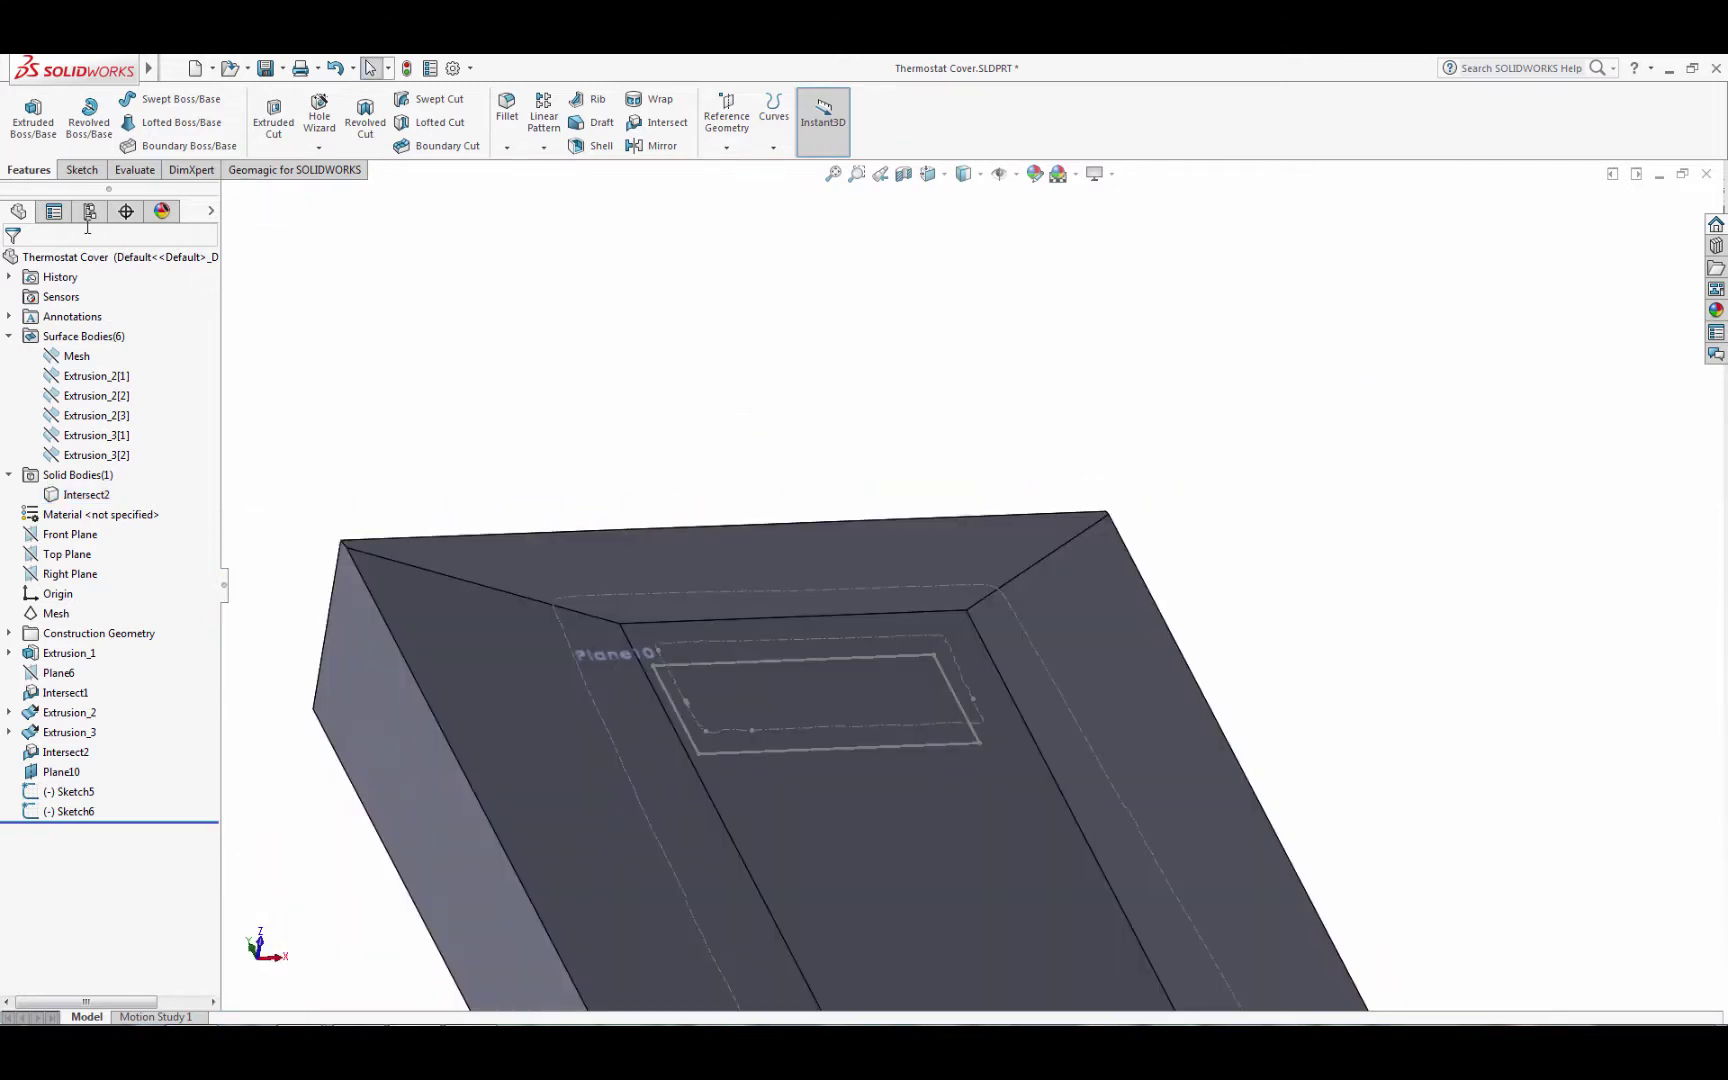
{"action": "left_click", "coordinate": [273, 118]}
{"action": "left_click", "coordinate": [690, 728]}
{"action": "left_click_drag", "start_coordinate": [799, 805], "coordinate": [830, 600]}
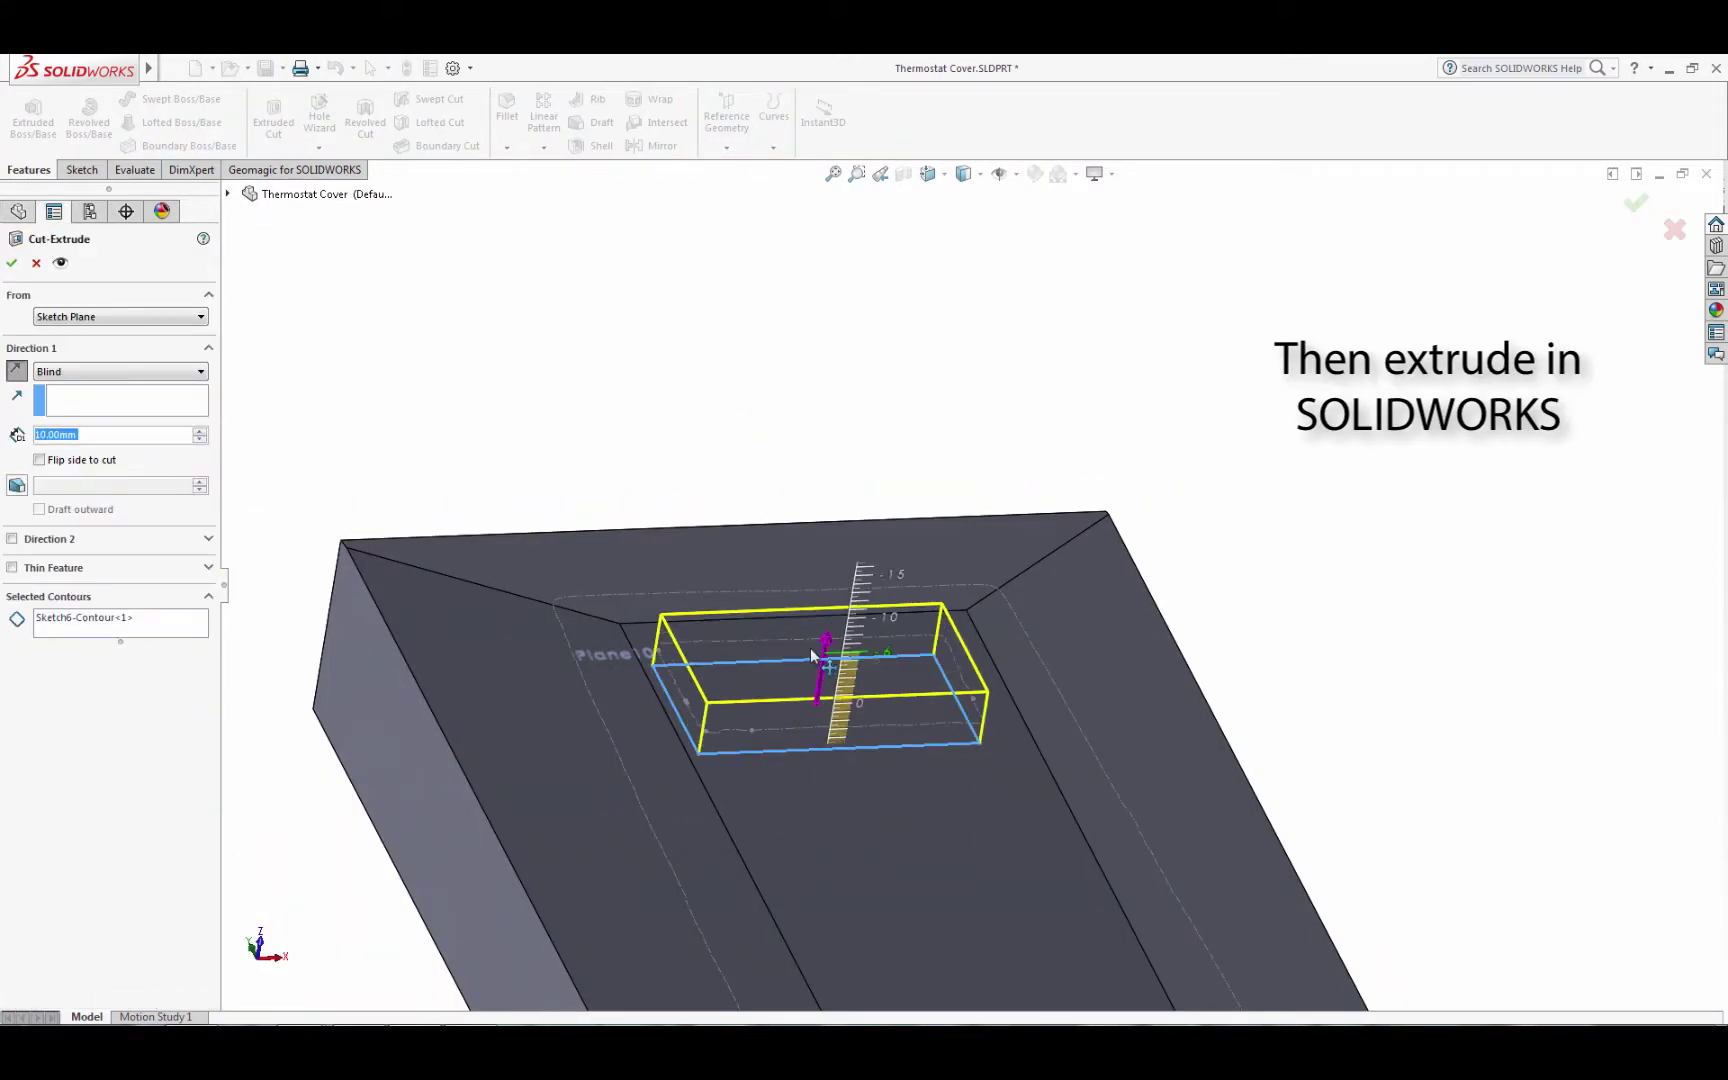
{"action": "left_click", "coordinate": [12, 263]}
- Orbit around the cut cover and prepare a reference plane on the button
{"action": "scroll", "coordinate": [640, 301], "scroll_direction": "up", "scroll_amount": 3}
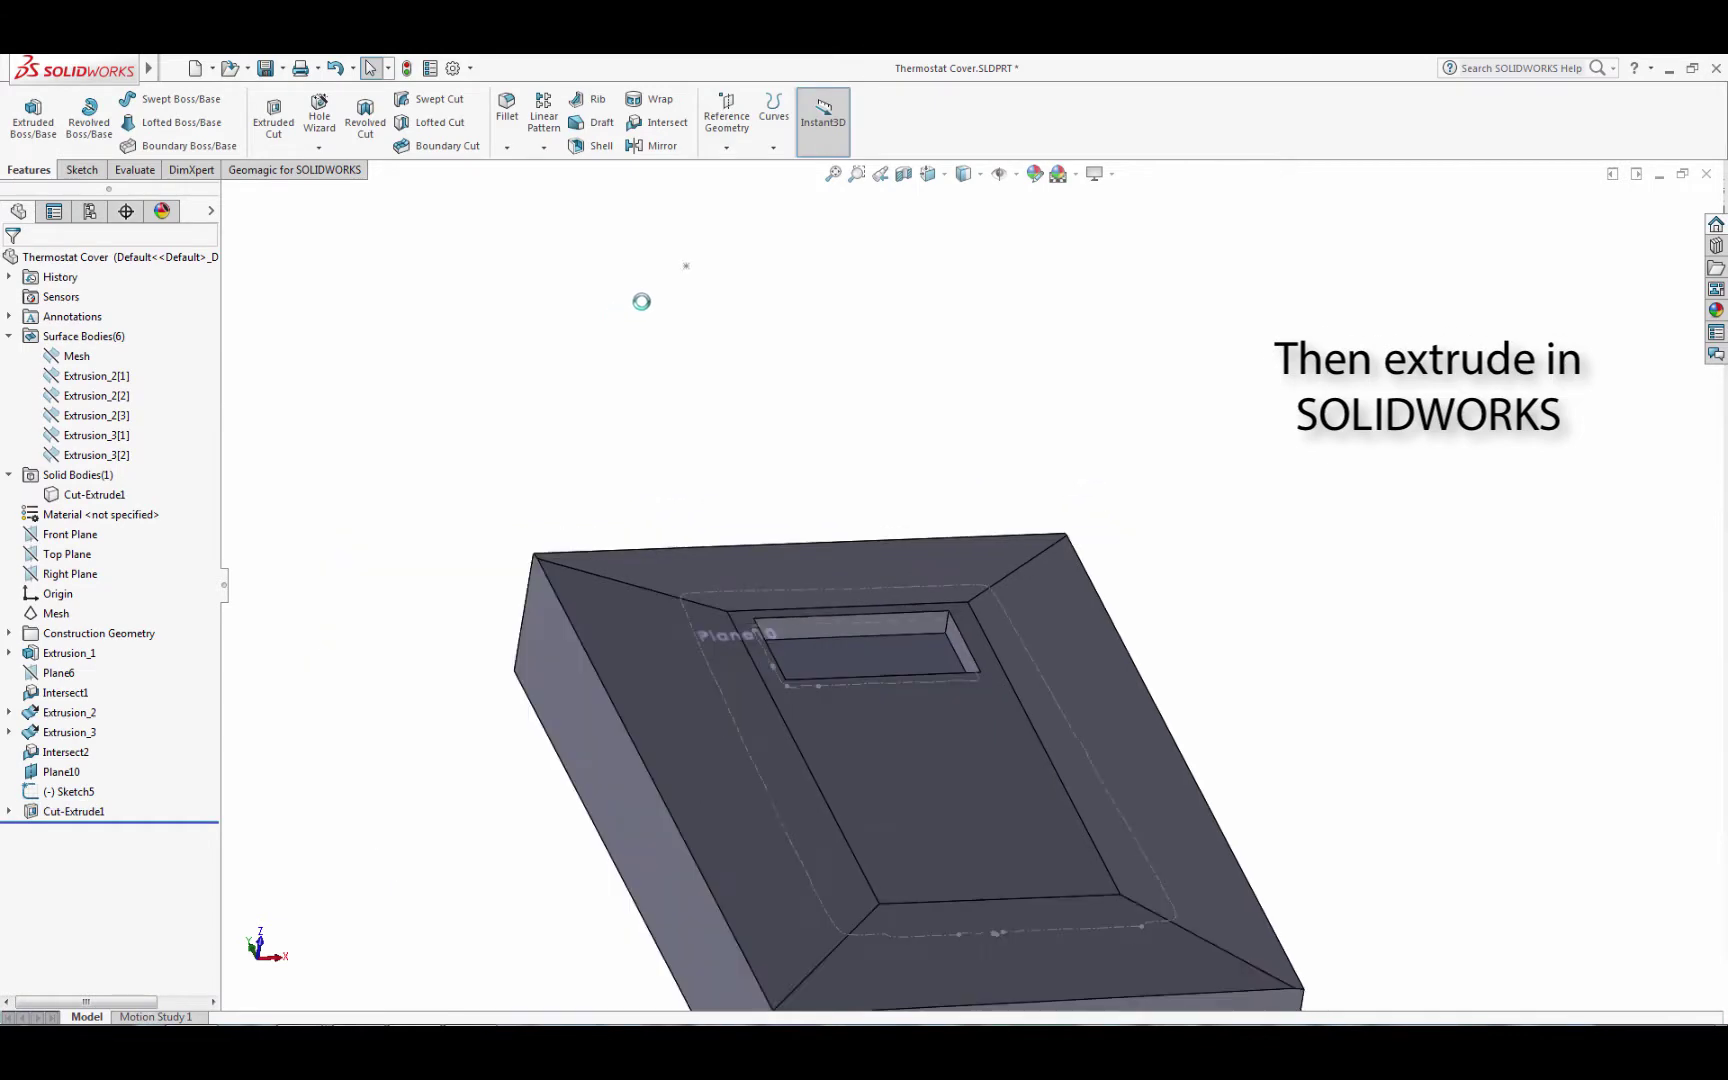
{"action": "mouse_move", "coordinate": [640, 301]}
{"action": "middle_mouse_down"}
{"action": "mouse_move", "coordinate": [698, 729]}
{"action": "mouse_move", "coordinate": [452, 833]}
{"action": "middle_mouse_up"}
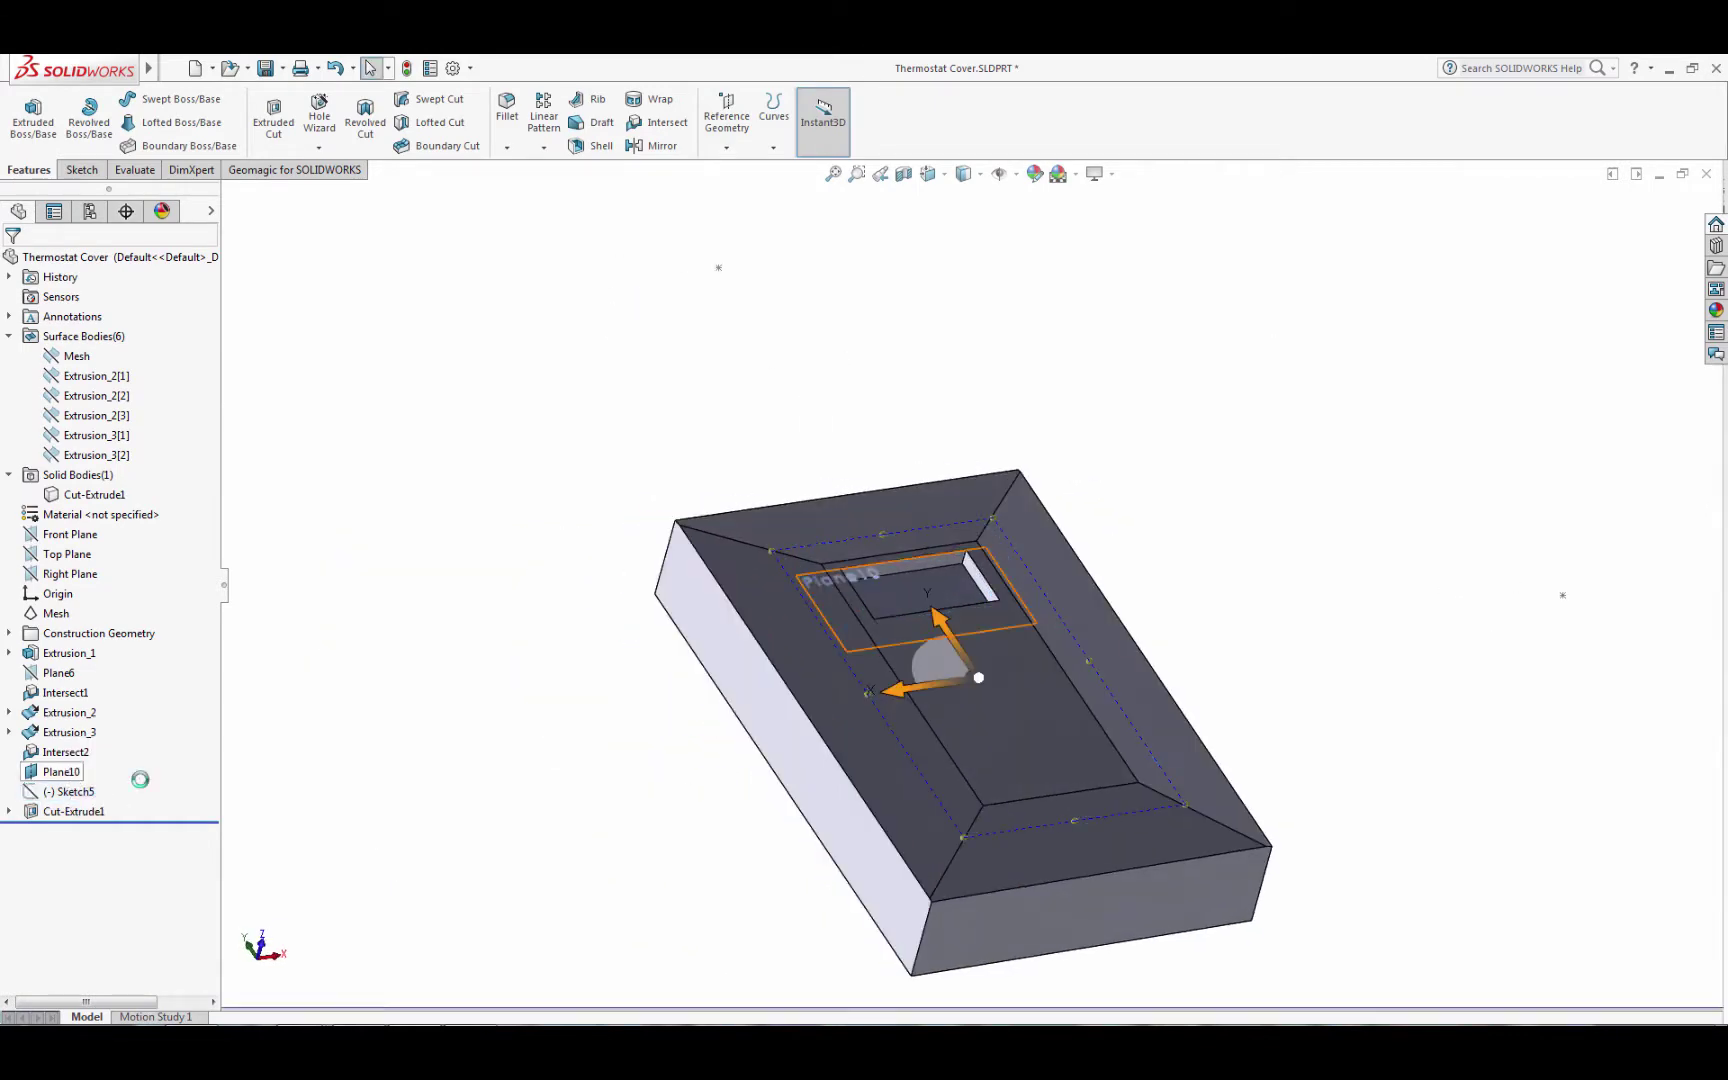
{"action": "mouse_move", "coordinate": [700, 840]}
{"action": "middle_mouse_down"}
{"action": "mouse_move", "coordinate": [677, 802]}
{"action": "mouse_move", "coordinate": [551, 779]}
{"action": "mouse_move", "coordinate": [613, 783]}
{"action": "mouse_move", "coordinate": [617, 768]}
{"action": "middle_mouse_up"}
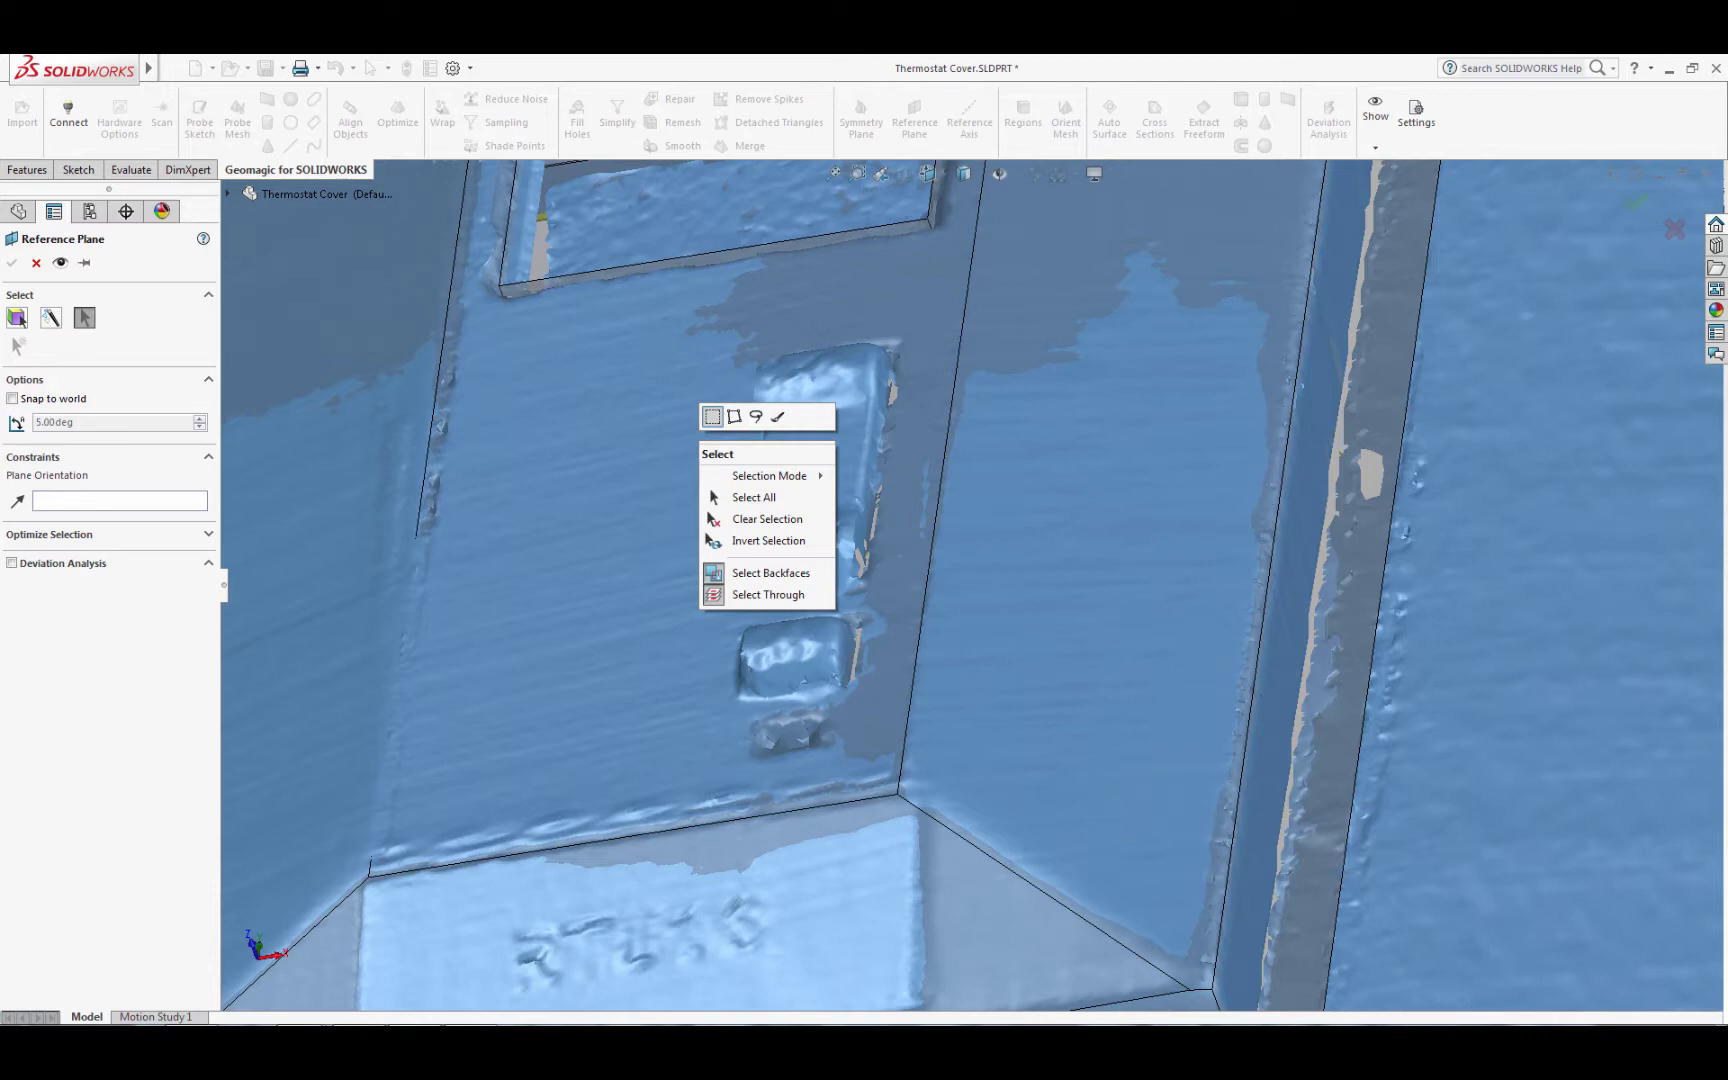
{"action": "key", "text": "Escape"}
{"action": "scroll", "coordinate": [780, 560], "scroll_direction": "up", "scroll_amount": 5}
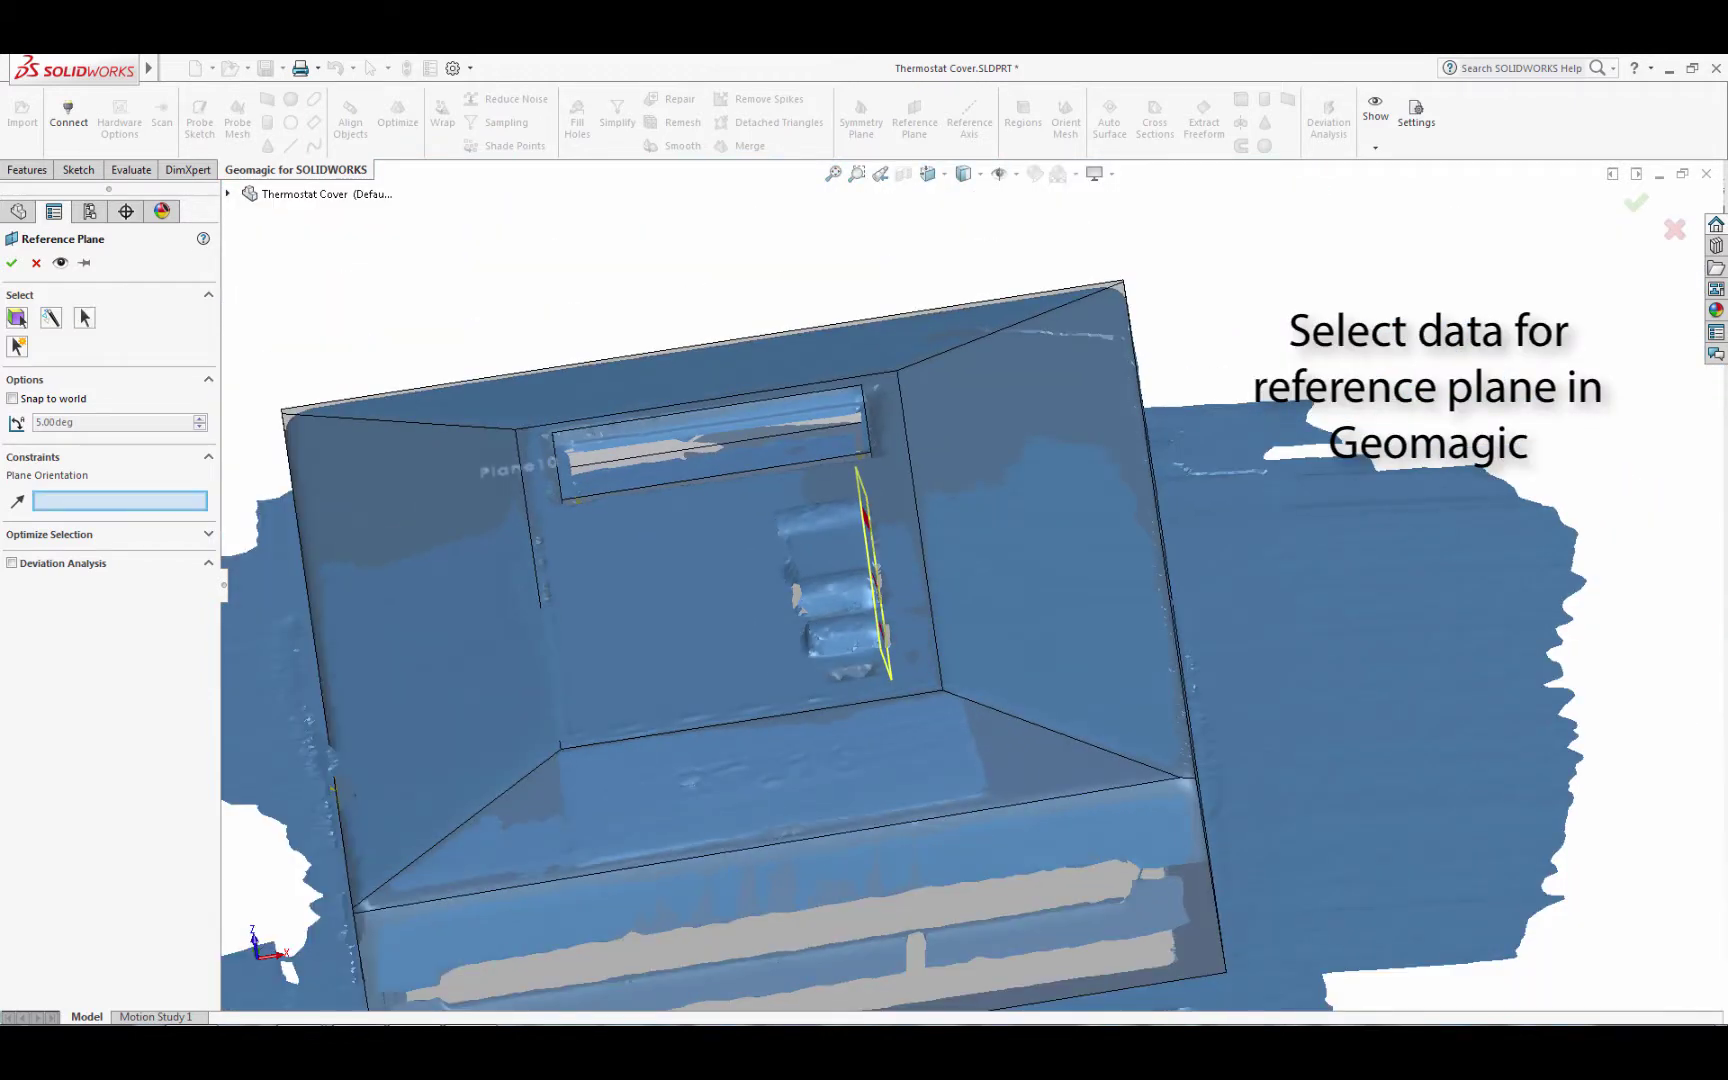
- Orient the button's Plane12 to the Right Plane and hide the scan mesh
{"action": "left_click", "coordinate": [228, 193]}
{"action": "left_click", "coordinate": [309, 372]}
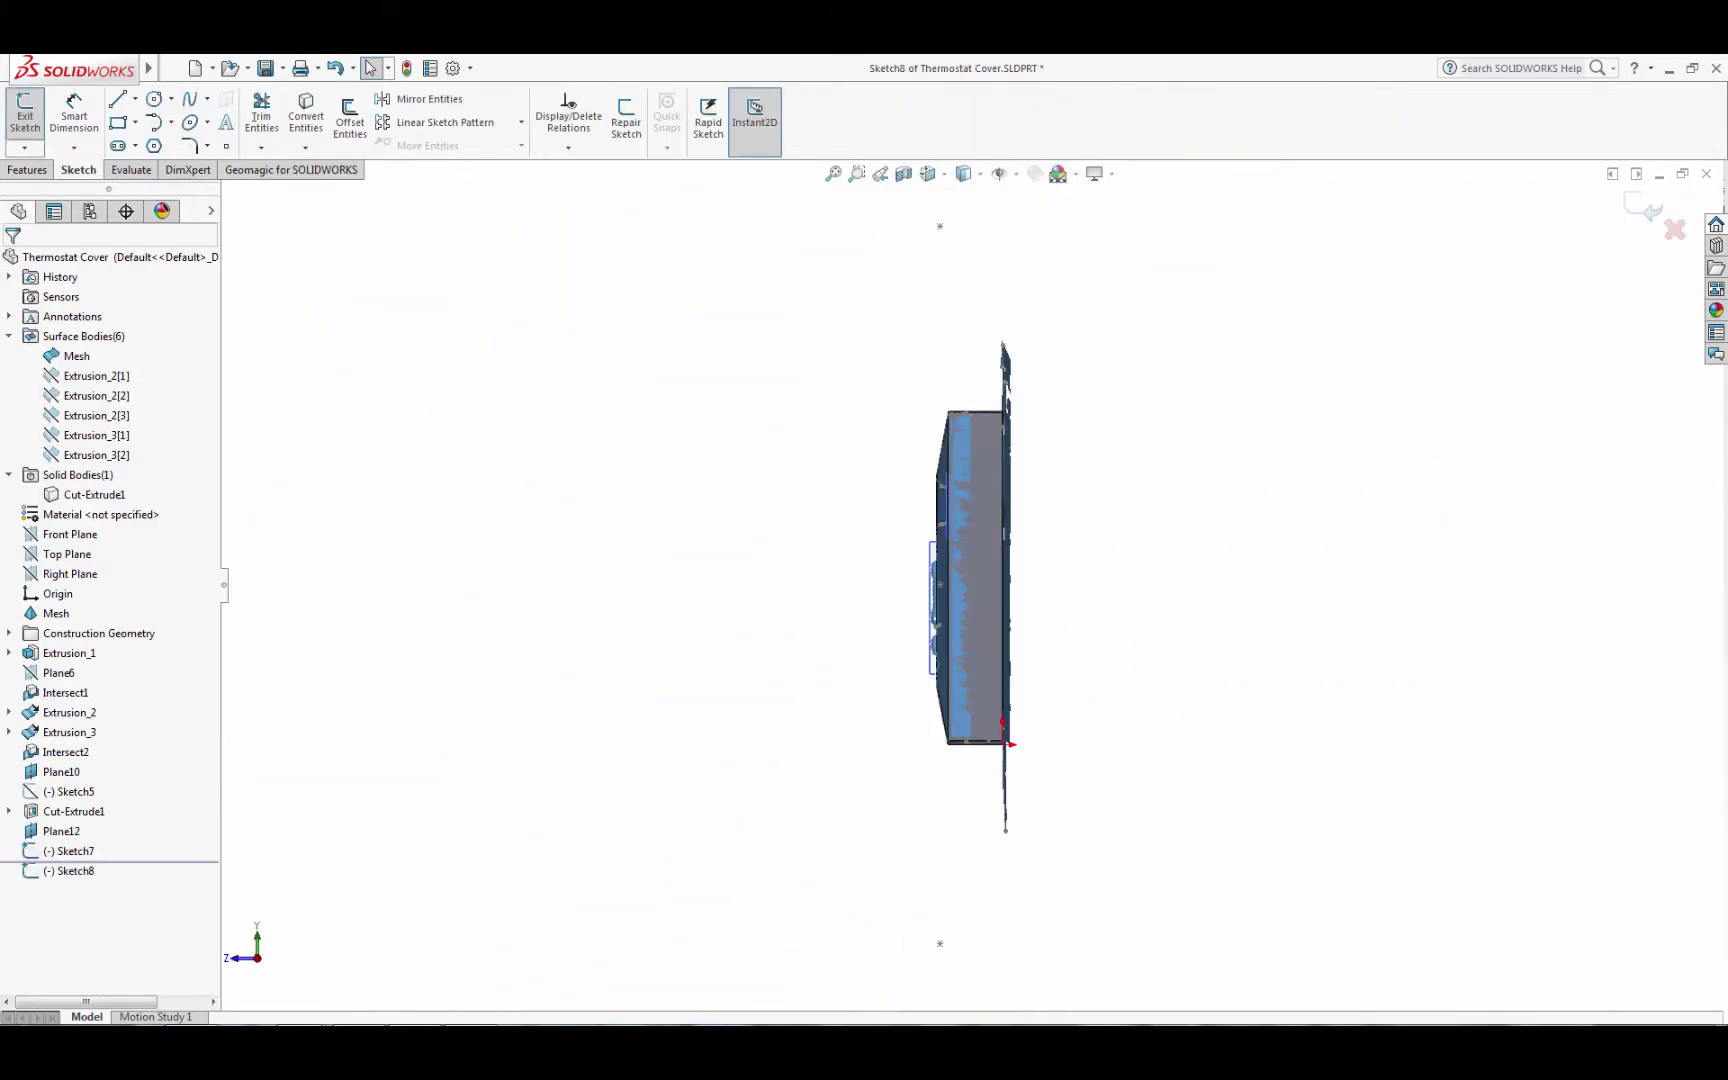
{"action": "scroll", "coordinate": [938, 590], "scroll_direction": "down", "scroll_amount": 3}
{"action": "scroll", "coordinate": [938, 590], "scroll_direction": "down", "scroll_amount": 4}
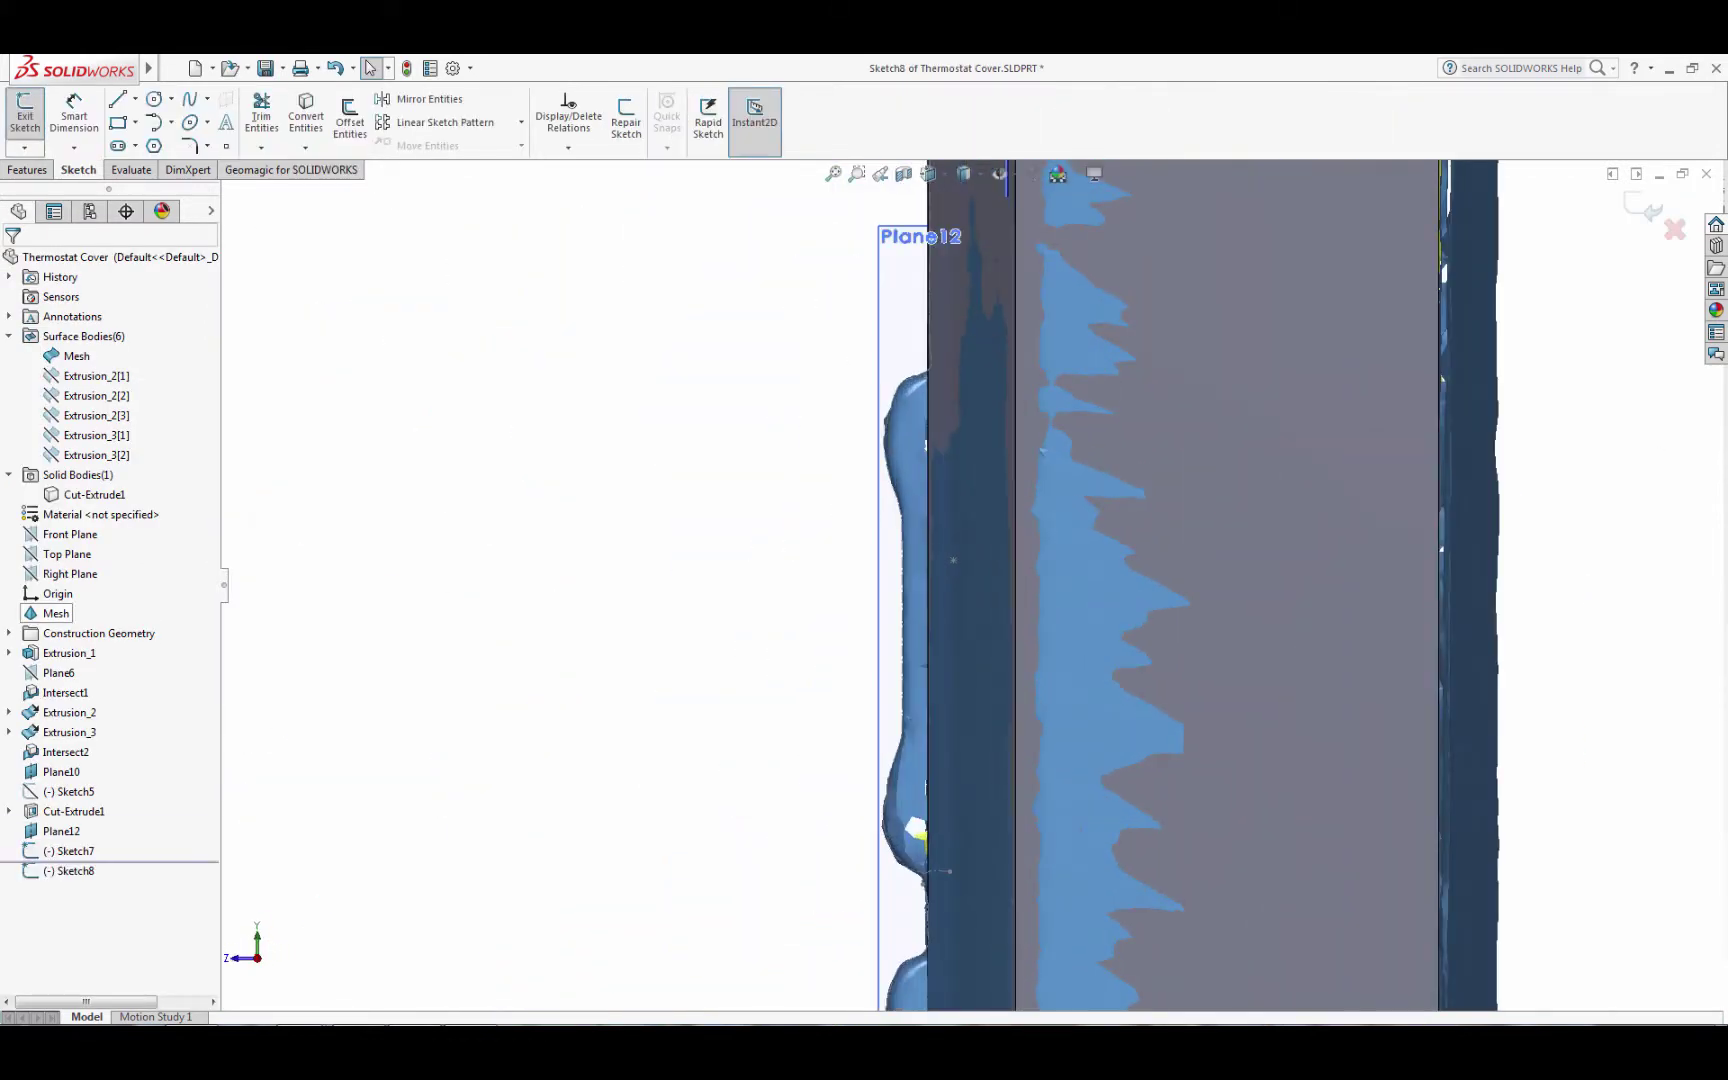
{"action": "left_click", "coordinate": [76, 356]}
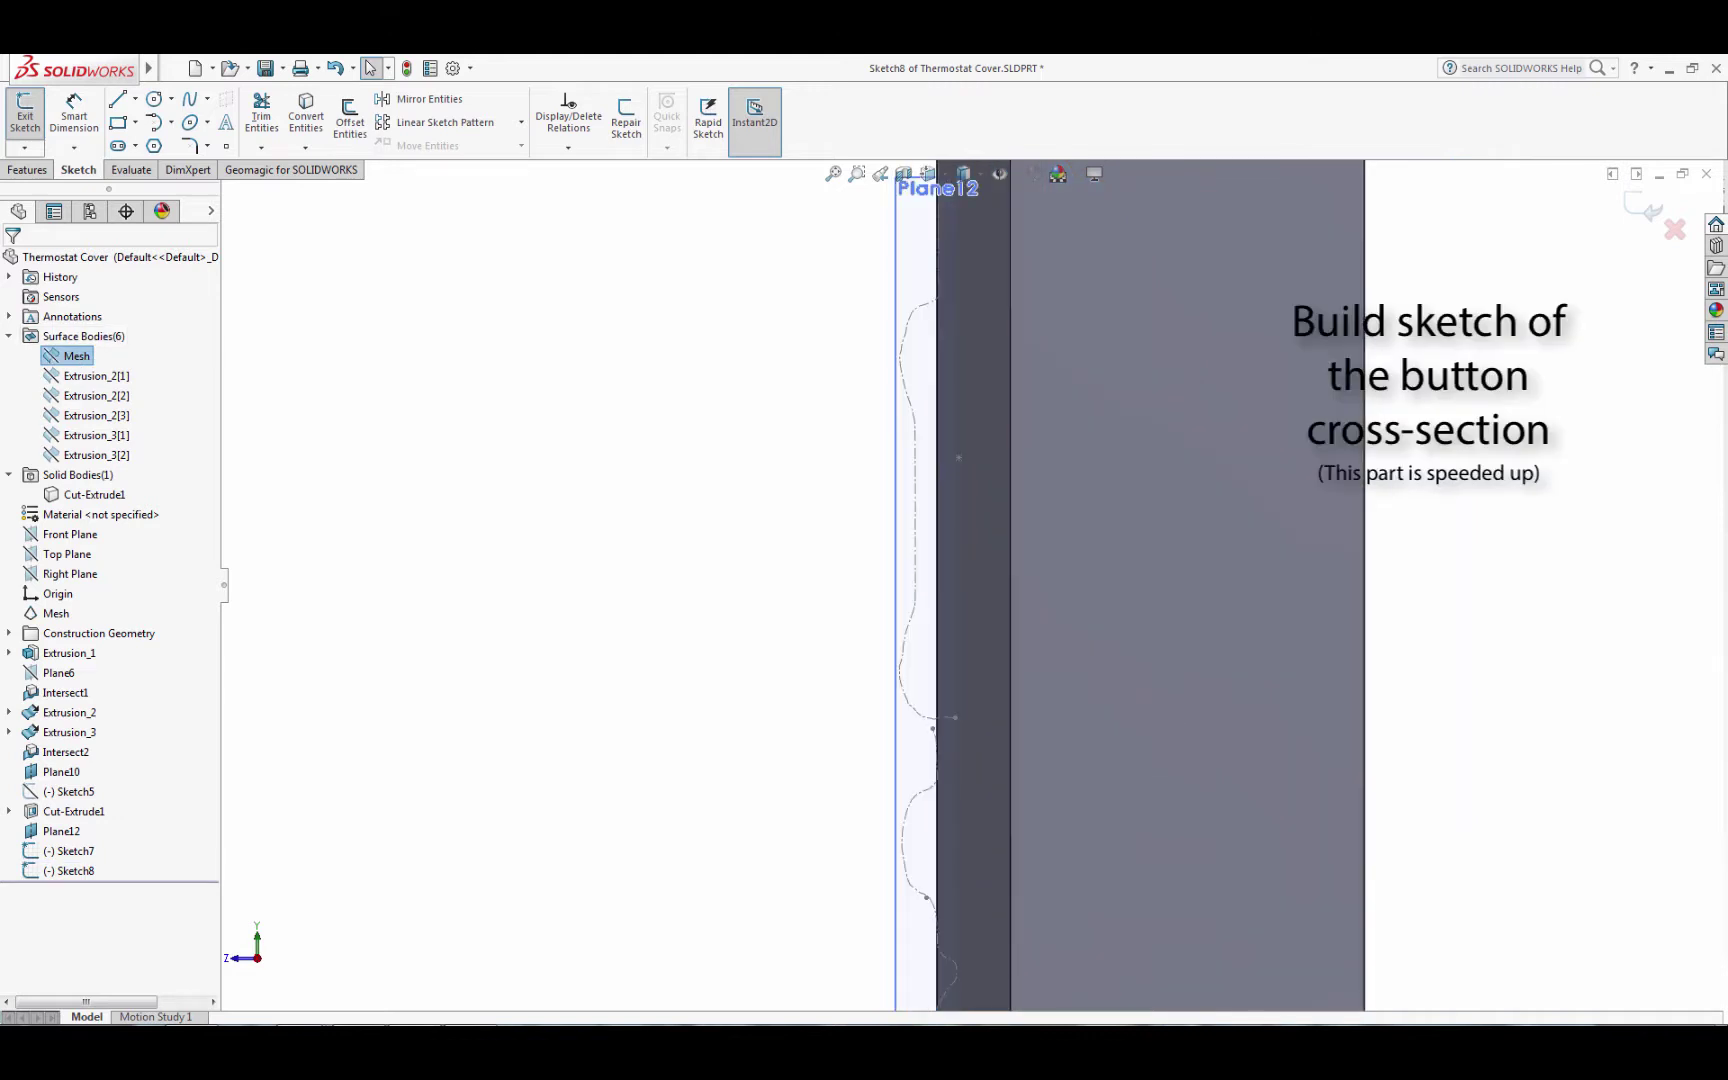
- Trace the button profile on Plane12 with vertical and slanted lines
{"action": "left_click_drag", "start_coordinate": [916, 497], "coordinate": [916, 546]}
{"action": "right_click", "coordinate": [916, 465]}
{"action": "left_click", "coordinate": [930, 486]}
{"action": "key", "text": "l"}
{"action": "left_click_drag", "start_coordinate": [900, 353], "coordinate": [900, 680]}
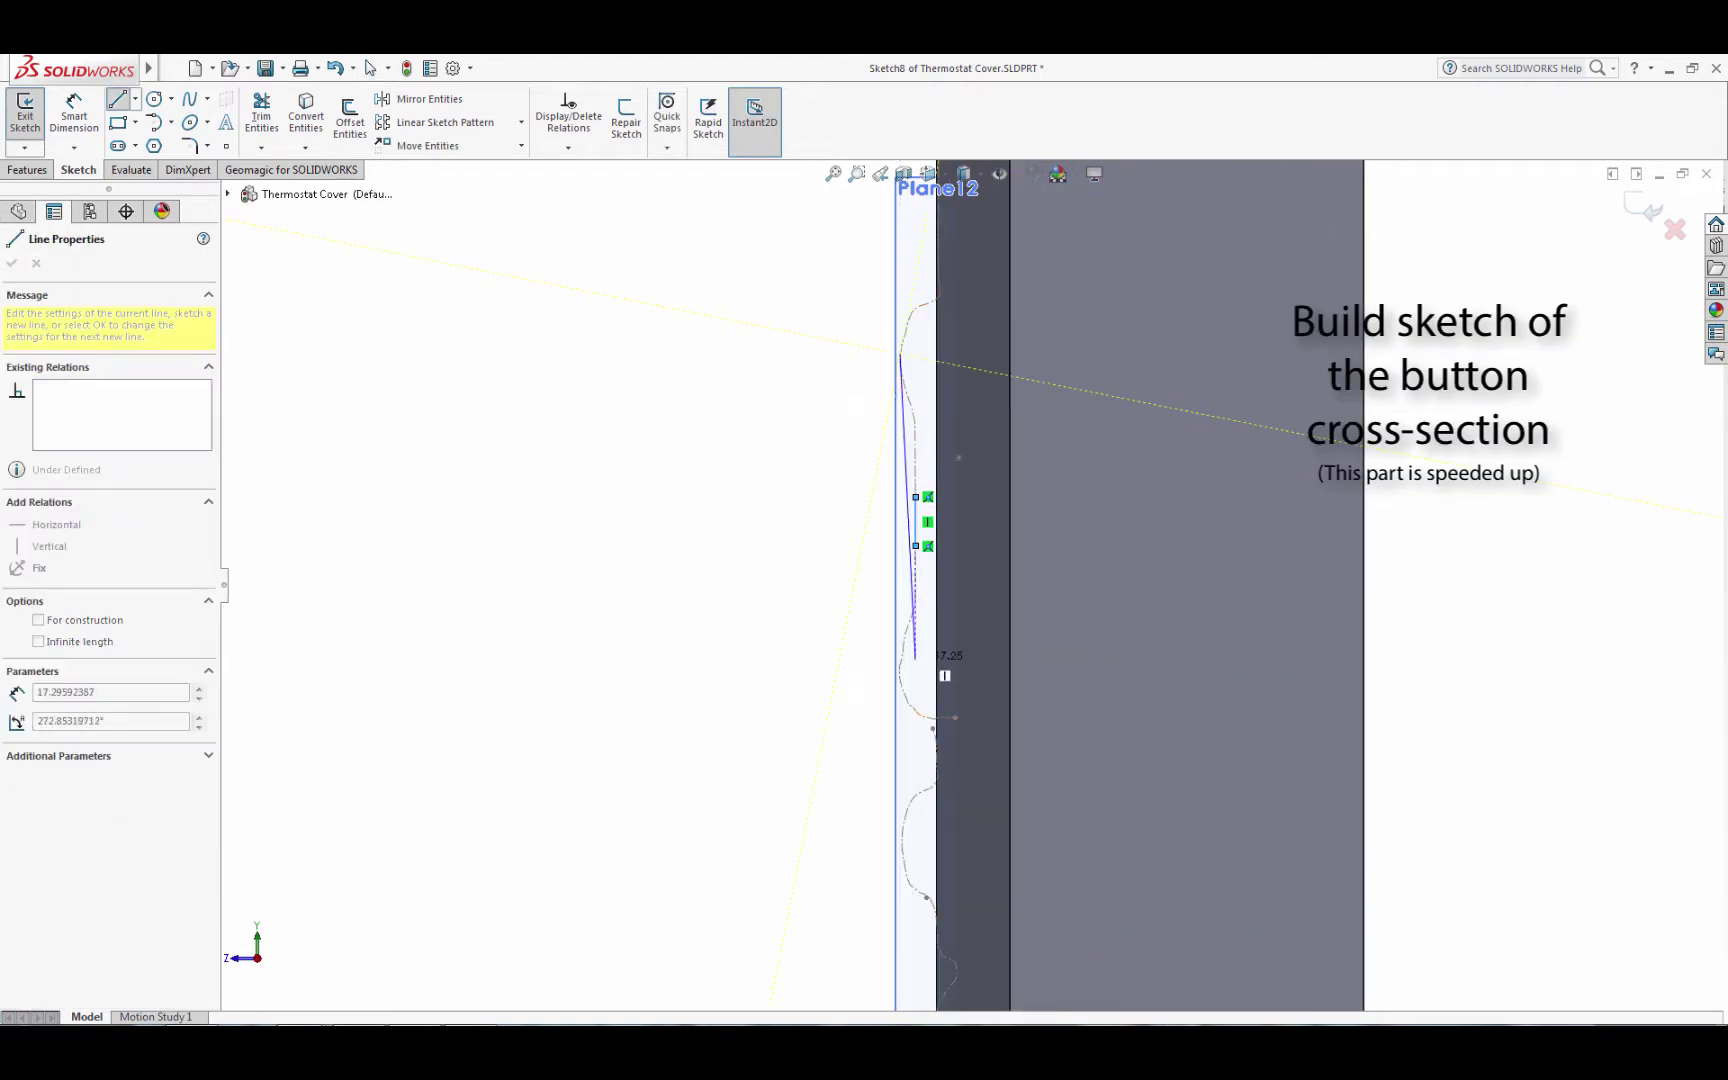
{"action": "left_click_drag", "start_coordinate": [905, 386], "coordinate": [912, 403]}
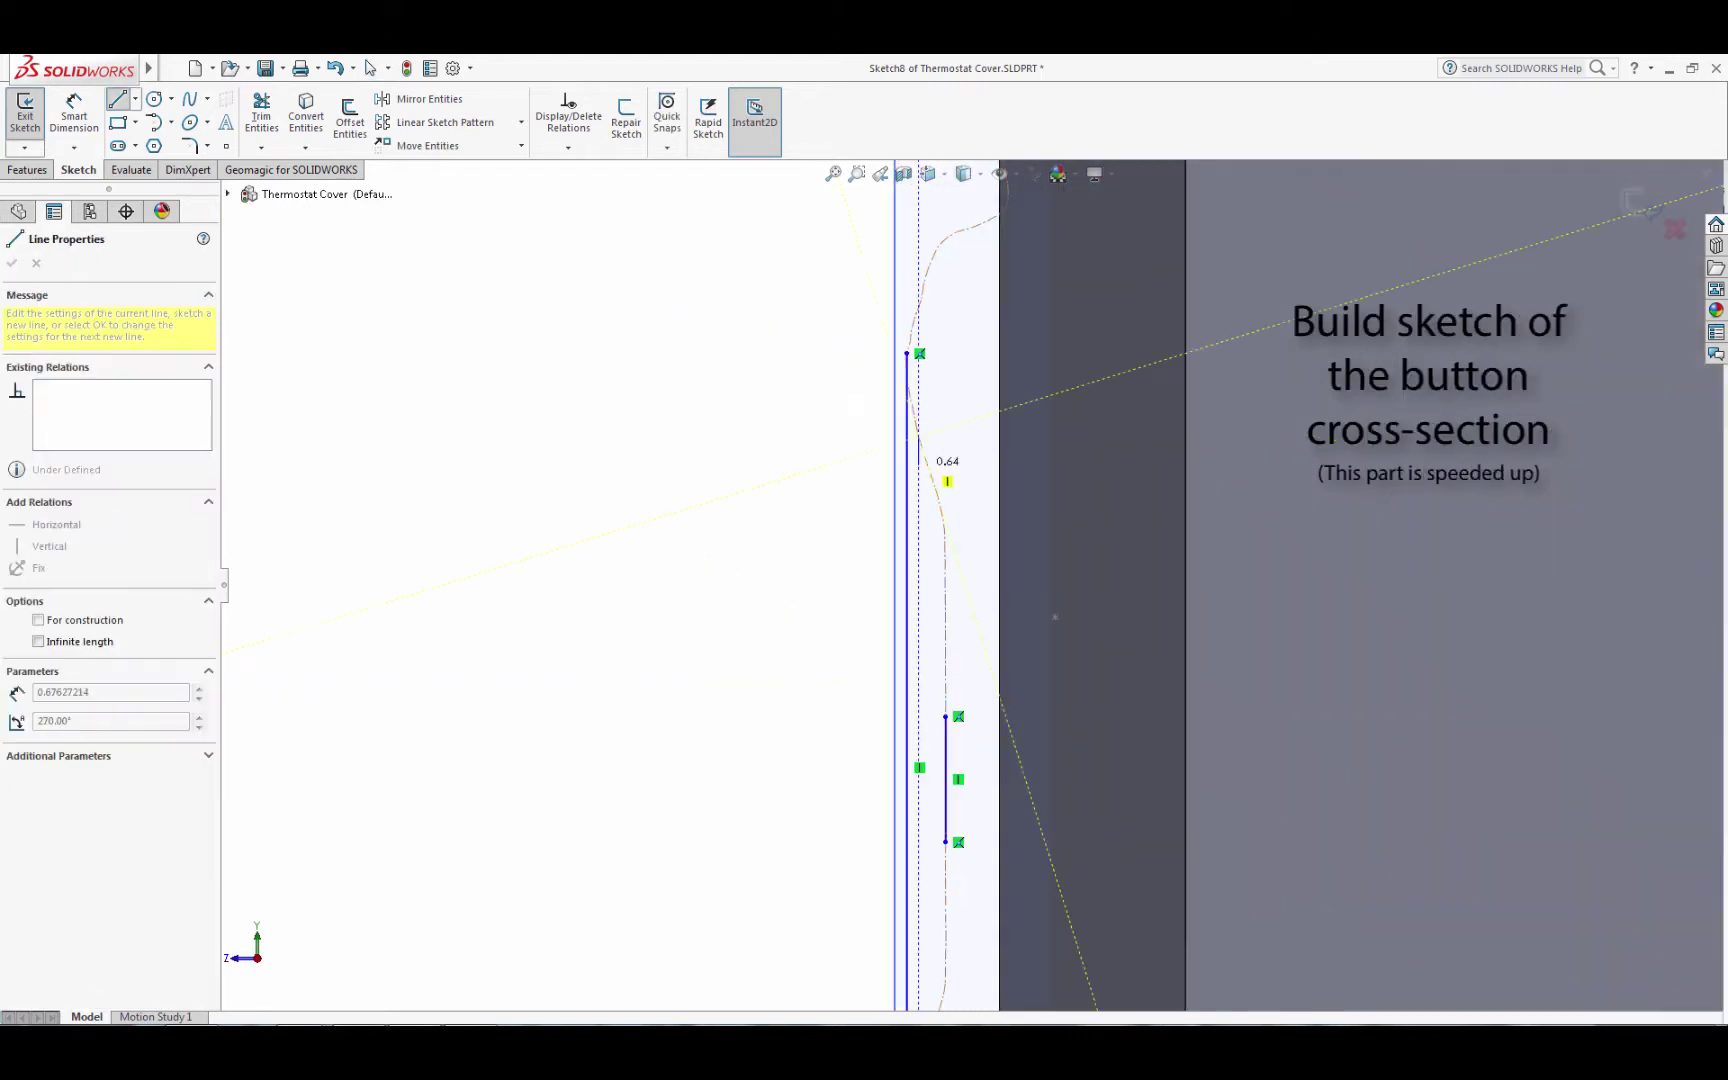
{"action": "scroll", "coordinate": [935, 600], "scroll_direction": "up", "scroll_amount": 2}
{"action": "left_click", "coordinate": [955, 857]}
{"action": "double_click", "coordinate": [943, 856]}
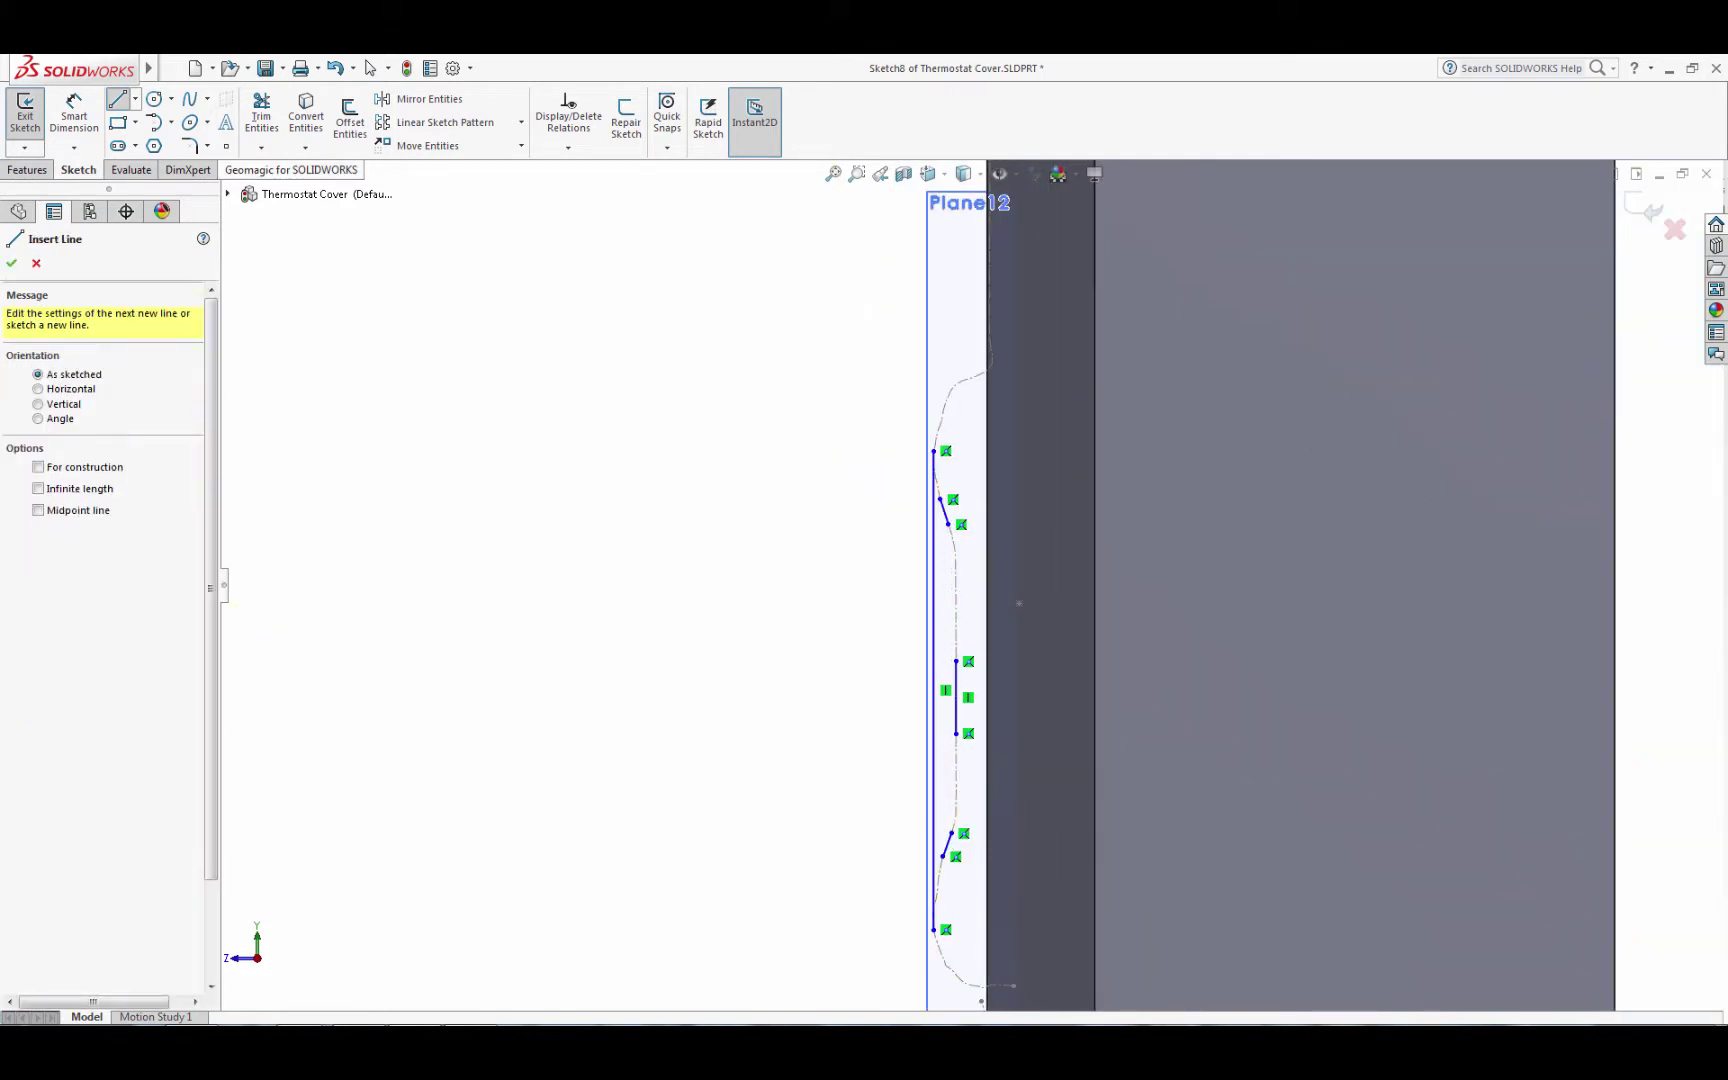
{"action": "left_click", "coordinate": [261, 148]}
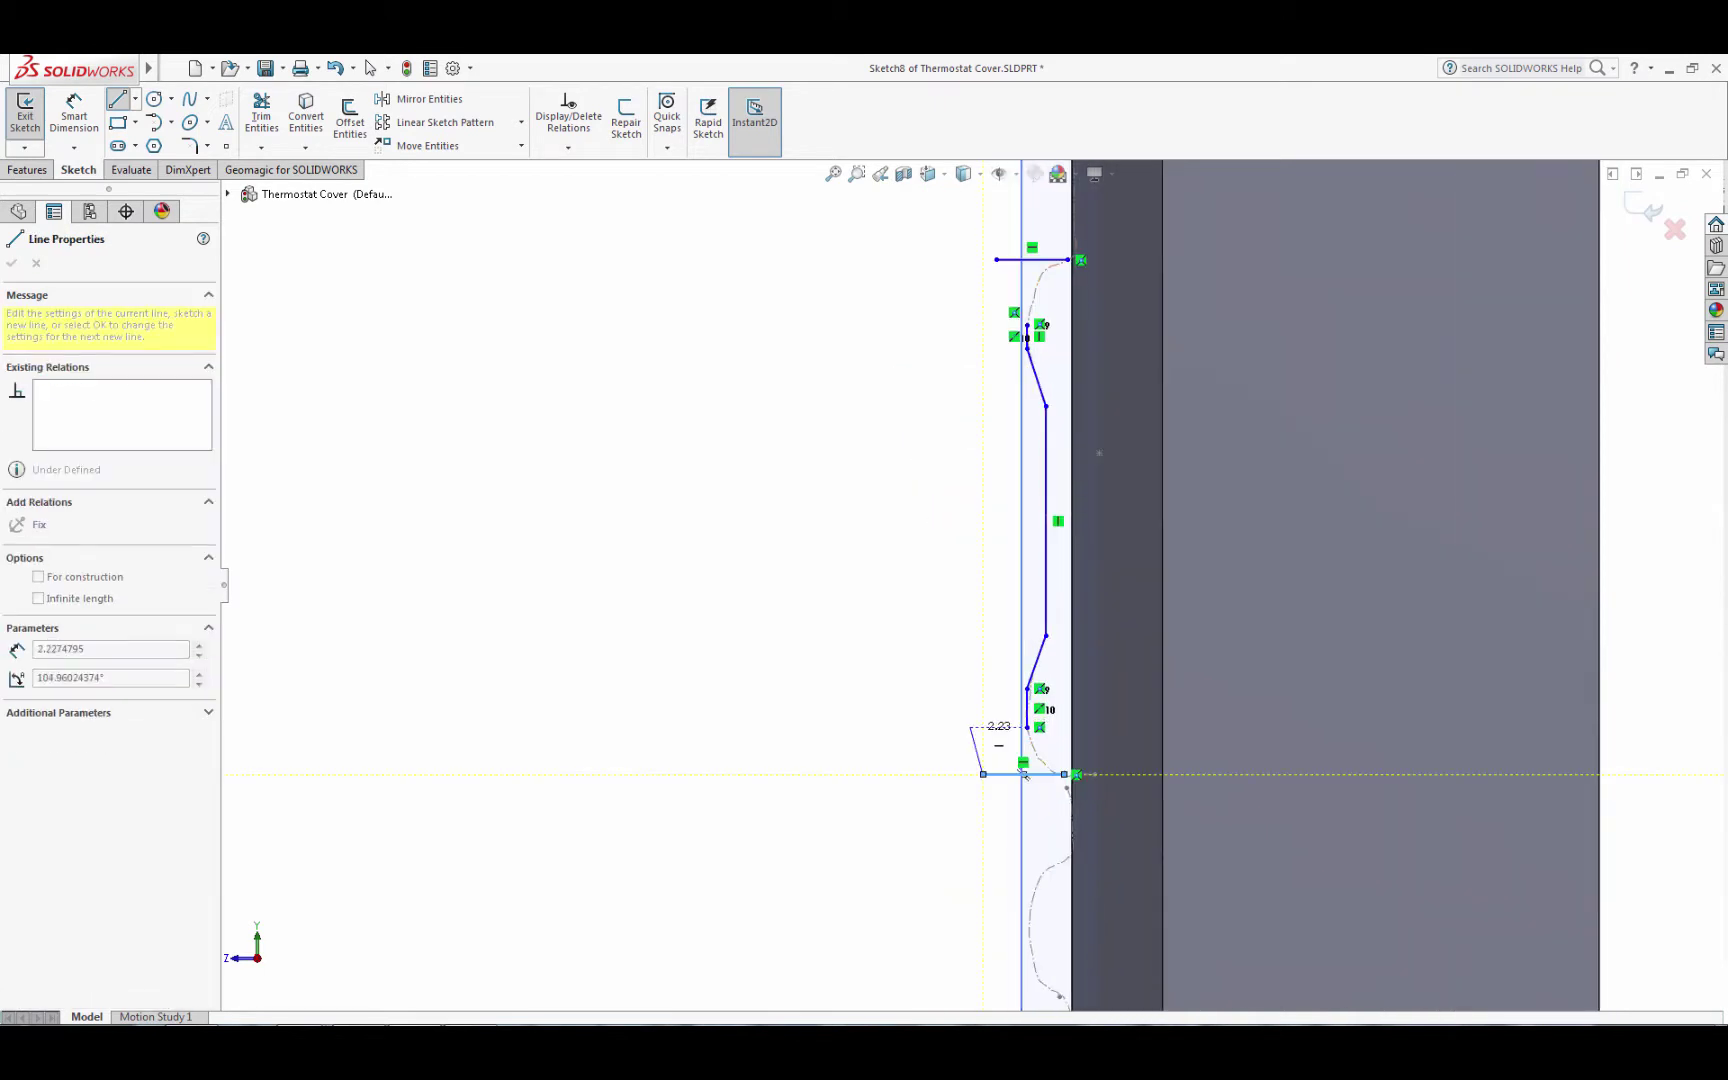
- Corner-trim the top and bottom lines into the vertical line
{"action": "left_click", "coordinate": [261, 148]}
{"action": "left_click", "coordinate": [302, 169]}
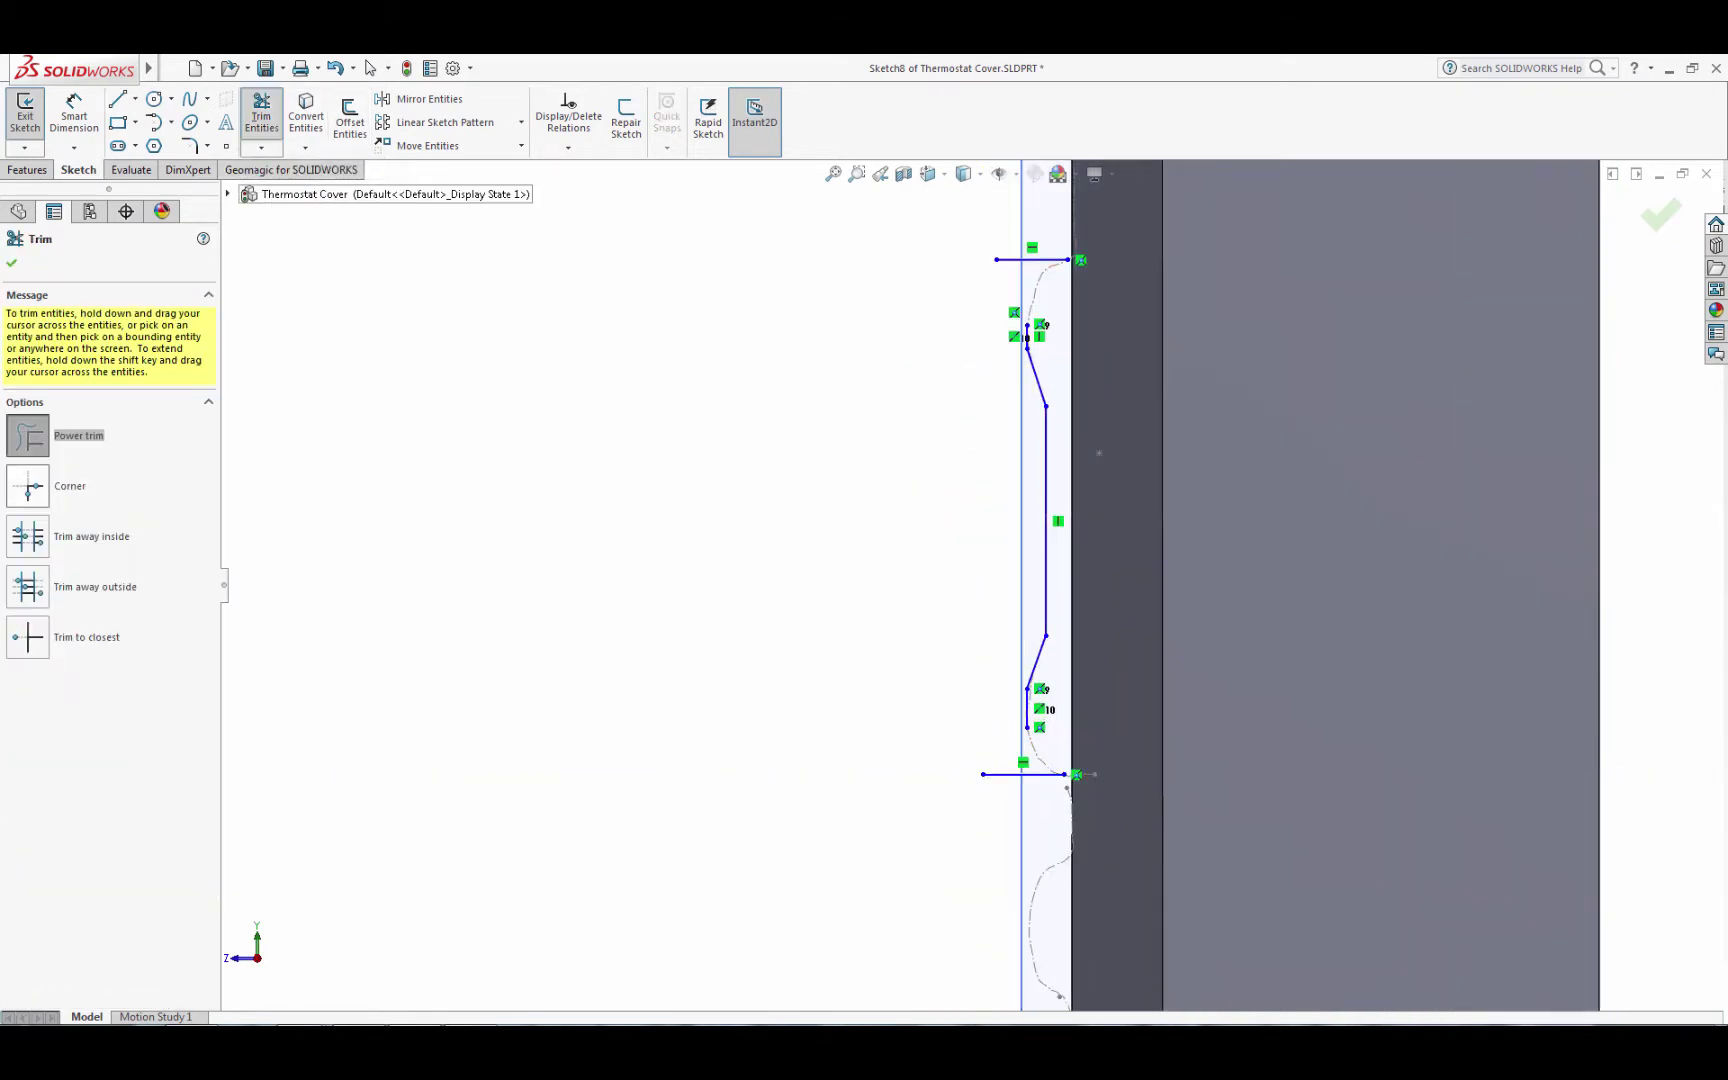
{"action": "left_click", "coordinate": [27, 486]}
{"action": "left_click", "coordinate": [1027, 330]}
{"action": "left_click", "coordinate": [1050, 259]}
{"action": "left_click", "coordinate": [1027, 715]}
{"action": "left_click", "coordinate": [1045, 774]}
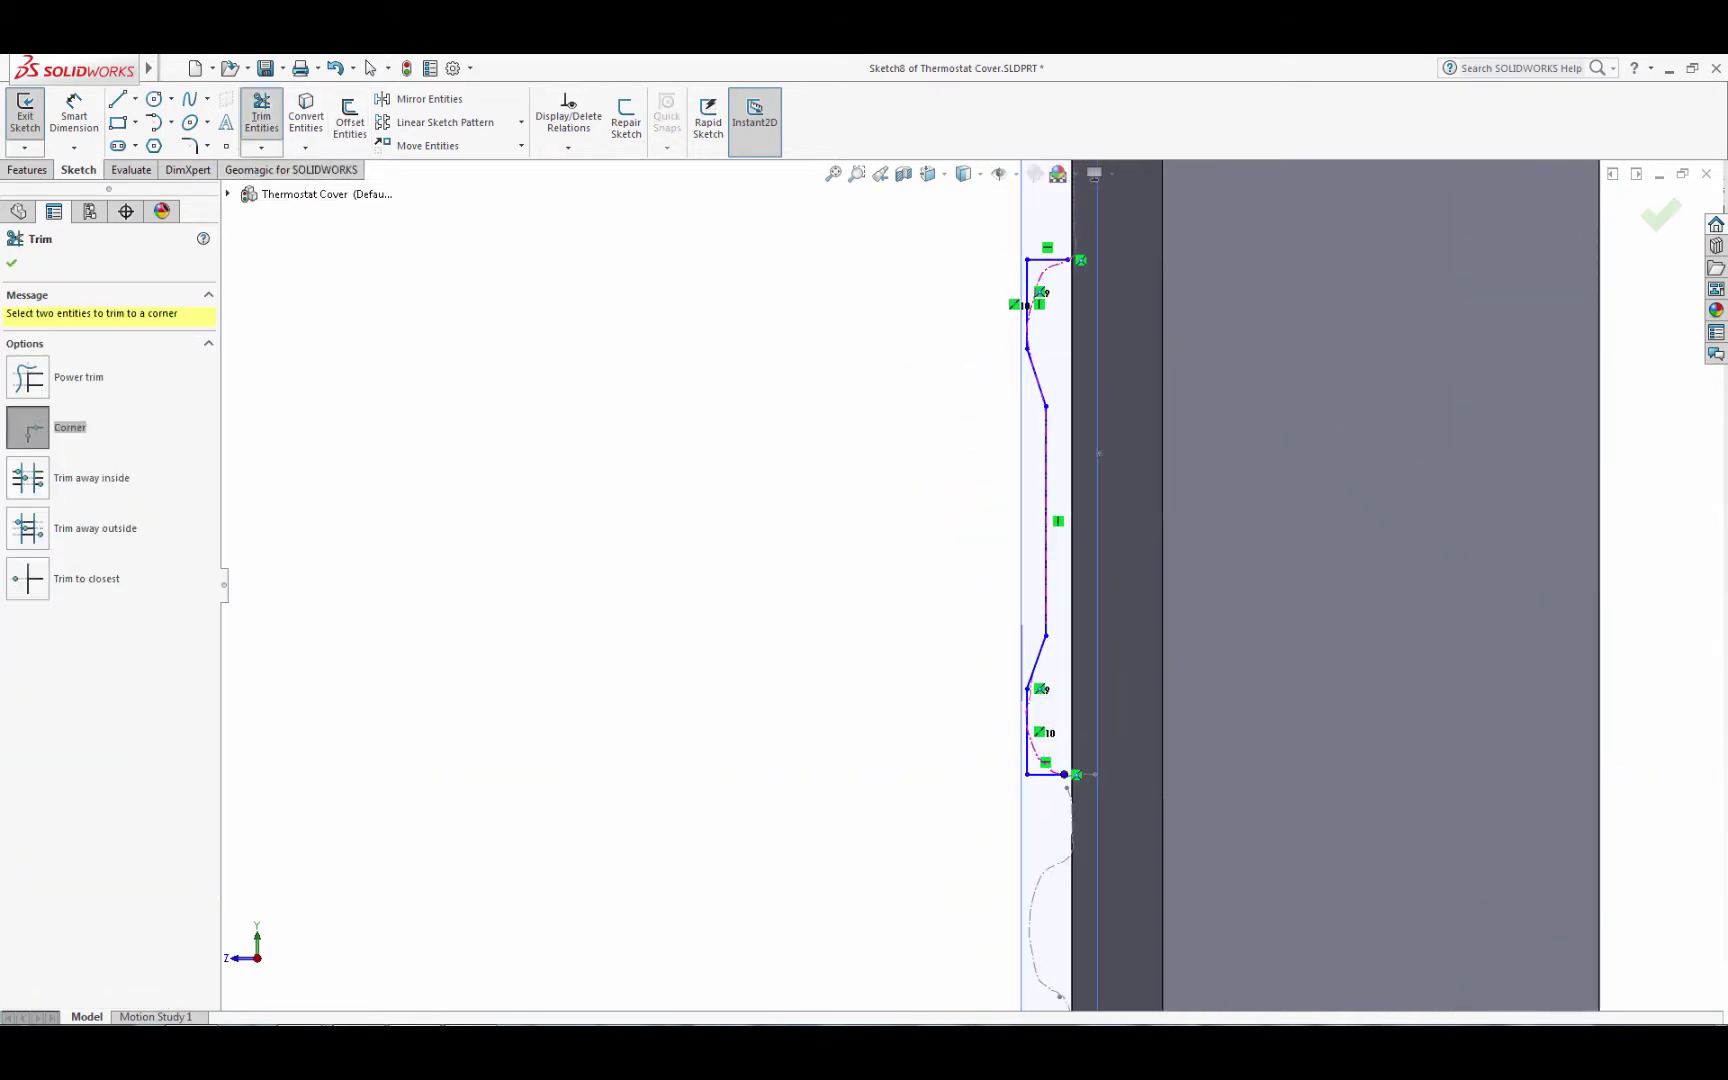
- Add the right vertical line and corner-trim it to the top and bottom lines
{"action": "left_click", "coordinate": [118, 98]}
{"action": "left_click_drag", "start_coordinate": [1064, 497], "coordinate": [1064, 549]}
{"action": "left_click", "coordinate": [261, 148]}
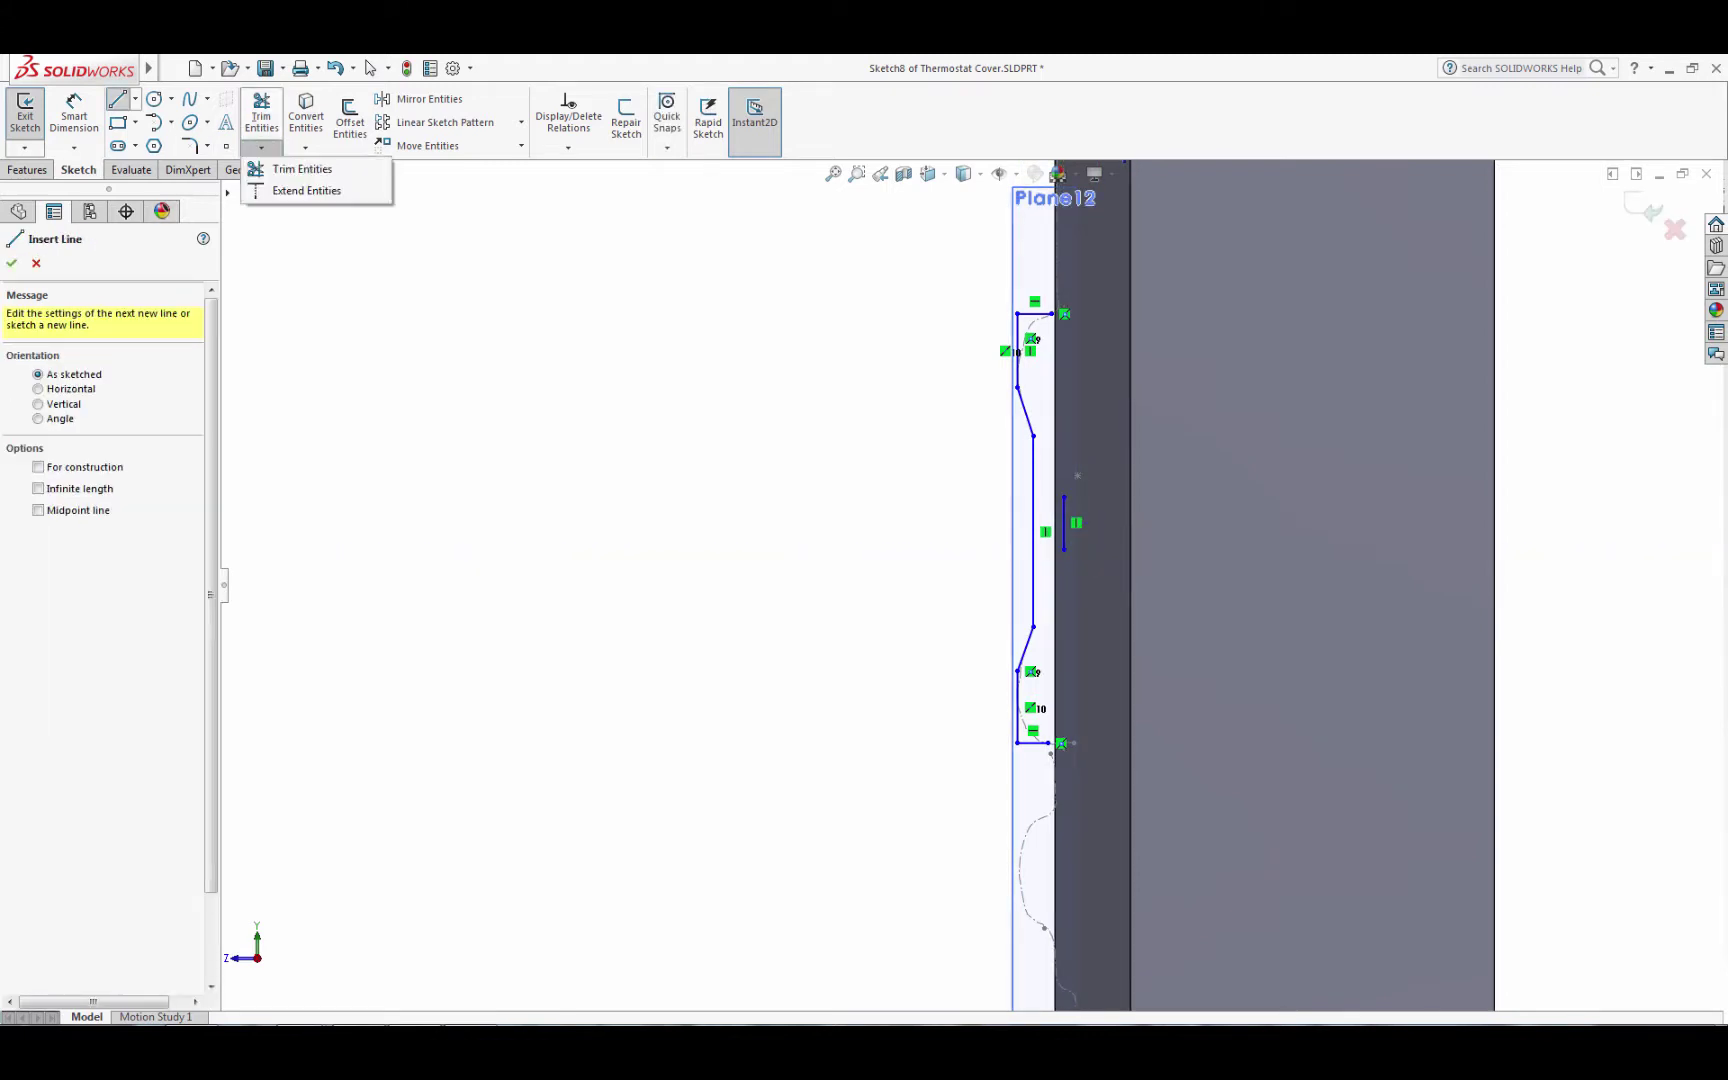
{"action": "left_click", "coordinate": [302, 169]}
{"action": "left_click", "coordinate": [1040, 314]}
{"action": "left_click", "coordinate": [1064, 520]}
{"action": "left_click", "coordinate": [1035, 743]}
{"action": "left_click", "coordinate": [1064, 540]}
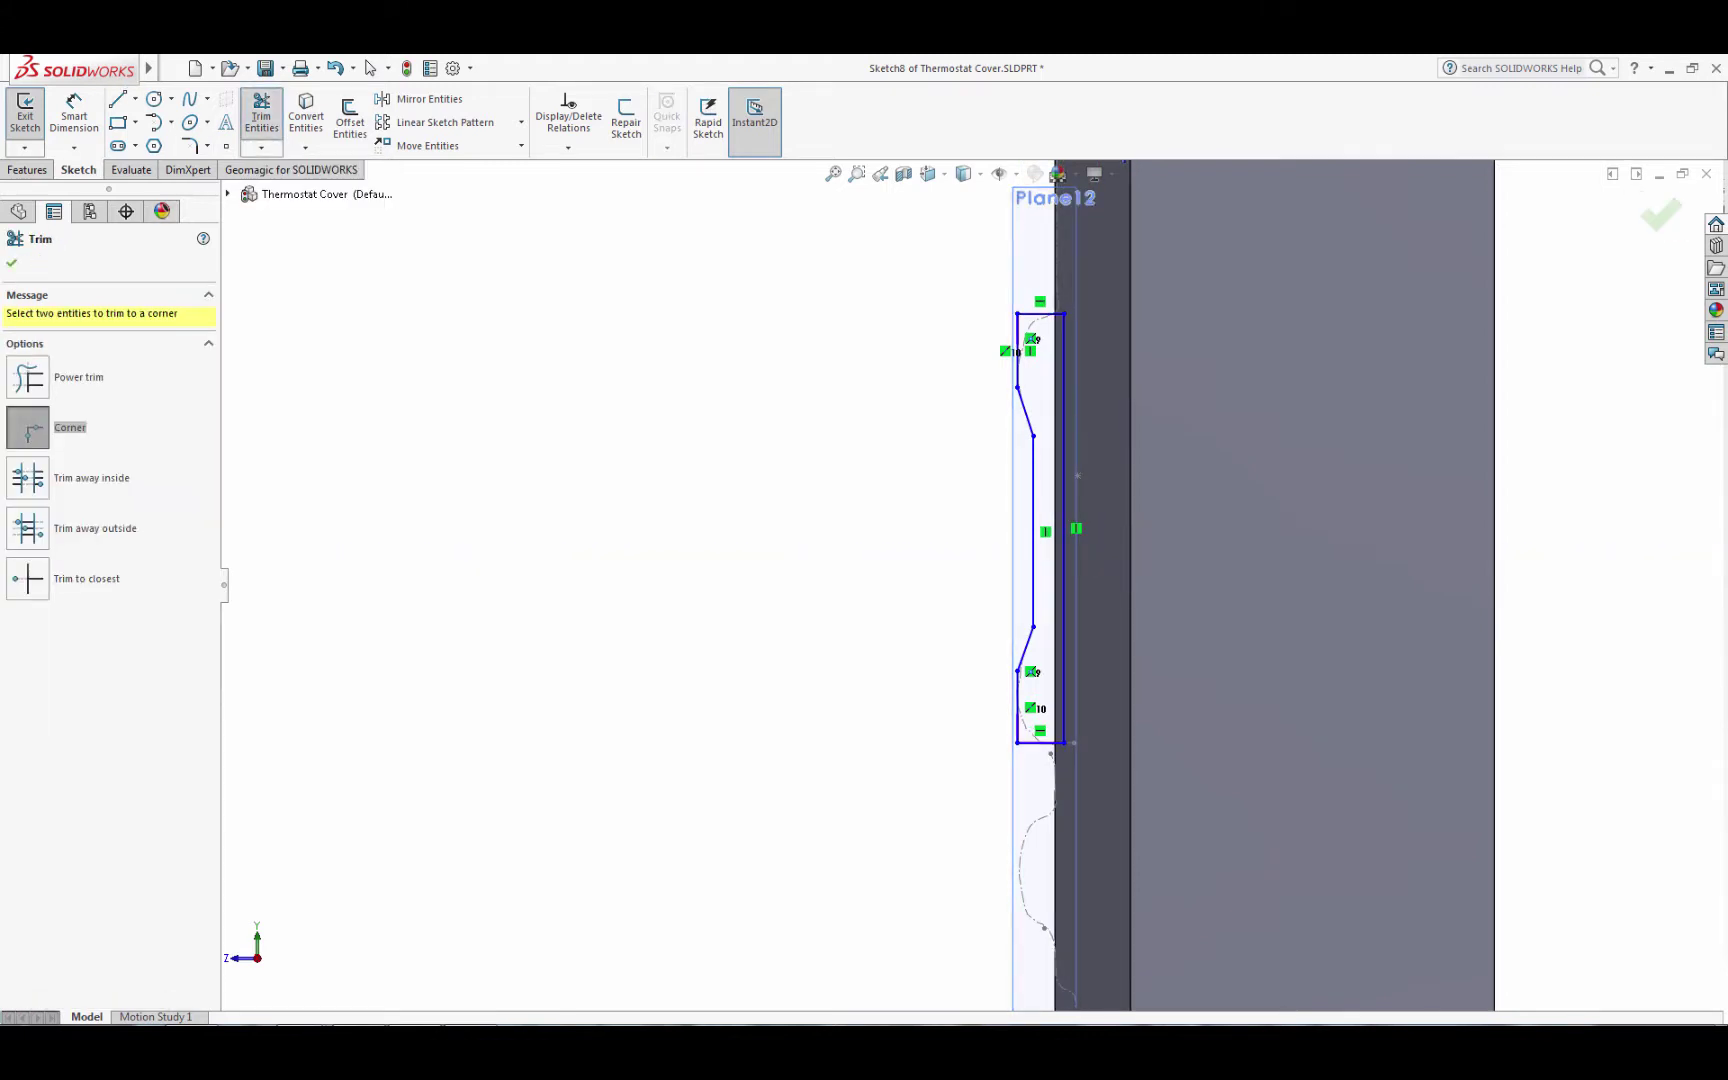
{"action": "scroll", "coordinate": [1090, 289], "scroll_direction": "down", "scroll_amount": 3}
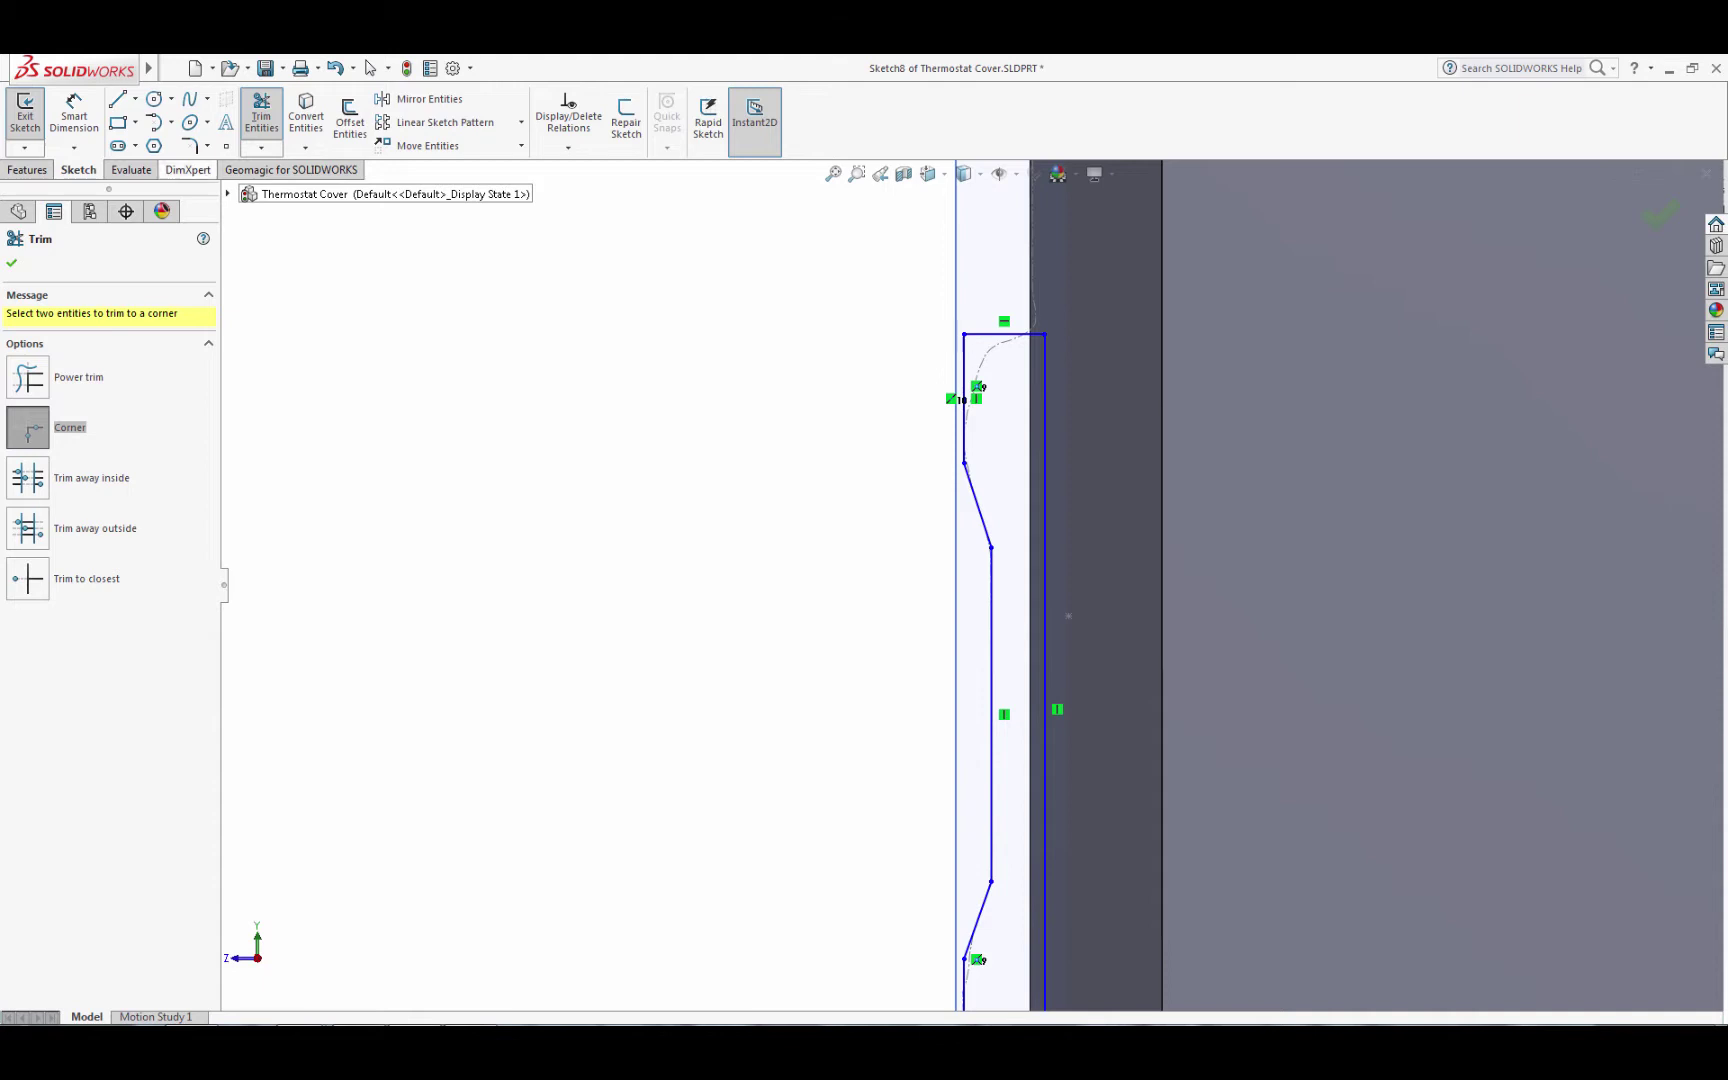
- Fillet the first button outline's corners with a 2 mm radius
{"action": "left_click", "coordinate": [188, 146]}
{"action": "left_click", "coordinate": [1004, 334]}
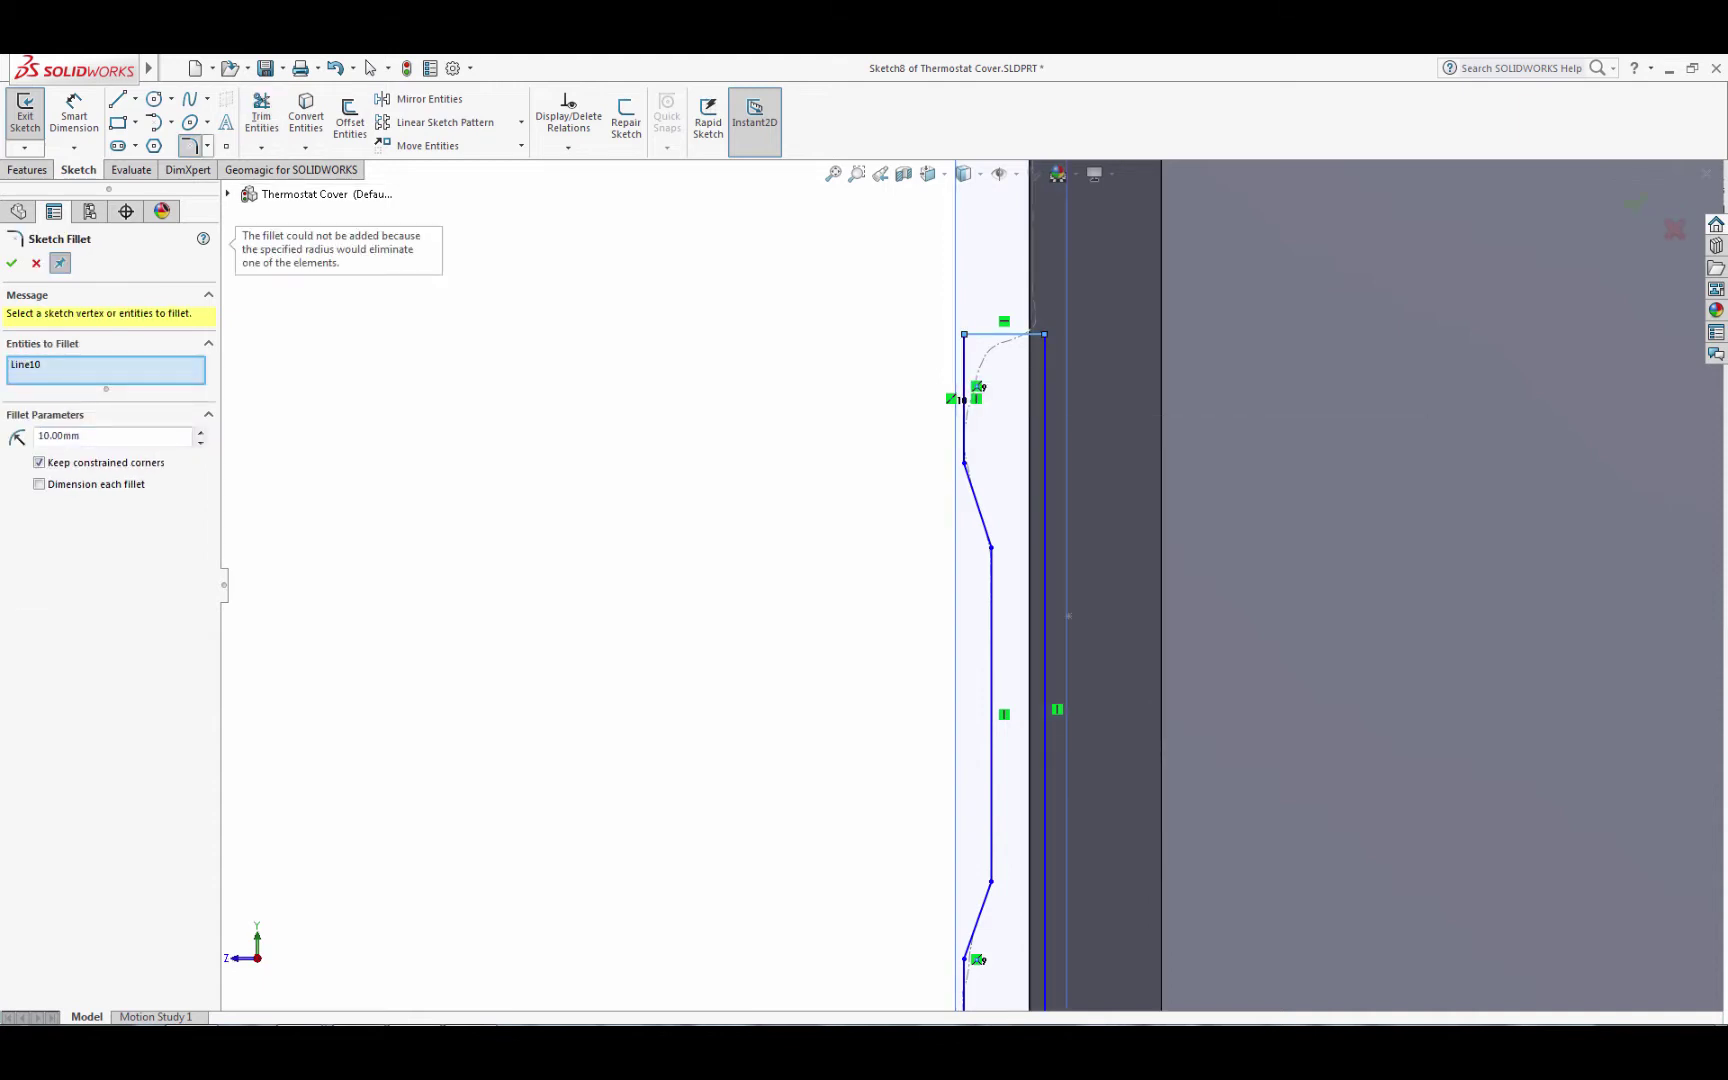
{"action": "type", "text": "1"}
{"action": "key", "text": "Return"}
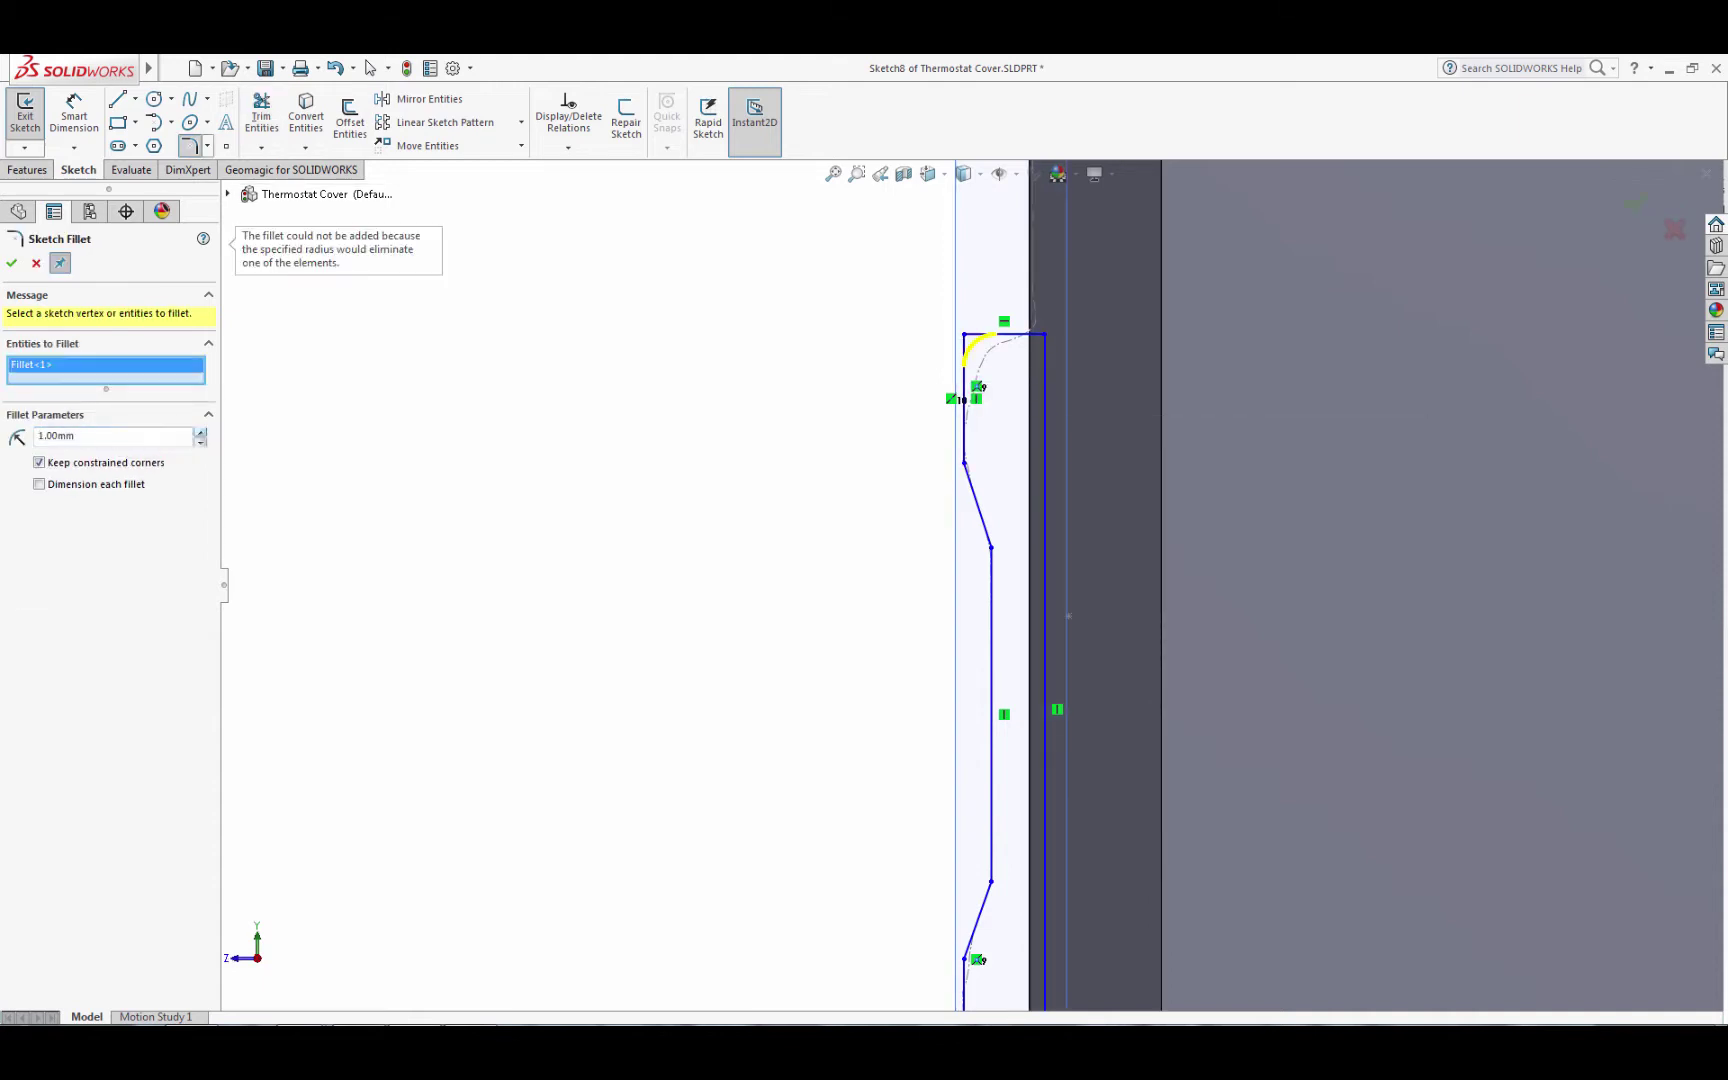
{"action": "key", "text": "Up"}
{"action": "key", "text": "Tab"}
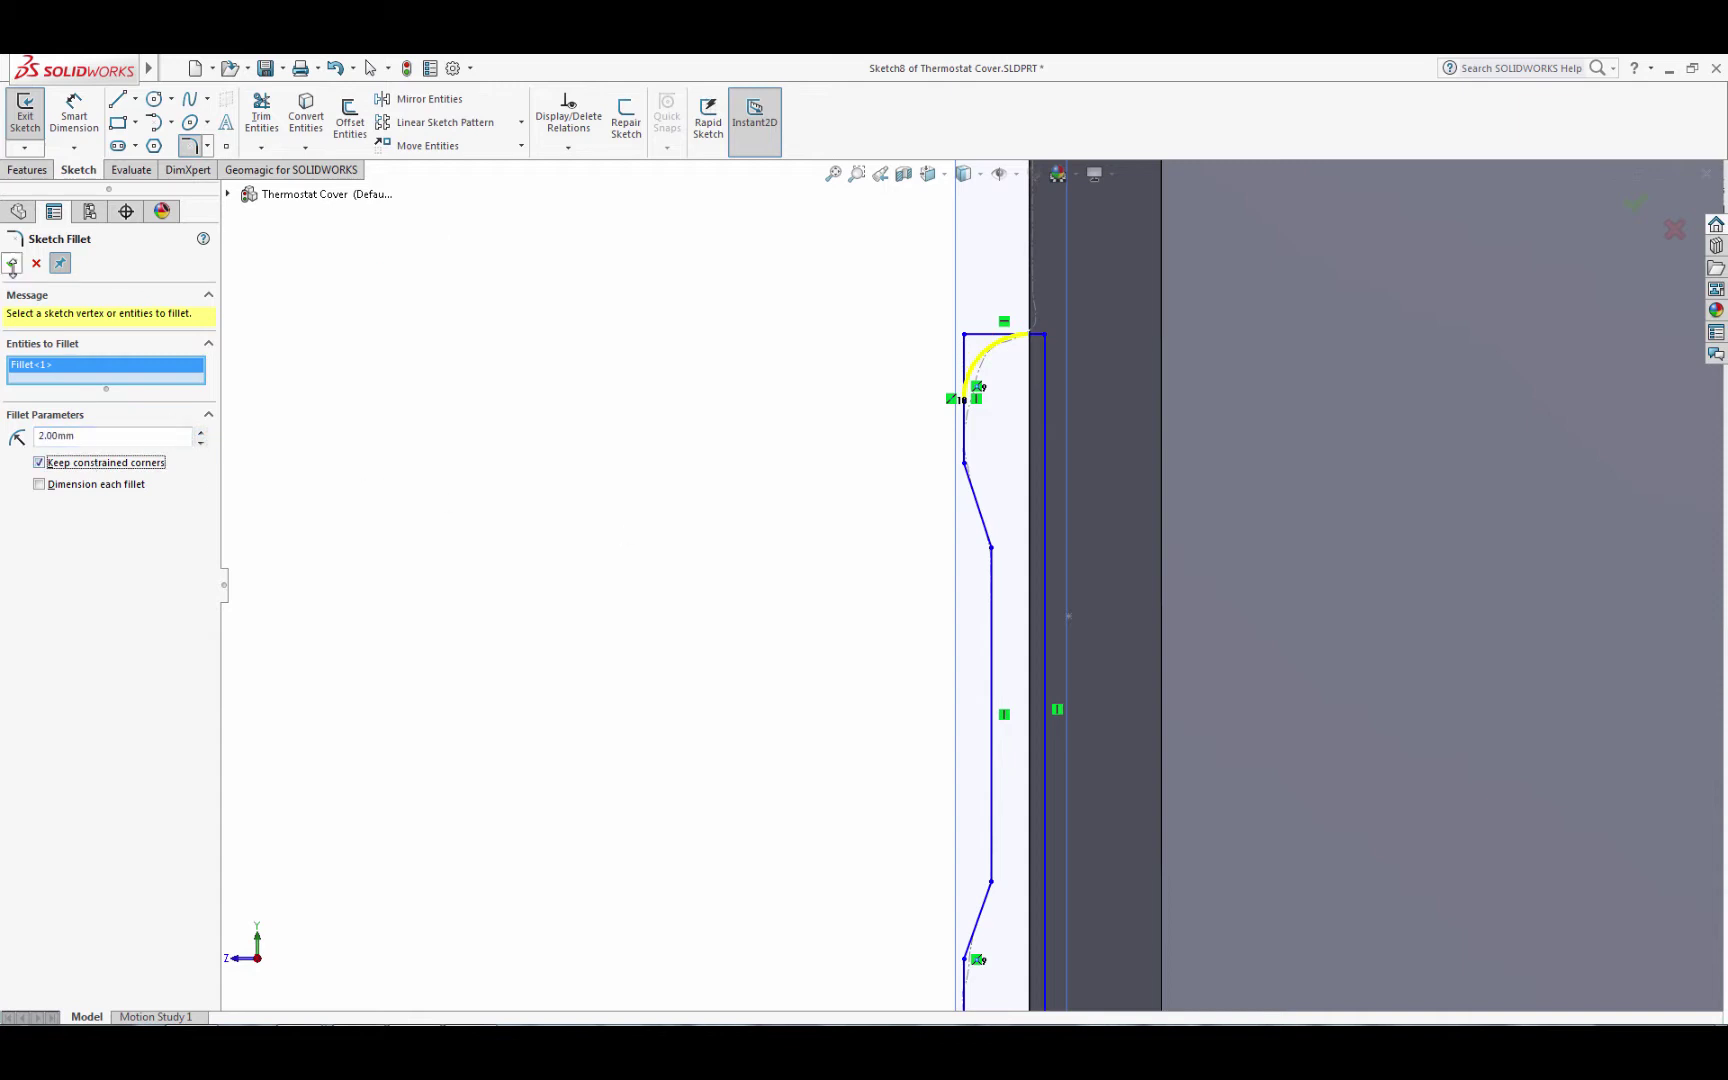
{"action": "scroll", "coordinate": [798, 737], "scroll_direction": "up", "scroll_amount": 5}
{"action": "scroll", "coordinate": [980, 756], "scroll_direction": "down", "scroll_amount": 5}
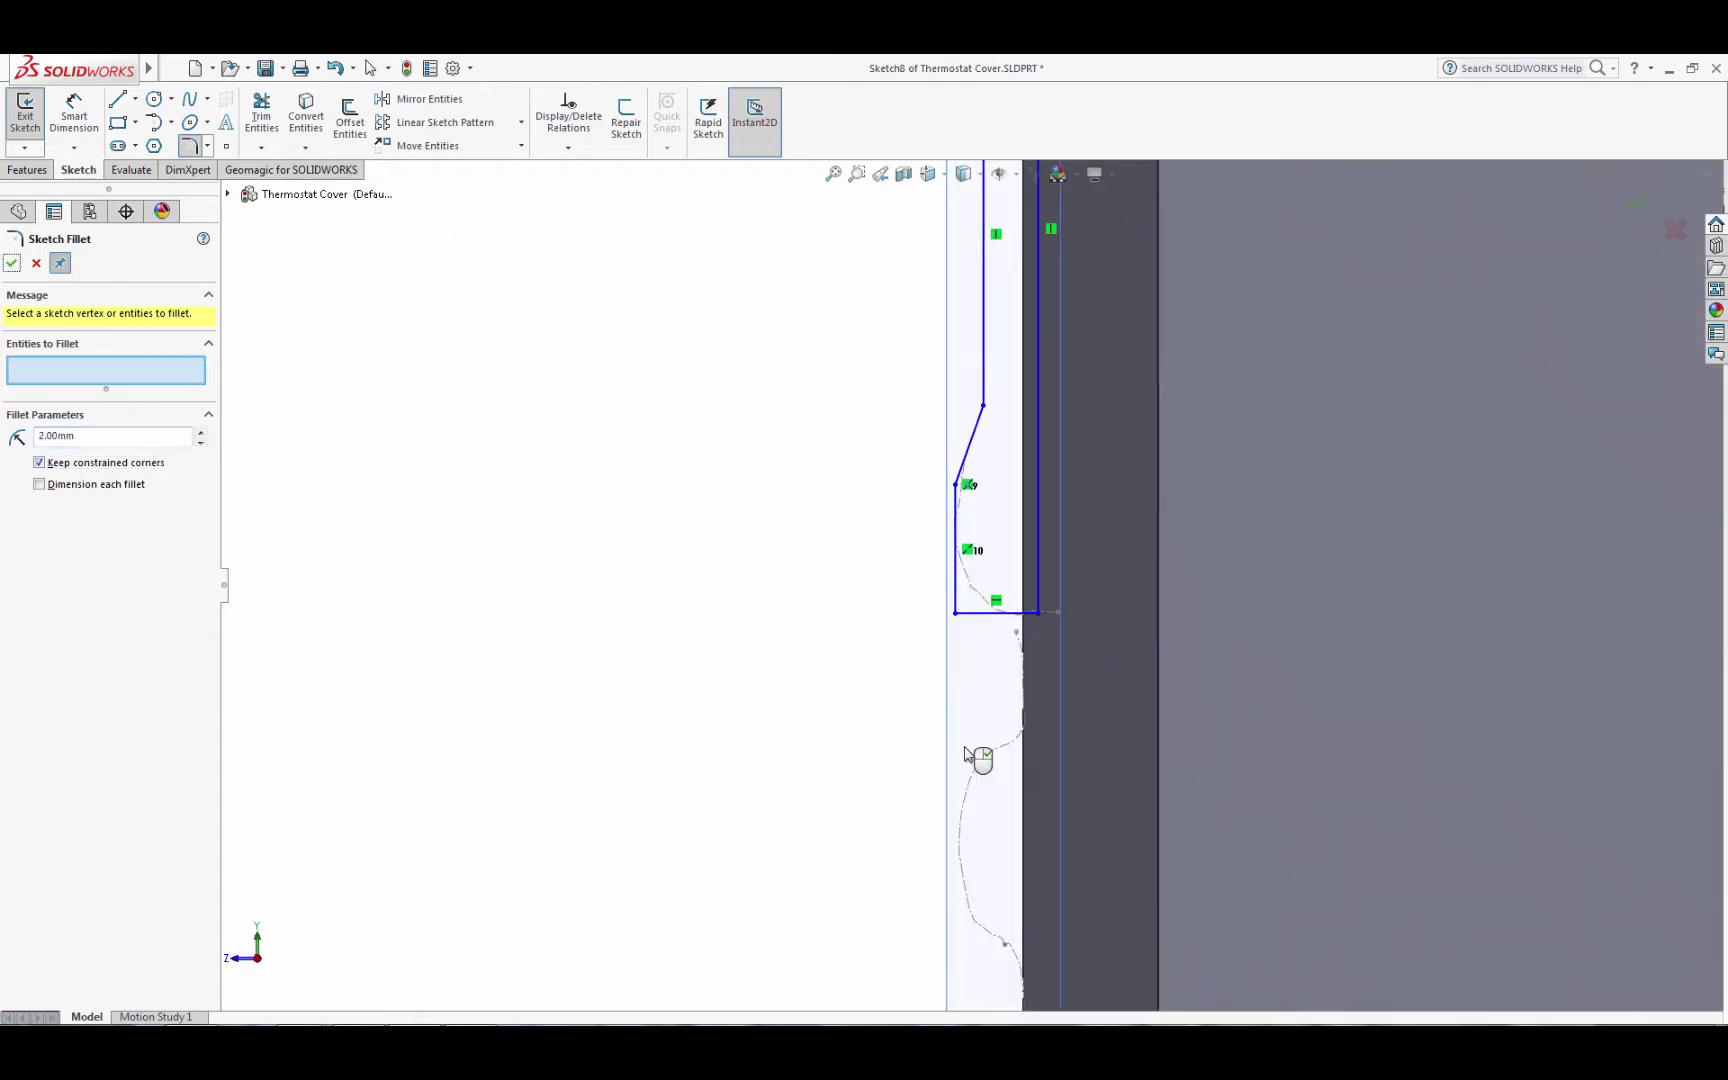
{"action": "left_click", "coordinate": [13, 264]}
{"action": "scroll", "coordinate": [818, 513], "scroll_direction": "down", "scroll_amount": 3}
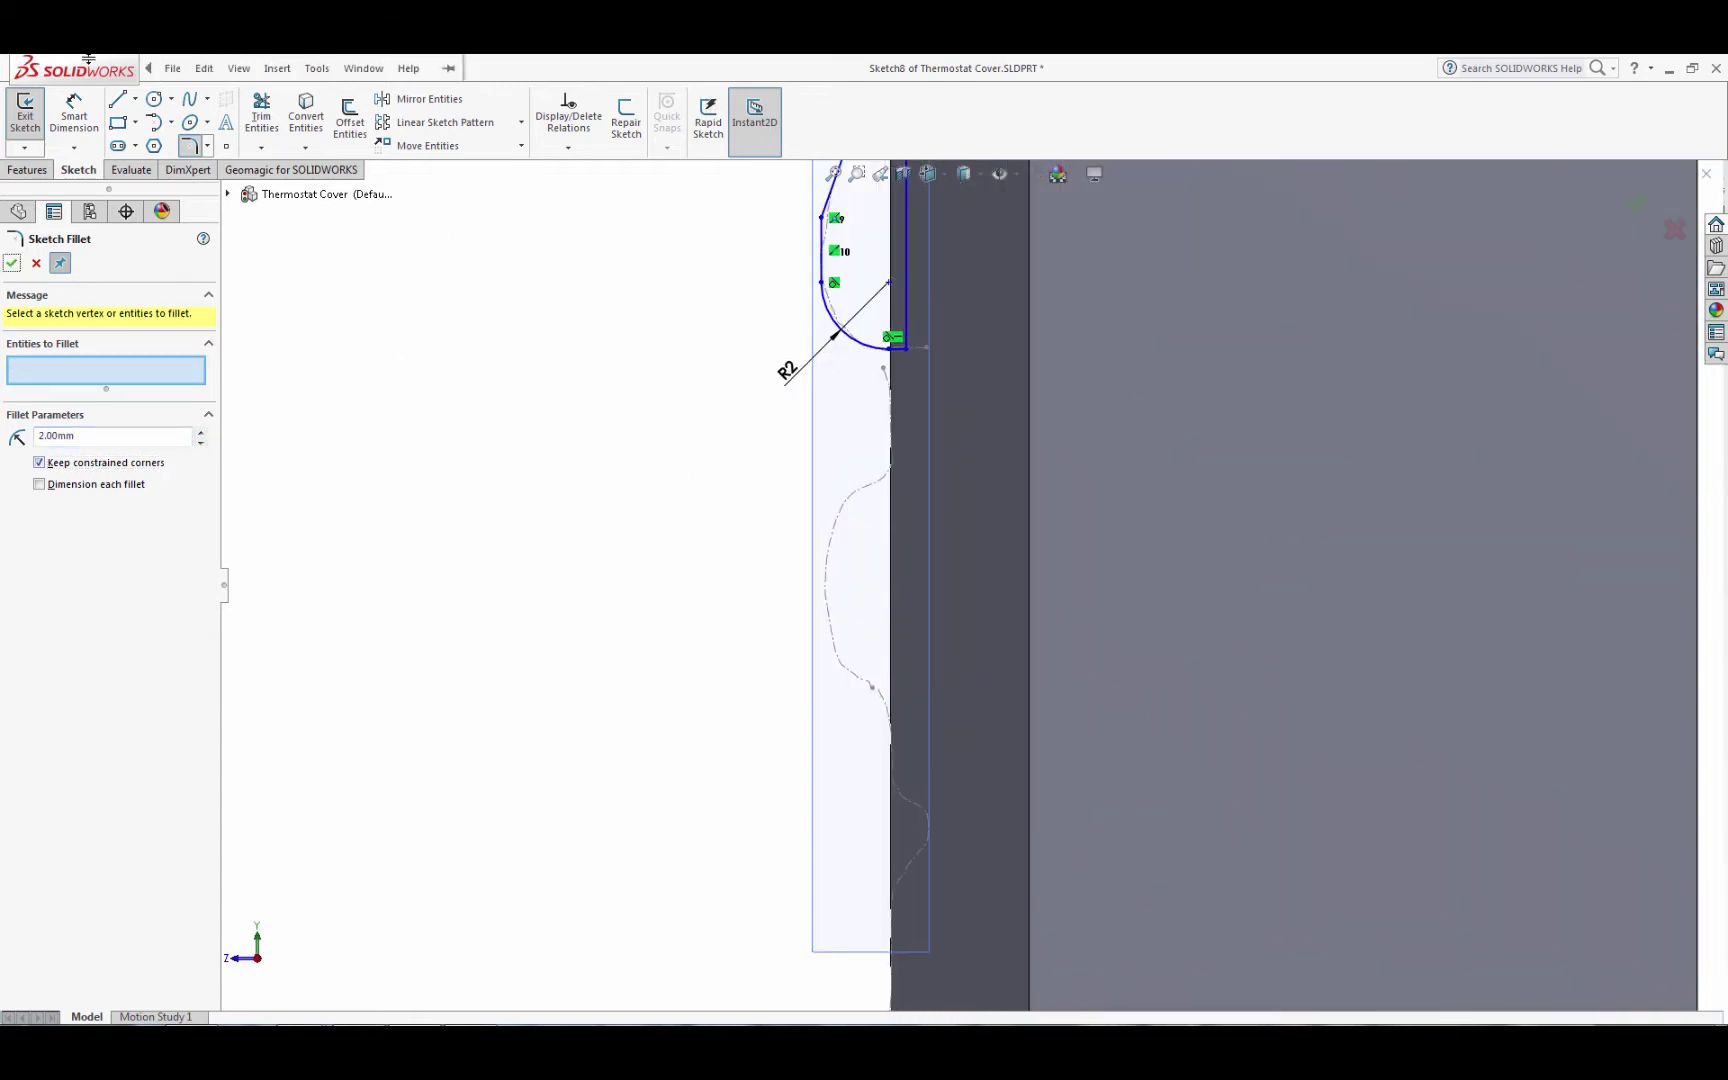
{"action": "left_click", "coordinate": [117, 99]}
- Draw the top, bottom, left and right lines of a second outline below
{"action": "left_click", "coordinate": [889, 469]}
{"action": "left_click", "coordinate": [770, 469]}
{"action": "key", "text": "Escape"}
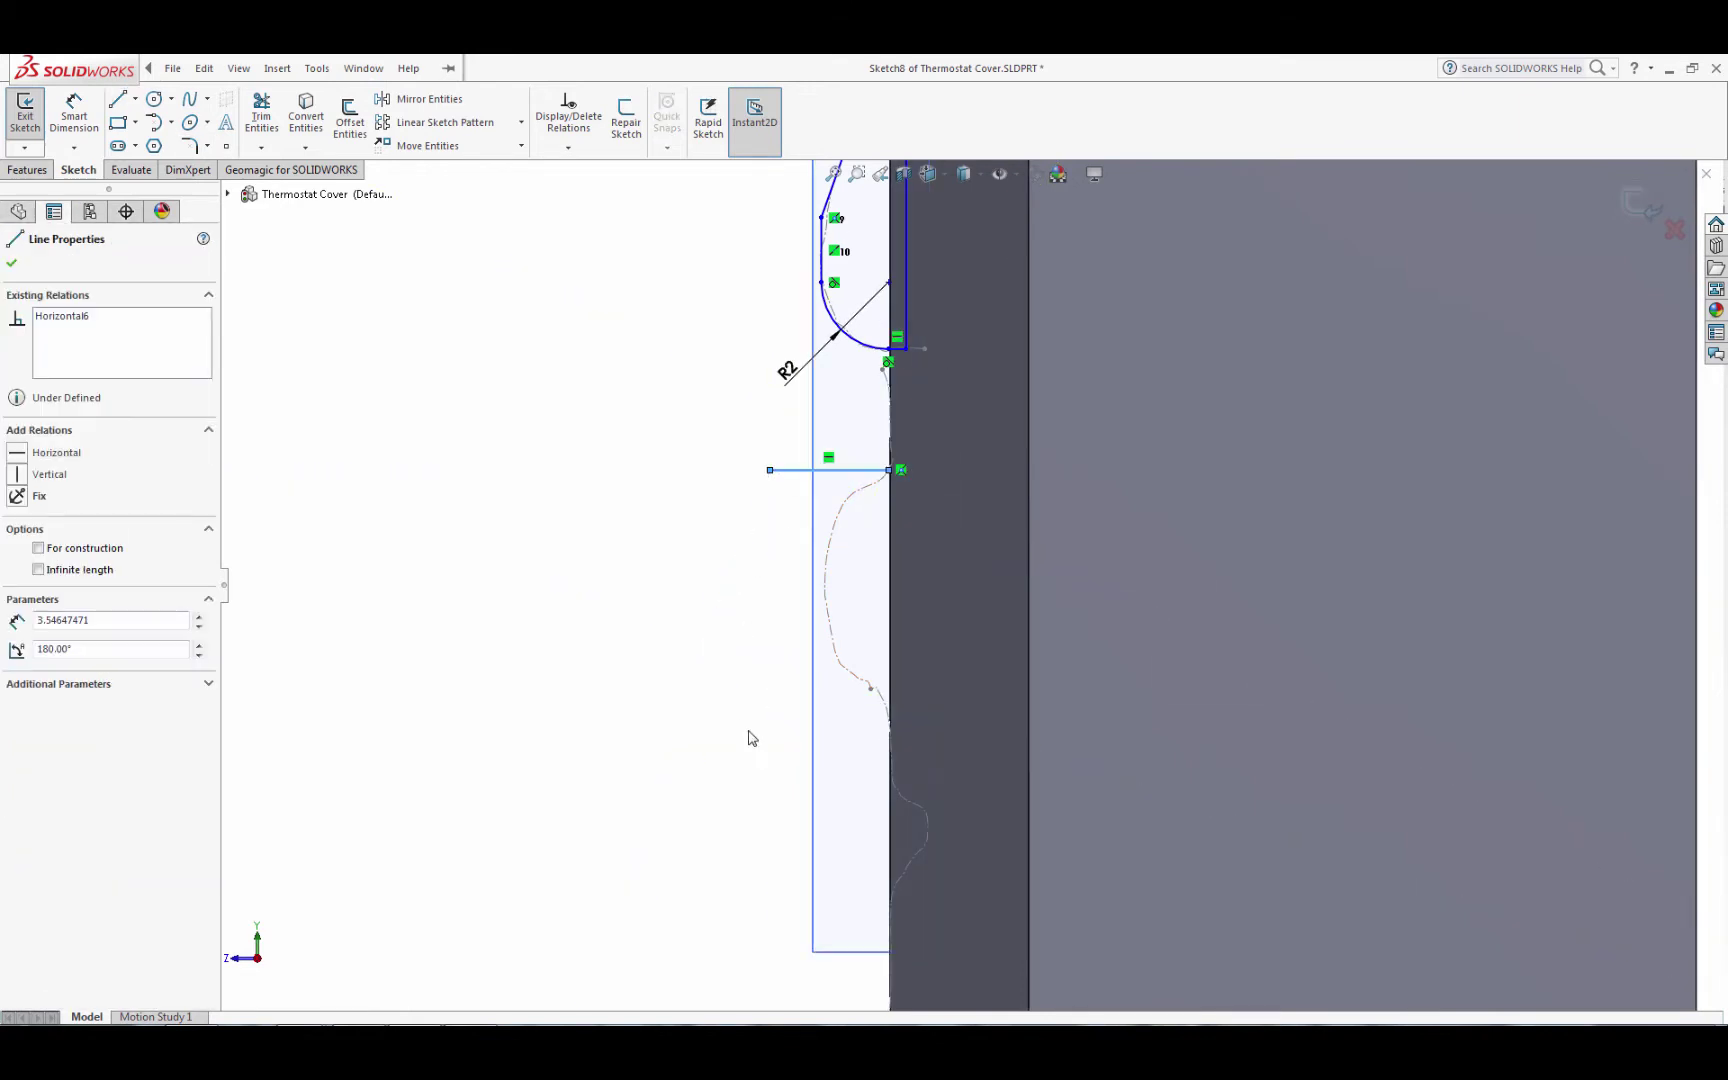
{"action": "left_click", "coordinate": [117, 99]}
{"action": "left_click", "coordinate": [871, 688]}
{"action": "left_click", "coordinate": [762, 688]}
{"action": "key", "text": "Escape"}
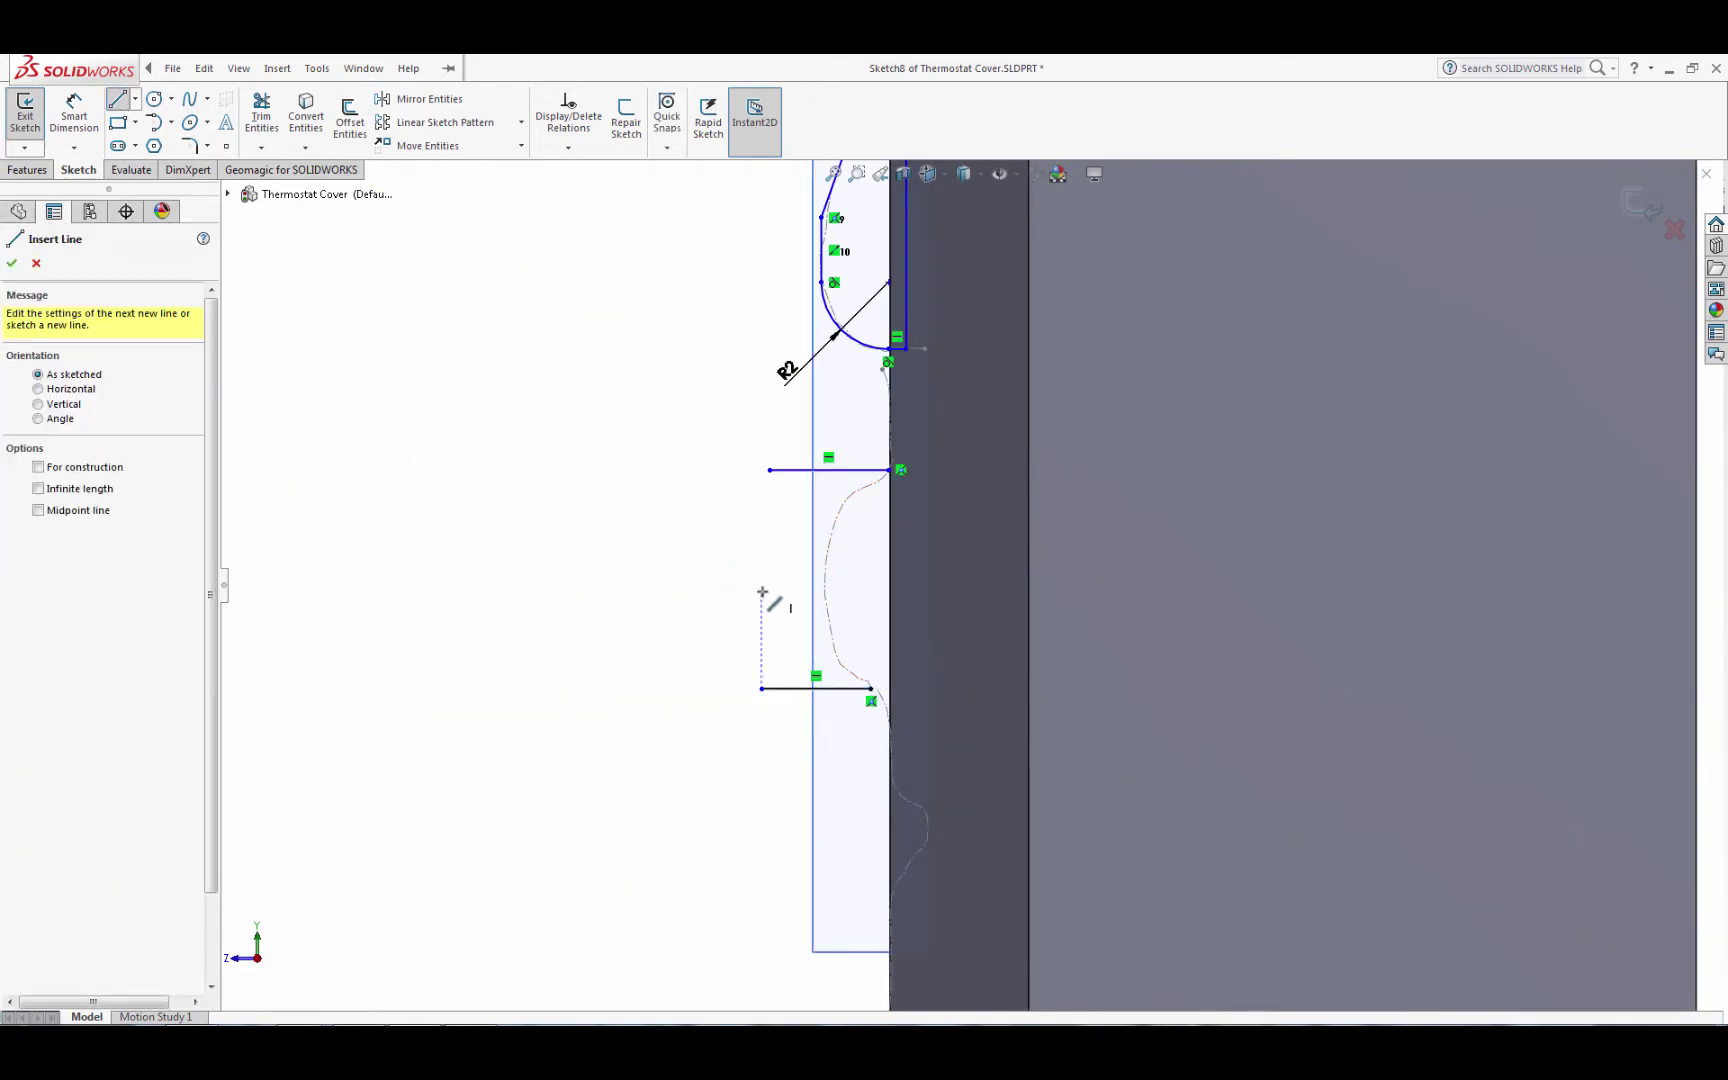
{"action": "left_click", "coordinate": [824, 574]}
{"action": "left_click", "coordinate": [824, 640]}
{"action": "key", "text": "Escape"}
{"action": "left_click", "coordinate": [898, 556]}
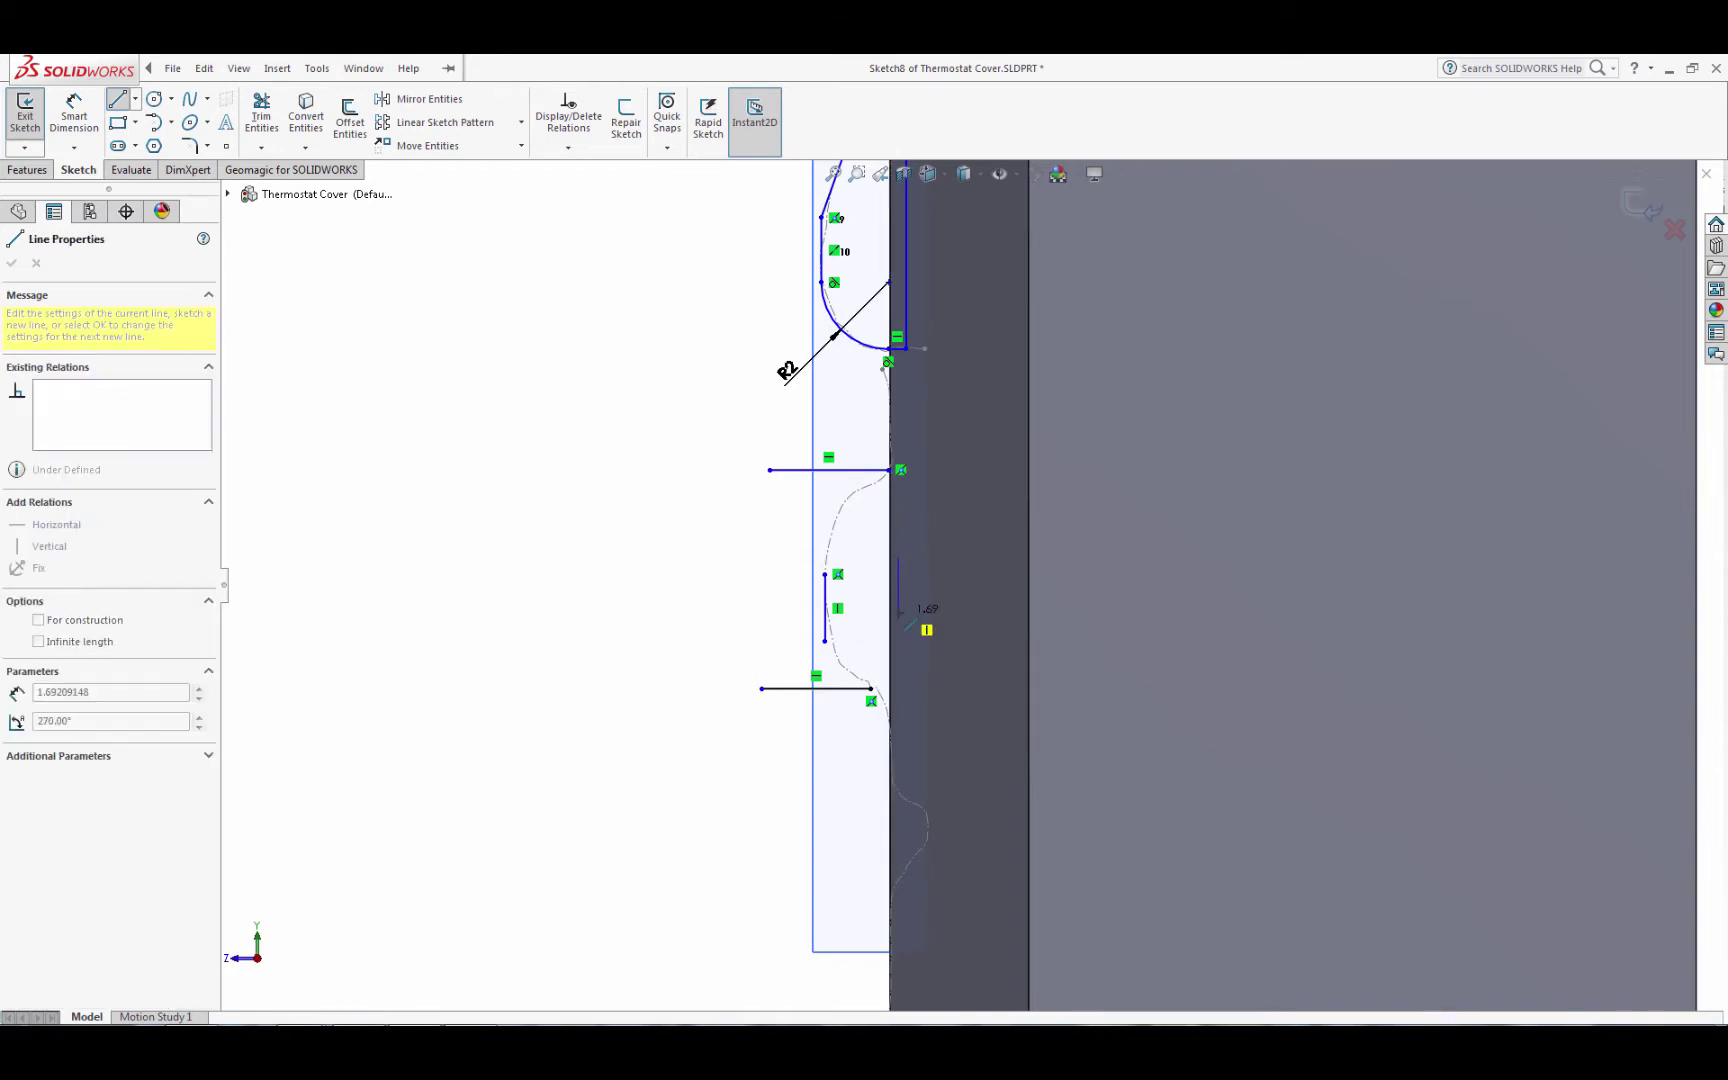
{"action": "left_click", "coordinate": [898, 613]}
{"action": "key", "text": "Escape"}
- Corner-trim the second outline's left line to its top and bottom lines
{"action": "left_click", "coordinate": [261, 147]}
{"action": "left_click", "coordinate": [302, 169]}
{"action": "left_click", "coordinate": [845, 469]}
{"action": "left_click", "coordinate": [824, 600]}
{"action": "left_click", "coordinate": [824, 640]}
{"action": "left_click", "coordinate": [853, 689]}
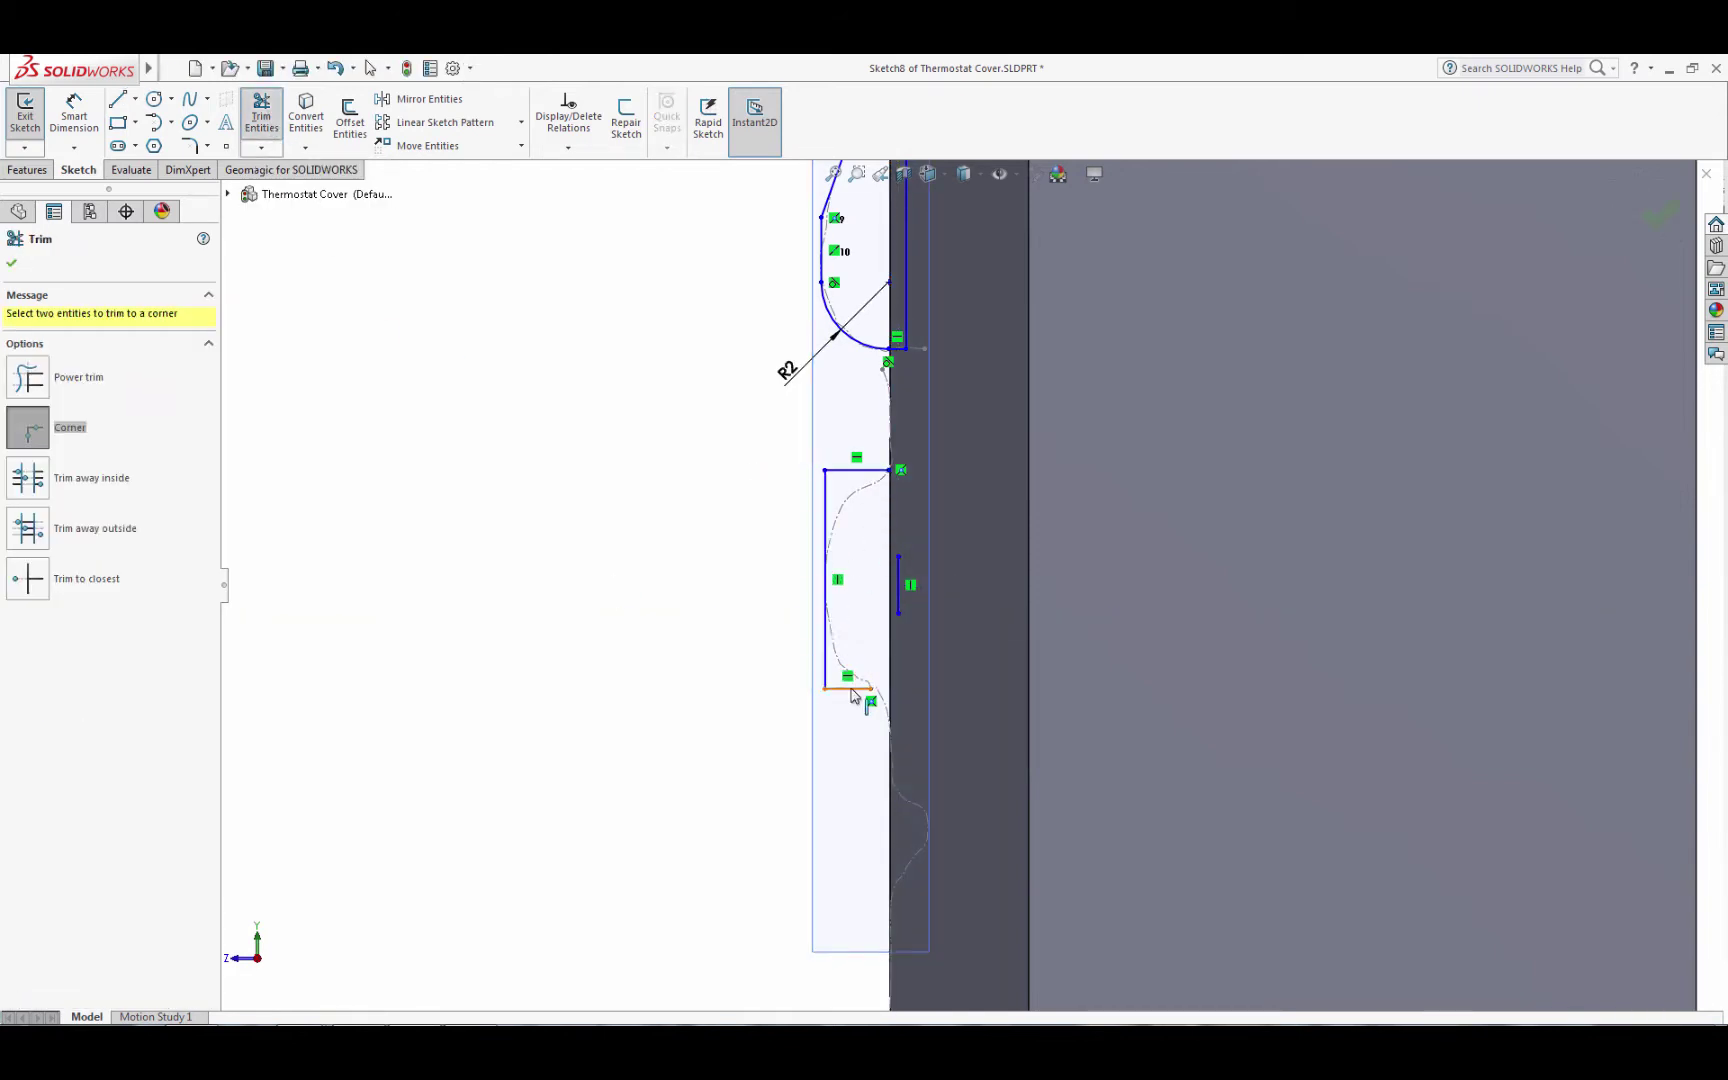
- Round the second outline's left corners with 2 mm fillets and exit Sketch8
{"action": "left_click", "coordinate": [188, 146]}
{"action": "left_click", "coordinate": [829, 522]}
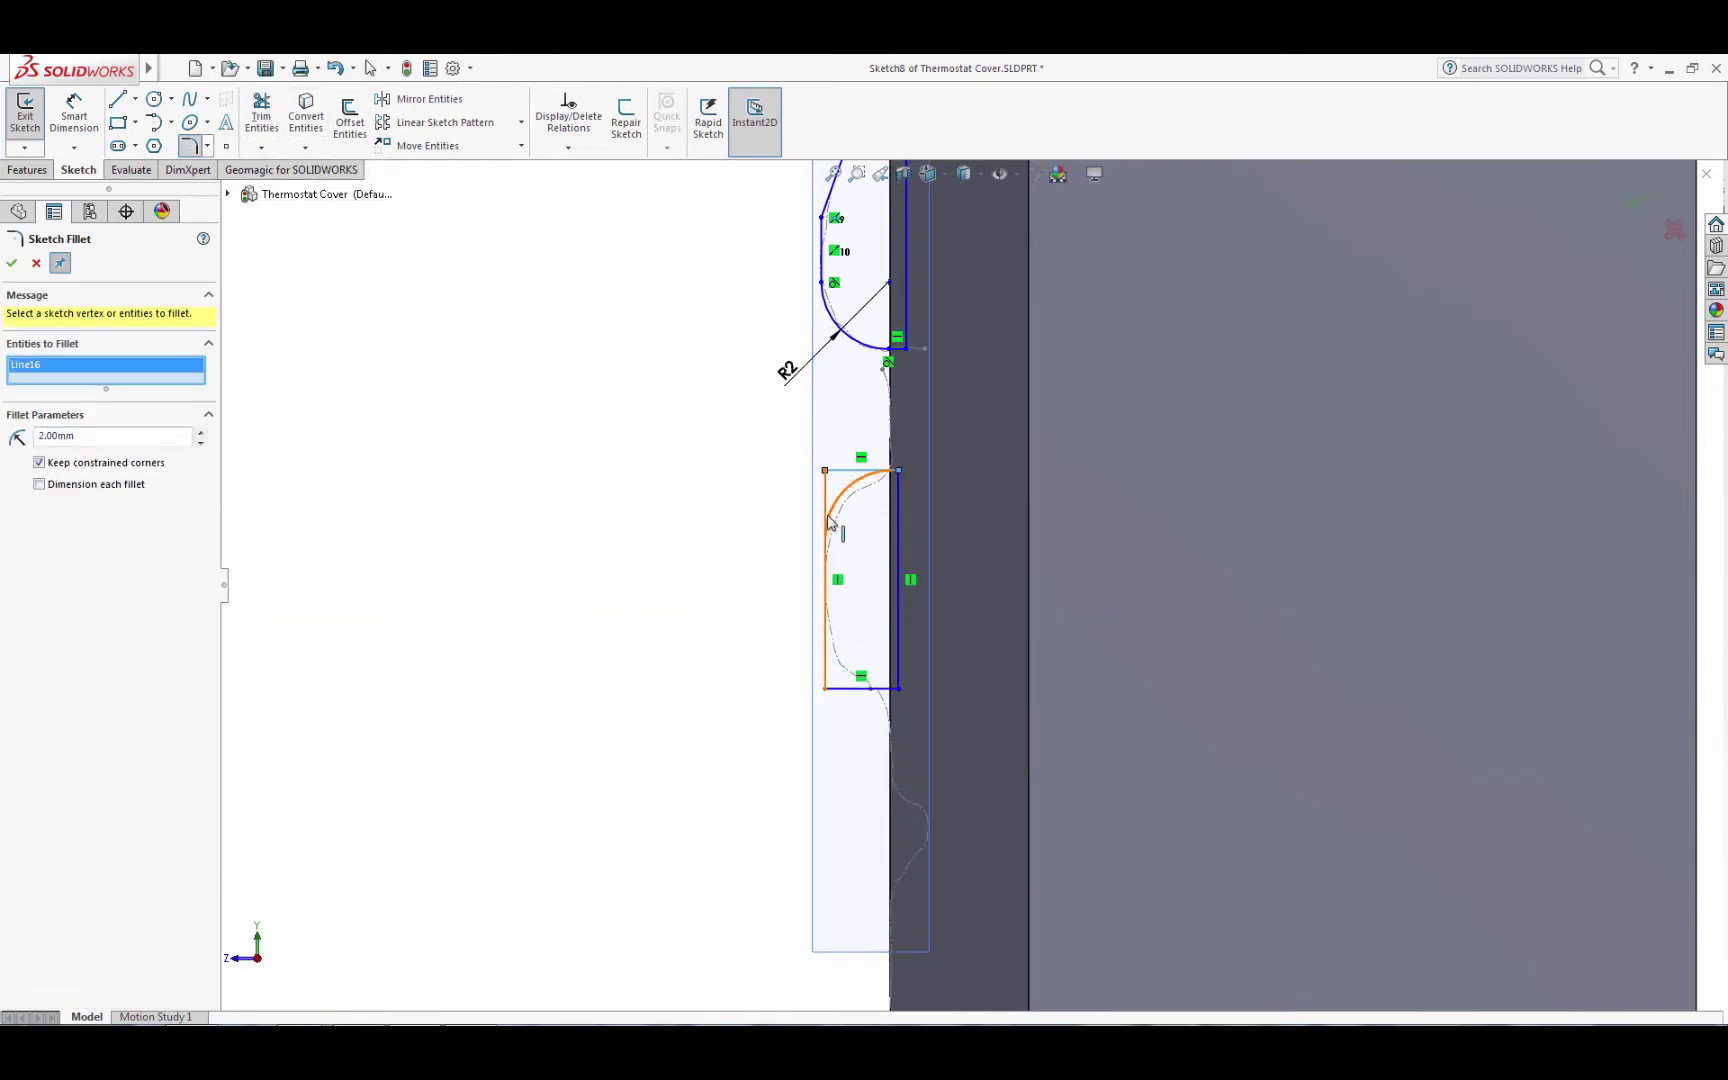
{"action": "left_click", "coordinate": [864, 699]}
{"action": "key", "text": "Return"}
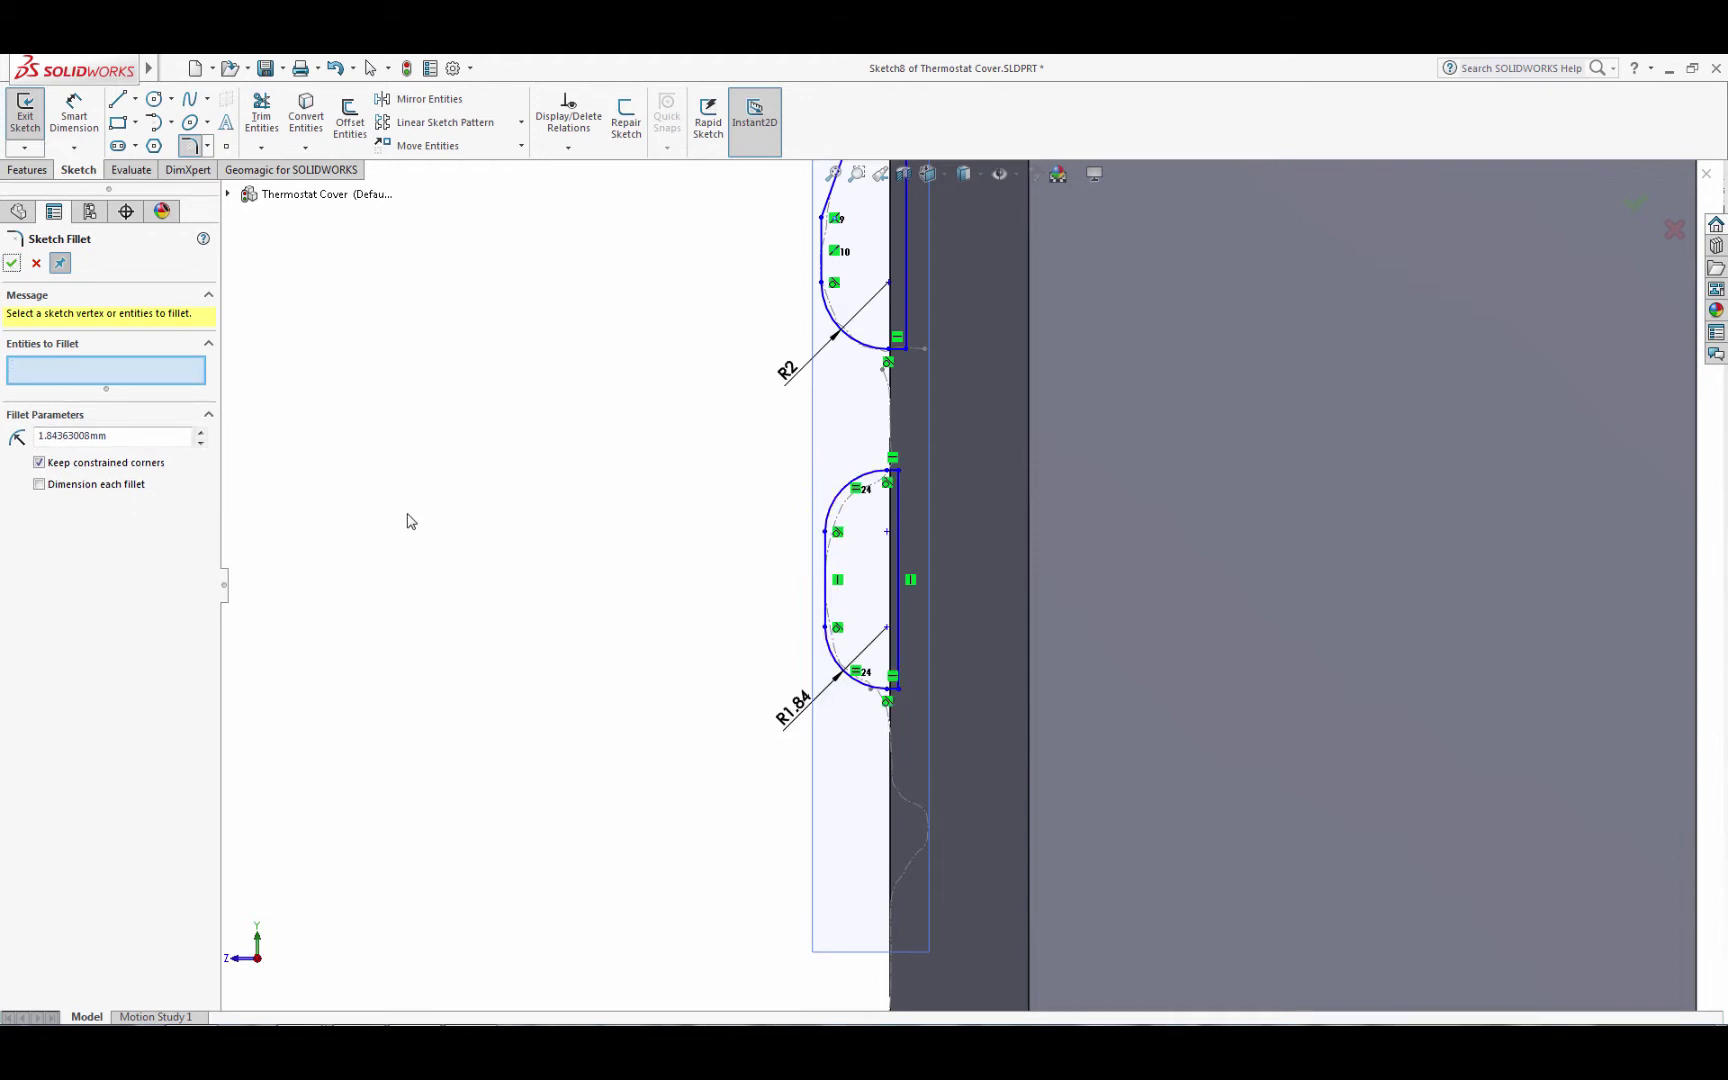
{"action": "key", "text": "ctrl+z"}
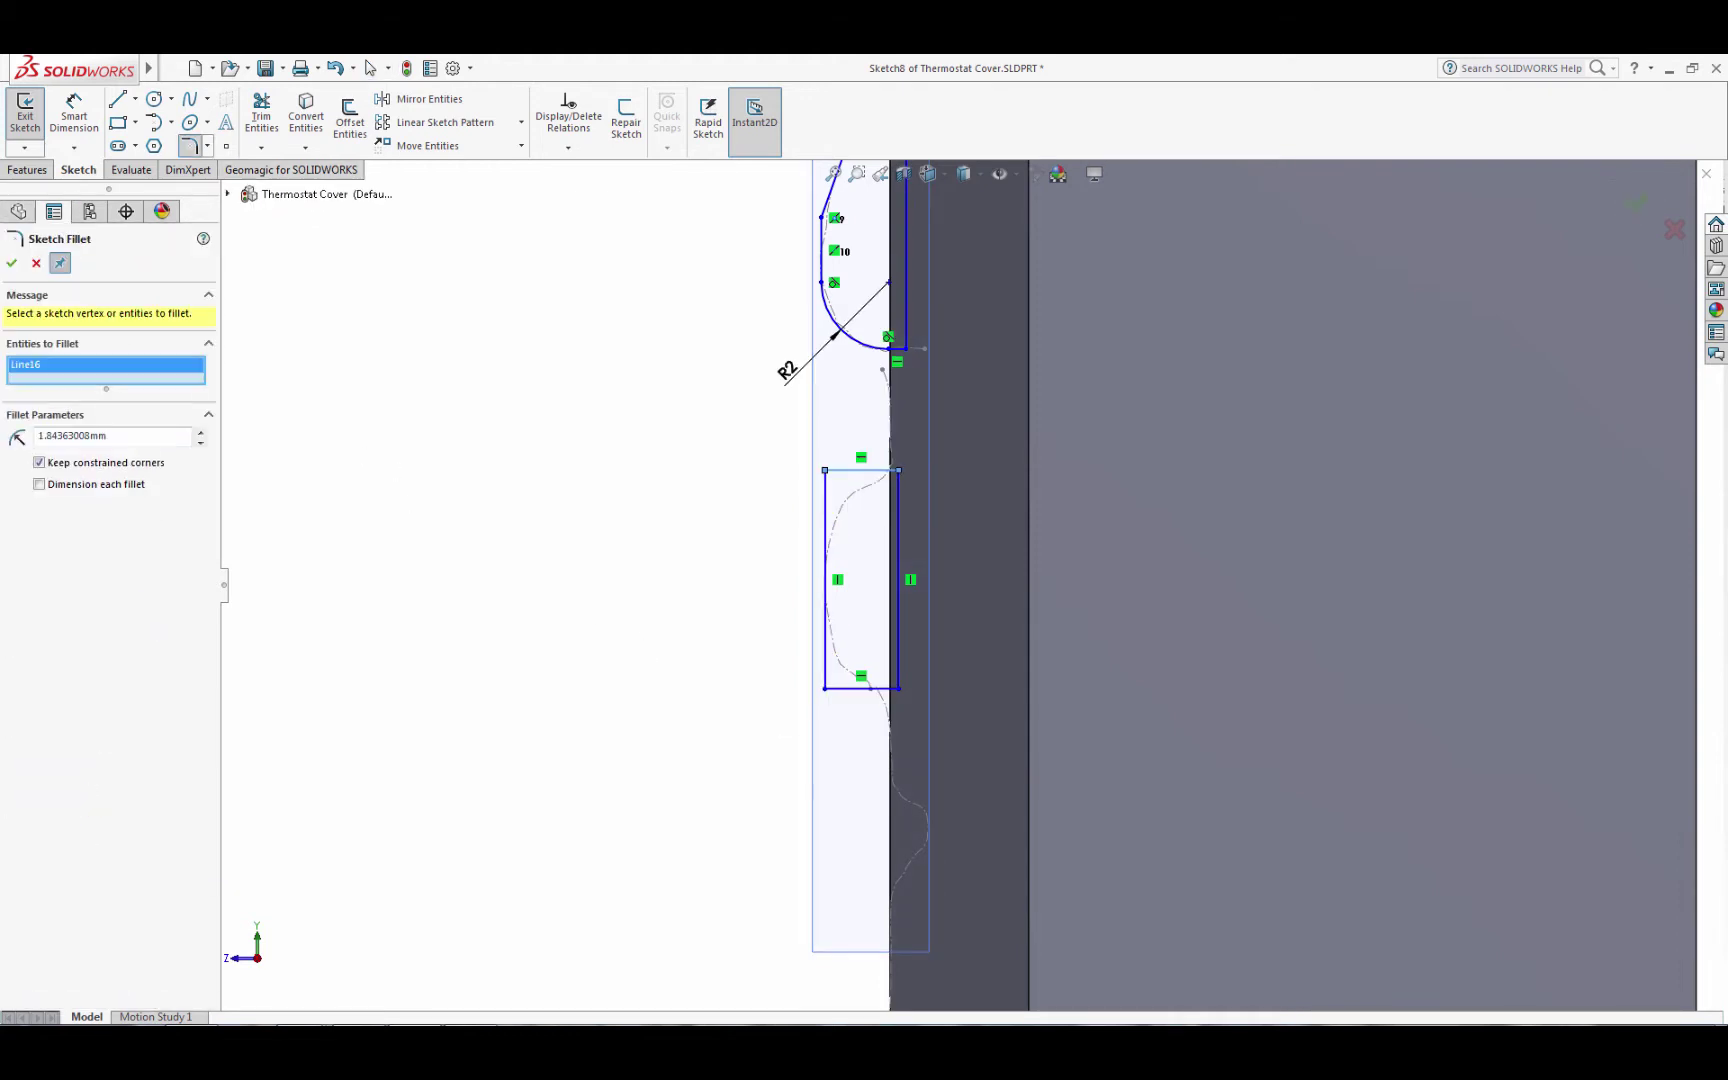
{"action": "left_click", "coordinate": [830, 648]}
{"action": "key", "text": "Return"}
{"action": "key", "text": "f"}
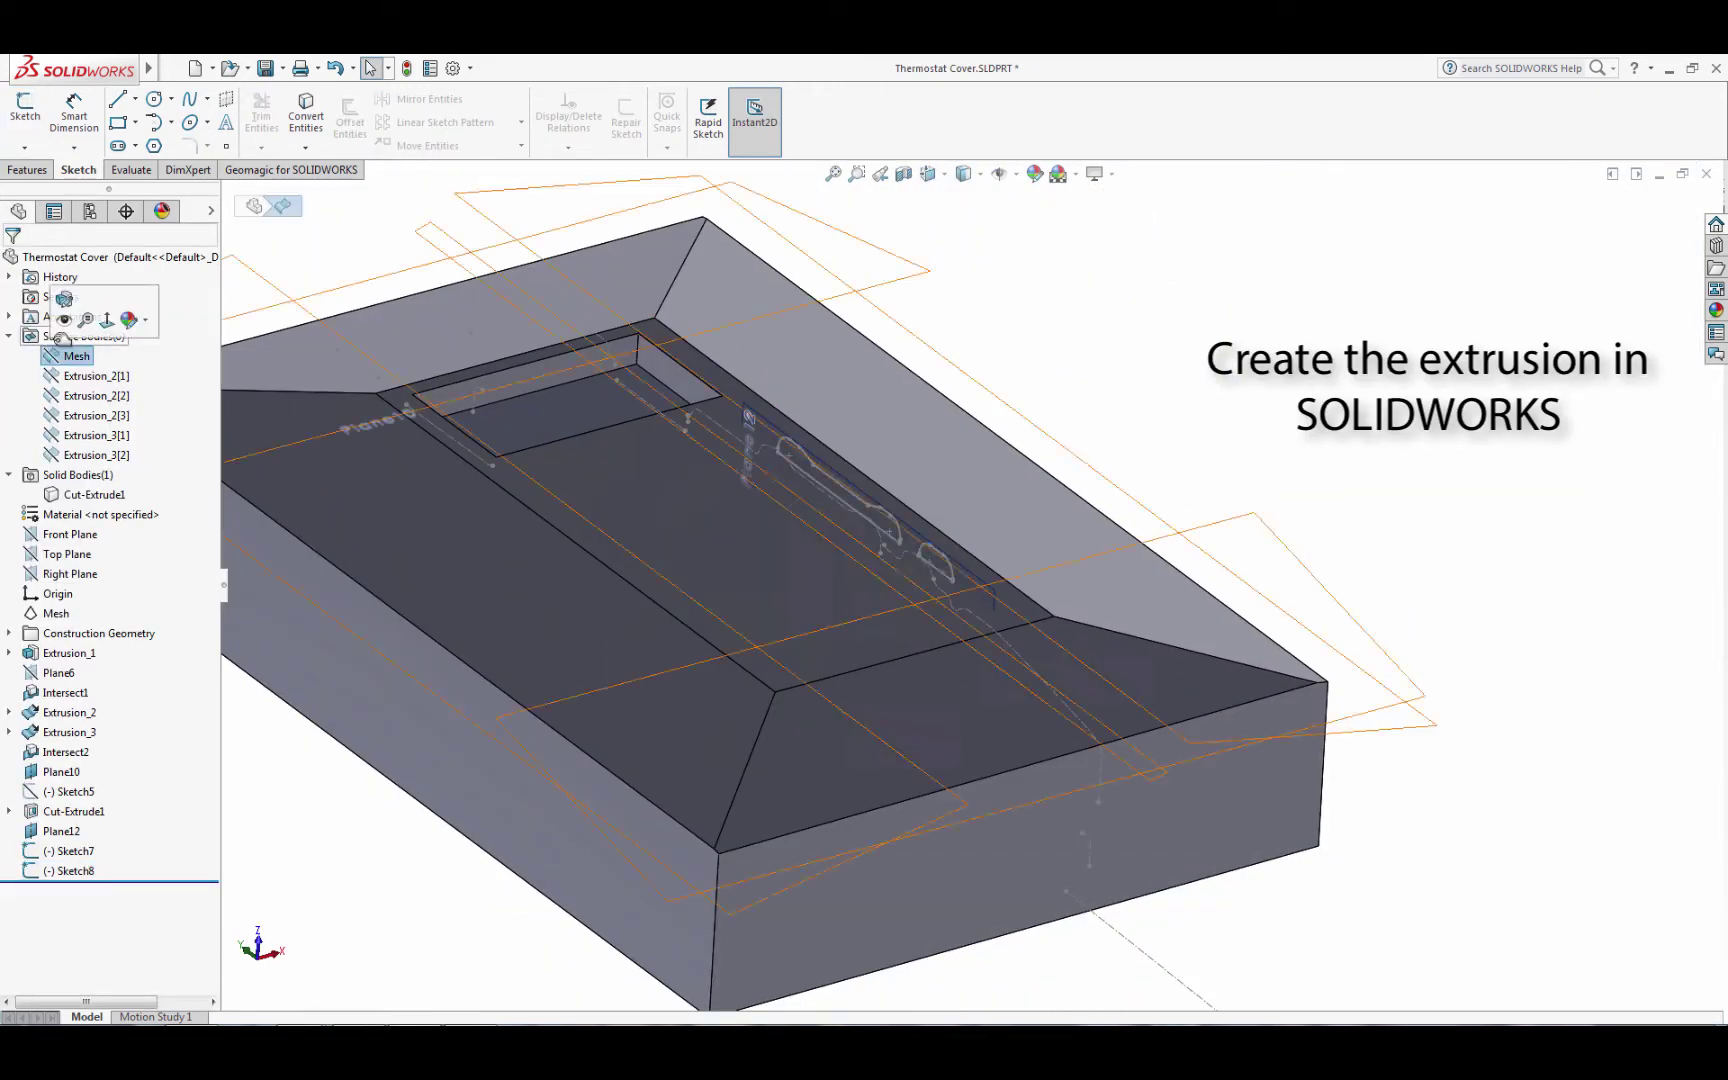
- Extrude the Sketch8 button contour 6 mm as a boss
{"action": "left_click", "coordinate": [64, 319]}
{"action": "left_click", "coordinate": [33, 115]}
{"action": "left_click", "coordinate": [900, 522]}
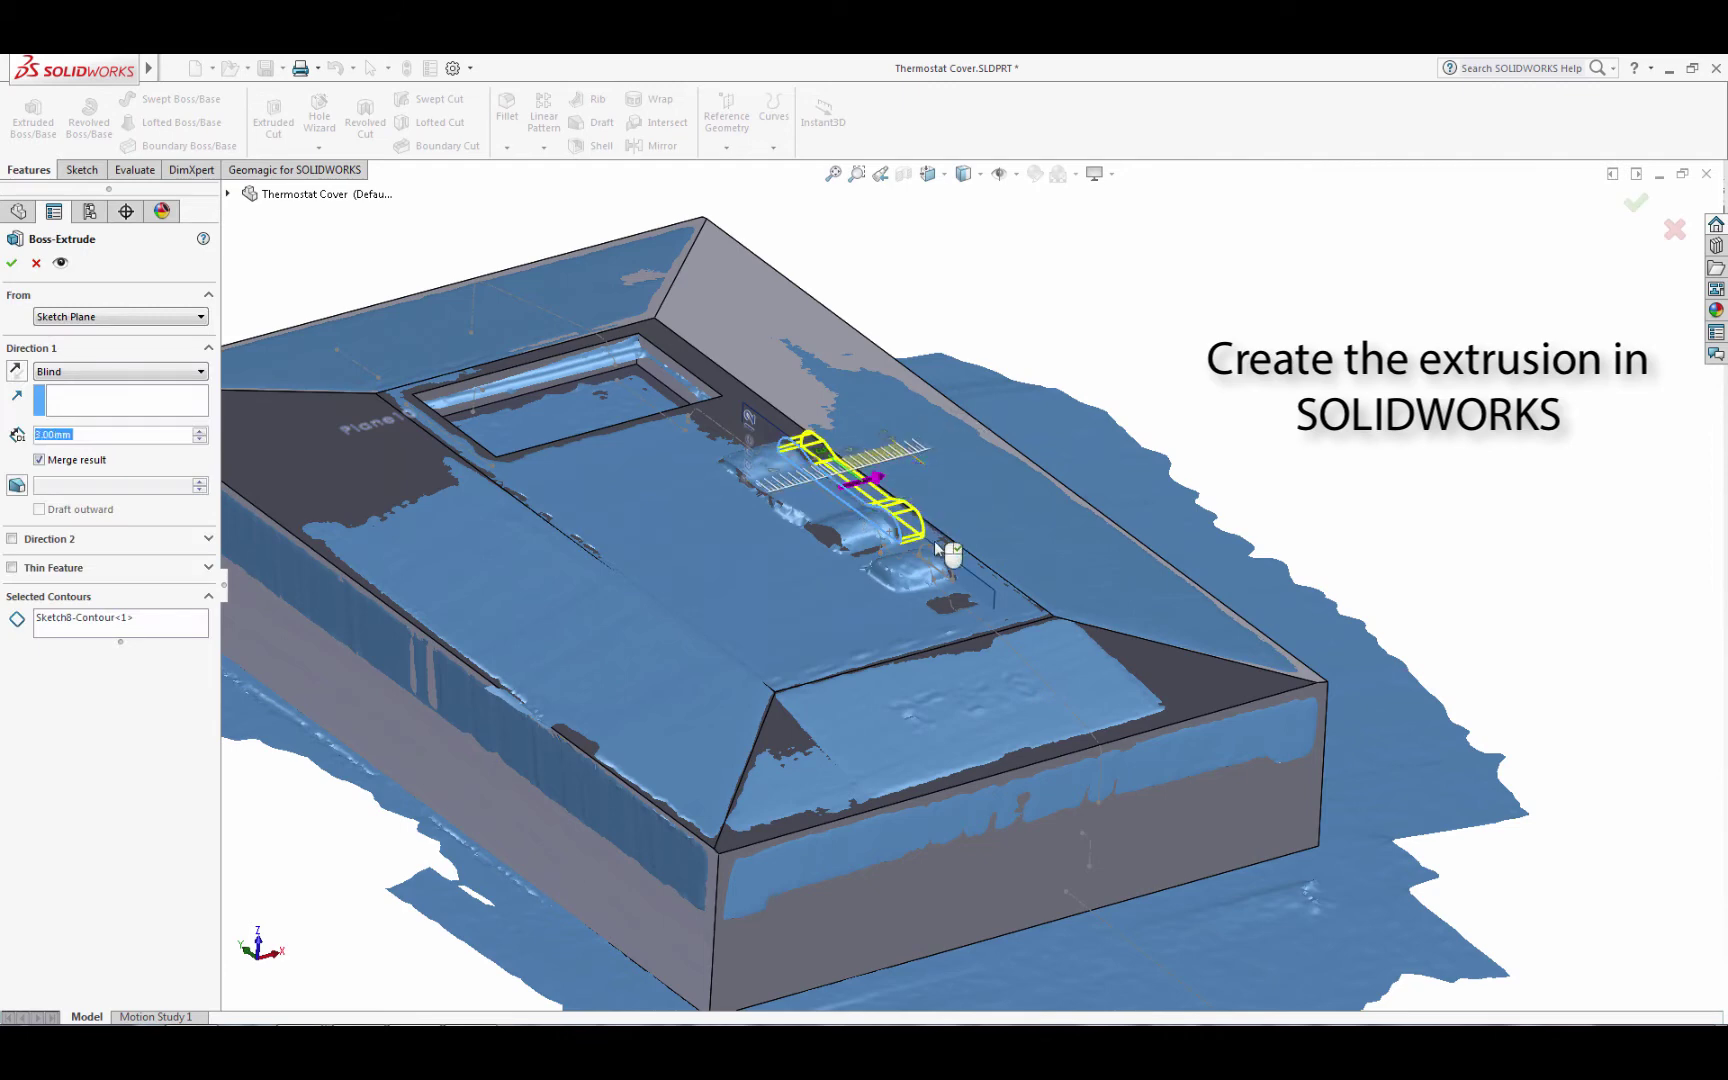
{"action": "type", "text": "6"}
{"action": "key", "text": "Return"}
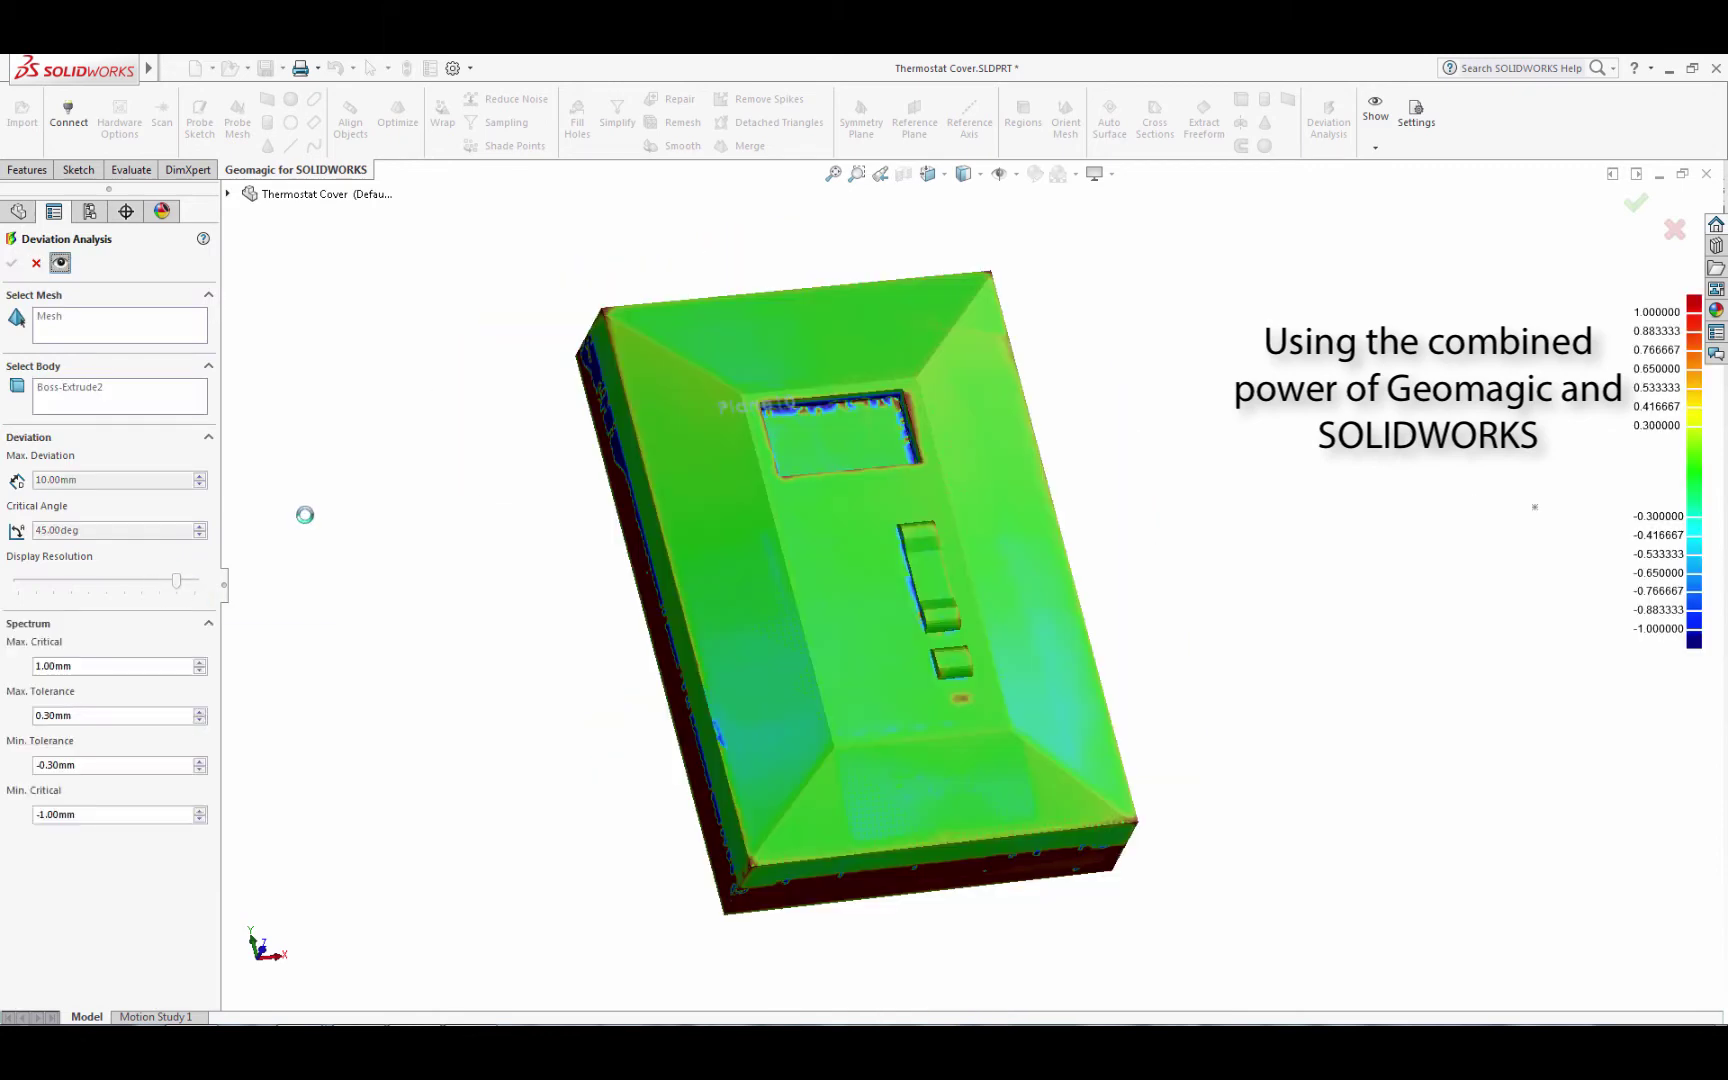
{"action": "mouse_move", "coordinate": [305, 515]}
{"action": "middle_mouse_down"}
{"action": "mouse_move", "coordinate": [421, 903]}
{"action": "mouse_move", "coordinate": [378, 605]}
{"action": "mouse_move", "coordinate": [386, 713]}
{"action": "mouse_move", "coordinate": [444, 658]}
{"action": "middle_mouse_up"}
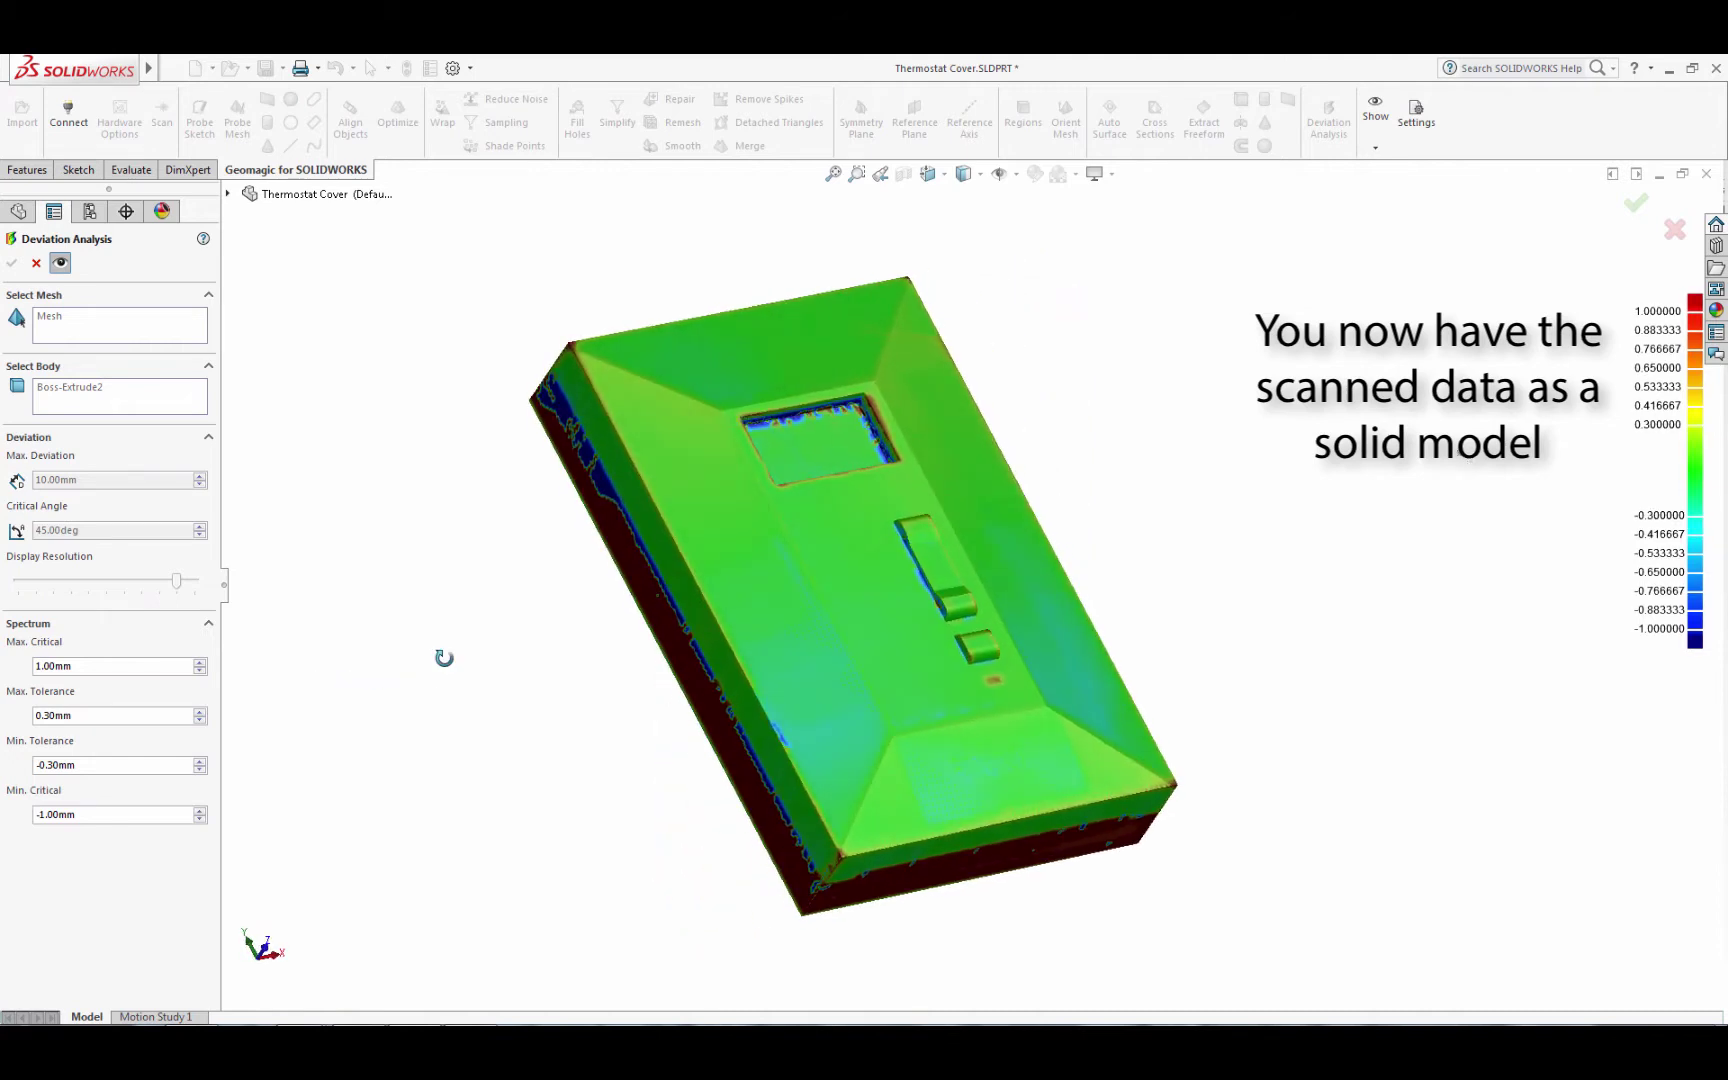